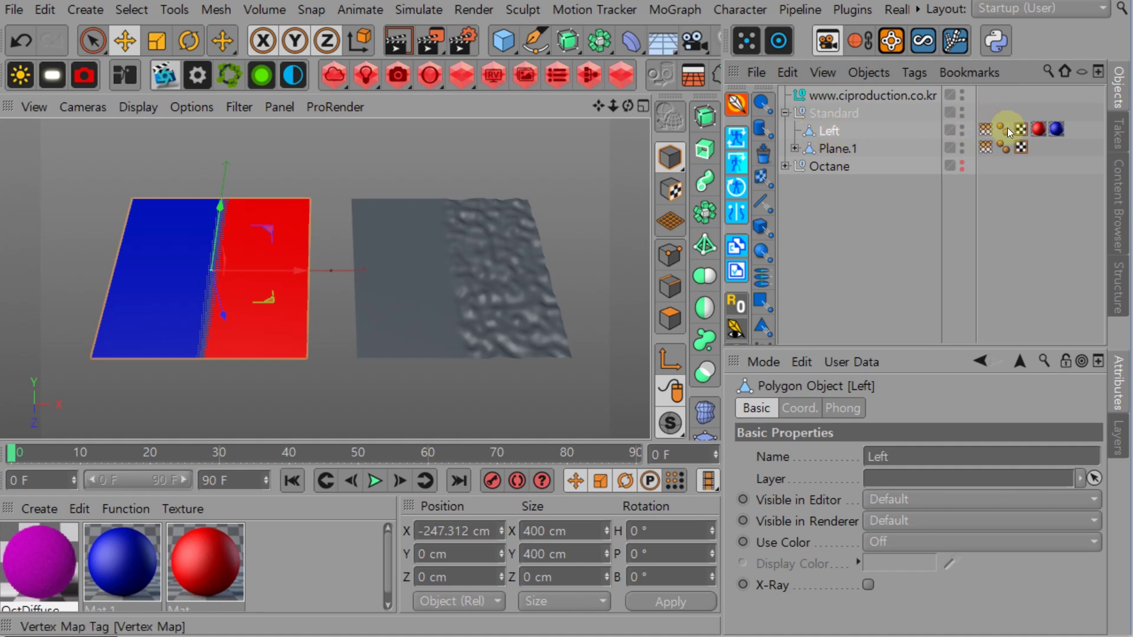
# Inspect the Left plane's vertex map and its red and blue material tags
pyautogui.click(985, 129)
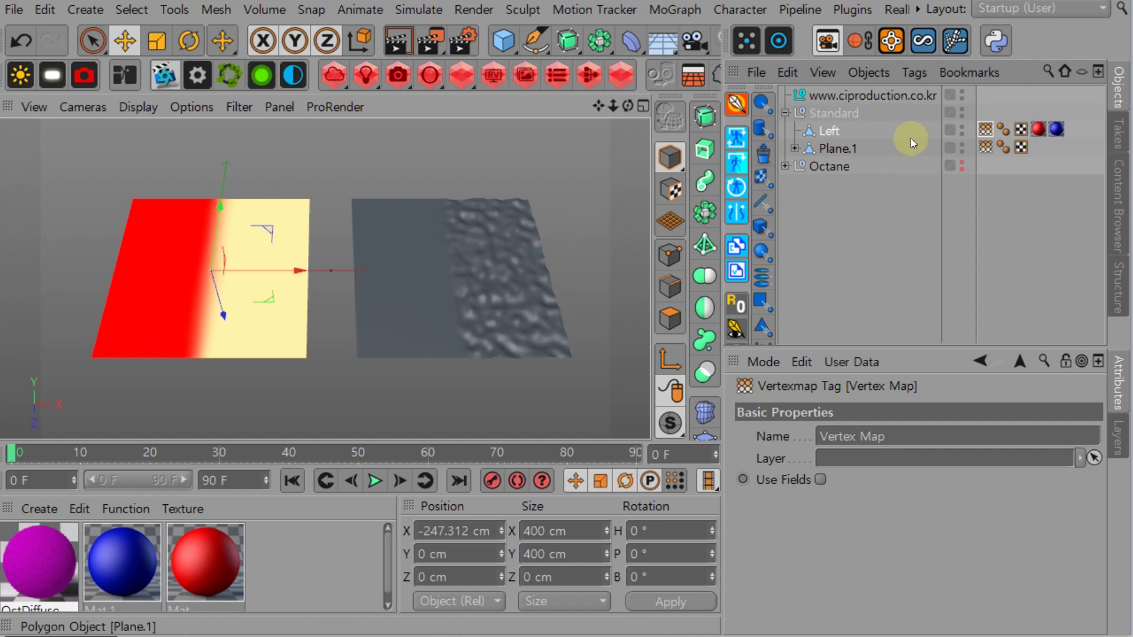
pyautogui.click(891, 124)
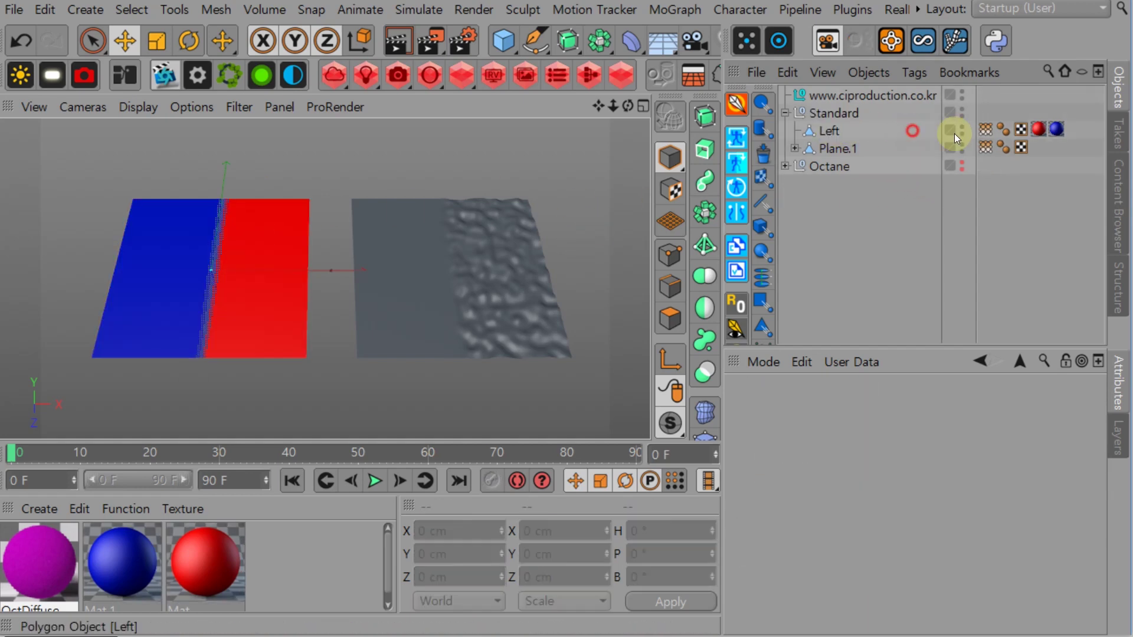
pyautogui.click(986, 129)
pyautogui.click(1009, 259)
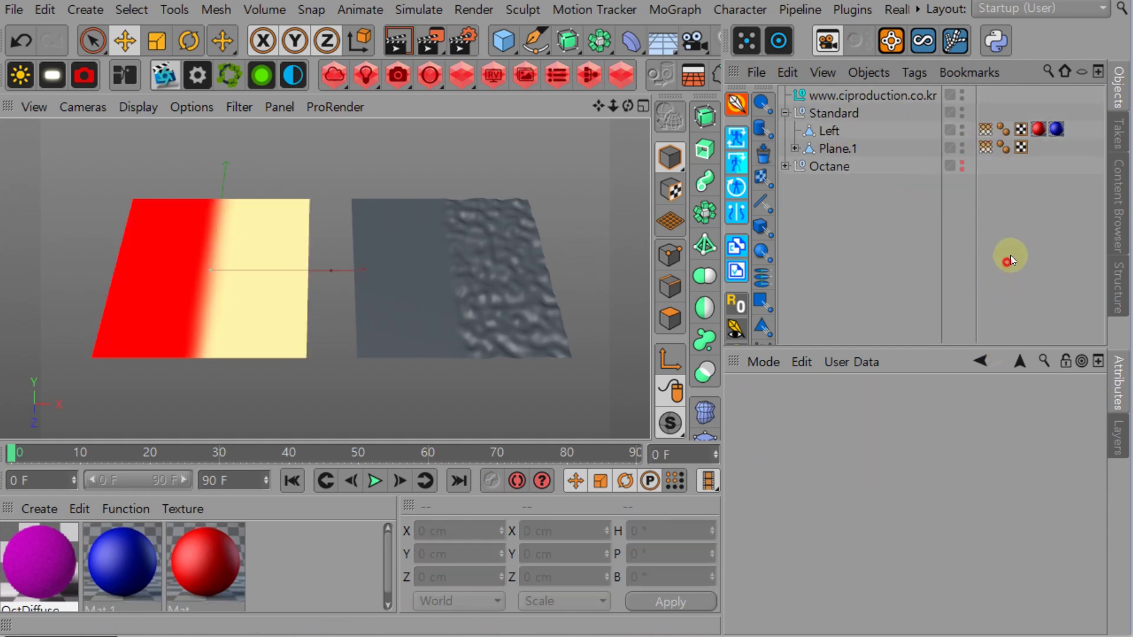
pyautogui.click(1039, 129)
pyautogui.click(1056, 129)
pyautogui.click(888, 210)
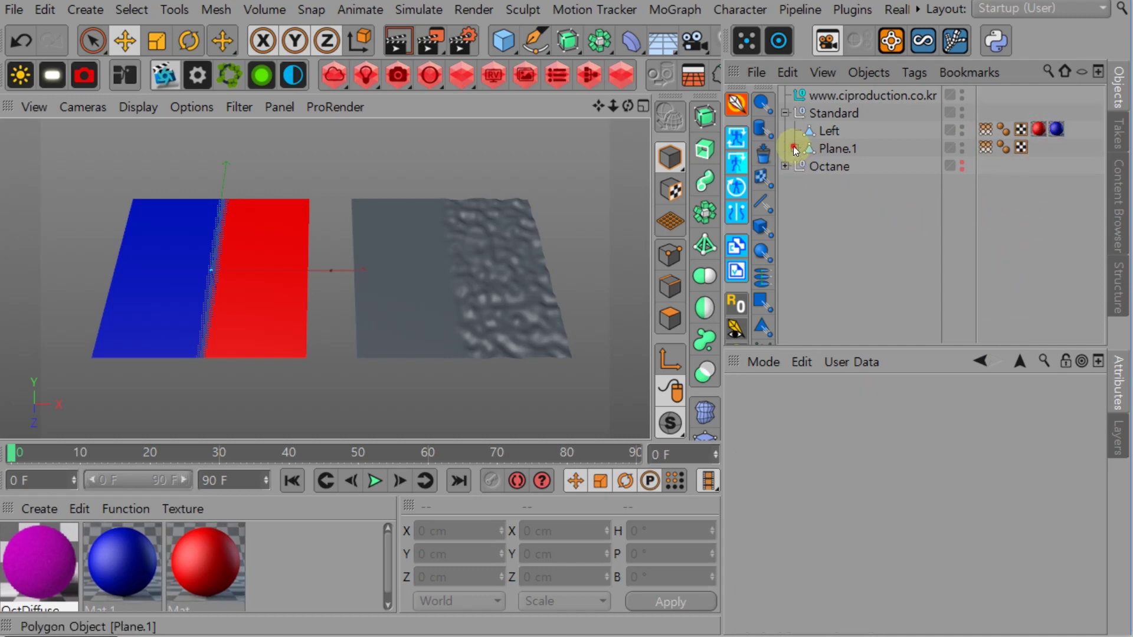
# Expand the Plane.1 object in the Standard group and rename it Right
pyautogui.click(794, 148)
pyautogui.doubleClick(838, 148)
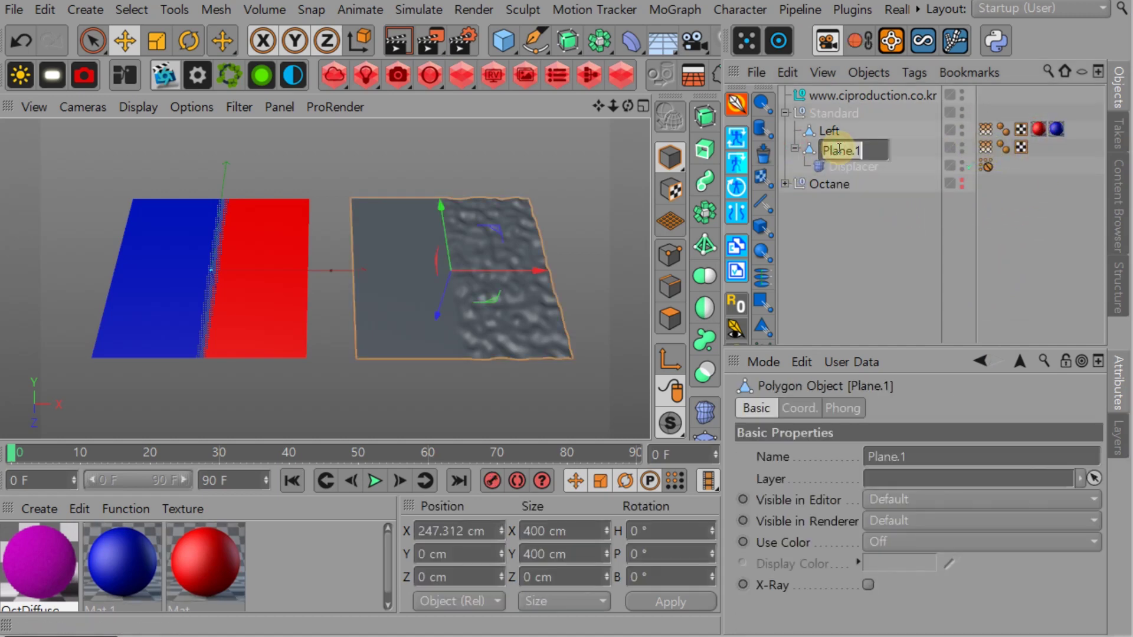
pyautogui.write('Right')
pyautogui.press('Return')
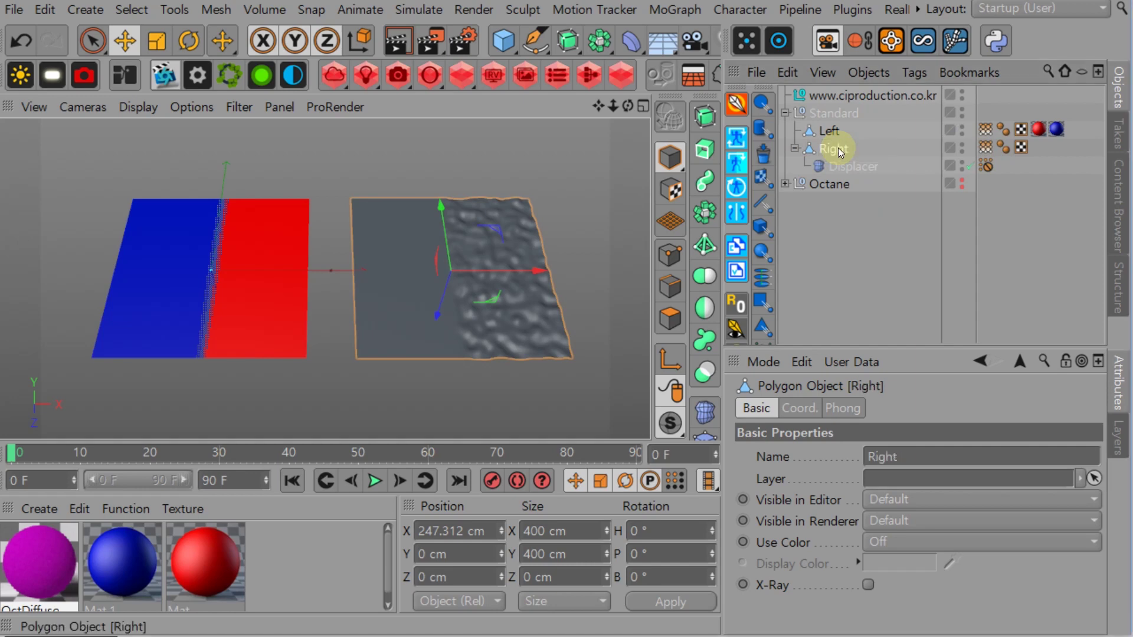
# Examine the Right plane's vertex map and its displaced surface up close in the viewport
pyautogui.click(985, 147)
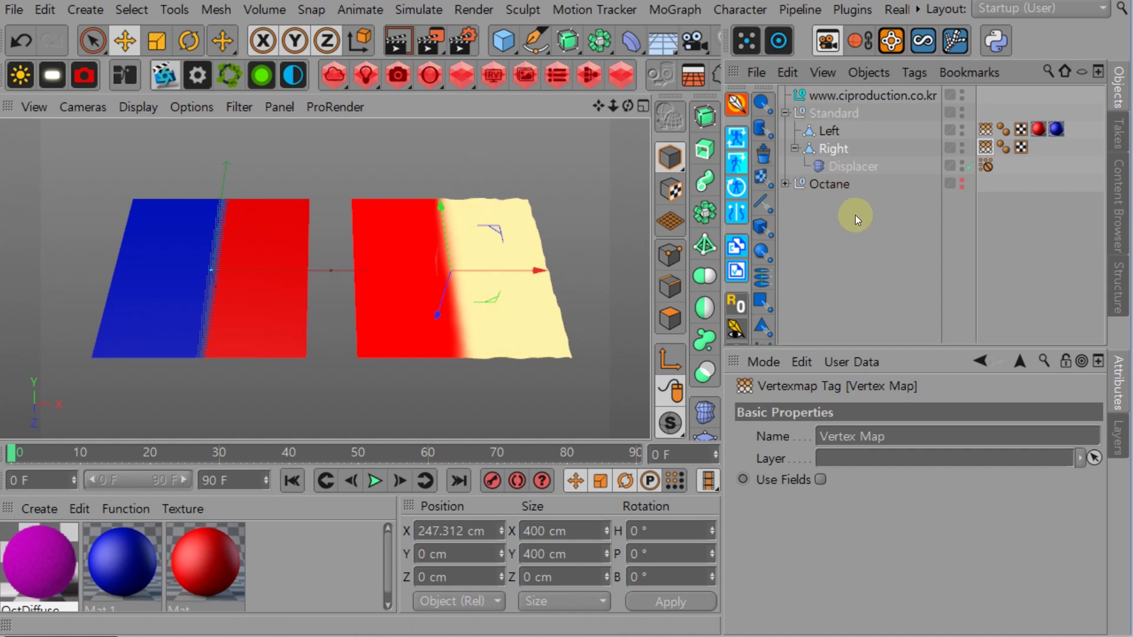
pyautogui.click(872, 250)
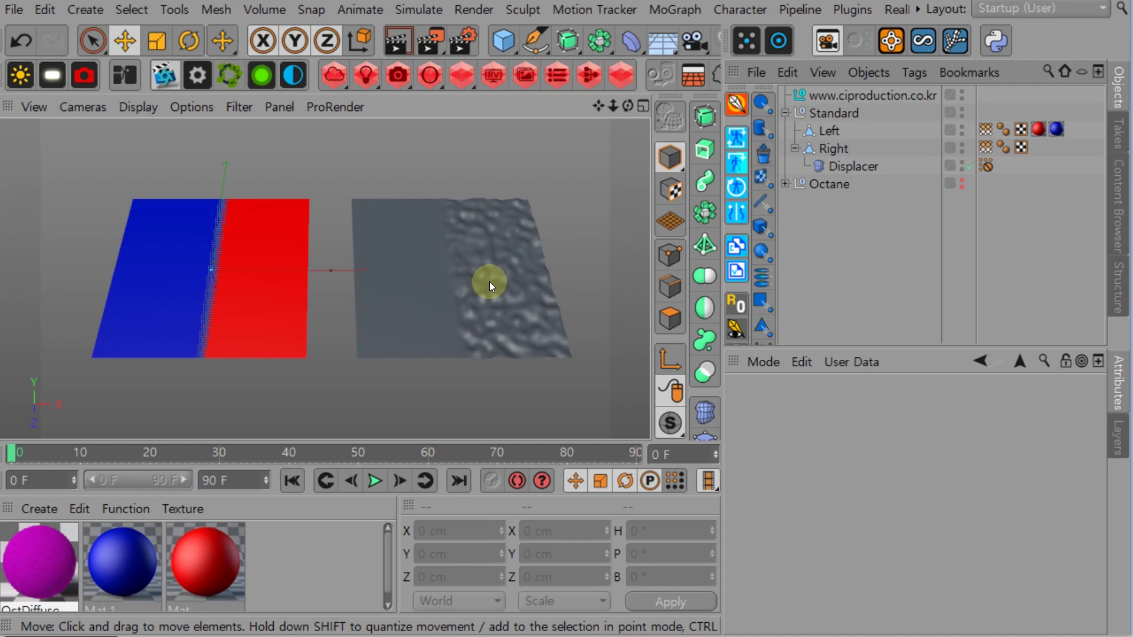
pyautogui.scroll(10, 466, 288)
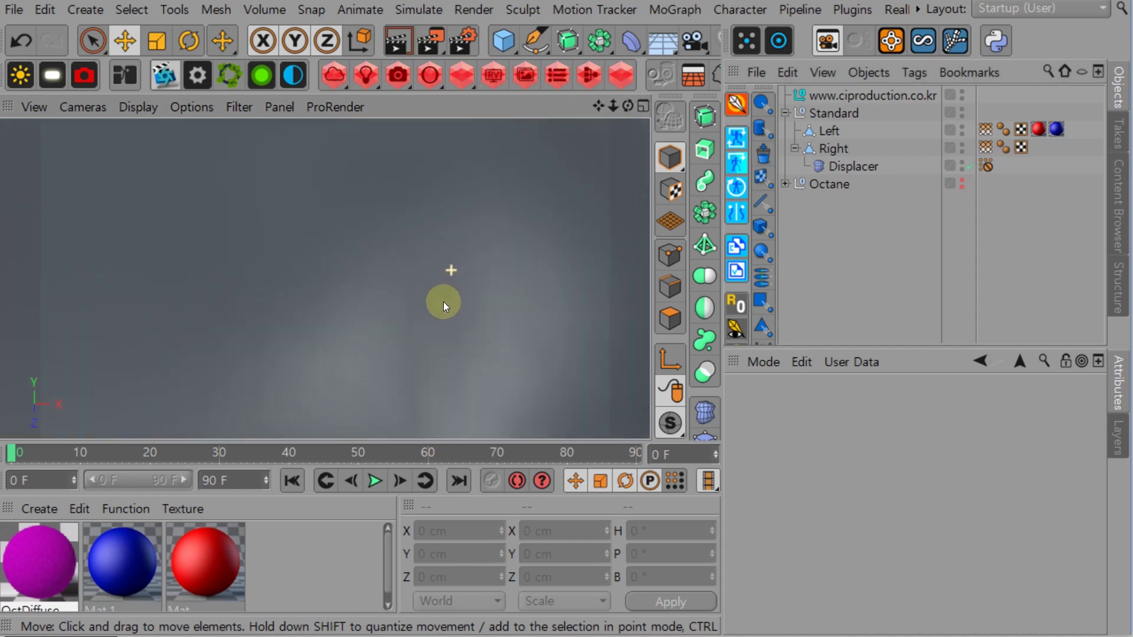
pyautogui.scroll(-3, 414, 266)
pyautogui.scroll(-8, 401, 283)
pyautogui.keyDown('alt'); pyautogui.moveTo(400, 323); pyautogui.dragTo(384, 189); pyautogui.keyUp('alt')
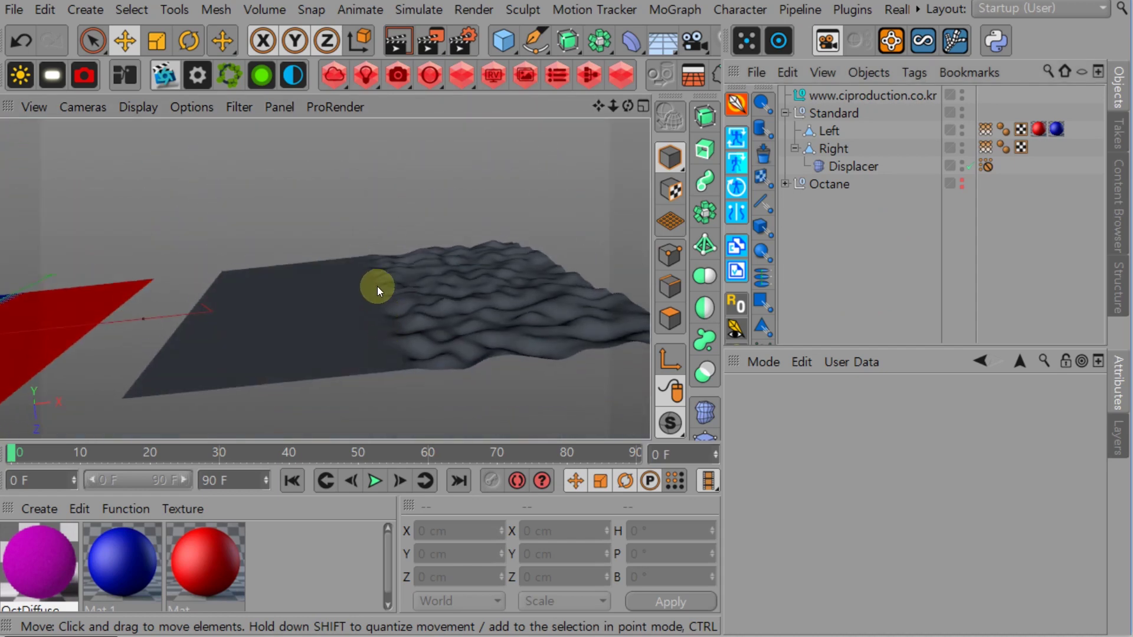
pyautogui.scroll(10, 370, 293)
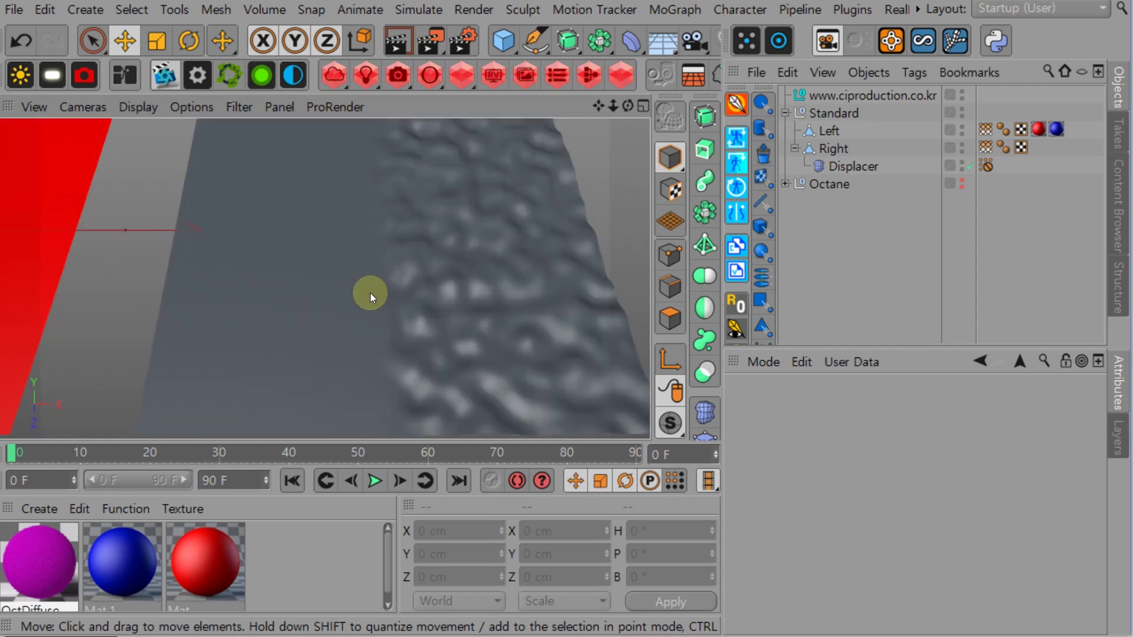
pyautogui.scroll(-5, 370, 293)
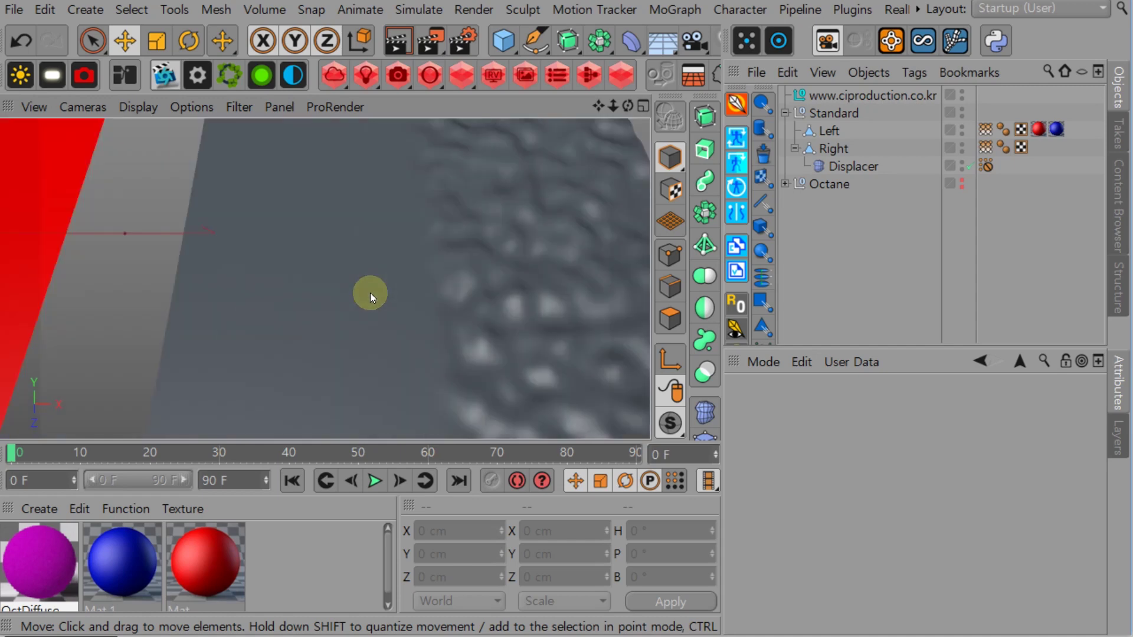
pyautogui.scroll(-5, 370, 292)
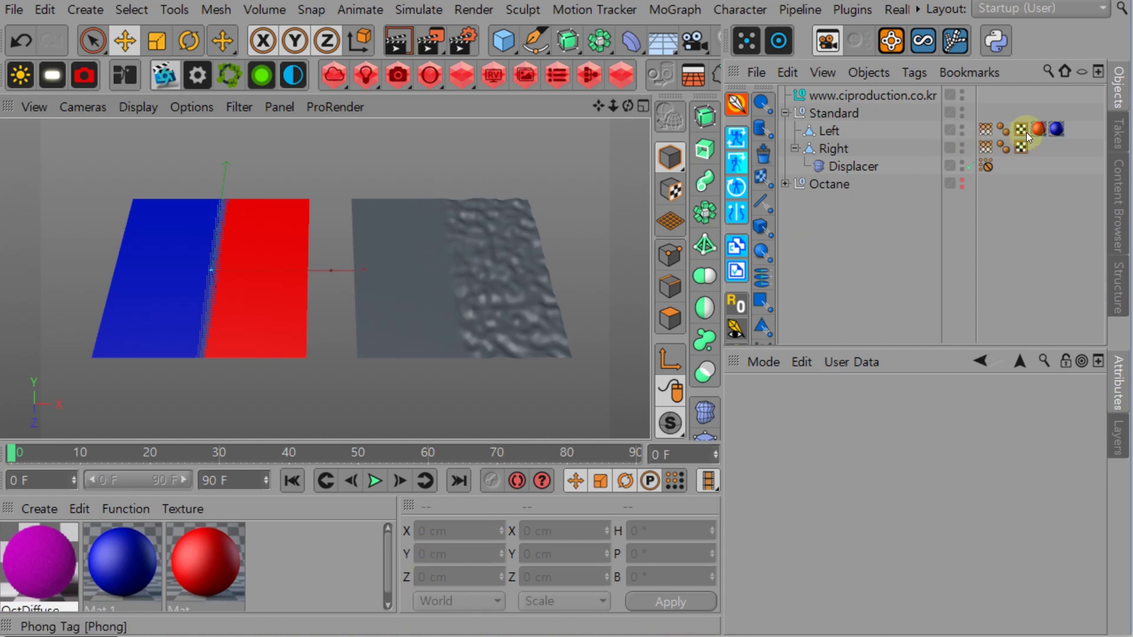
# Open the red Mat material for editing and inspect the Vertex Map shader in its Alpha channel
pyautogui.click(202, 562)
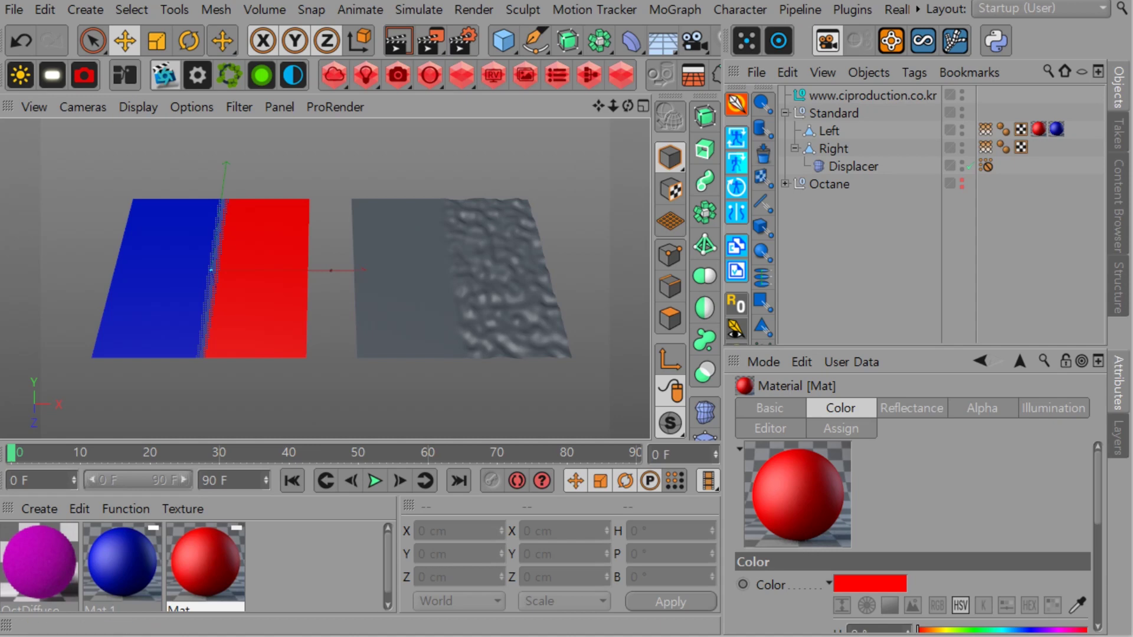
pyautogui.doubleClick(203, 562)
pyautogui.moveTo(202, 176); pyautogui.dragTo(331, 72)
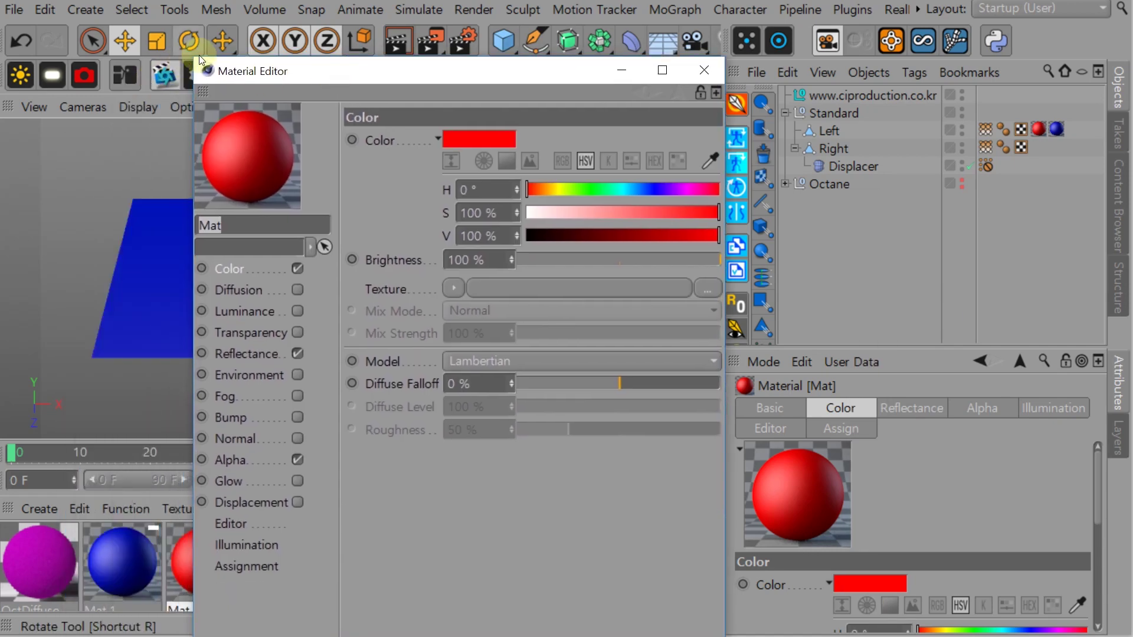
pyautogui.moveTo(189, 61); pyautogui.dragTo(340, 236)
pyautogui.moveTo(480, 245); pyautogui.dragTo(433, 65)
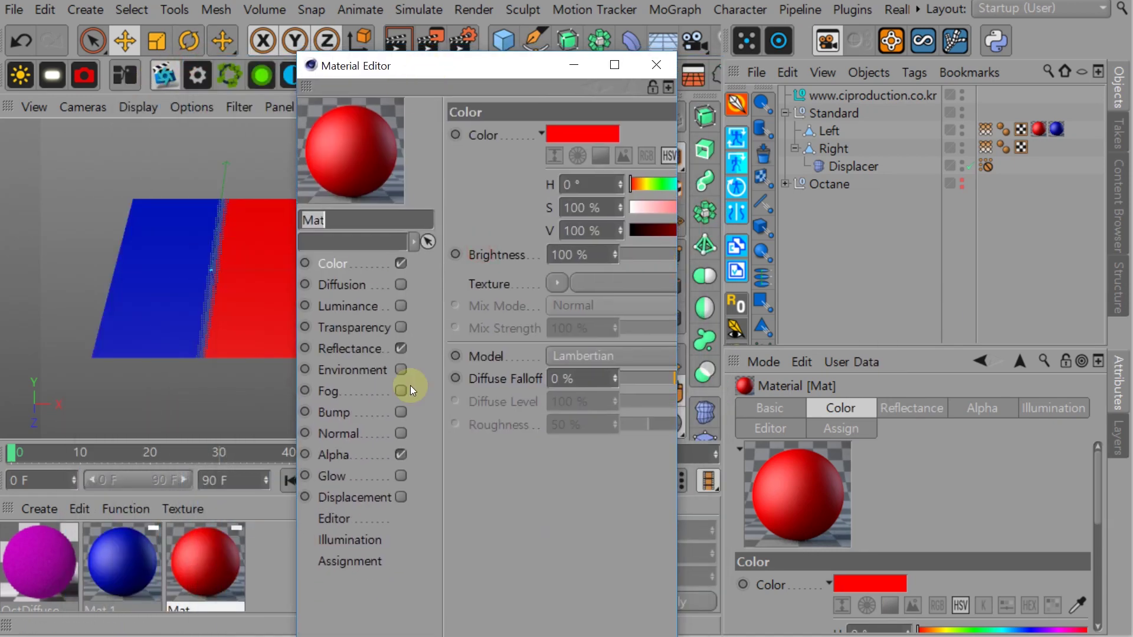
pyautogui.click(358, 447)
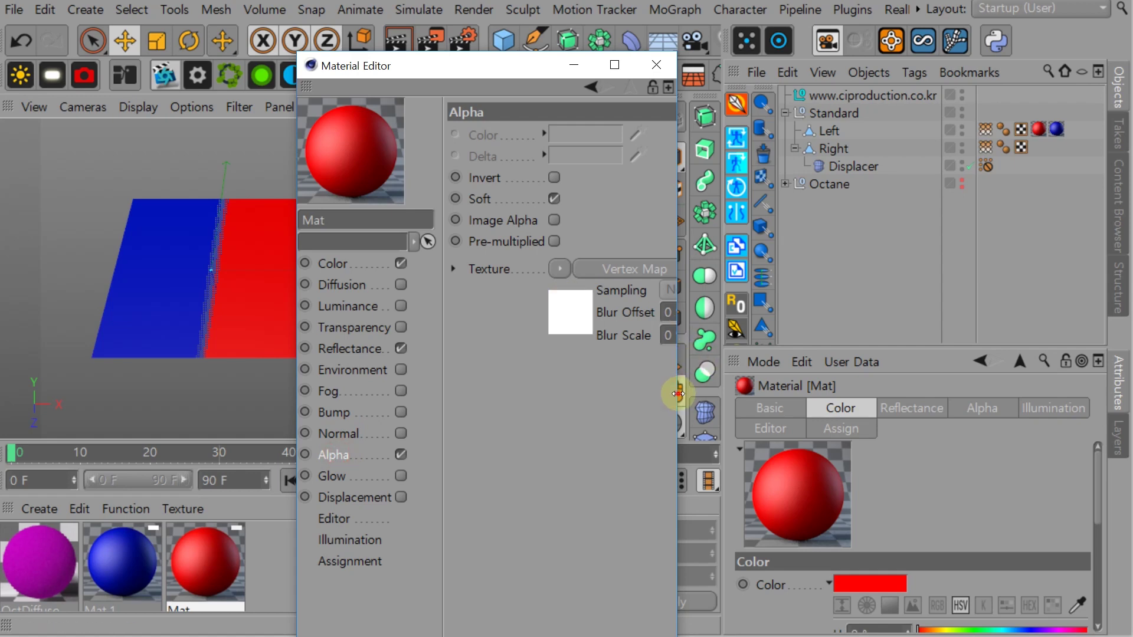
pyautogui.moveTo(677, 391); pyautogui.dragTo(881, 391)
pyautogui.click(575, 318)
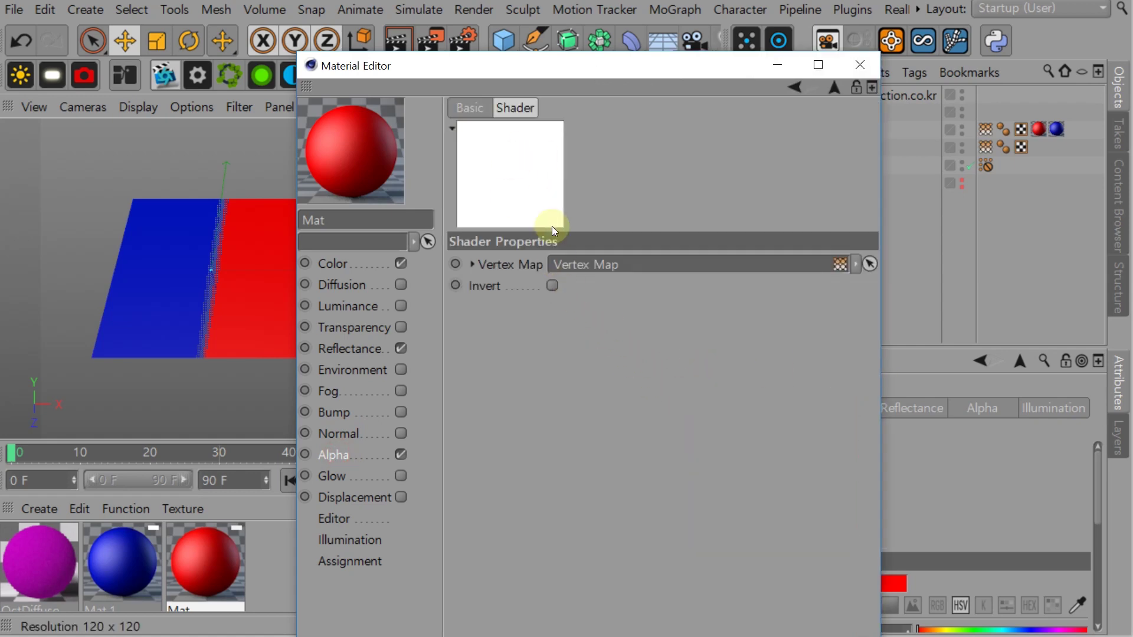
pyautogui.moveTo(631, 66); pyautogui.dragTo(837, 113)
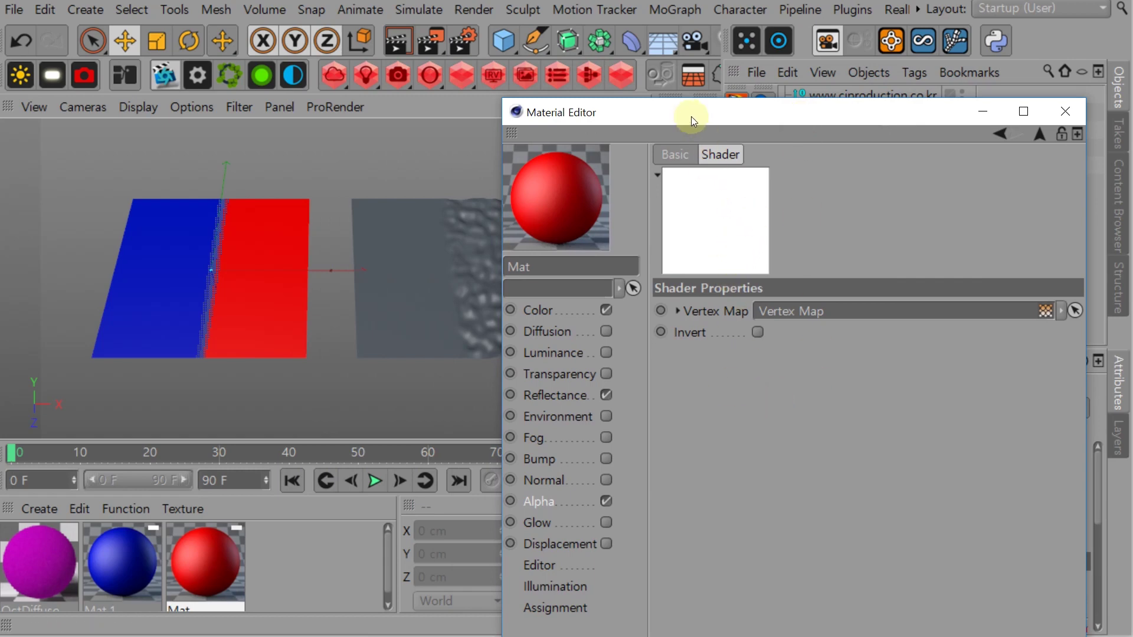
# Compare the Left plane's vertex map with the red material's Alpha settings and close the material editor
pyautogui.moveTo(690, 116); pyautogui.dragTo(599, 287)
pyautogui.click(986, 133)
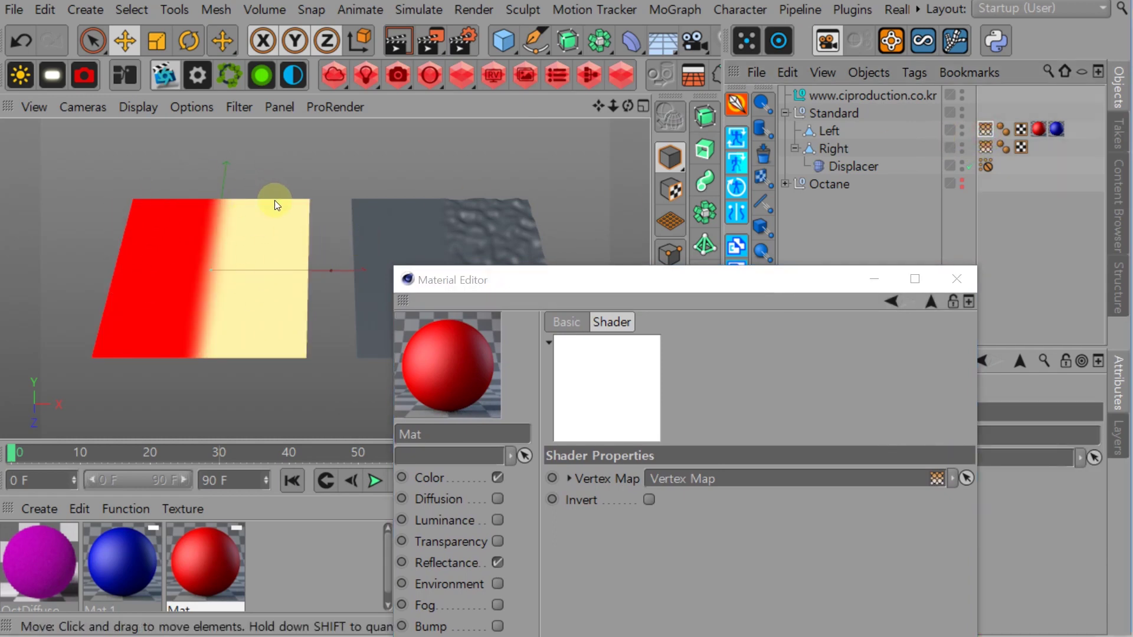
pyautogui.click(545, 345)
pyautogui.click(546, 344)
pyautogui.click(549, 342)
pyautogui.moveTo(576, 283); pyautogui.dragTo(522, 220)
pyautogui.click(378, 607)
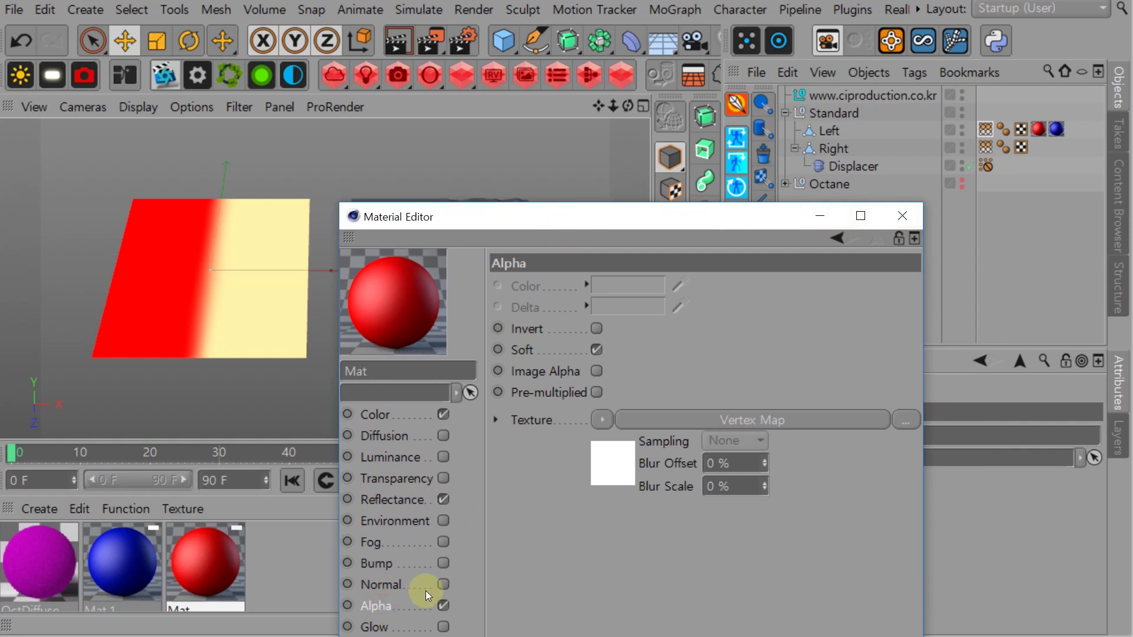
pyautogui.click(902, 215)
# Delete the blue Mat.1 texture tag from the Left plane and undo the deletion
pyautogui.click(1056, 130)
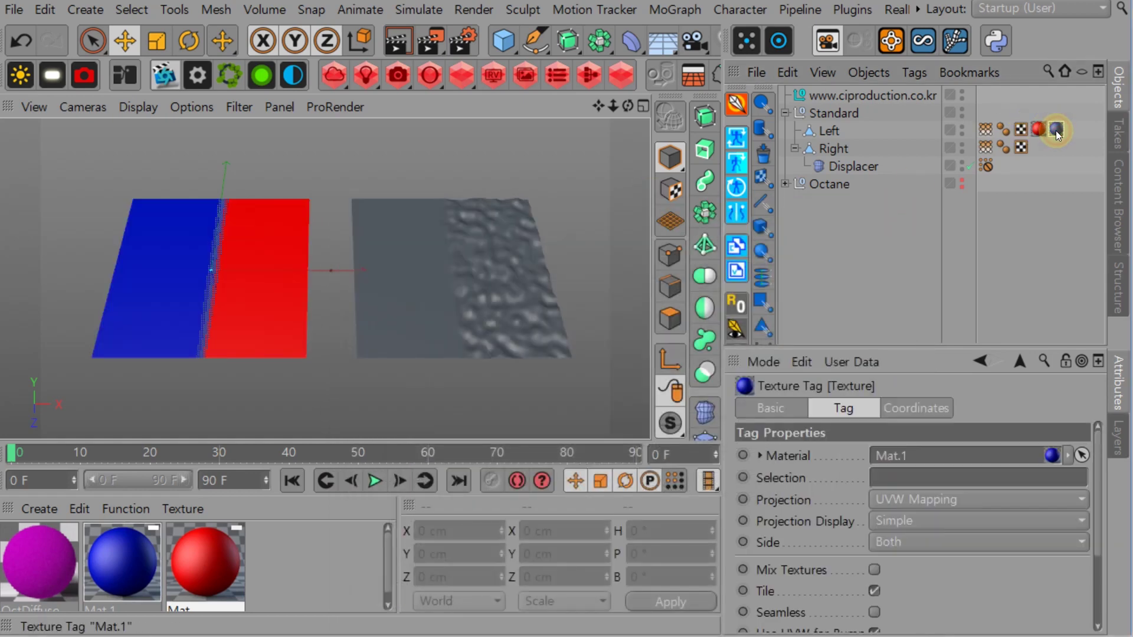
pyautogui.press('Delete')
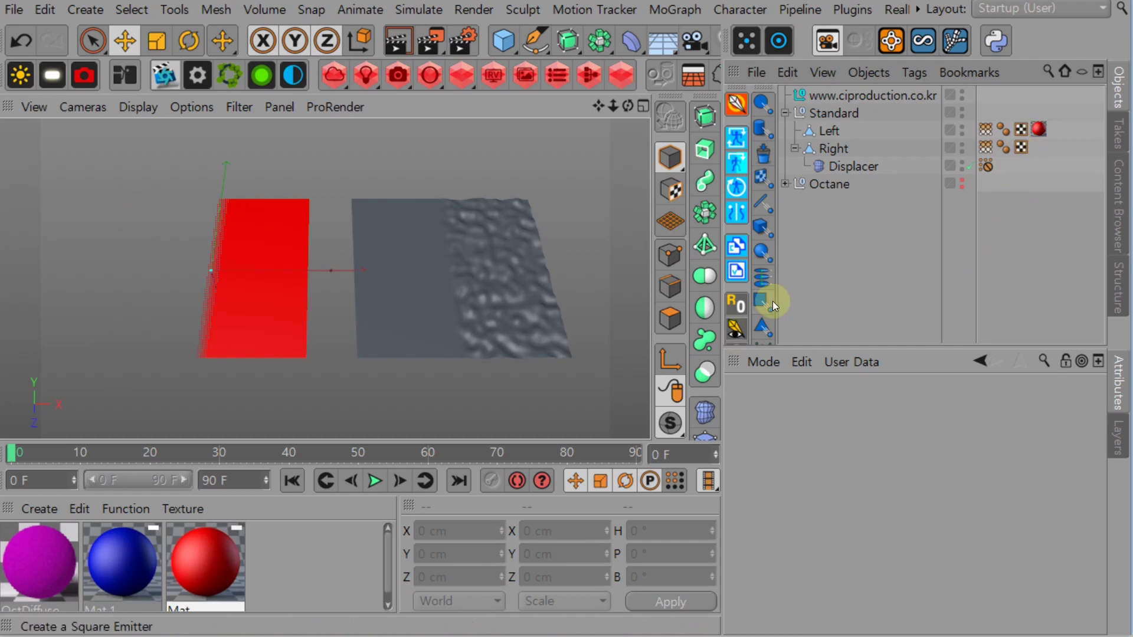
pyautogui.hotkey('ctrl', 'z')
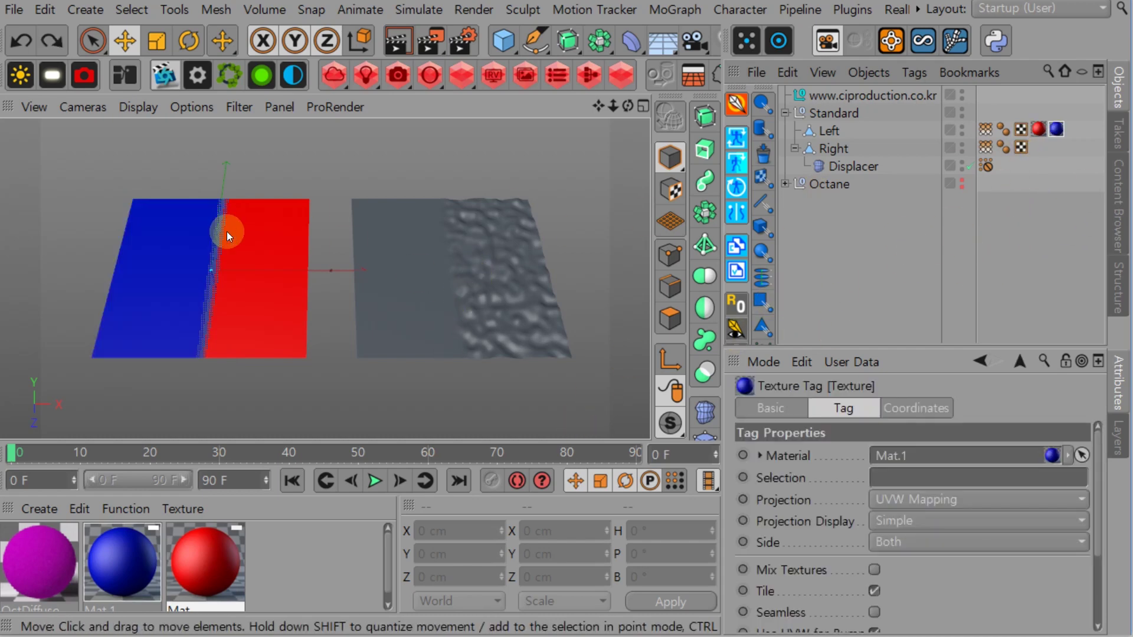
pyautogui.click(877, 223)
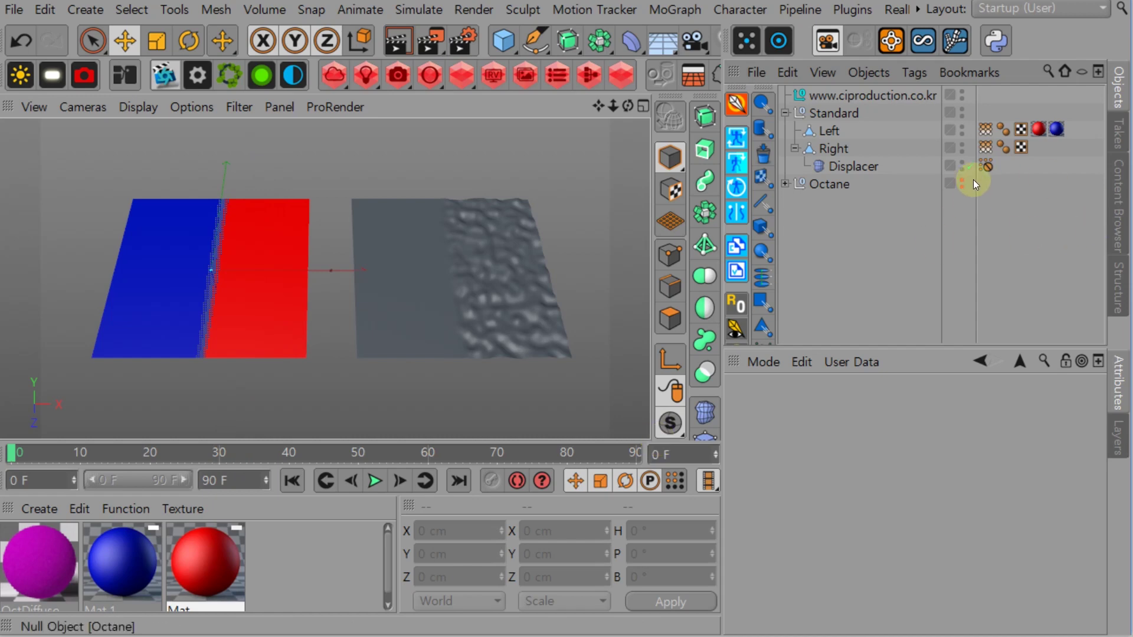
# Hide the Standard group, make the Octane group visible and expand it
pyautogui.click(962, 110)
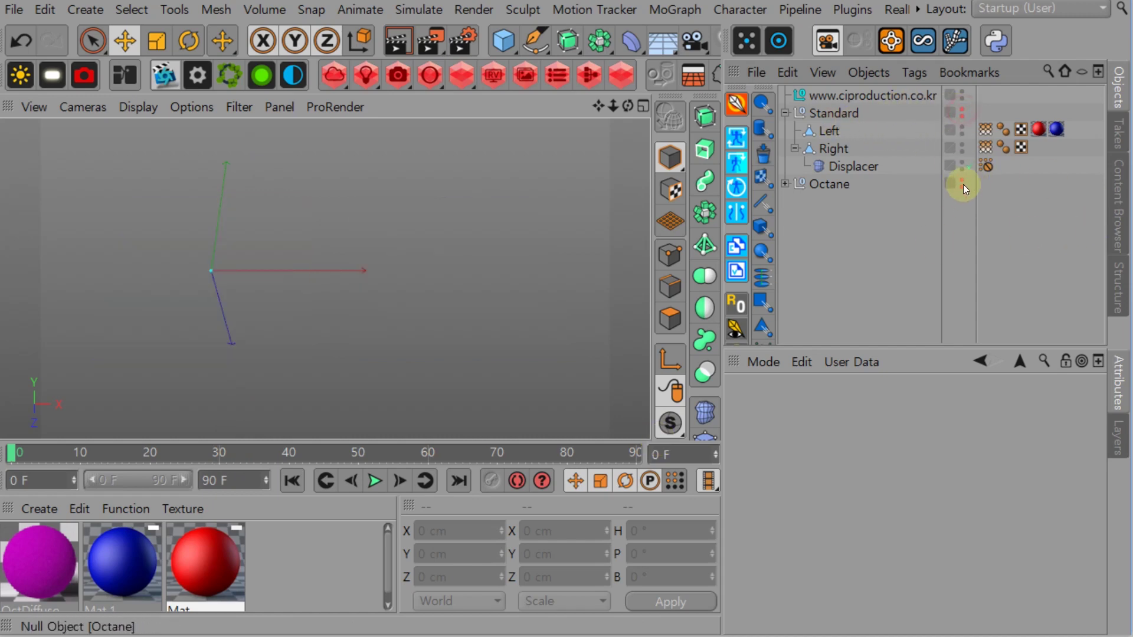
pyautogui.click(962, 182)
pyautogui.click(786, 183)
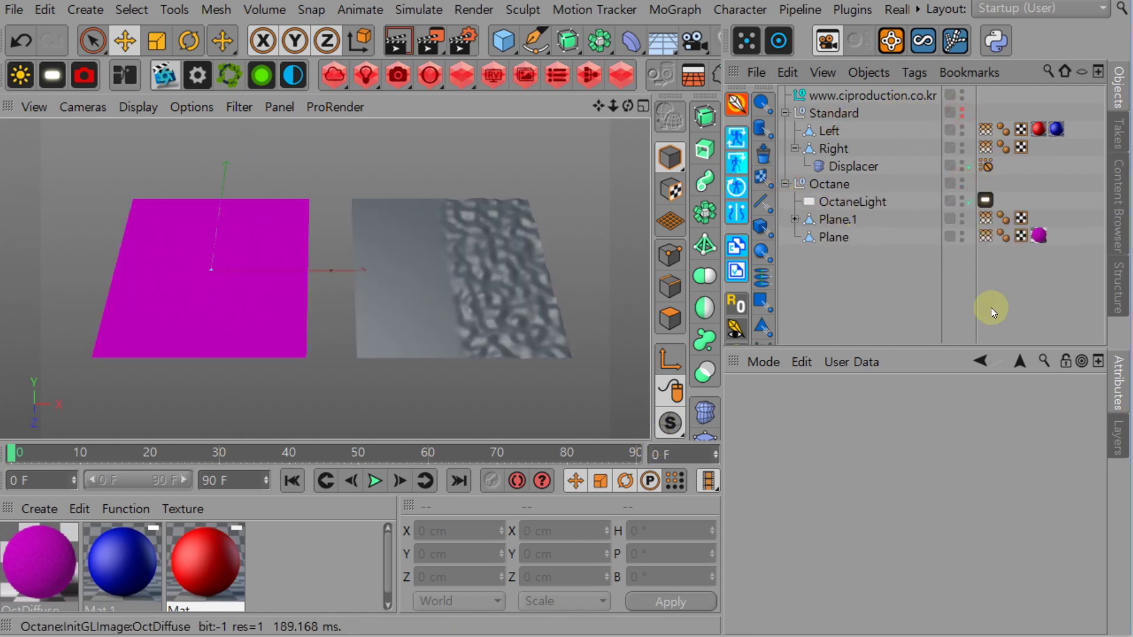
# Check the Octane Plane's material tag and expand Plane.1 to show its Displacer
pyautogui.click(1040, 236)
pyautogui.click(902, 291)
pyautogui.click(835, 219)
pyautogui.click(795, 219)
pyautogui.click(850, 293)
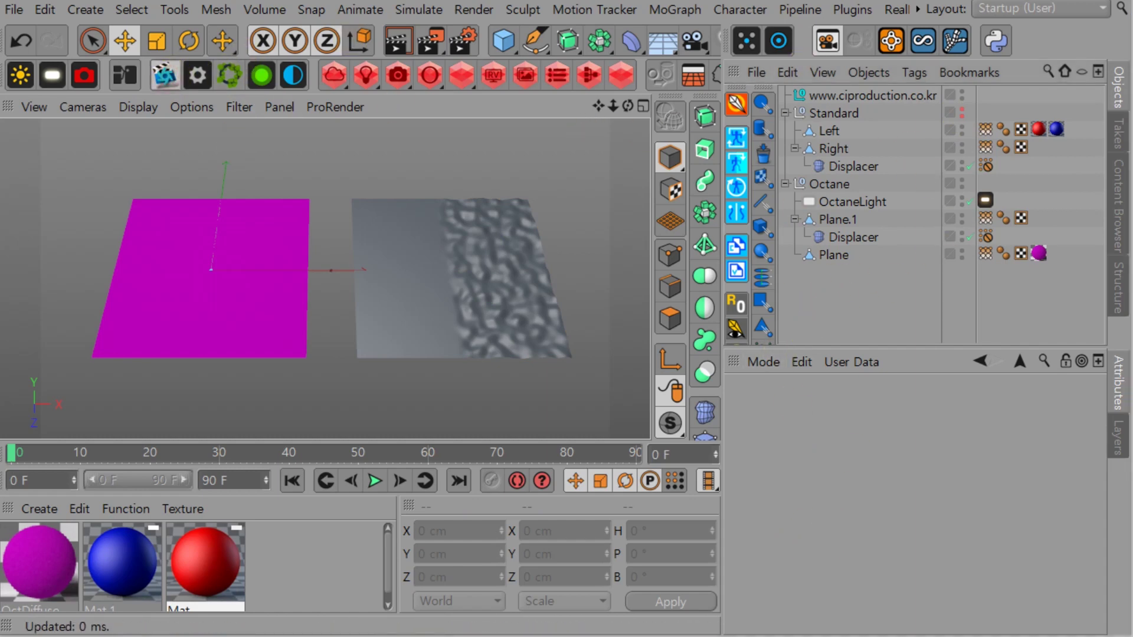
# Bring up the Octane Live Viewer and render the two Octane planes
pyautogui.moveTo(1121, 354); pyautogui.dragTo(392, 41)
pyautogui.click(193, 94)
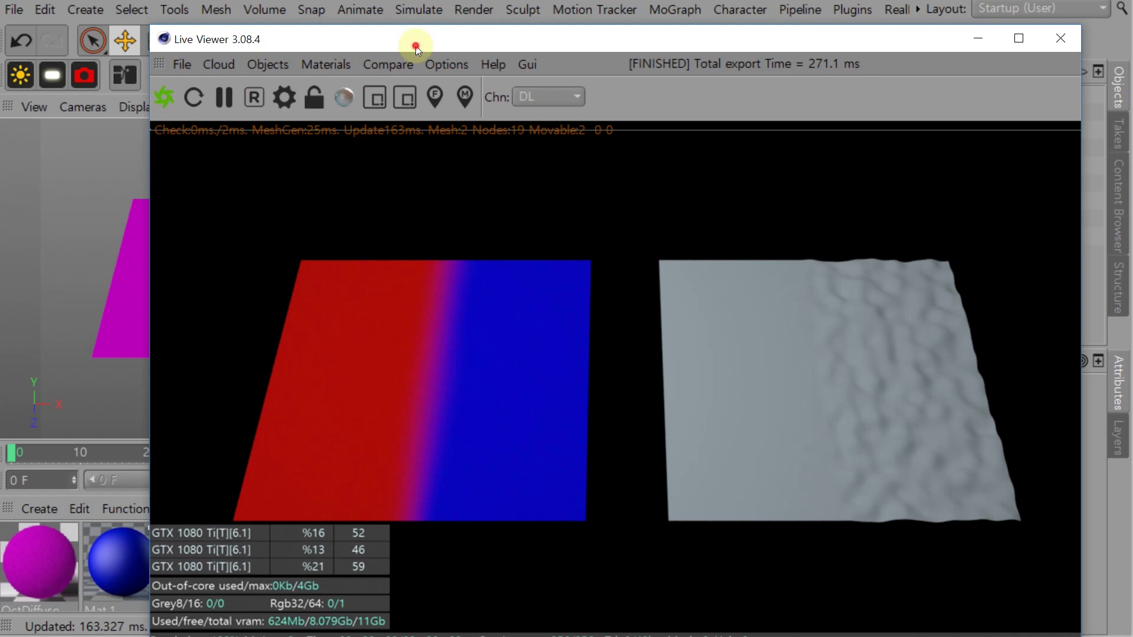
pyautogui.moveTo(416, 47); pyautogui.dragTo(1132, 236)
# Open the OctDiffuse material in the Octane Node Editor and inspect its Vertex Map and MixTexture node setup
pyautogui.click(66, 559)
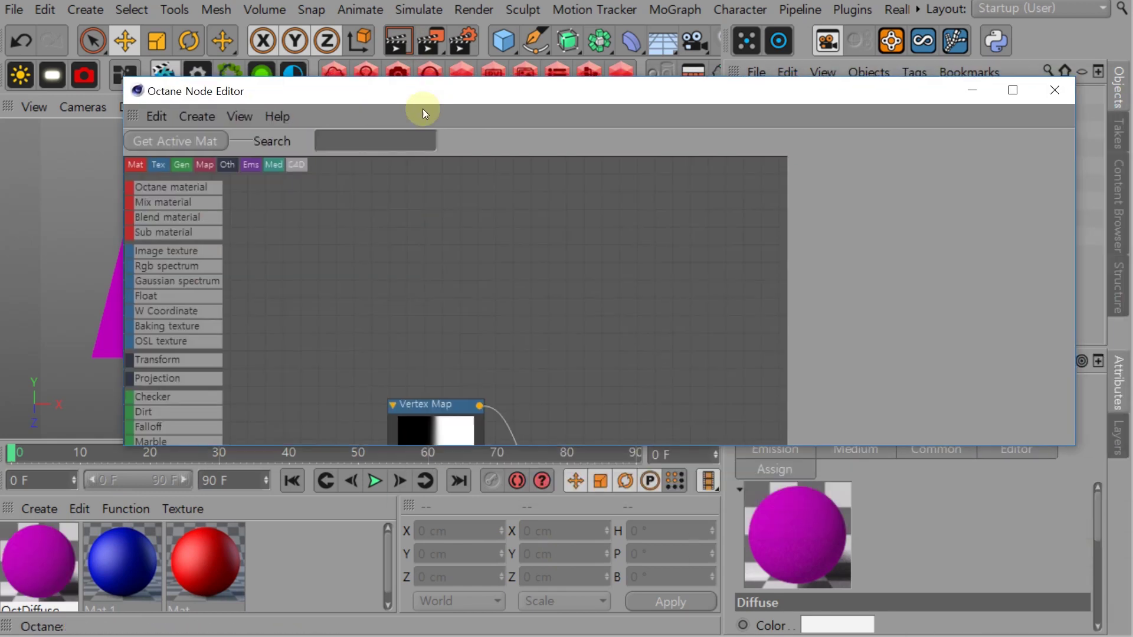
pyautogui.moveTo(511, 342); pyautogui.dragTo(487, 231, button='middle')
pyautogui.moveTo(537, 370); pyautogui.dragTo(505, 278, button='middle')
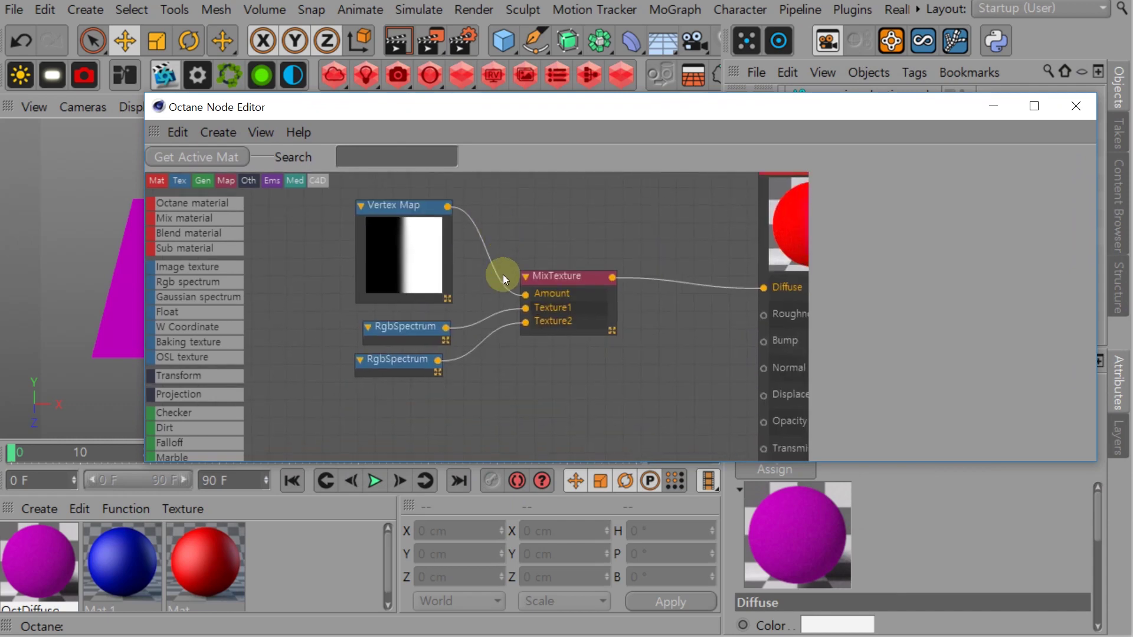
pyautogui.scroll(-1, 506, 278)
pyautogui.moveTo(639, 375); pyautogui.dragTo(624, 409, button='middle')
pyautogui.moveTo(386, 244); pyautogui.dragTo(383, 246)
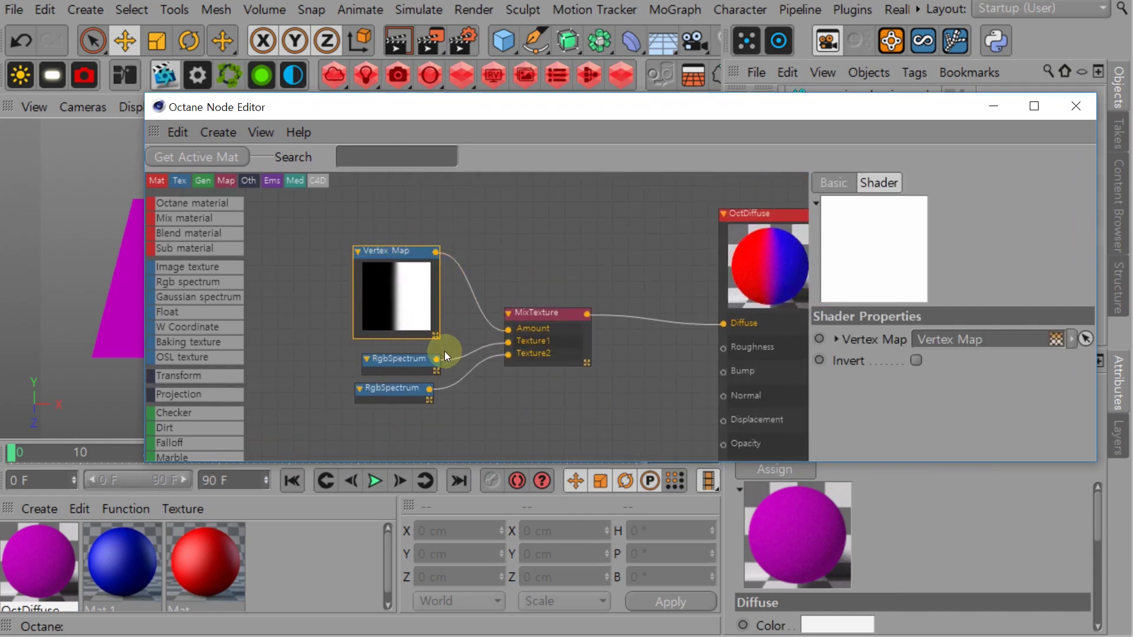
# Arrange the node editor alongside the Live Viewer render and inspect the two RgbSpectrum colours and the Vertex Map node
pyautogui.moveTo(491, 107); pyautogui.dragTo(296, 32)
pyautogui.moveTo(561, 238); pyautogui.dragTo(531, 146)
pyautogui.click(435, 63)
pyautogui.moveTo(523, 63); pyautogui.dragTo(531, 0)
pyautogui.click(295, 212)
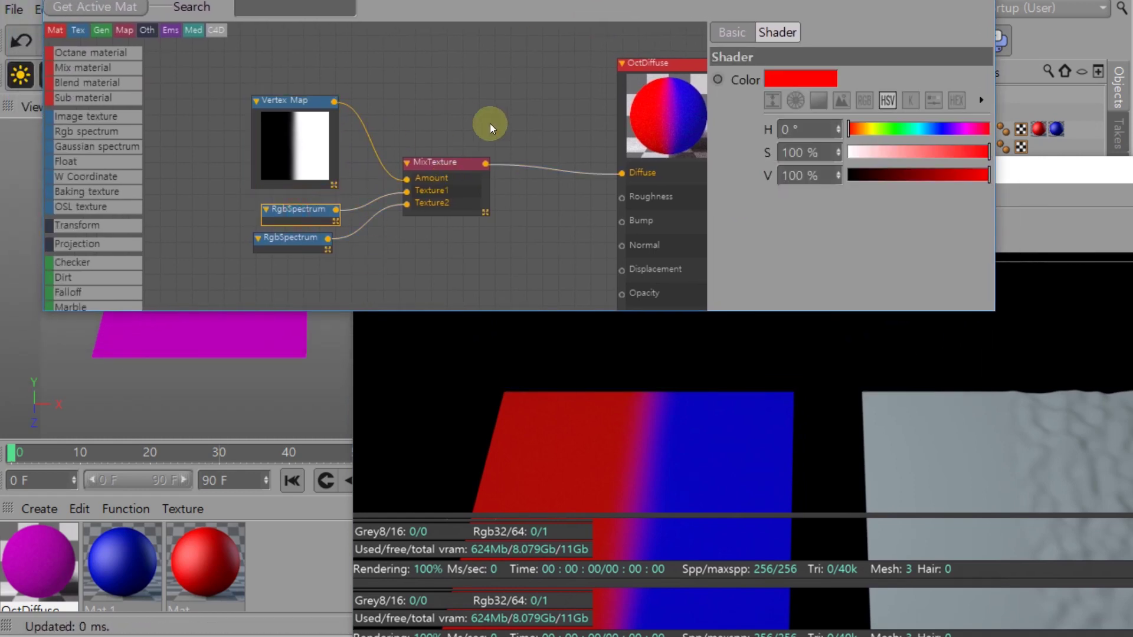
pyautogui.click(315, 249)
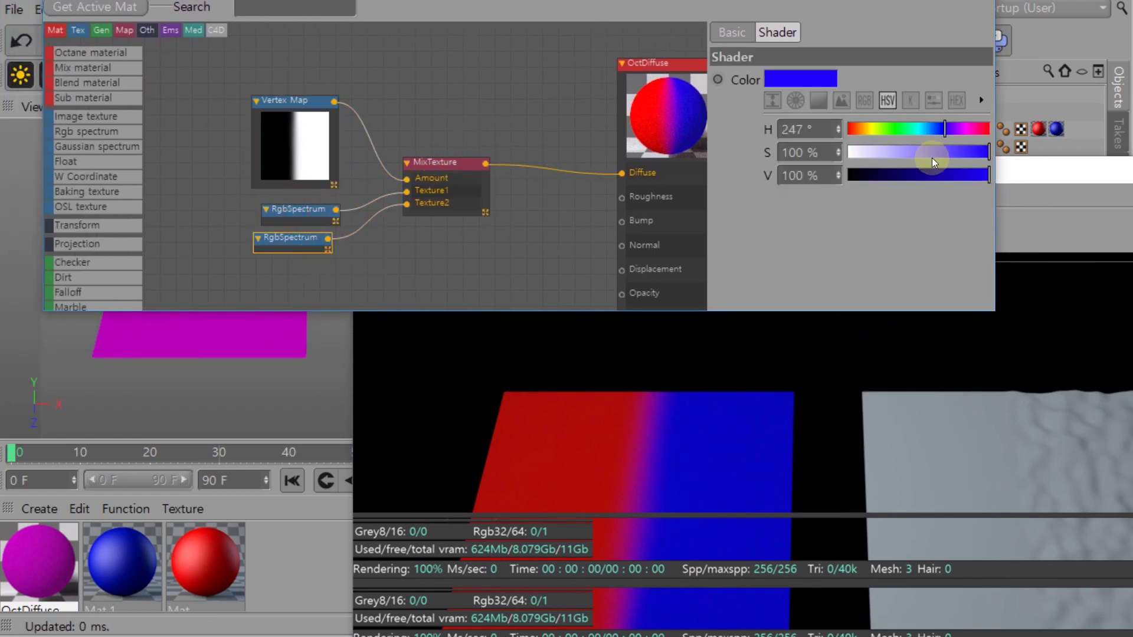
pyautogui.moveTo(309, 122); pyautogui.dragTo(301, 126)
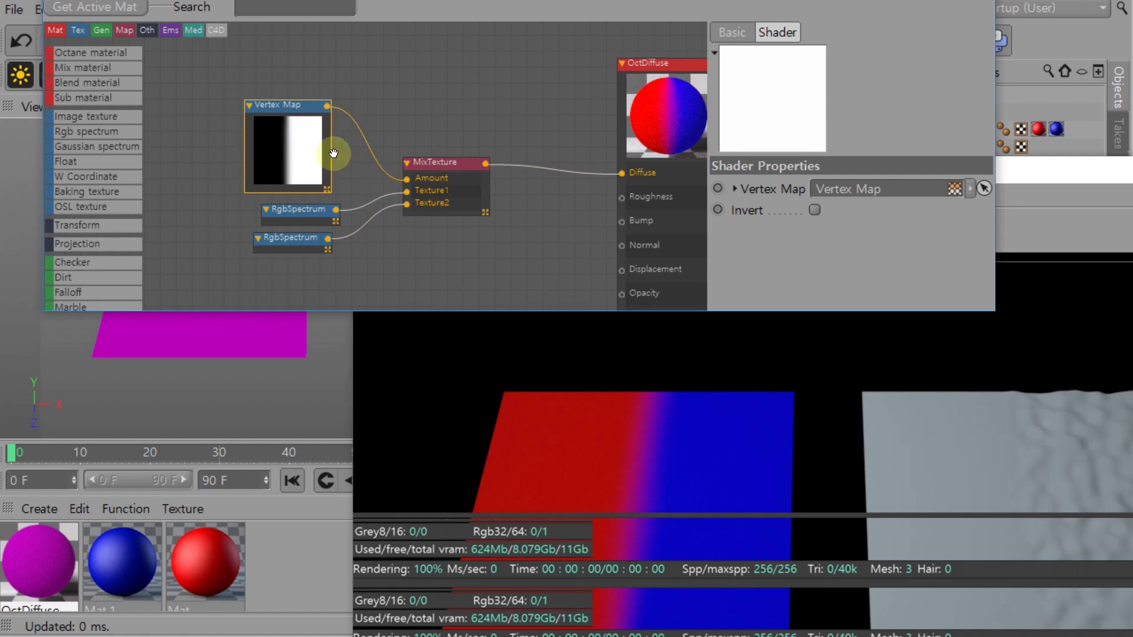
# Look through the Octane Node Editor's list of available nodes down to Vertex map and back up
pyautogui.moveTo(377, 11); pyautogui.dragTo(391, 59)
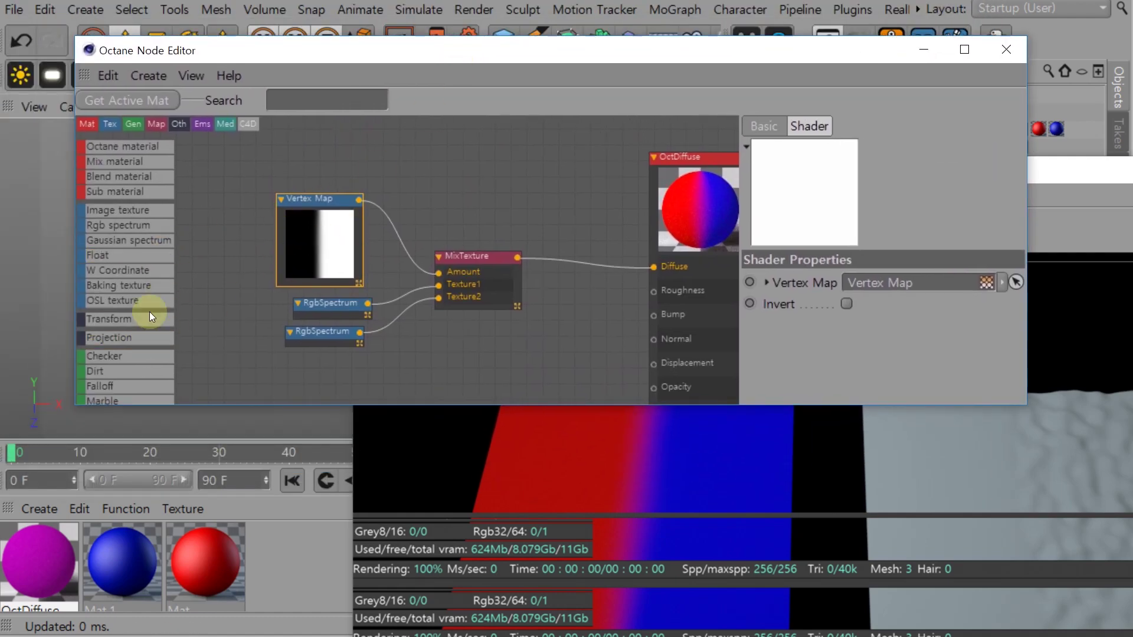
pyautogui.scroll(-7, 124, 331)
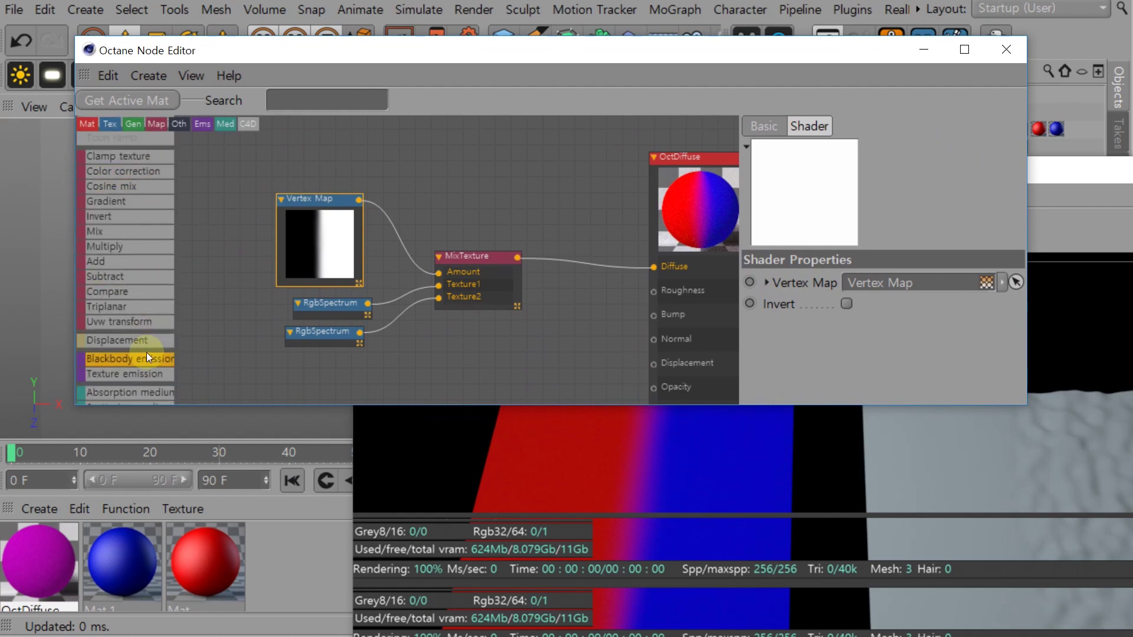
pyautogui.scroll(-3, 135, 348)
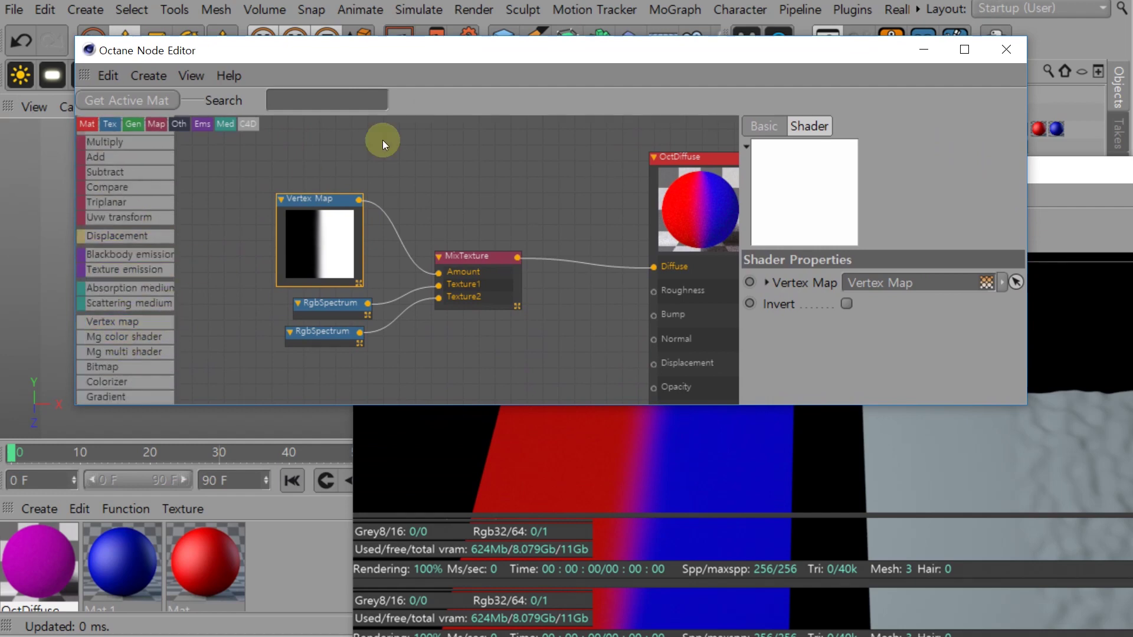
pyautogui.scroll(10, 115, 307)
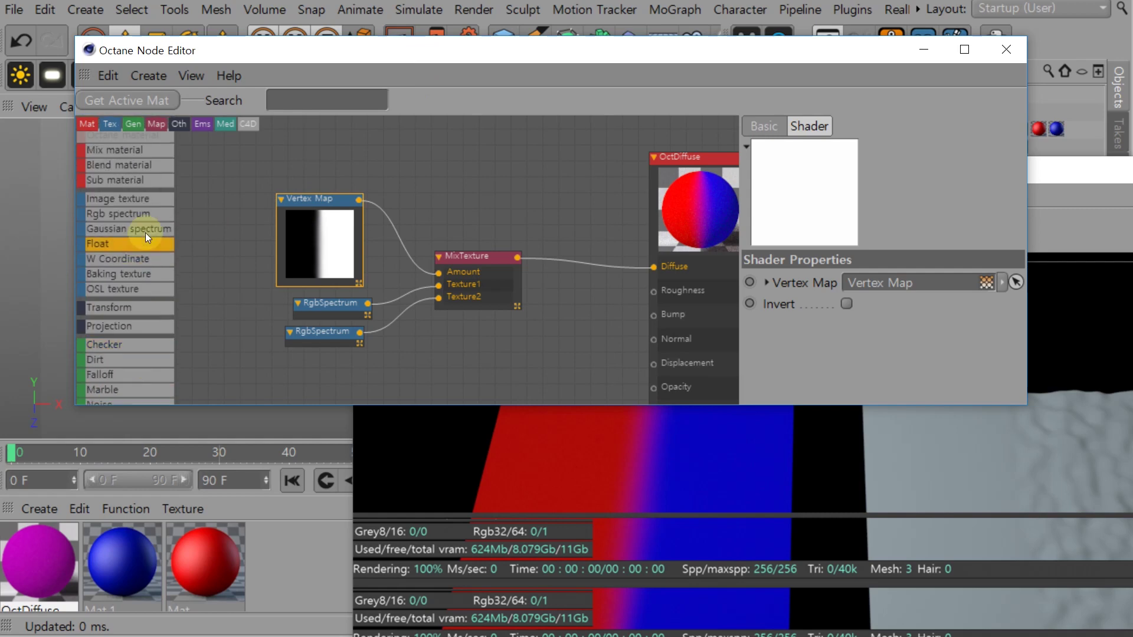
# Close the Octane Node Editor and clear the Live Viewer away from the main workspace
pyautogui.moveTo(403, 52); pyautogui.dragTo(312, 67)
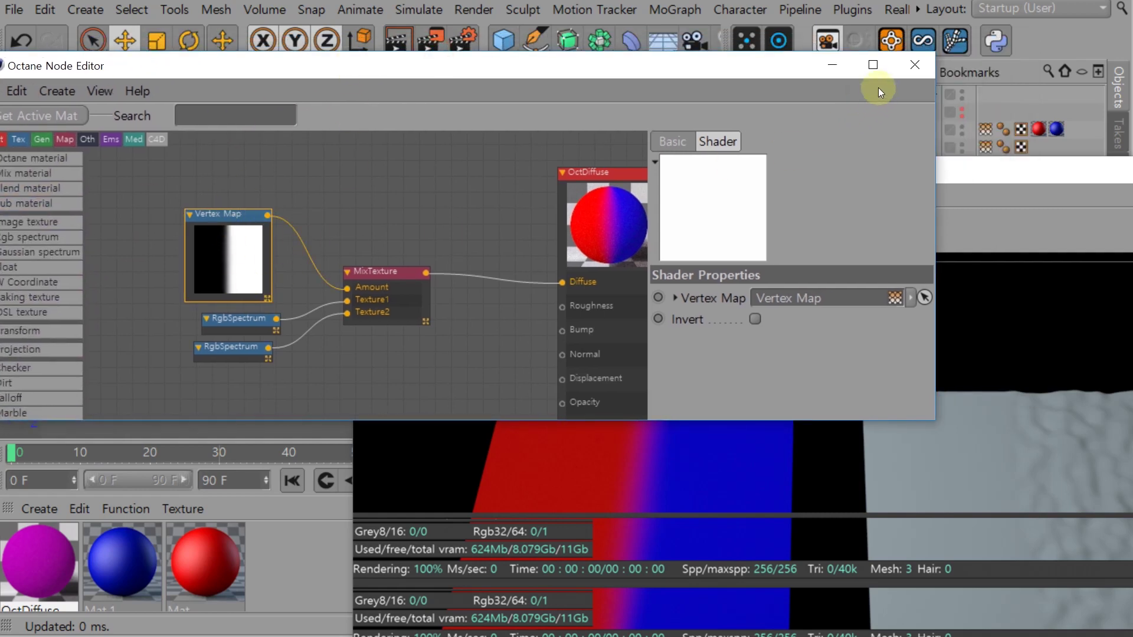
pyautogui.moveTo(873, 68); pyautogui.dragTo(740, 65)
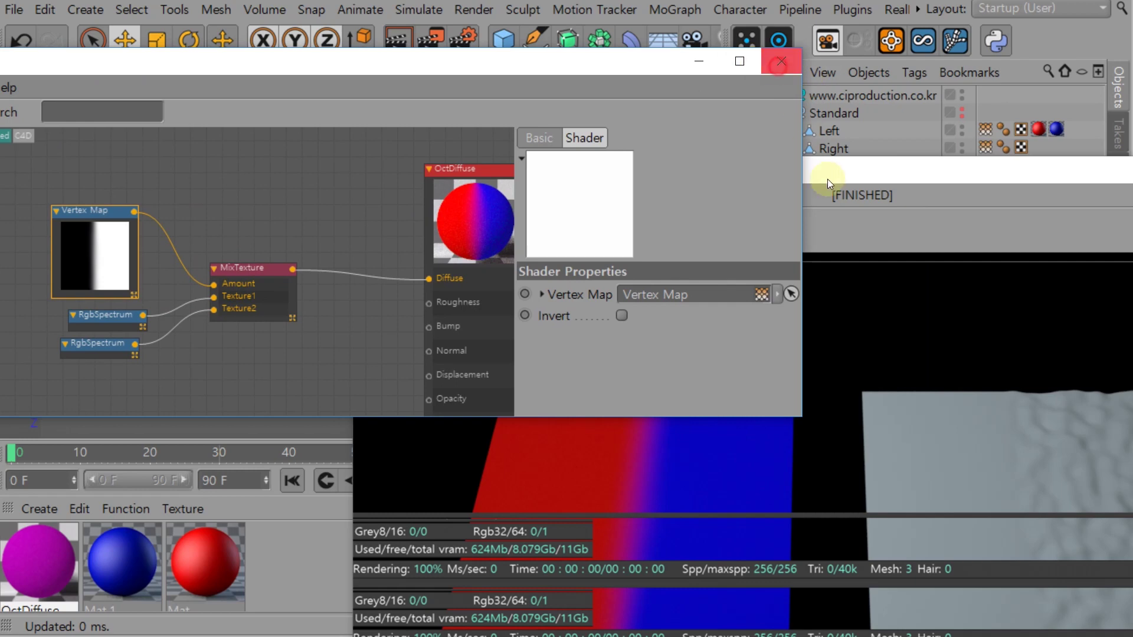
pyautogui.click(781, 61)
pyautogui.moveTo(829, 168); pyautogui.dragTo(1017, 275)
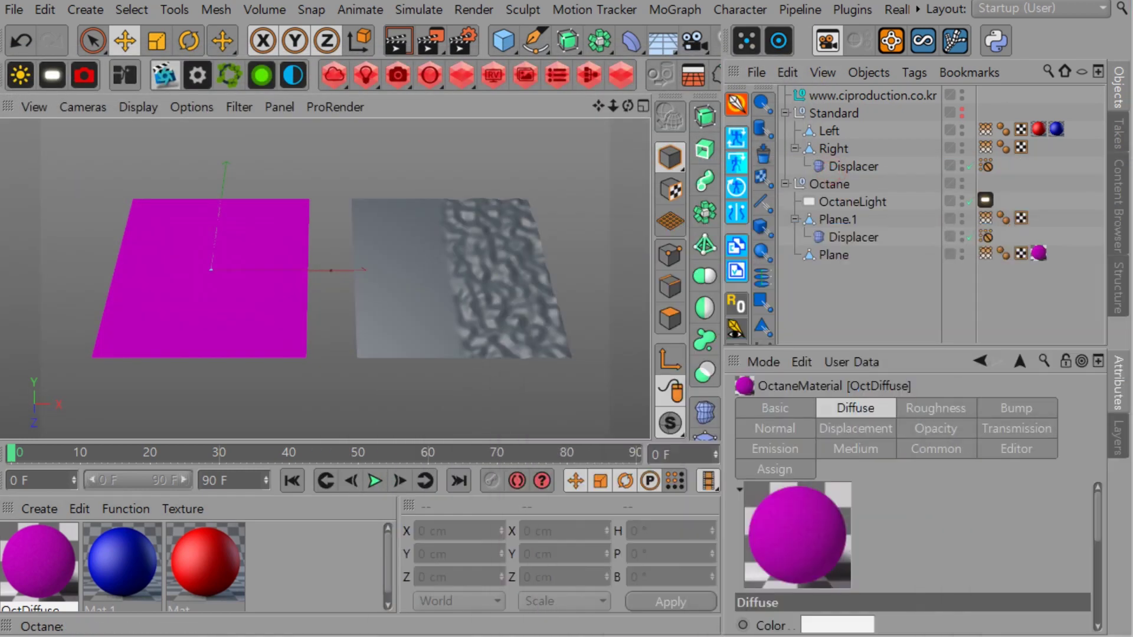
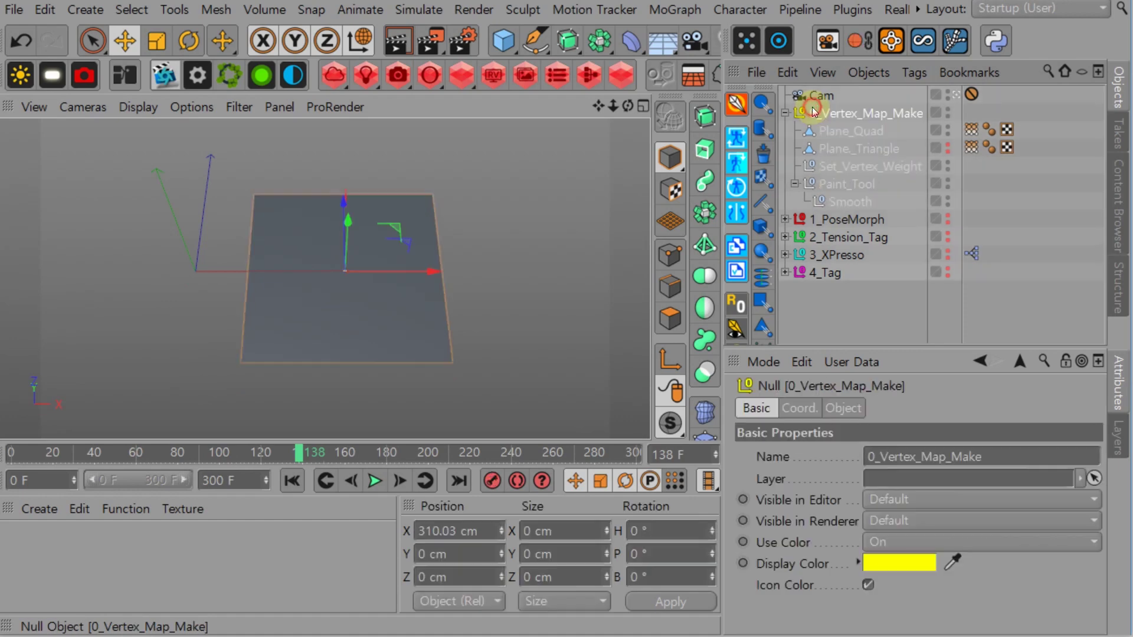
# Duplicate Plane_Quad in the 0_Vertex_Map_Make group and hide the original plane
pyautogui.click(850, 131)
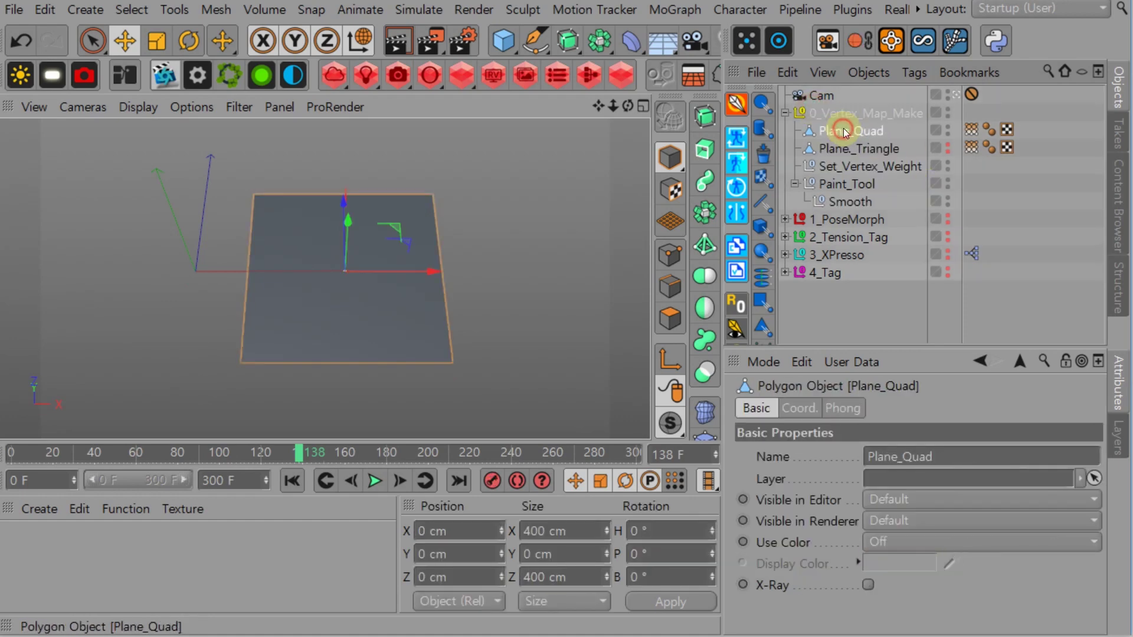
pyautogui.hotkey('ctrl', 'c')
pyautogui.hotkey('ctrl', 'v')
pyautogui.click(948, 146)
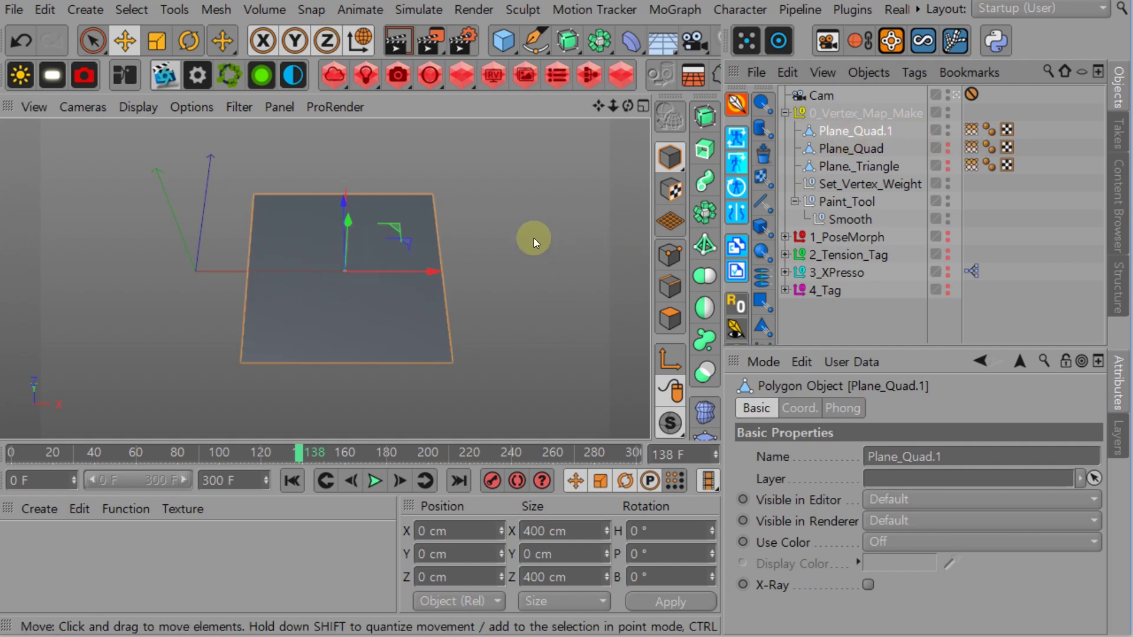
# Delete the Vertex Map tag from the duplicated plane and reselect that plane
pyautogui.click(971, 129)
pyautogui.press('Delete')
pyautogui.click(852, 130)
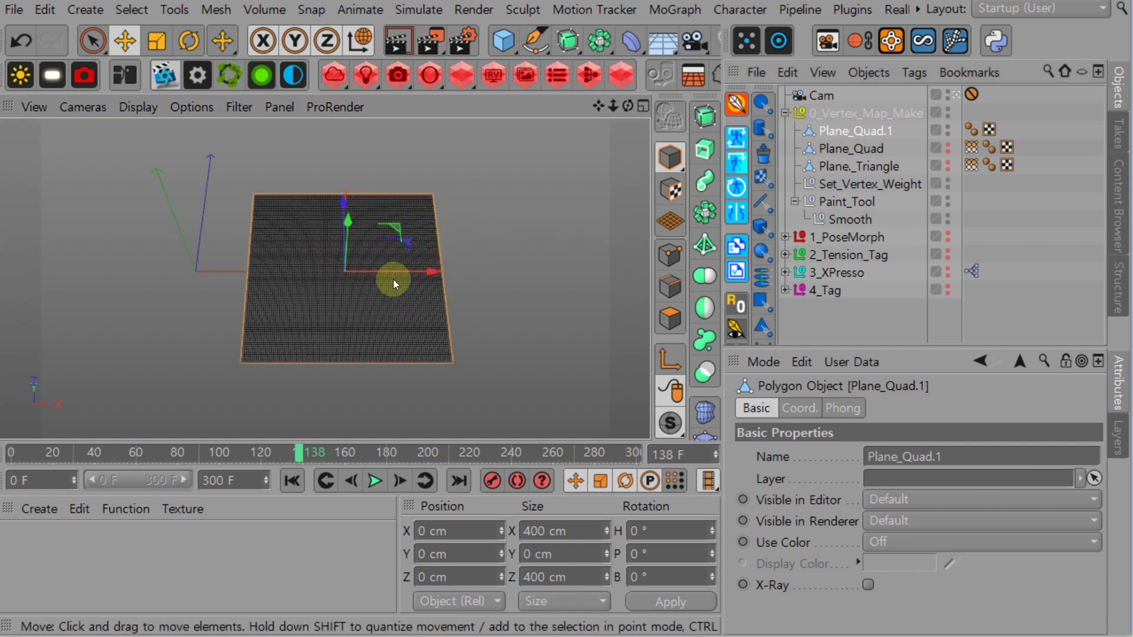
# In point mode, apply Set Vertex Weight to the duplicated plane with value 0 % and mode Set, and select its vertex map
pyautogui.click(475, 235)
pyautogui.click(385, 250)
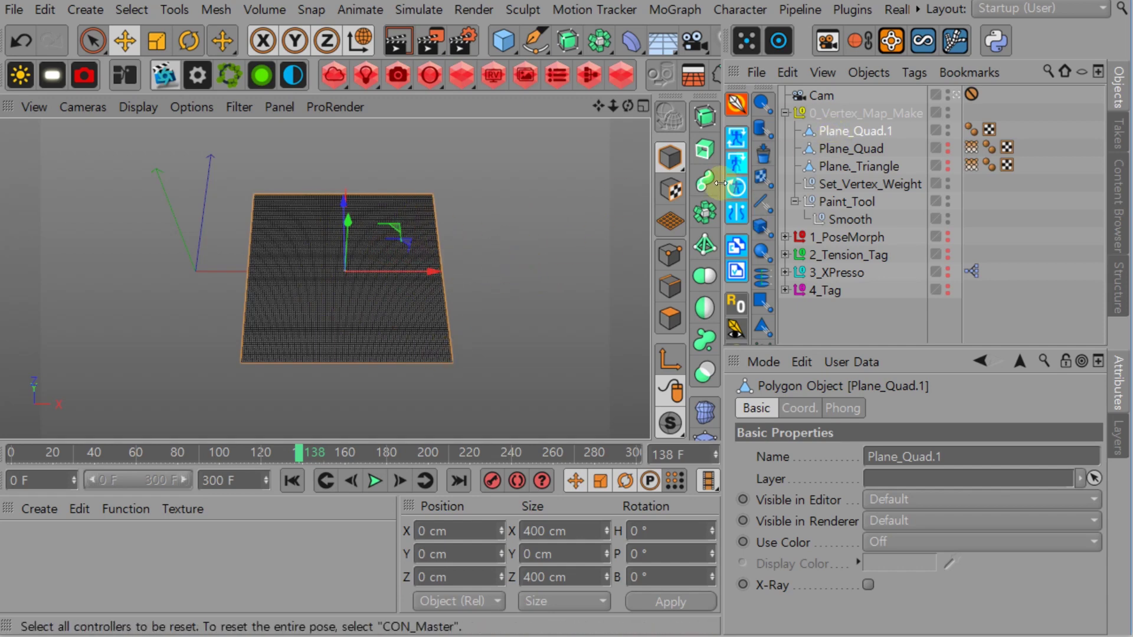
pyautogui.click(671, 248)
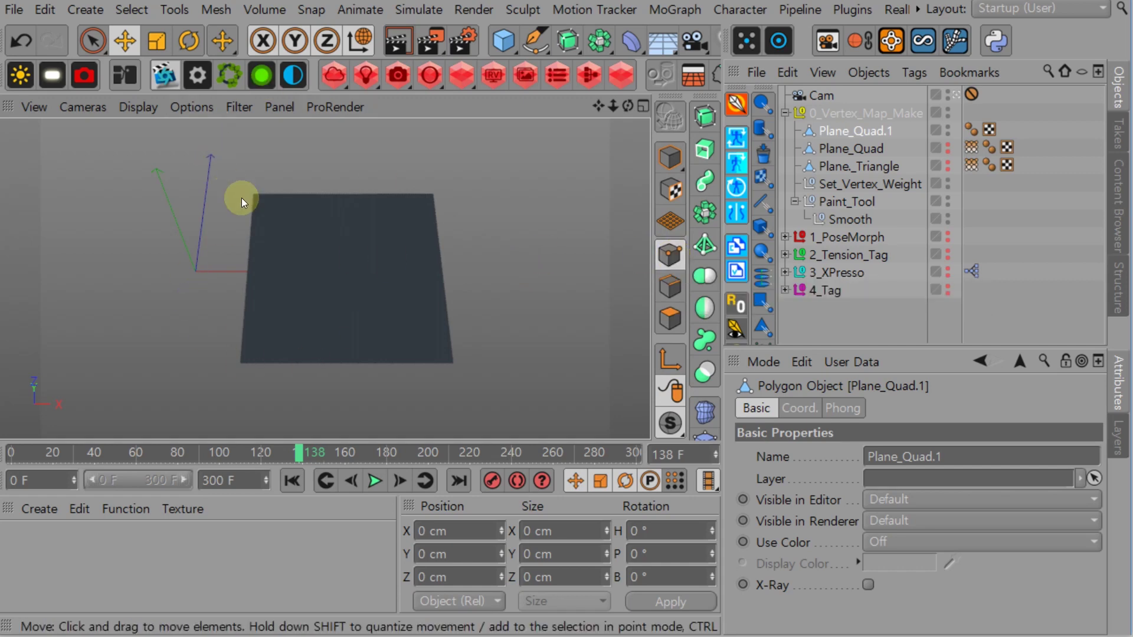
pyautogui.press('v')
pyautogui.moveTo(502, 181)
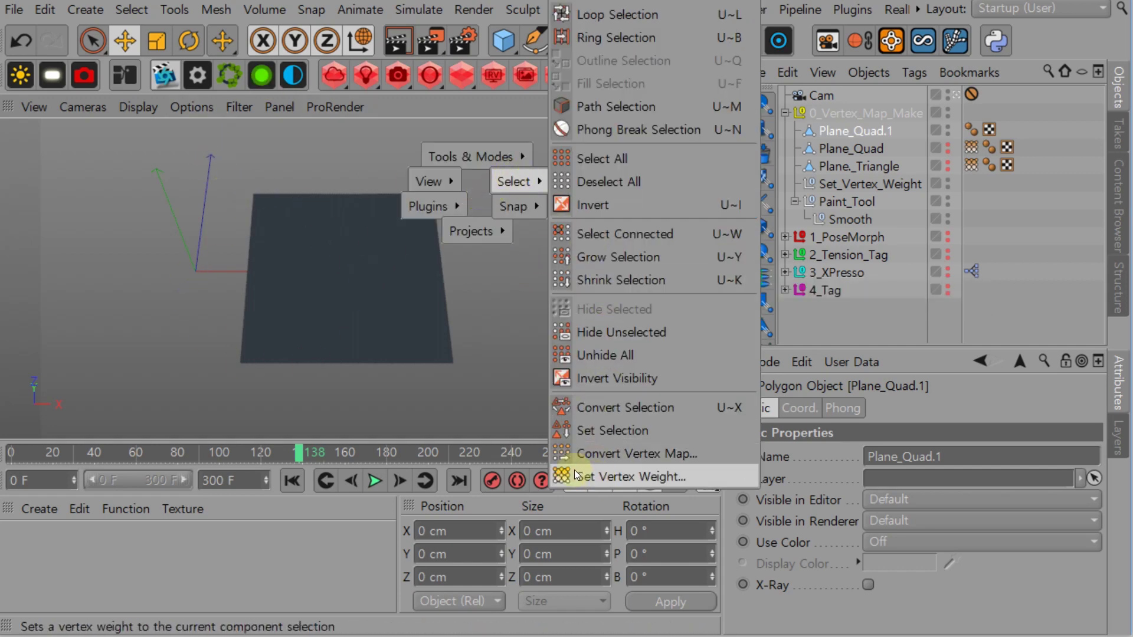
pyautogui.click(126, 11)
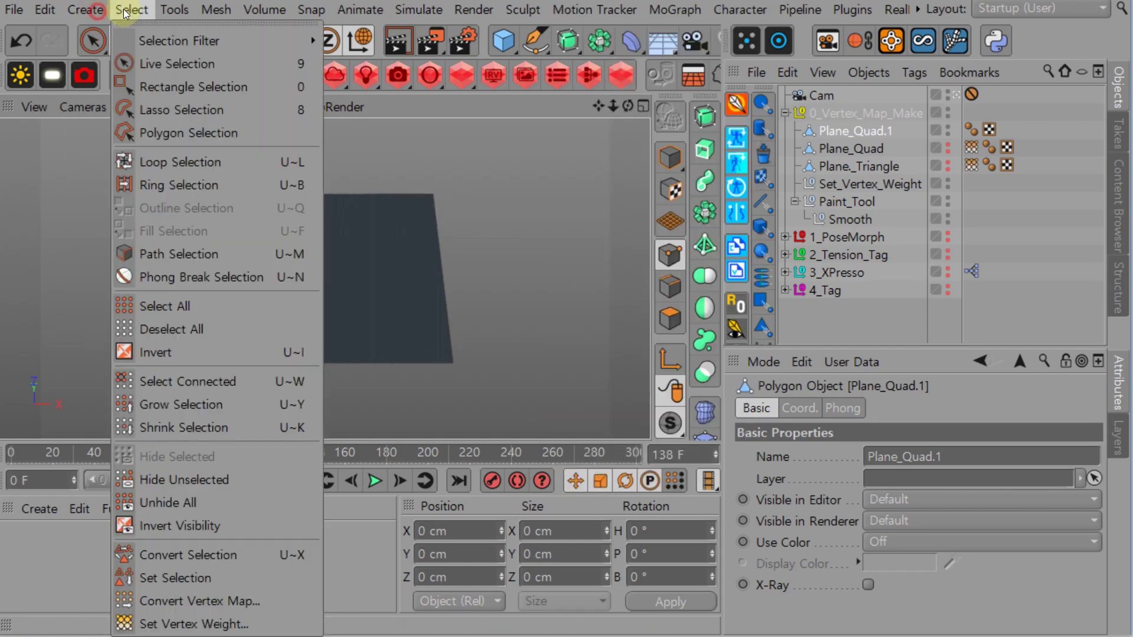
pyautogui.click(215, 623)
pyautogui.moveTo(144, 582); pyautogui.dragTo(567, 259)
pyautogui.click(533, 267)
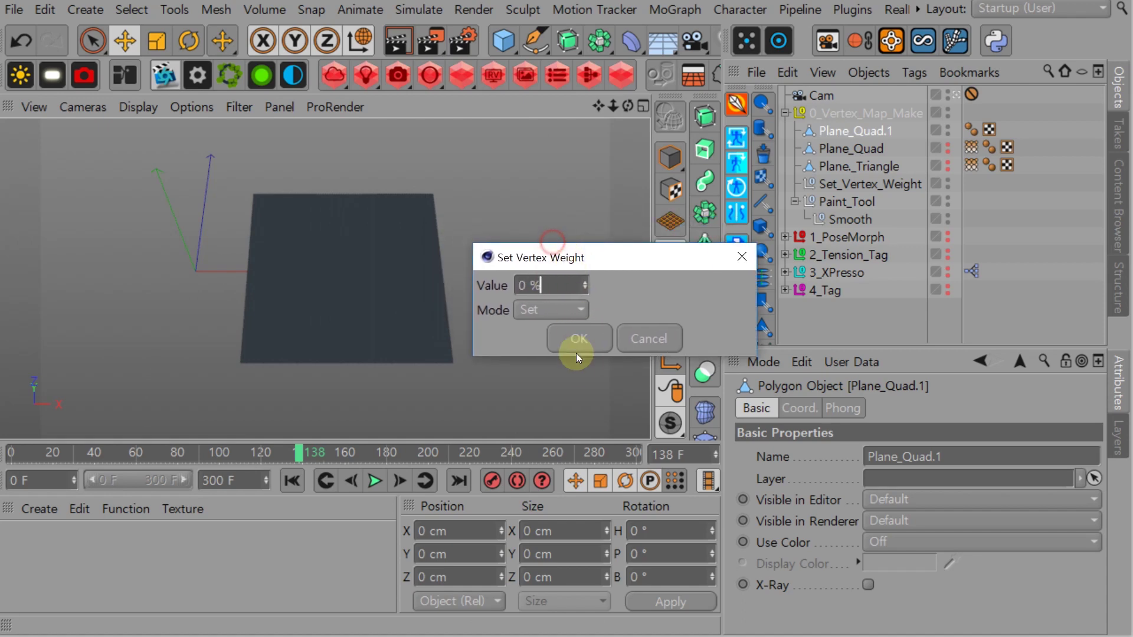
pyautogui.click(576, 339)
pyautogui.click(419, 233)
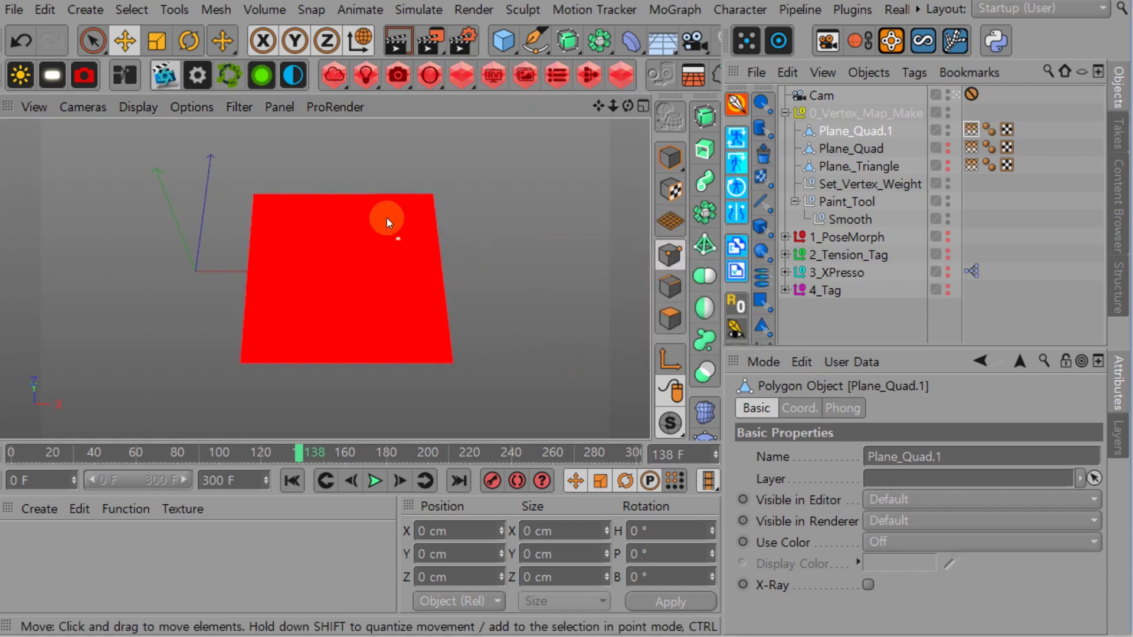
pyautogui.click(972, 129)
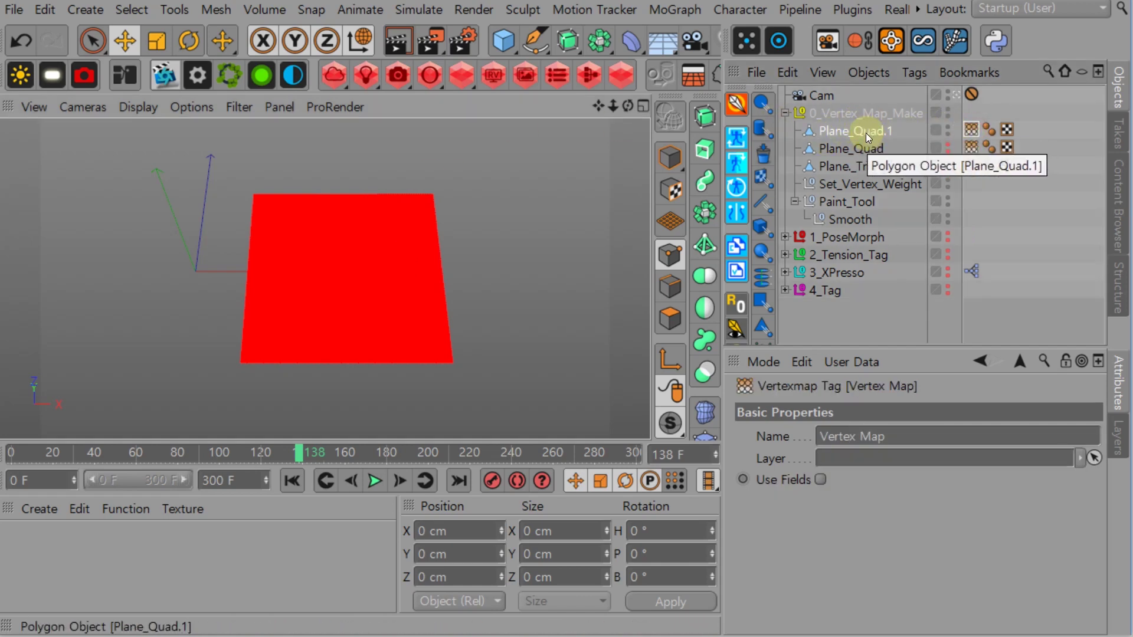
# Delete the duplicated plane and make the original Plane_Quad visible again
pyautogui.click(866, 133)
pyautogui.press('Delete')
pyautogui.click(946, 130)
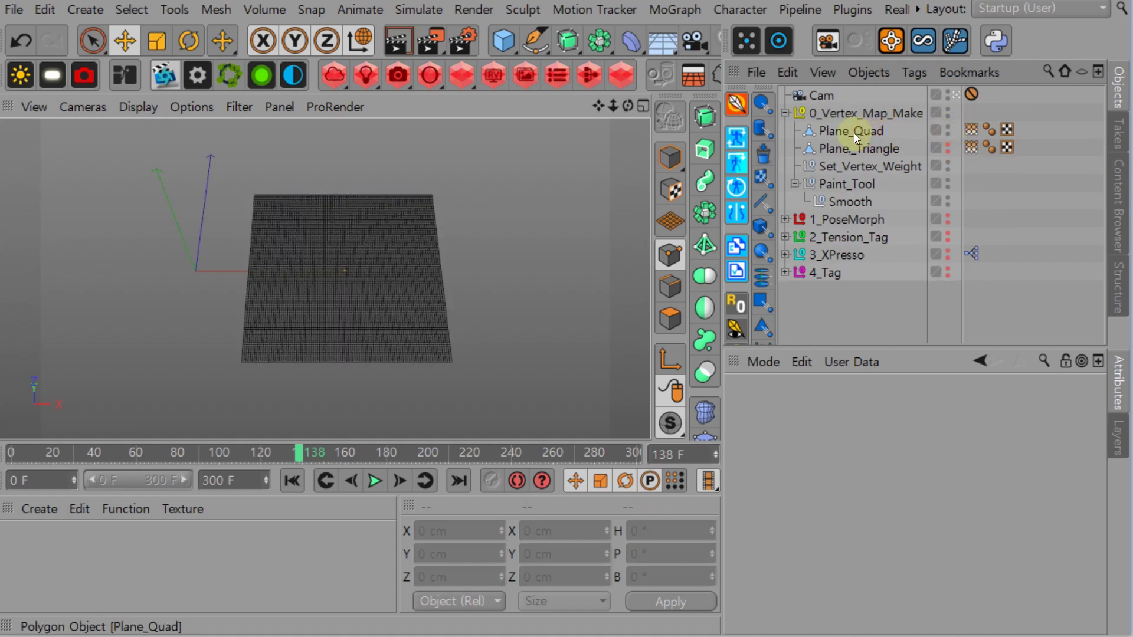
# Select Plane_Quad's Vertex Map tag, activate the Paint Tool and set its opacity to 100 %
pyautogui.click(854, 133)
pyautogui.click(971, 129)
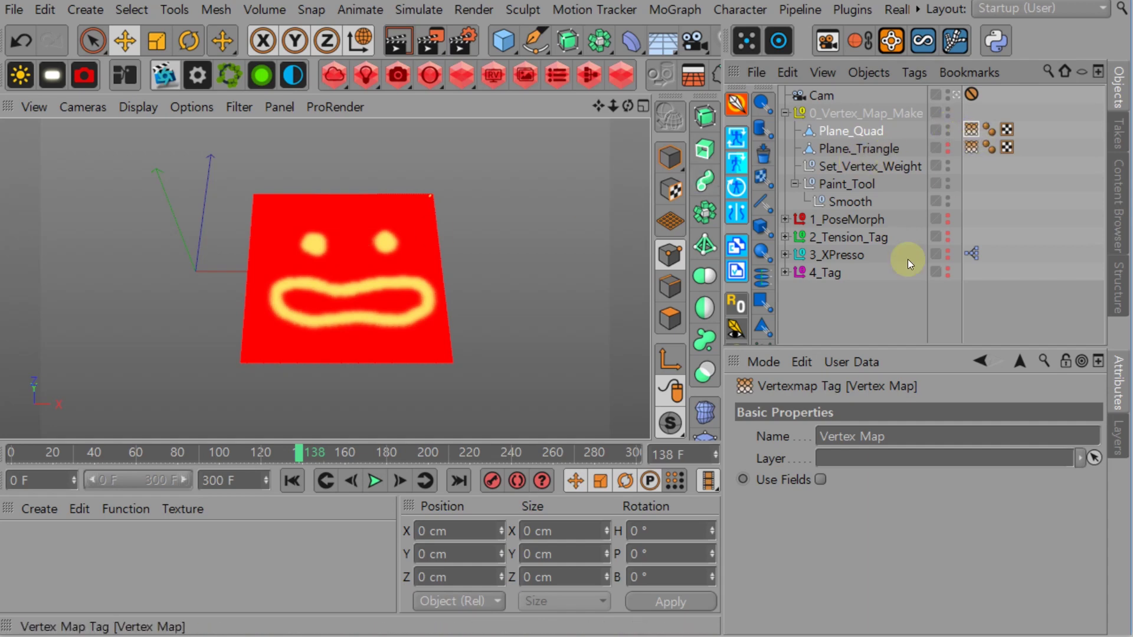
pyautogui.hotkey('shift', 'c')
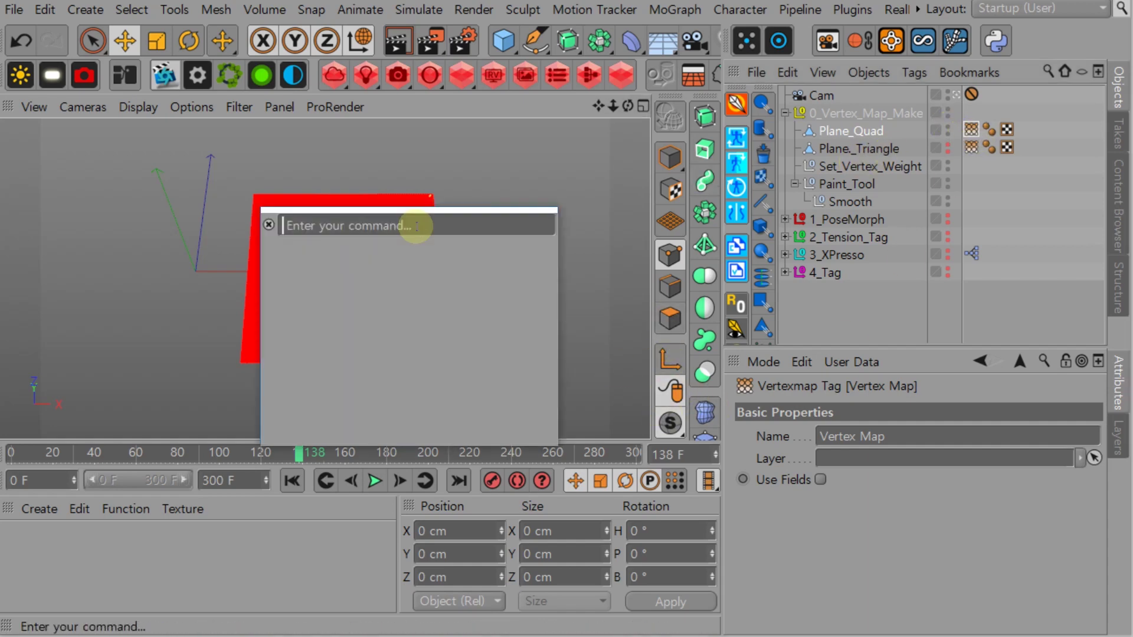
pyautogui.write('paint')
pyautogui.write(' tool')
pyautogui.press('BackSpace')
pyautogui.write('ol')
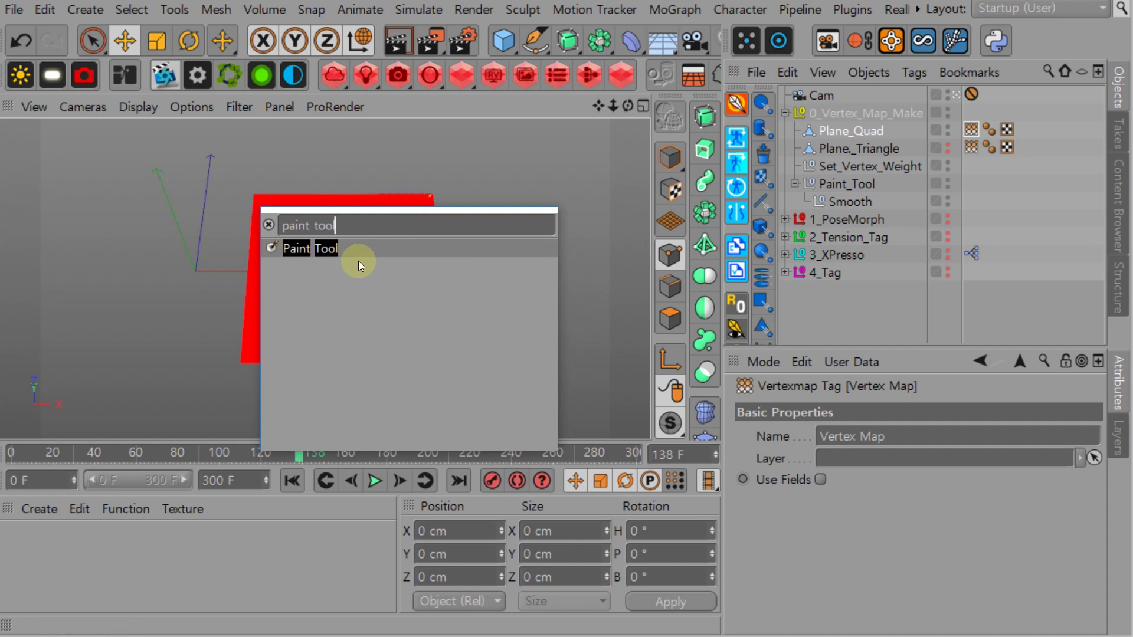
pyautogui.click(330, 248)
pyautogui.moveTo(402, 232); pyautogui.dragTo(329, 240, button='middle')
pyautogui.moveTo(949, 480); pyautogui.dragTo(1117, 480)
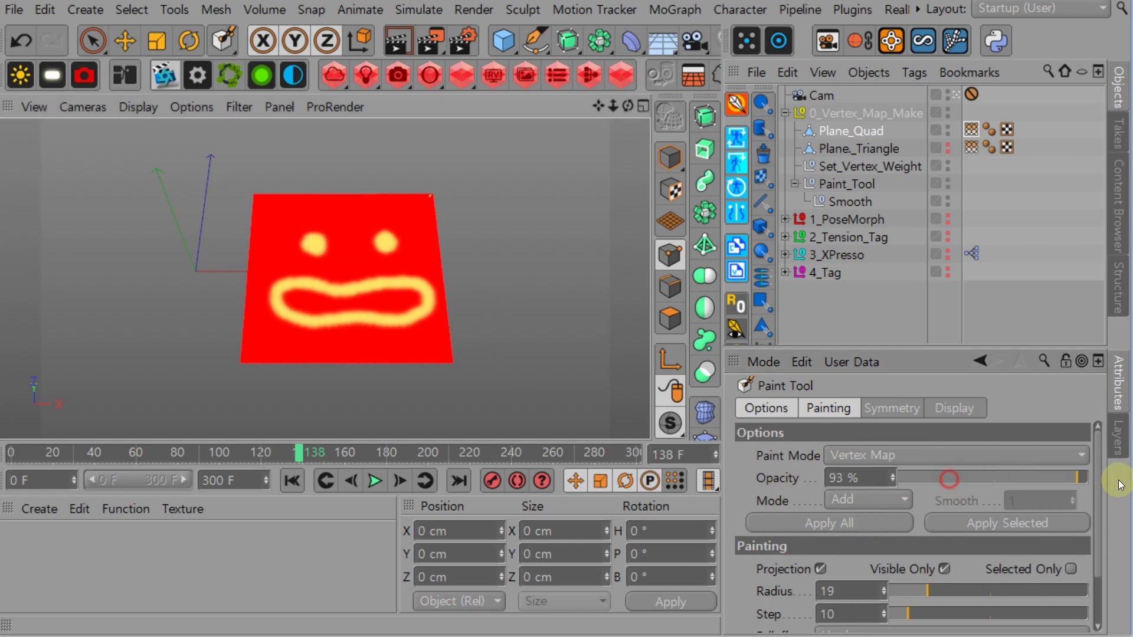
# Try painting freehand strokes around the face's eyes on Plane_Quad's vertex map and undo them
pyautogui.moveTo(334, 201)
pyautogui.mouseDown()
pyautogui.moveTo(424, 225)
pyautogui.moveTo(300, 266)
pyautogui.moveTo(413, 273)
pyautogui.mouseUp()
pyautogui.hotkey('ctrl', 'z')
pyautogui.moveTo(355, 232); pyautogui.dragTo(311, 219, button='middle')
pyautogui.hotkey('ctrl', 'z')
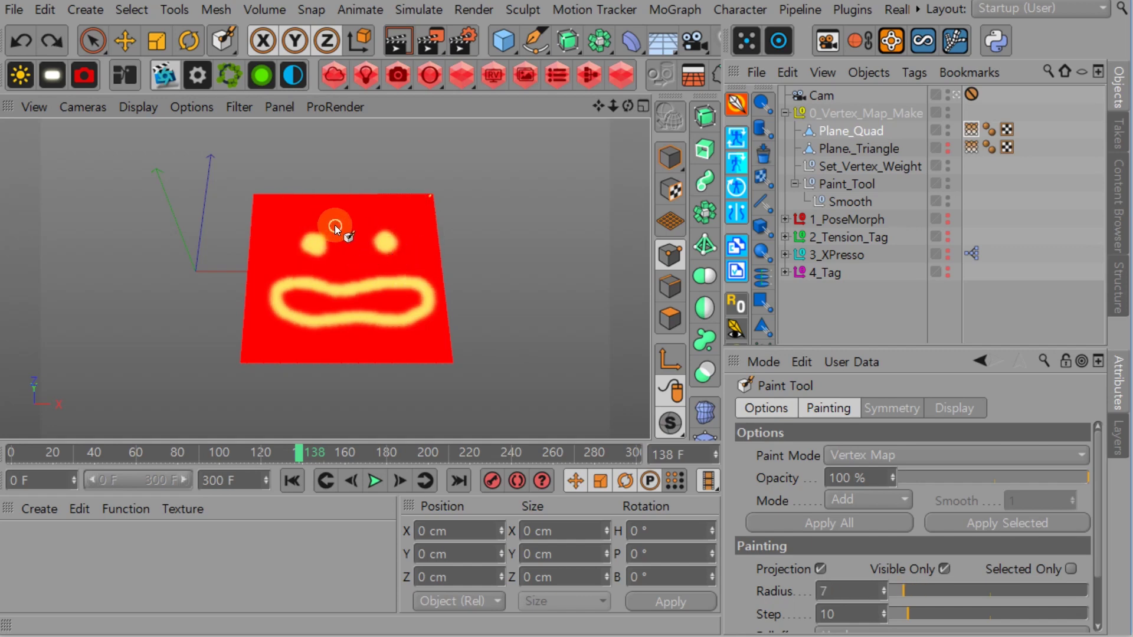
# Set the brush radius to 8 and paint two slanted eyebrows above the eyes in Add mode
pyautogui.moveTo(361, 219)
pyautogui.mouseDown(button='middle')
pyautogui.moveTo(399, 221)
pyautogui.moveTo(353, 229)
pyautogui.moveTo(369, 231)
pyautogui.moveTo(349, 219)
pyautogui.moveTo(347, 233)
pyautogui.moveTo(349, 183)
pyautogui.mouseUp(button='middle')
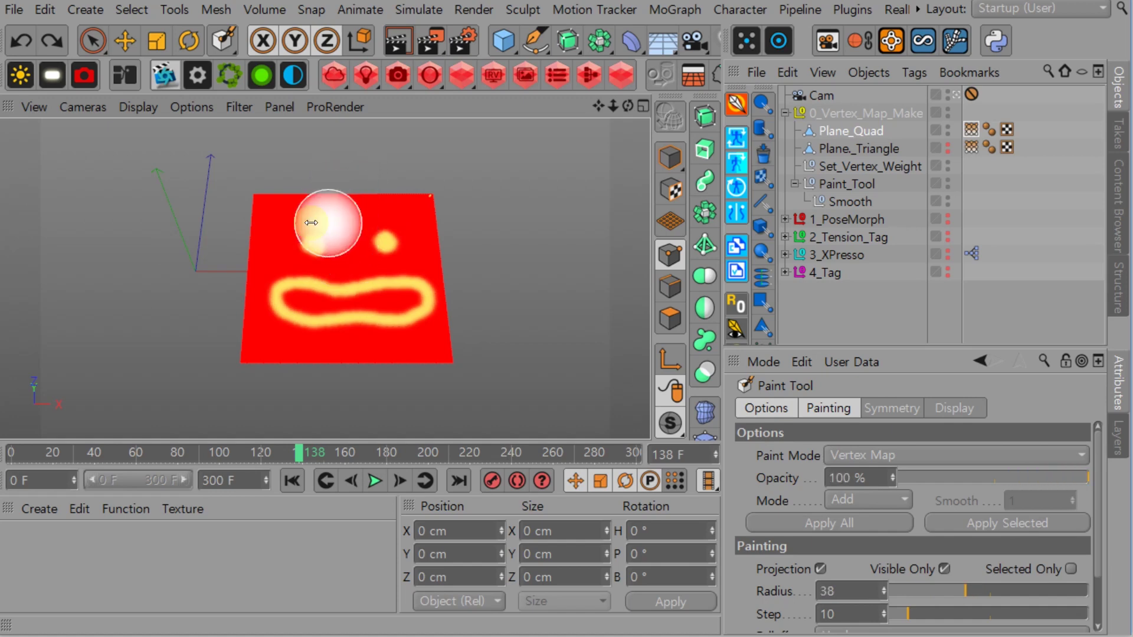
pyautogui.moveTo(324, 222); pyautogui.dragTo(286, 223, button='middle')
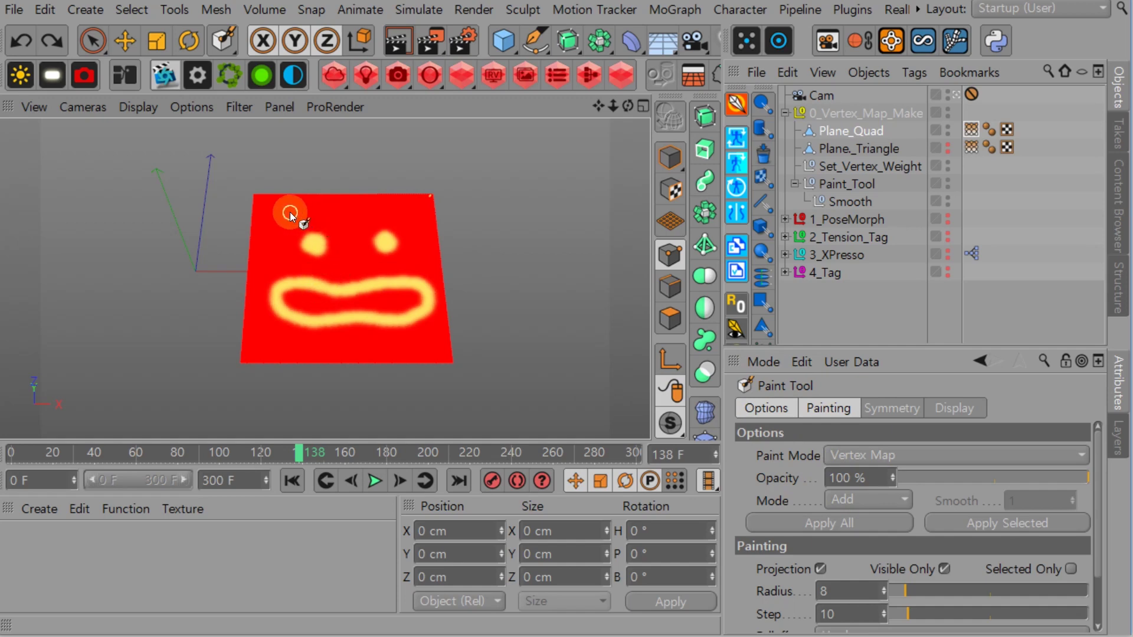
pyautogui.hotkey('ctrl', 'z')
pyautogui.hotkey('ctrl', 'z')
pyautogui.moveTo(341, 228); pyautogui.dragTo(342, 228)
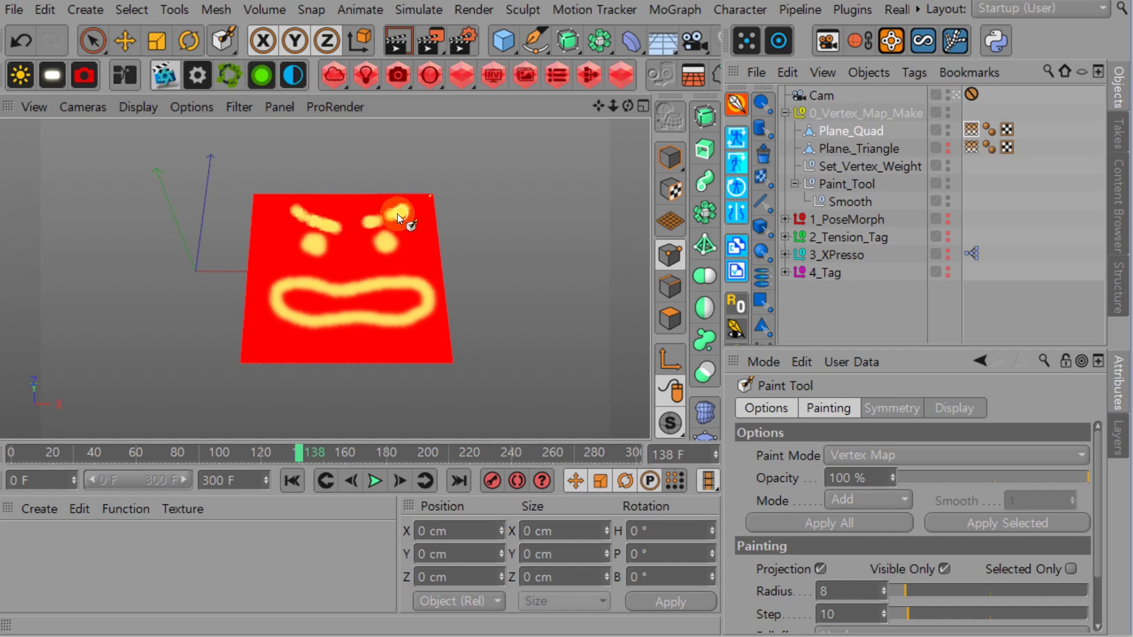
pyautogui.moveTo(406, 206); pyautogui.dragTo(407, 207)
pyautogui.hotkey('ctrl', 'z')
pyautogui.moveTo(300, 212); pyautogui.dragTo(312, 219)
pyautogui.hotkey('ctrl', 'z')
pyautogui.hotkey('ctrl', 'z')
# Switch the Paint Tool mode to Smooth with radius 24, soften both eyebrows, and leave the Paint Tool for Move
pyautogui.click(861, 500)
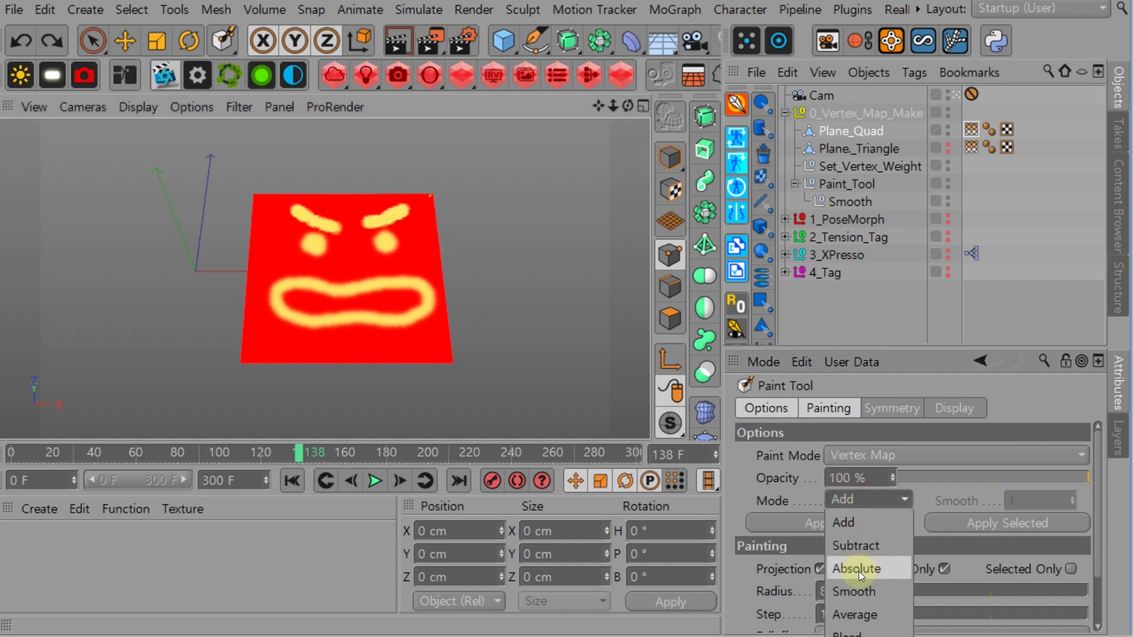
pyautogui.click(852, 595)
pyautogui.moveTo(419, 282); pyautogui.dragTo(430, 287, button='middle')
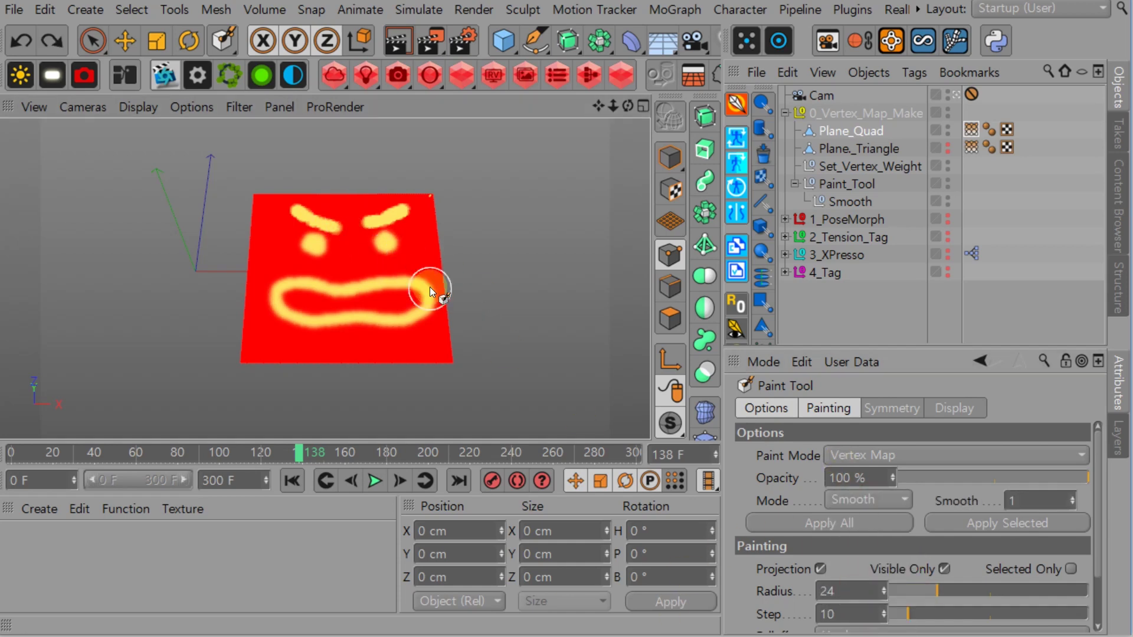
pyautogui.moveTo(394, 211); pyautogui.dragTo(369, 223)
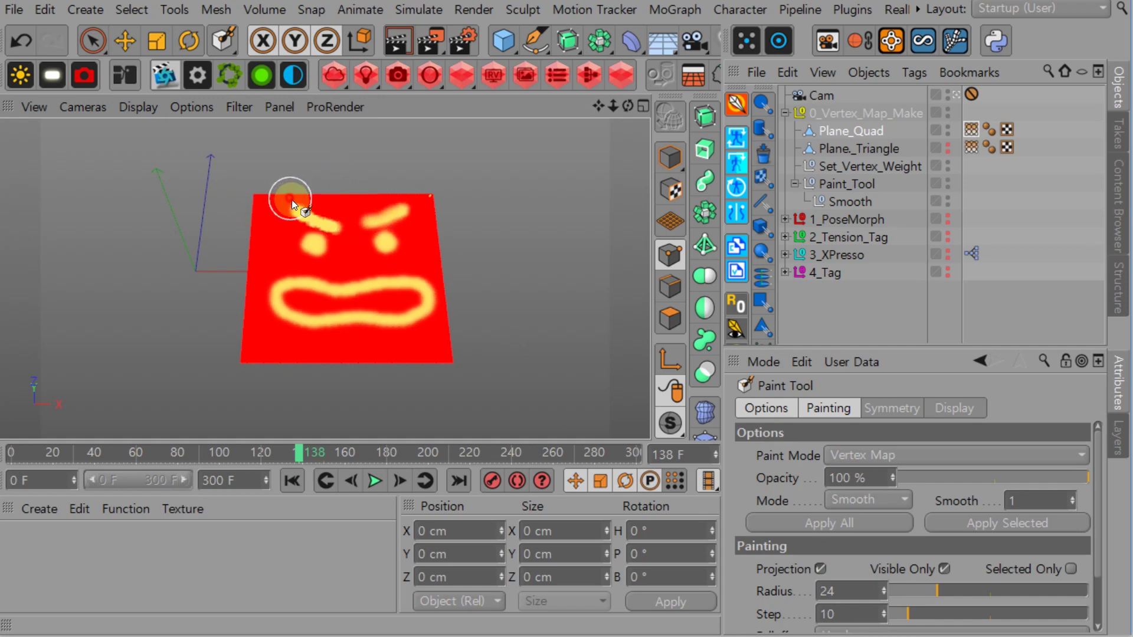
pyautogui.hotkey('ctrl', 'z')
pyautogui.hotkey('ctrl', 'y')
pyautogui.click(380, 240)
pyautogui.hotkey('ctrl', 'y')
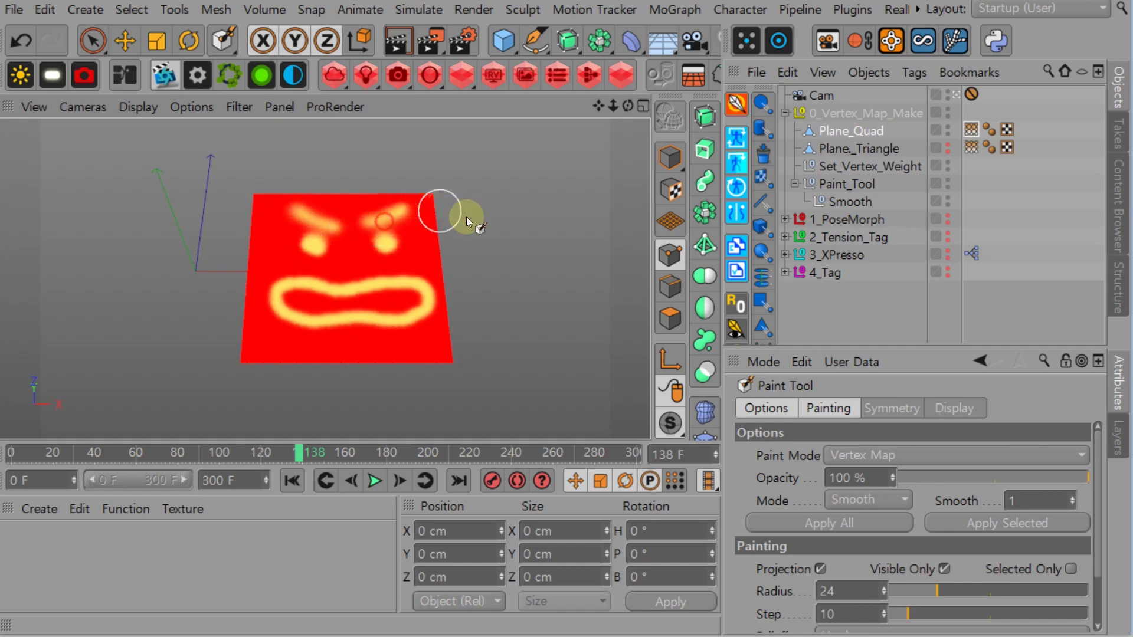
pyautogui.press('e')
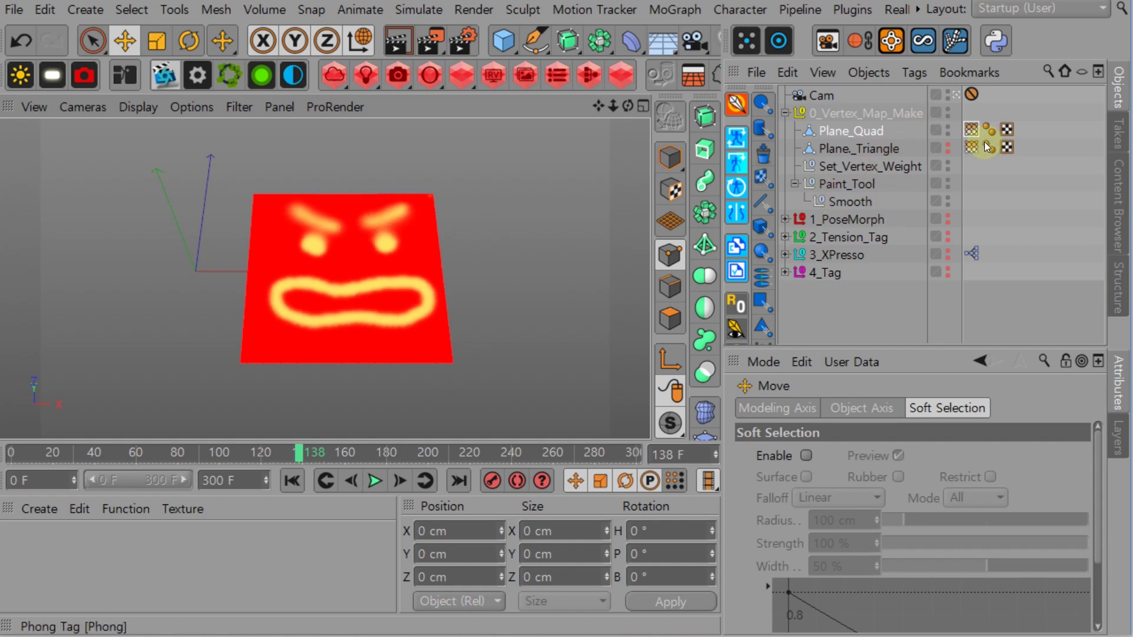
# Delete the Vertex Map tag from Plane_Quad and reselect the plane
pyautogui.click(972, 129)
pyautogui.press('Delete')
pyautogui.click(859, 130)
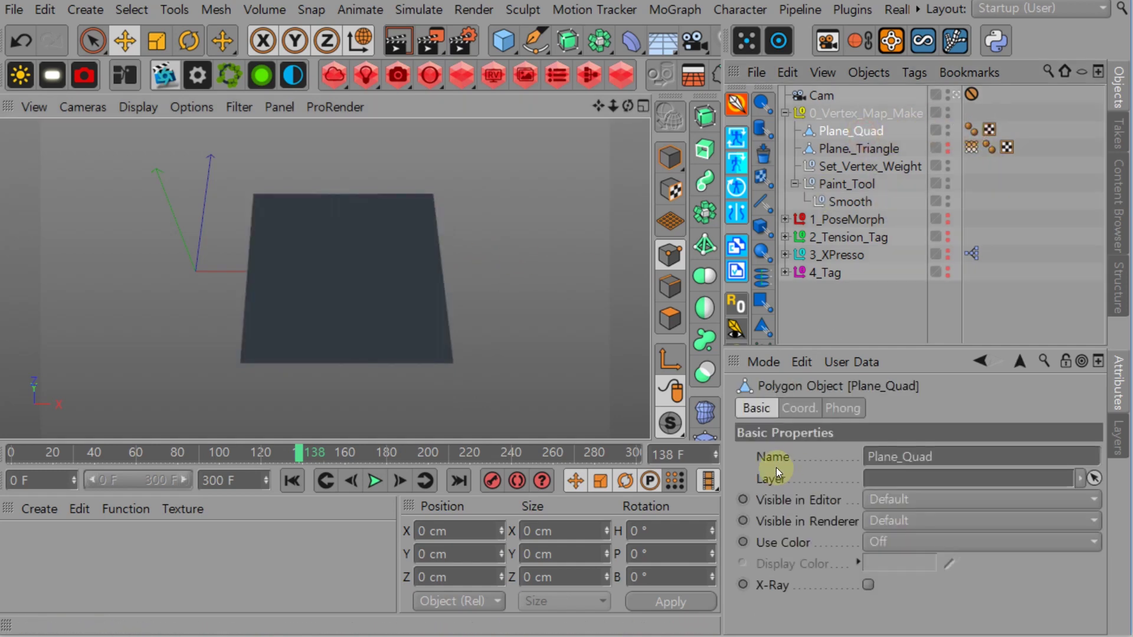
# Find the Paint Tool through the command search and activate it for Plane_Quad
pyautogui.hotkey('shift', 'c')
pyautogui.write('X')
pyautogui.press('BackSpace')
pyautogui.write('paint')
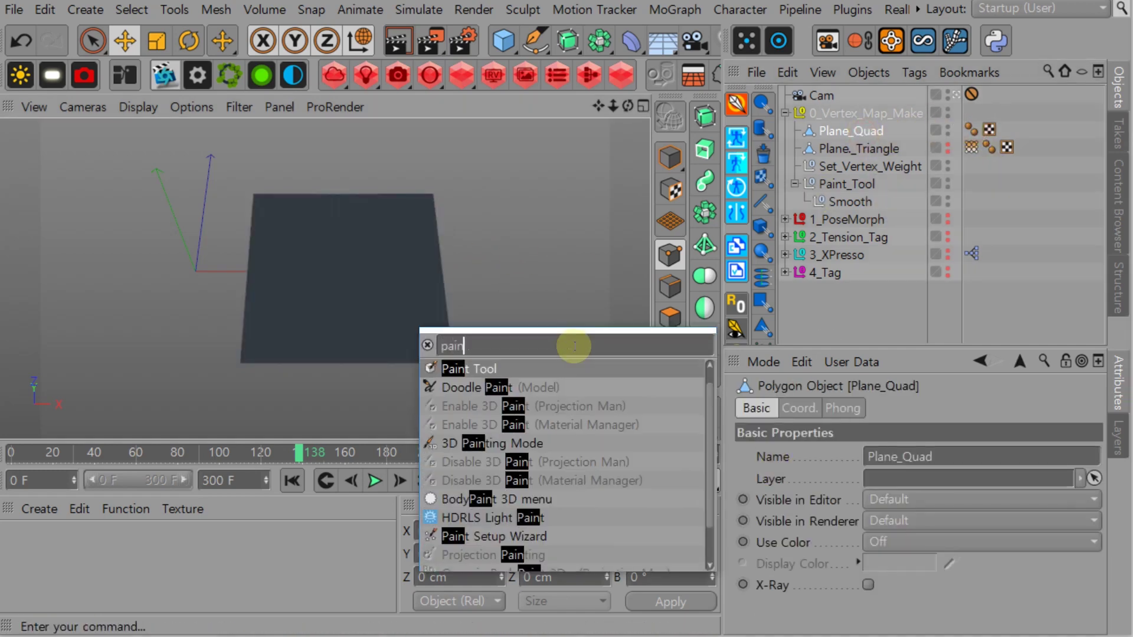
pyautogui.click(495, 369)
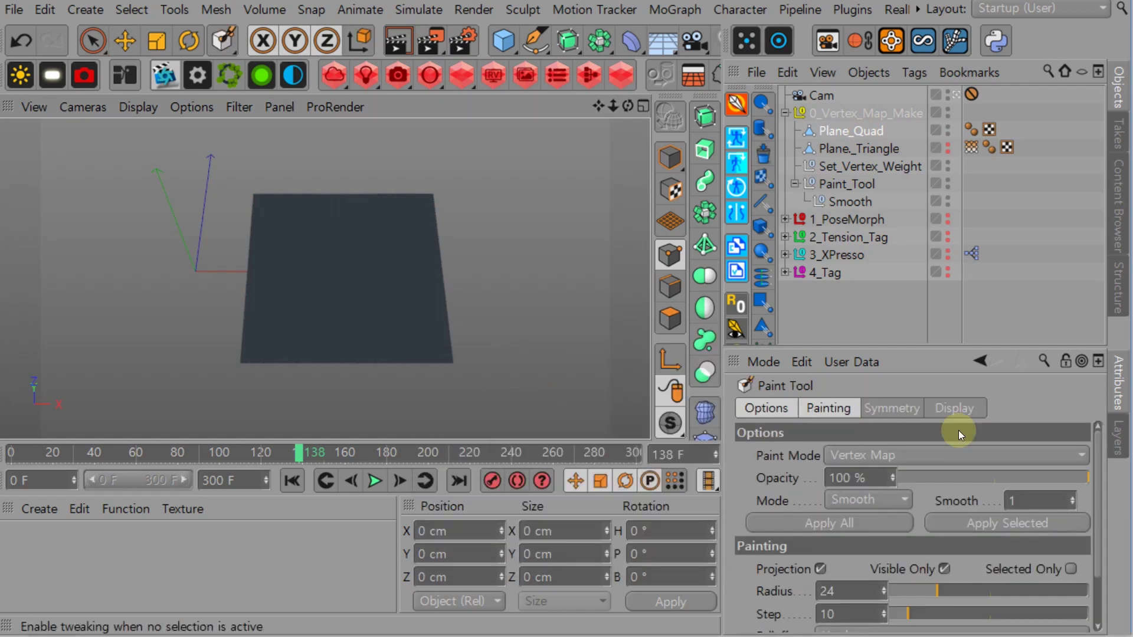
# Paint a frowning face with eyes and slanted eyebrows on Plane_Quad in Add mode with a brush radius of 8
pyautogui.click(856, 508)
pyautogui.click(842, 524)
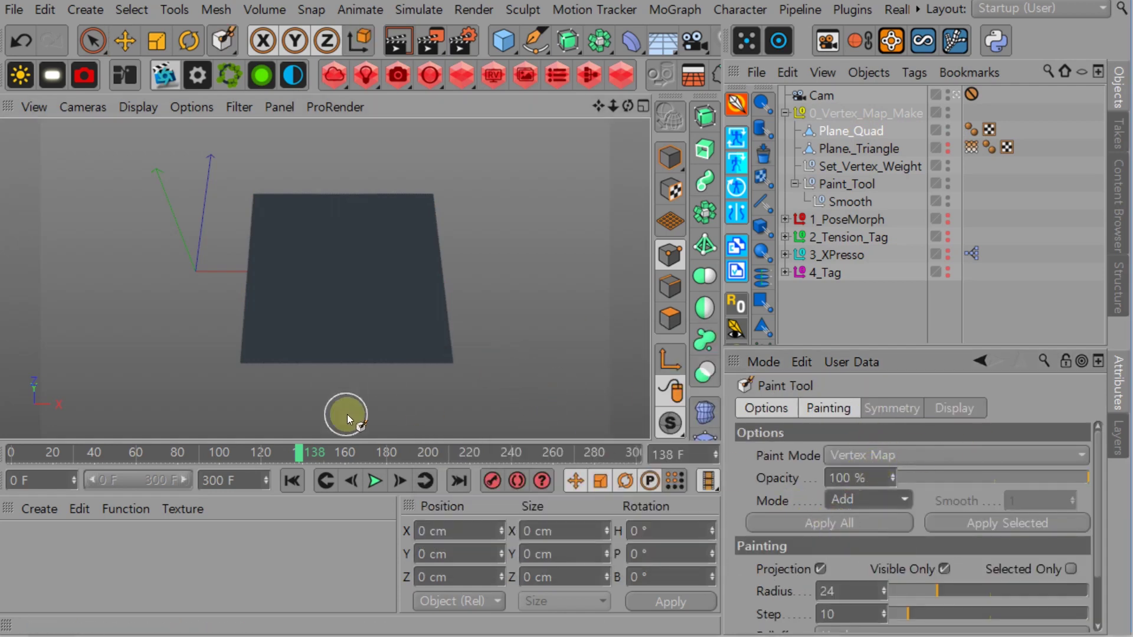
pyautogui.moveTo(285, 249); pyautogui.dragTo(310, 262)
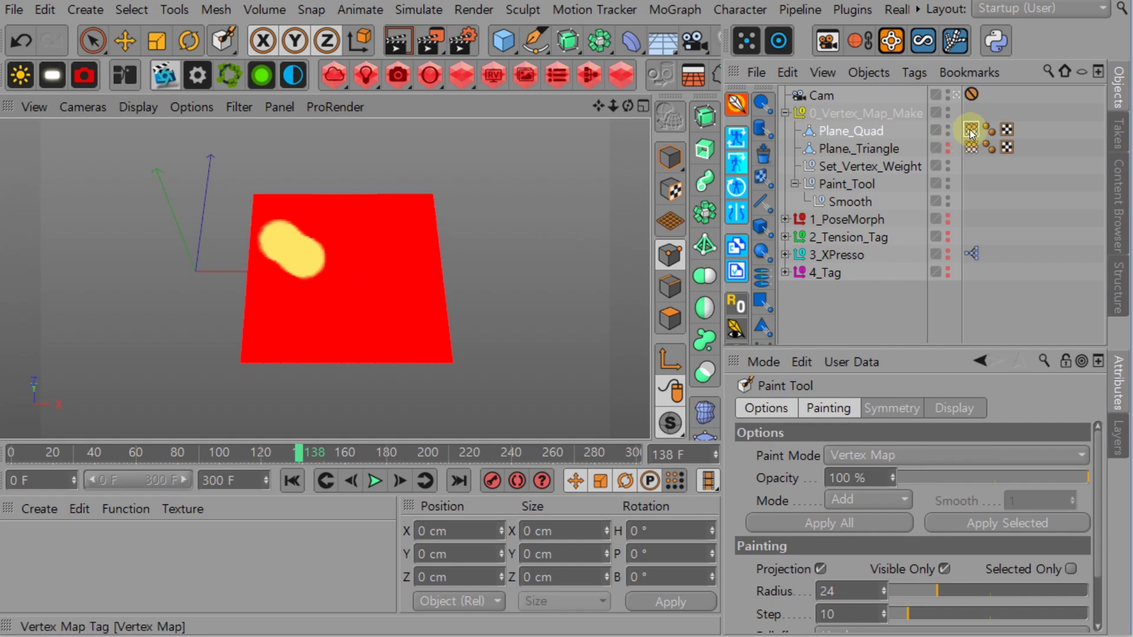
pyautogui.hotkey('ctrl', 'z')
pyautogui.moveTo(355, 244); pyautogui.dragTo(334, 245, button='middle')
pyautogui.moveTo(302, 235); pyautogui.dragTo(320, 245)
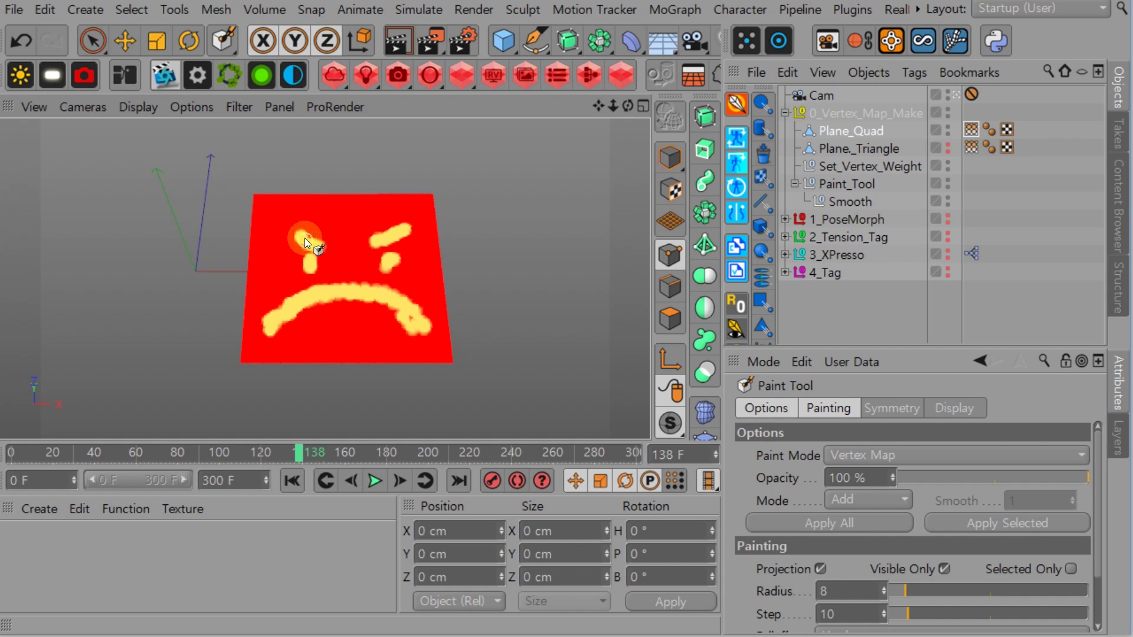
# Switch the Paint Tool mode to Smooth with radius 45 and soften the mouth, eyes and eyebrows of the painted face
pyautogui.click(863, 466)
pyautogui.click(862, 459)
pyautogui.click(843, 501)
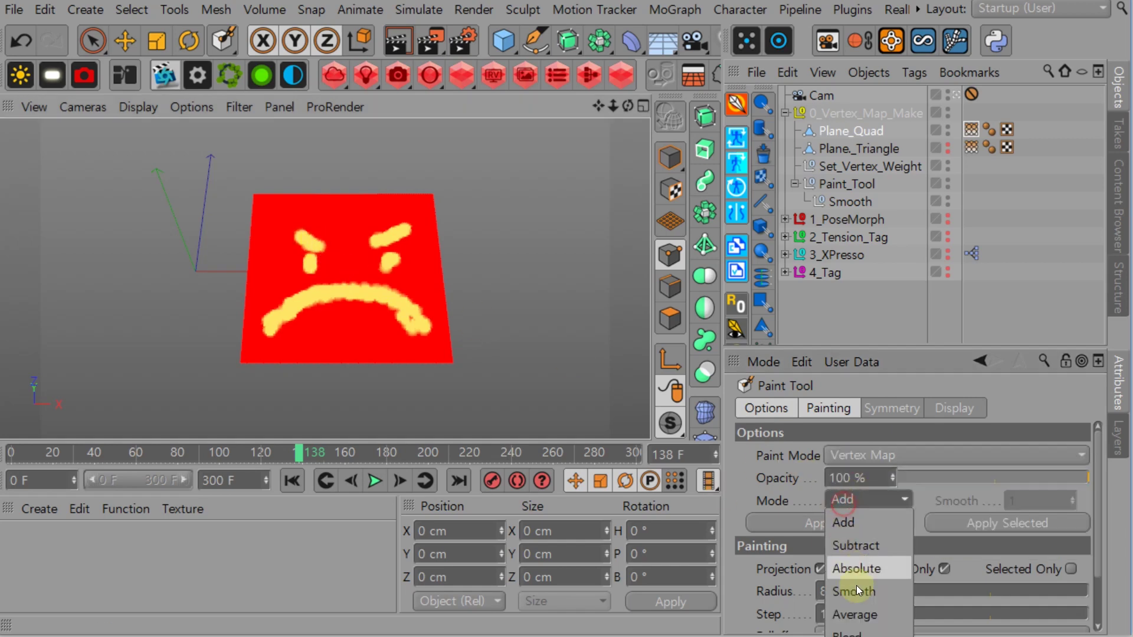
pyautogui.click(854, 590)
pyautogui.moveTo(334, 263)
pyautogui.mouseDown()
pyautogui.moveTo(320, 235)
pyautogui.moveTo(430, 302)
pyautogui.moveTo(363, 278)
pyautogui.moveTo(413, 271)
pyautogui.mouseUp()
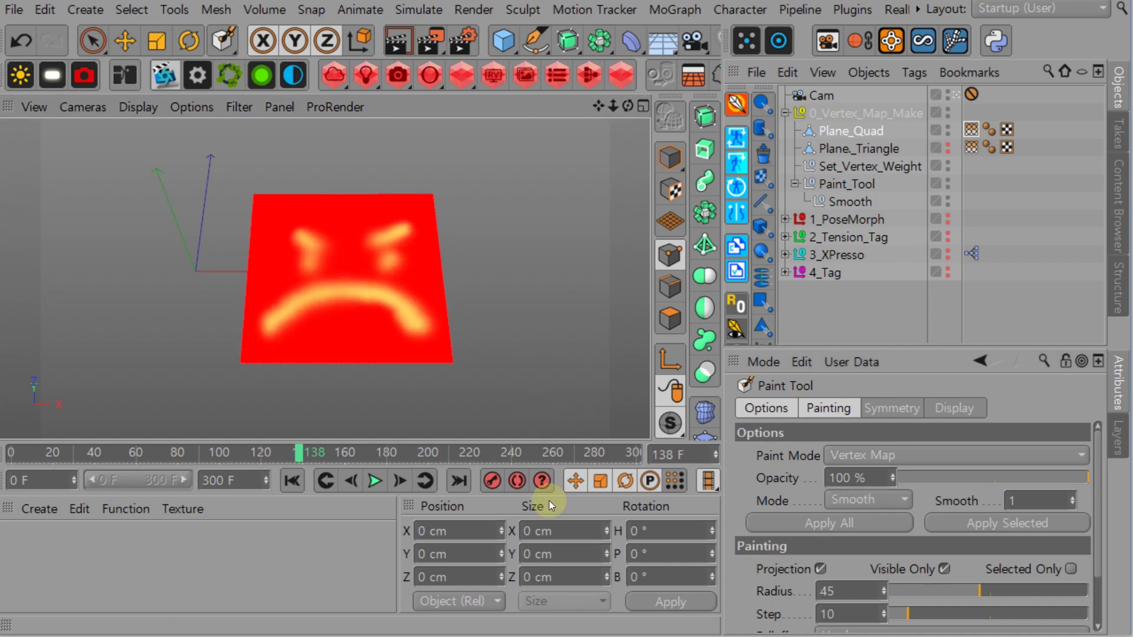
pyautogui.click(914, 72)
pyautogui.moveTo(951, 94)
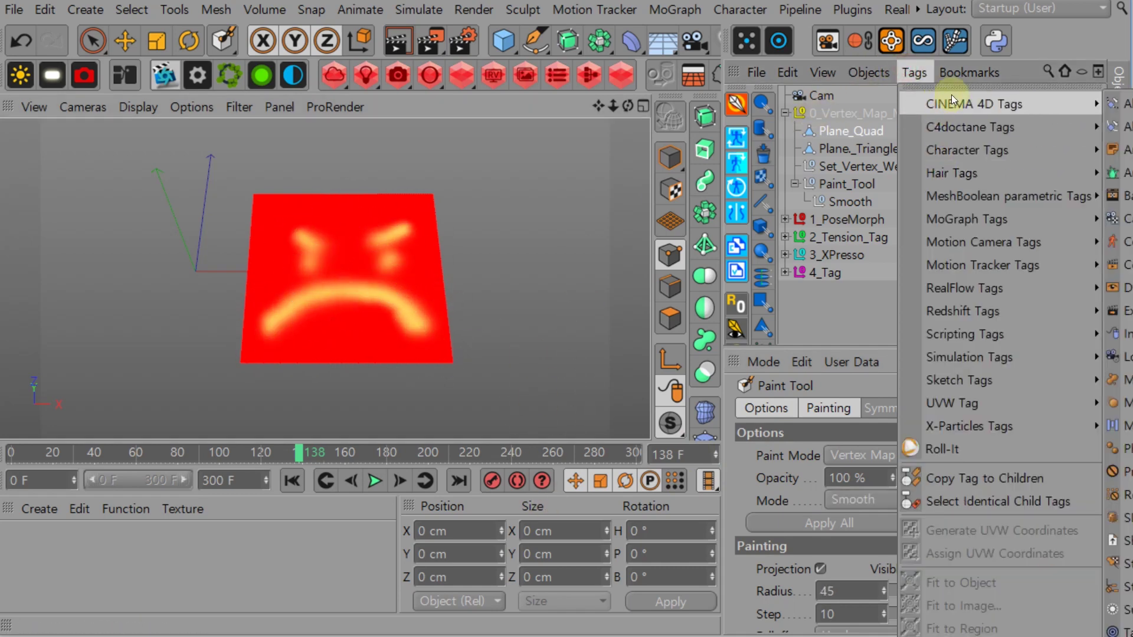
pyautogui.press('Escape')
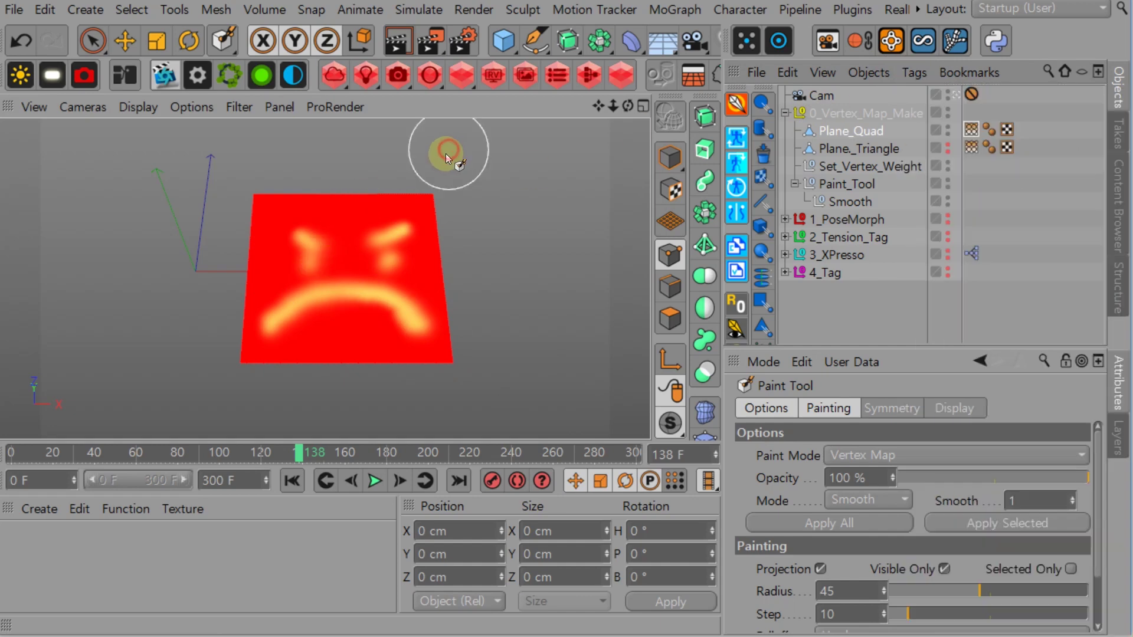
# Leave the Paint Tool for Move and review the Set_Vertex_Weight, Paint_Tool and Smooth nulls in the object hierarchy
pyautogui.press('e')
pyautogui.press('v')
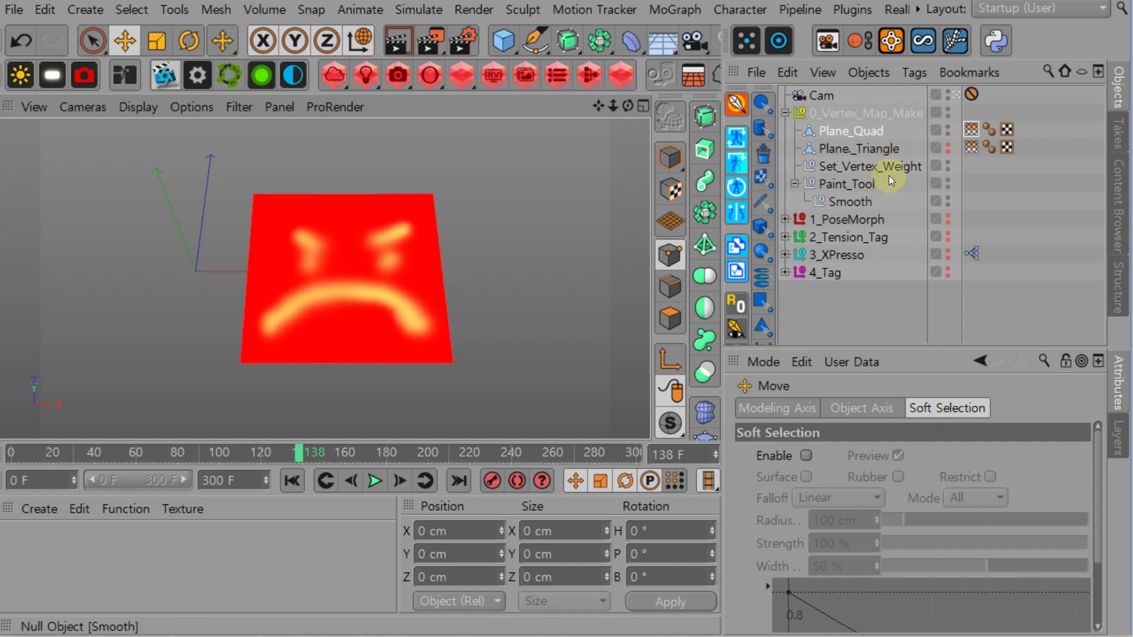
pyautogui.click(830, 167)
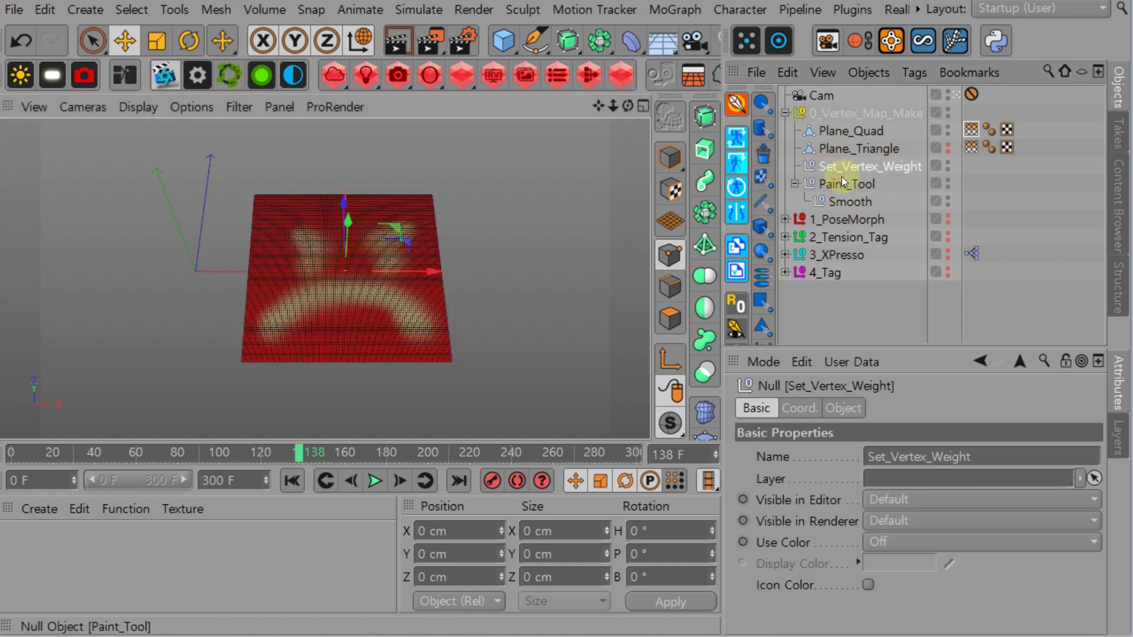
pyautogui.click(827, 187)
pyautogui.click(844, 203)
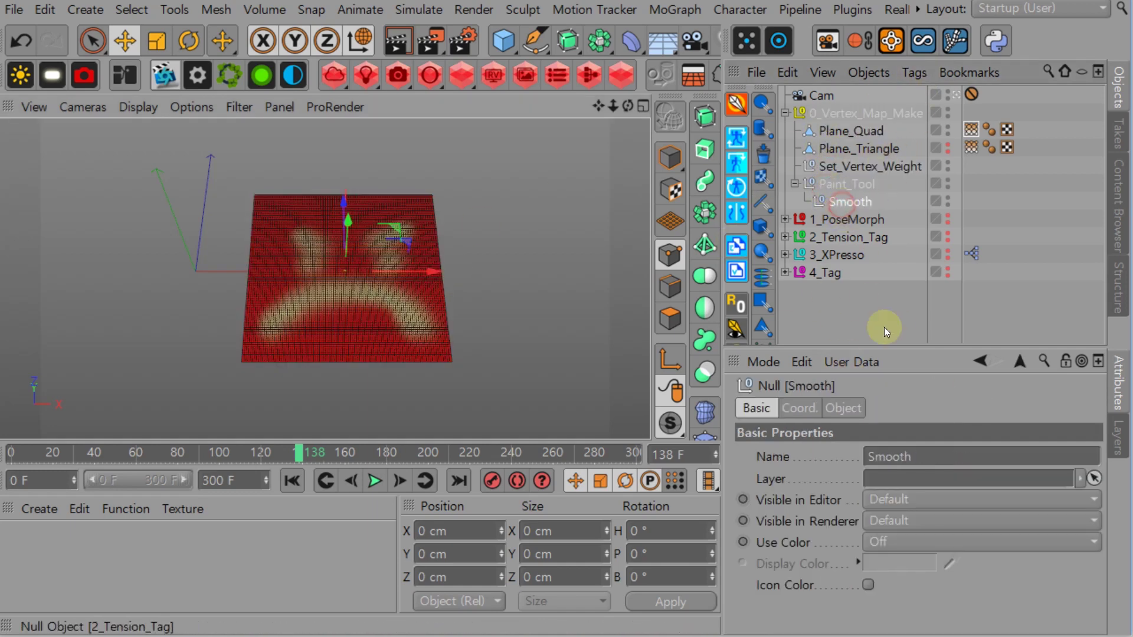
pyautogui.click(828, 306)
pyautogui.click(843, 202)
pyautogui.keyDown('ctrl'); pyautogui.click(890, 202); pyautogui.keyUp('ctrl')
pyautogui.click(855, 203)
# Collapse and hide the 0_Vertex_Map_Make group, show and expand 1_PoseMorph, and inspect the Skull's Pose Morph tag
pyautogui.click(785, 113)
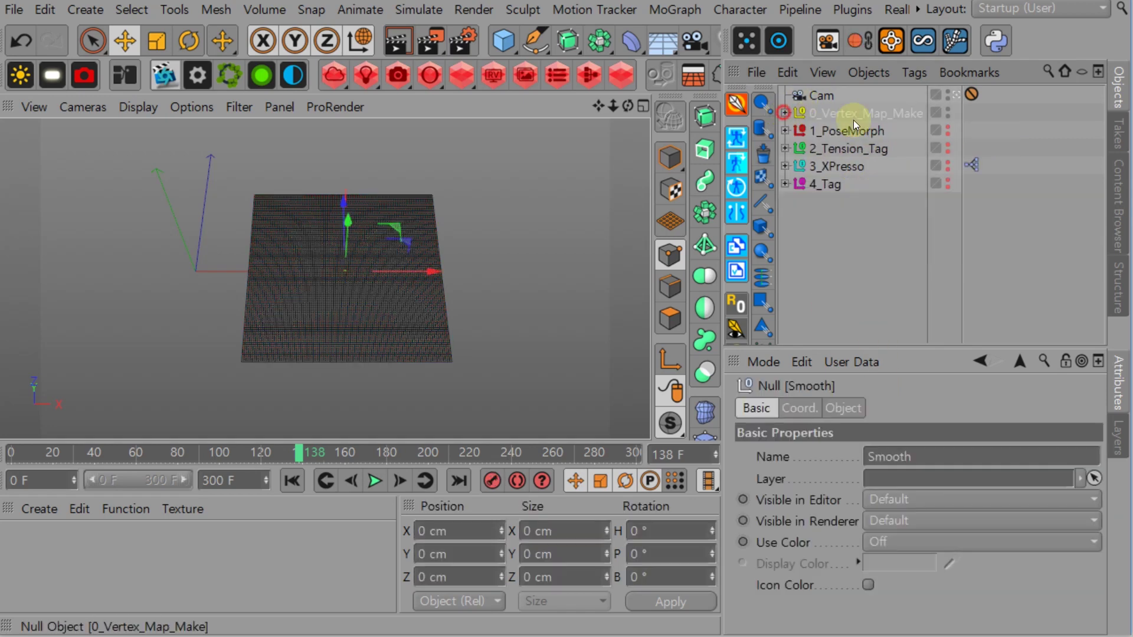
pyautogui.click(942, 114)
pyautogui.keyDown('ctrl'); pyautogui.click(947, 112); pyautogui.keyUp('ctrl')
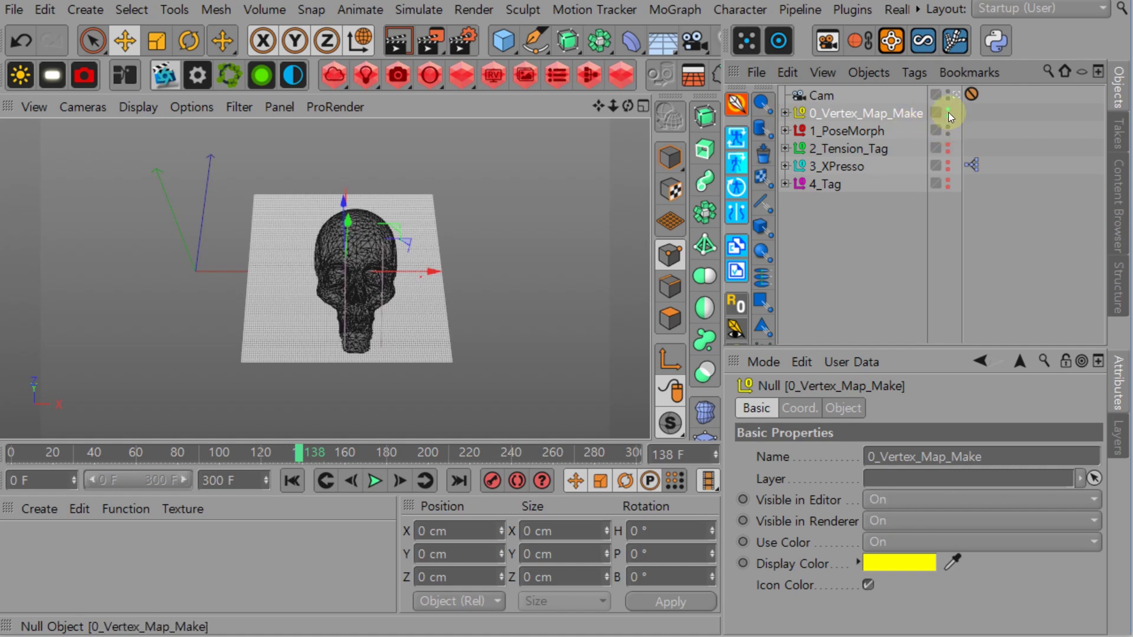
pyautogui.click(786, 131)
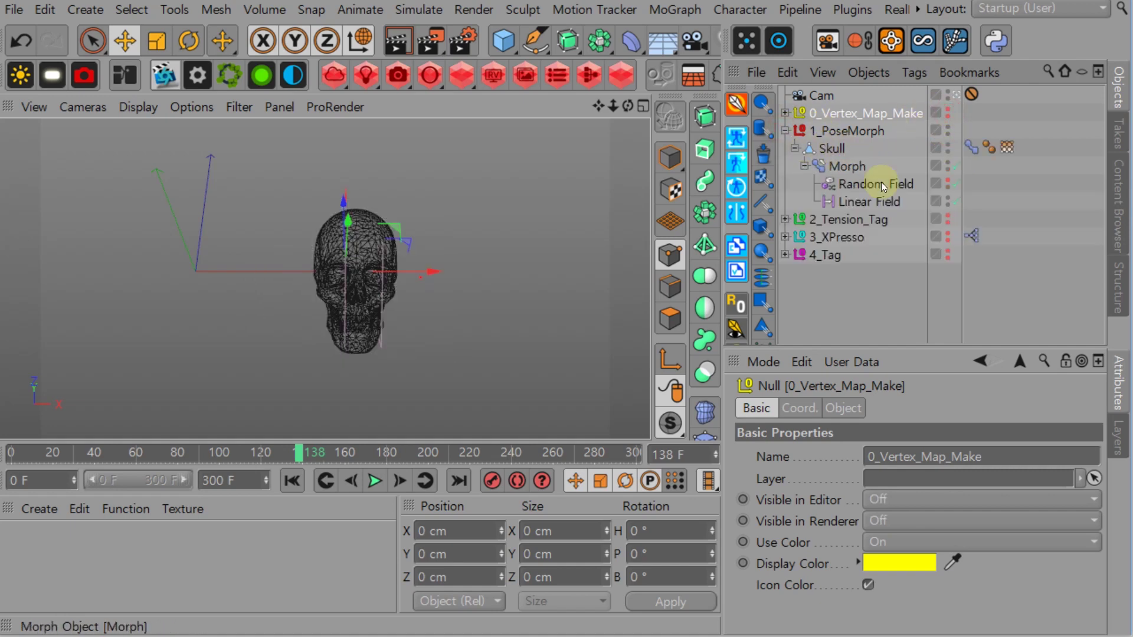
pyautogui.click(972, 147)
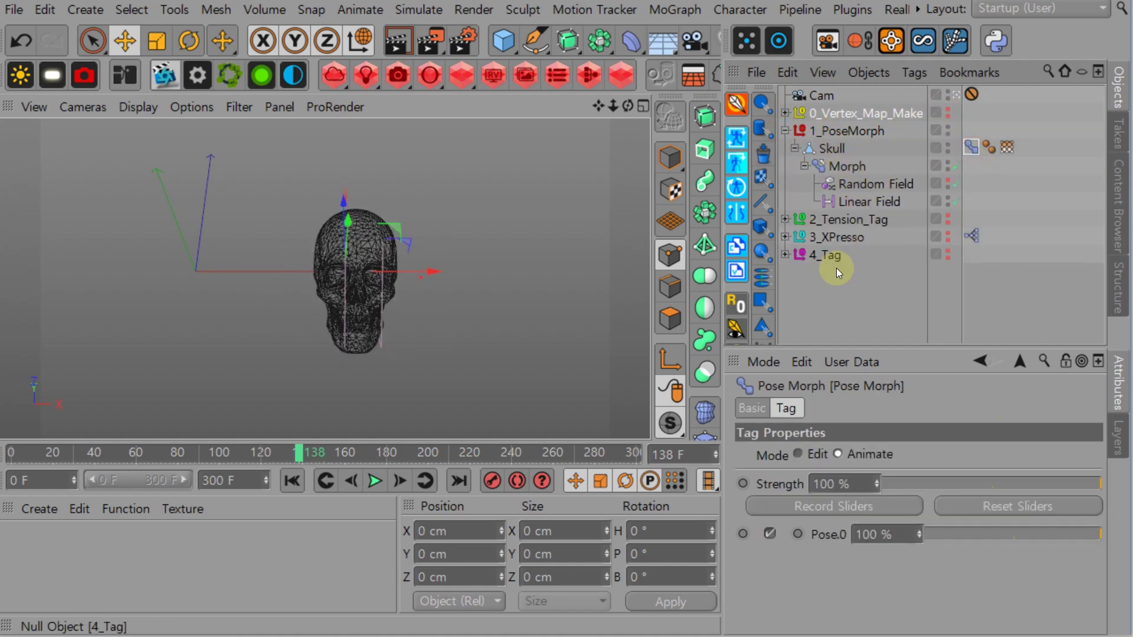
# Delete the Morph object with its fields and the existing Pose Morph tag from Skull
pyautogui.click(832, 148)
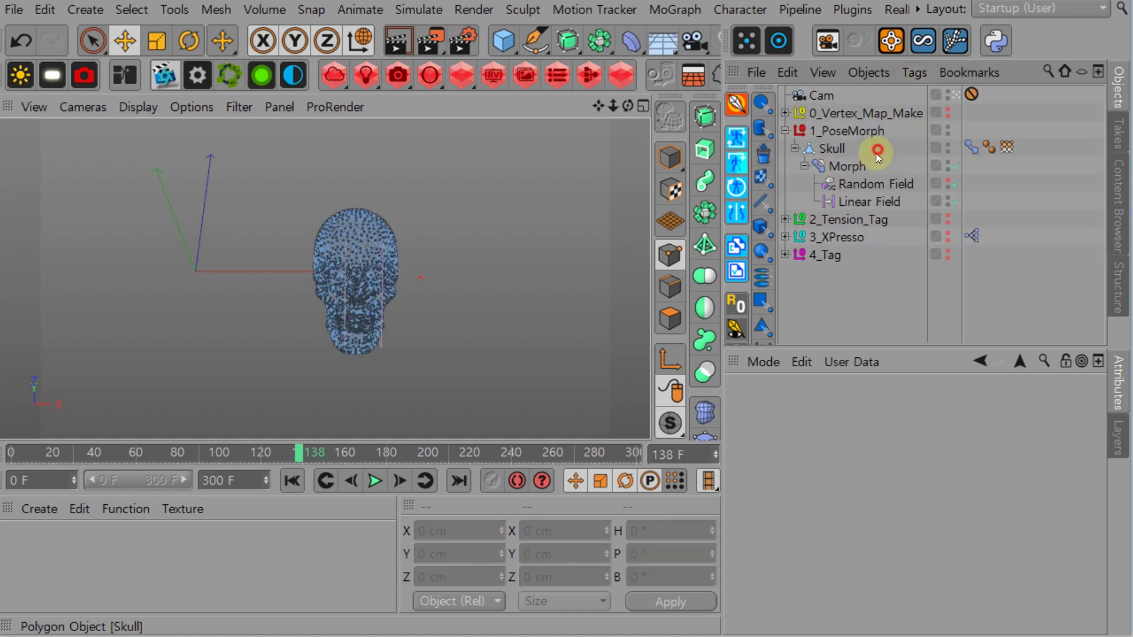
pyautogui.click(847, 168)
pyautogui.press('Delete')
pyautogui.click(971, 147)
pyautogui.press('Delete')
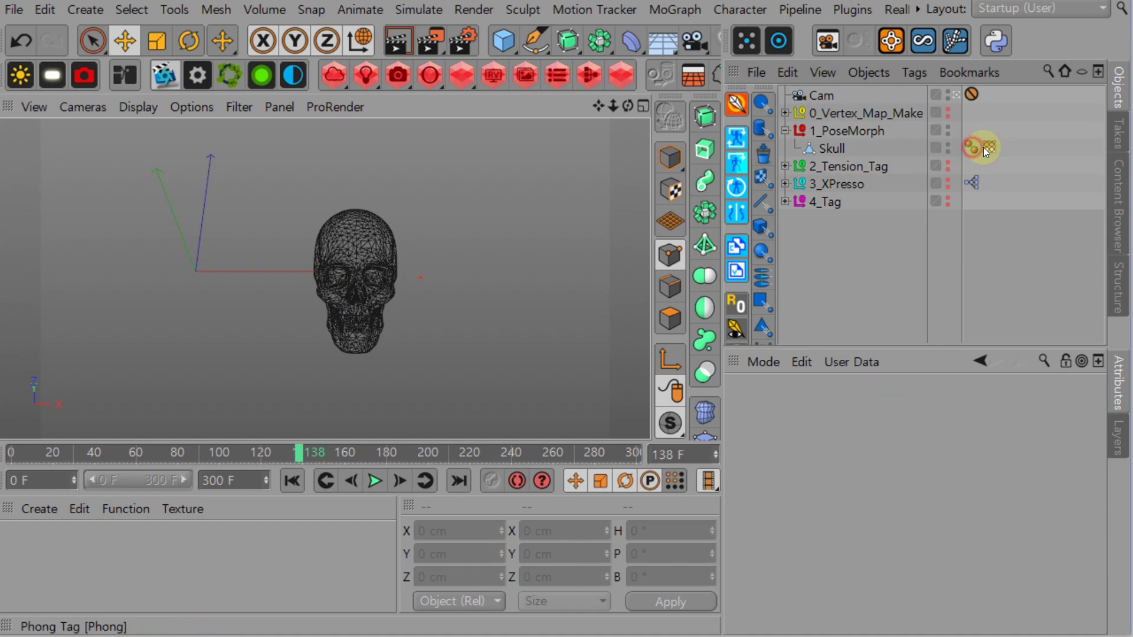
pyautogui.click(986, 147)
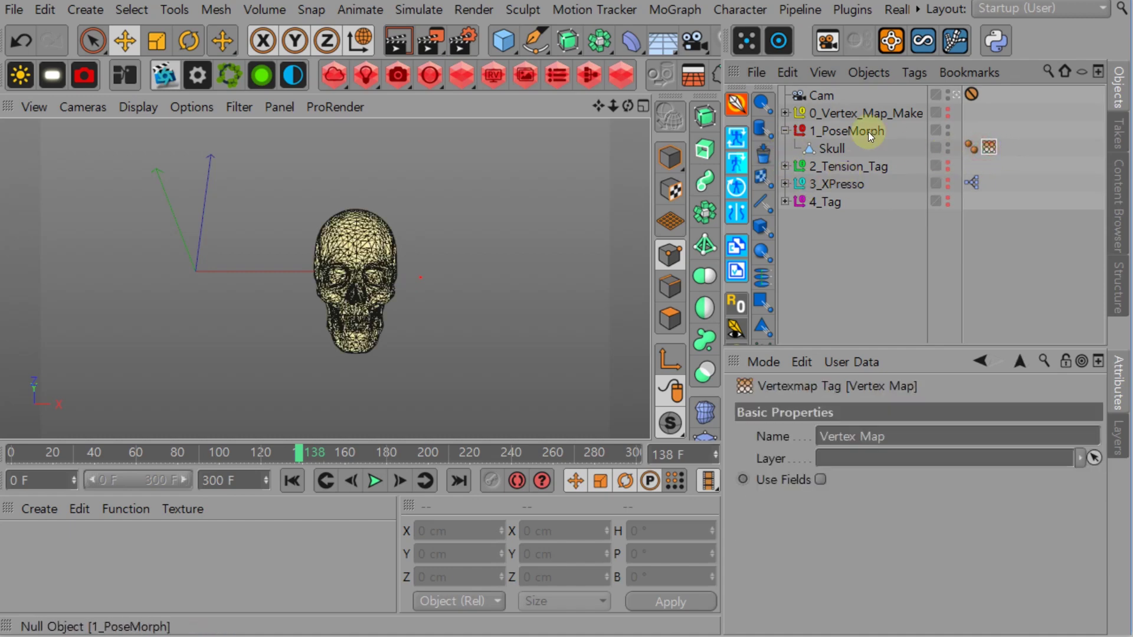
pyautogui.click(823, 148)
pyautogui.click(914, 72)
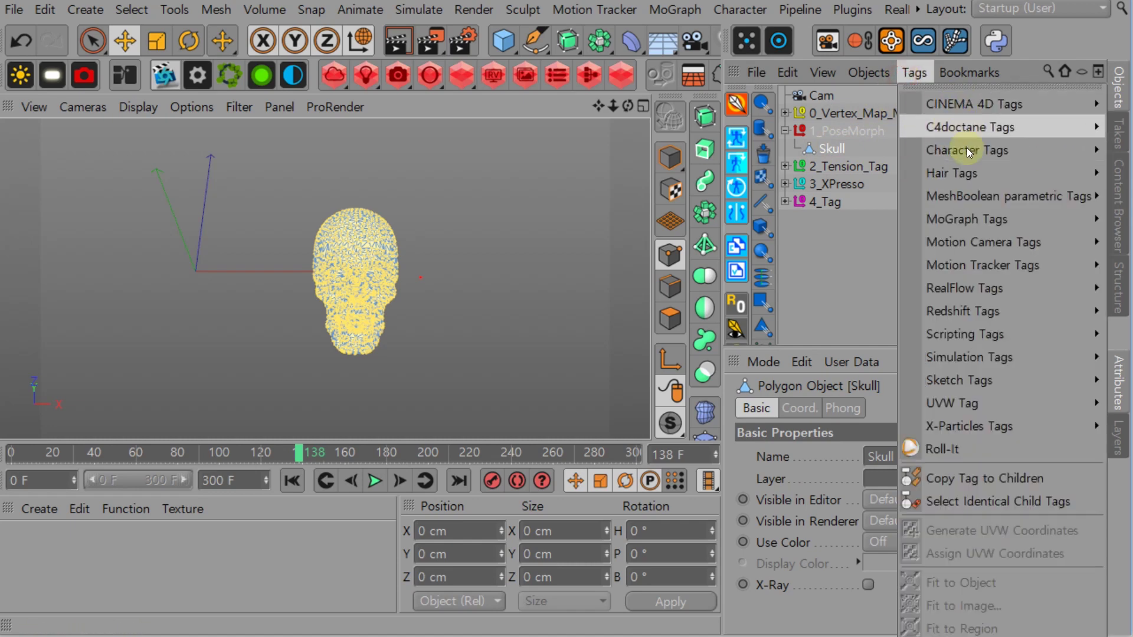
pyautogui.moveTo(966, 146)
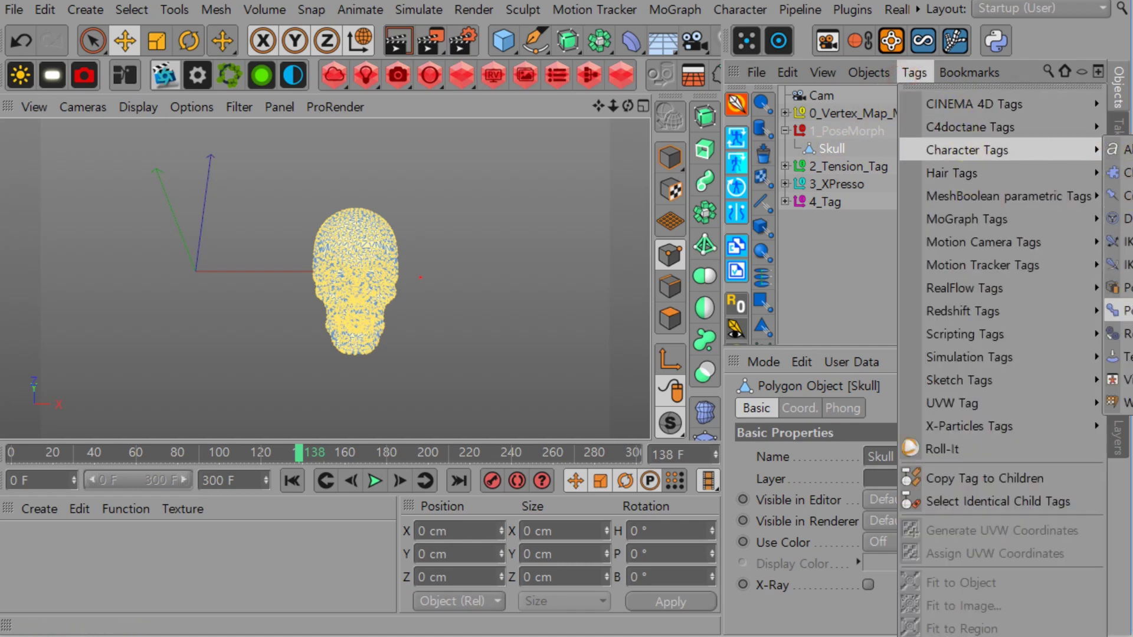
pyautogui.click(1119, 310)
pyautogui.hotkey('ctrl', 'z')
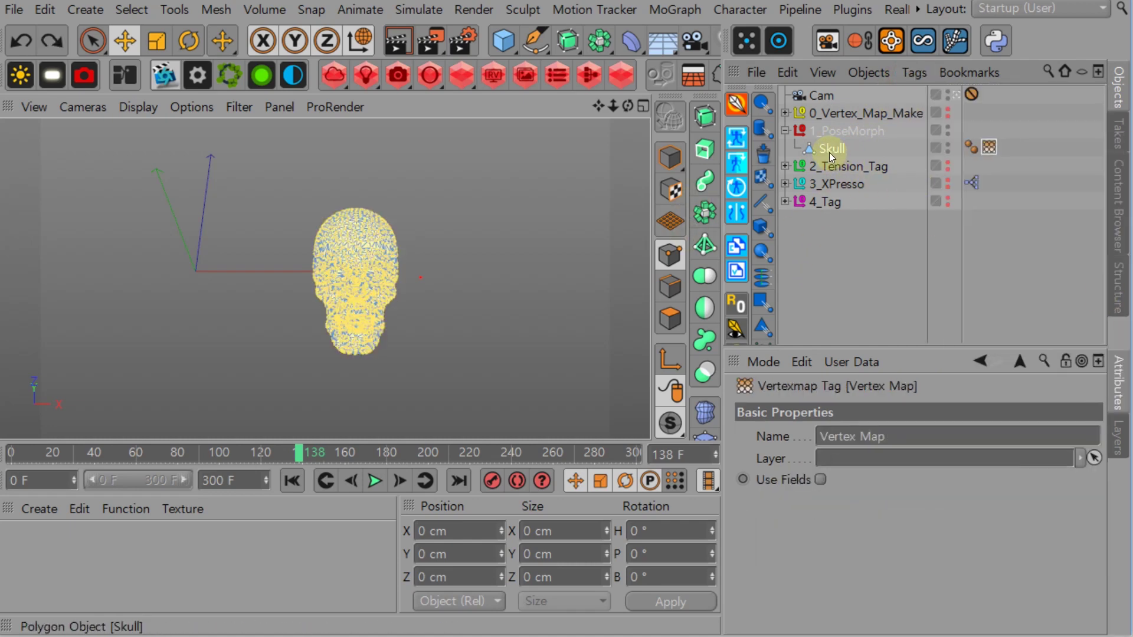
pyautogui.rightClick(829, 151)
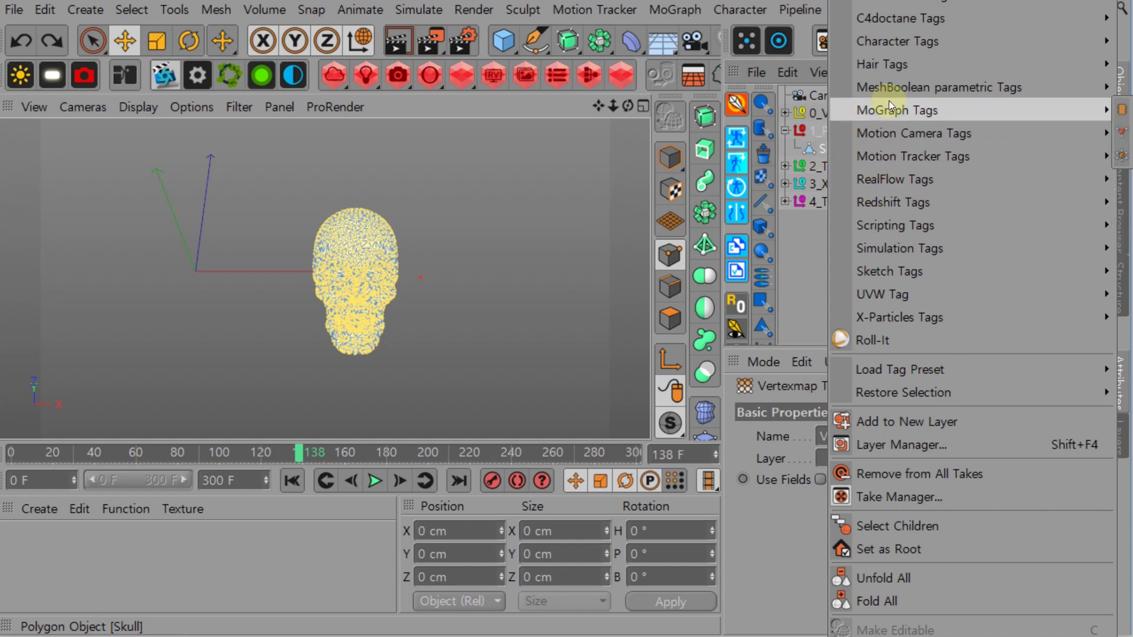
pyautogui.click(812, 263)
# Add a Pose Morph character tag to Skull and enable Maps in its mixing options
pyautogui.click(857, 147)
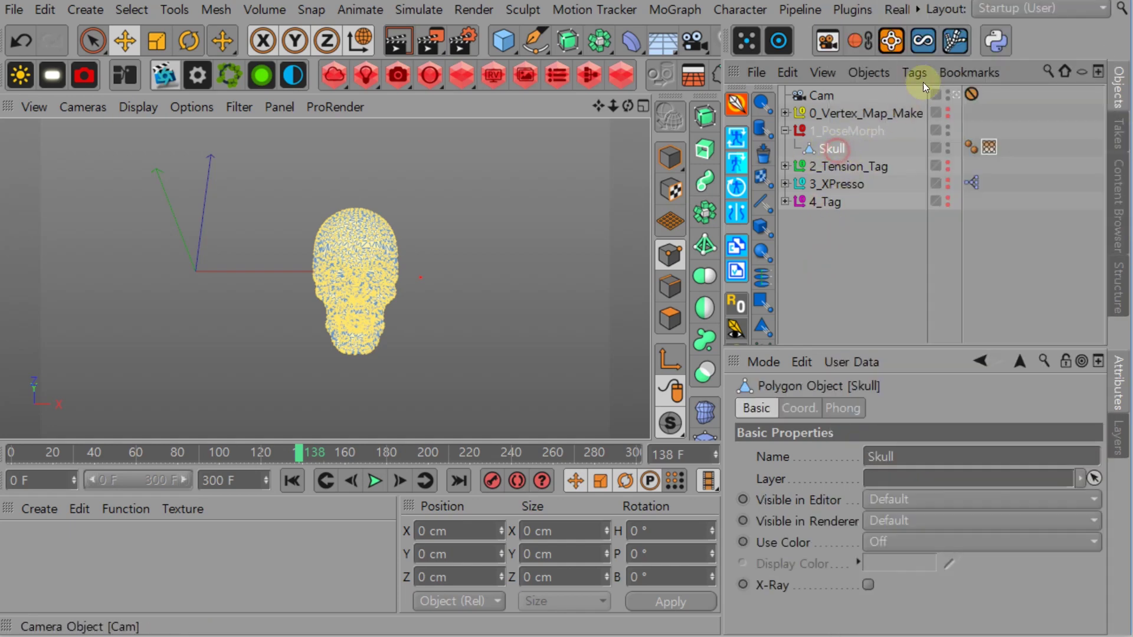
pyautogui.click(914, 74)
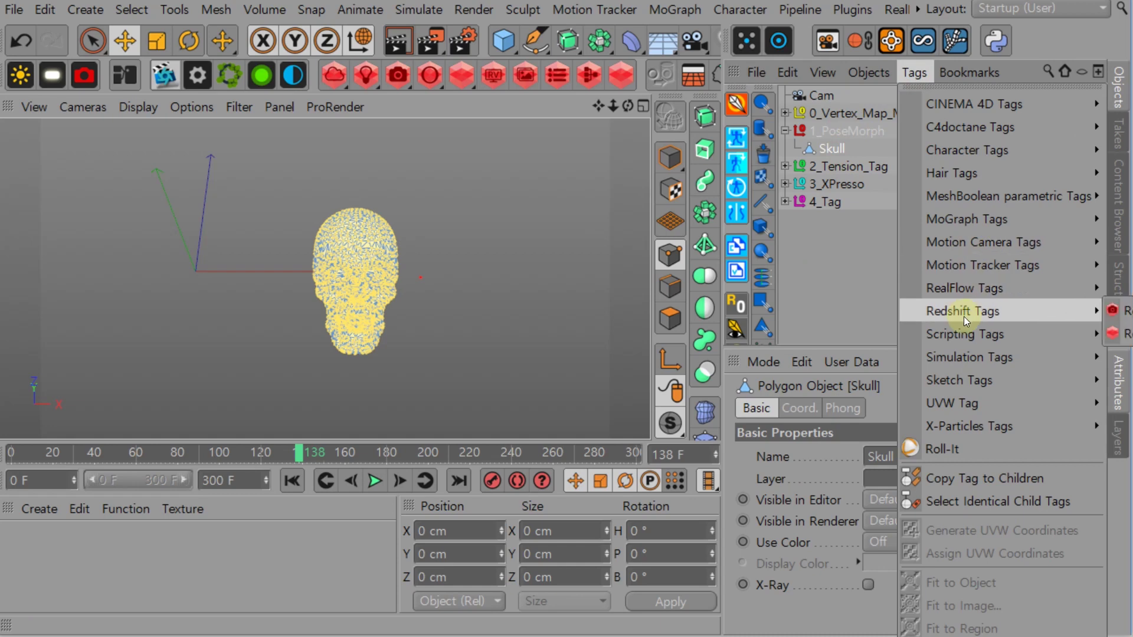
pyautogui.moveTo(968, 150)
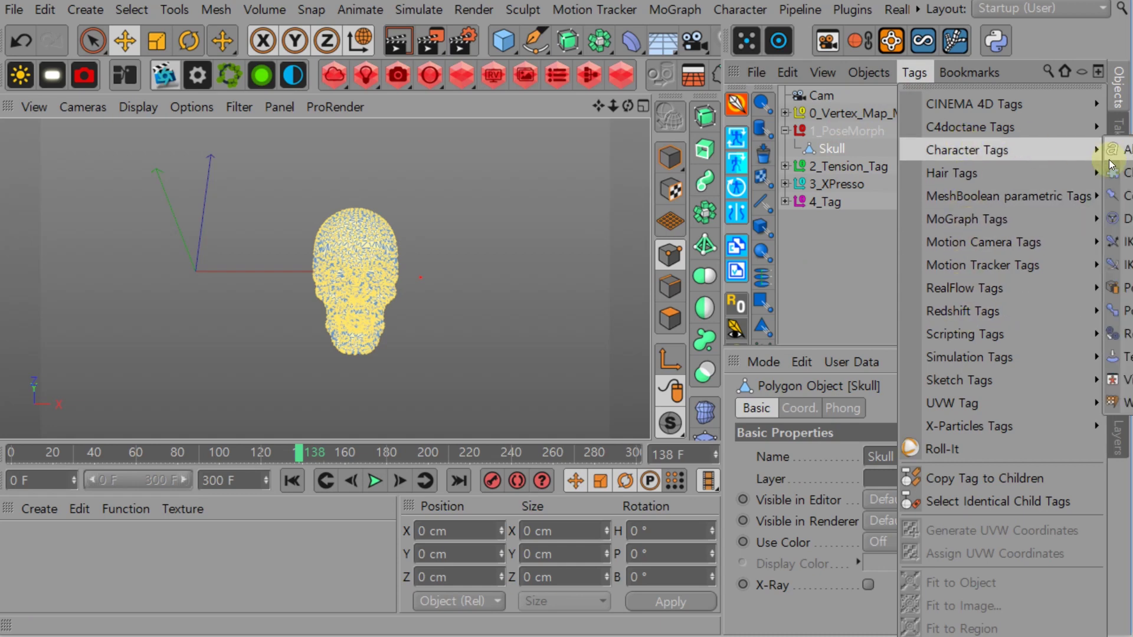
pyautogui.click(1120, 310)
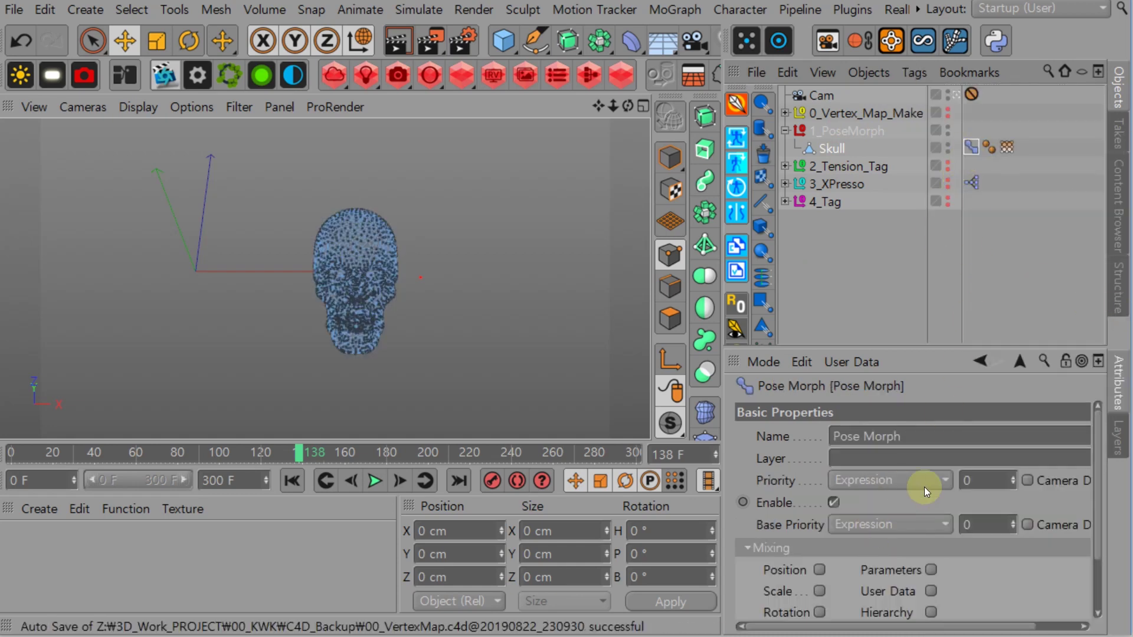
pyautogui.moveTo(1095, 547); pyautogui.dragTo(1089, 608)
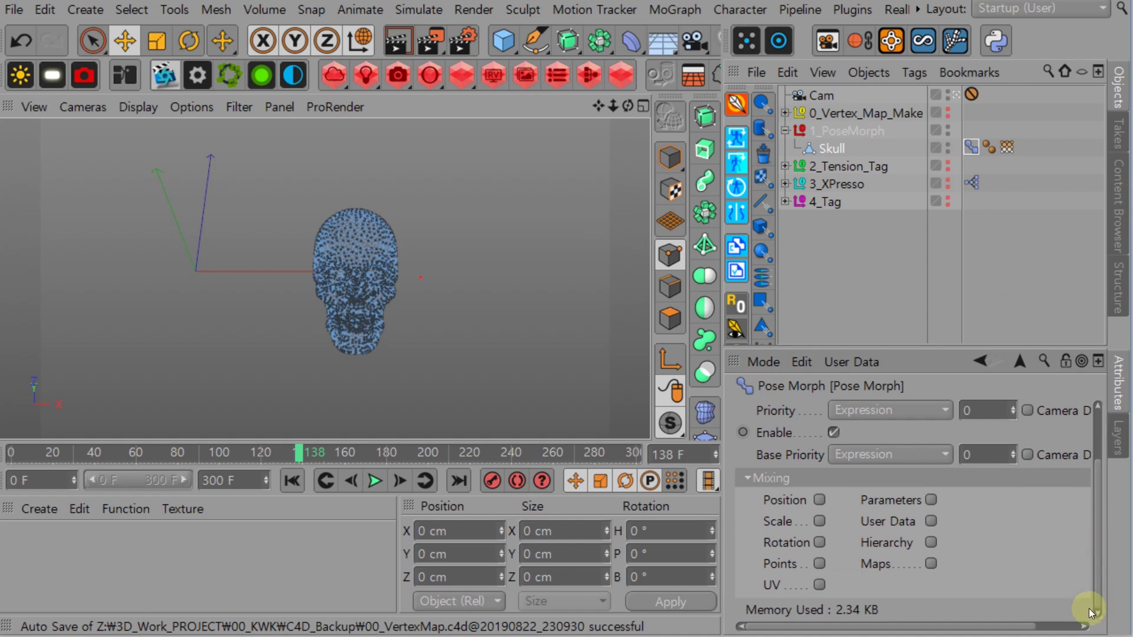
pyautogui.click(931, 564)
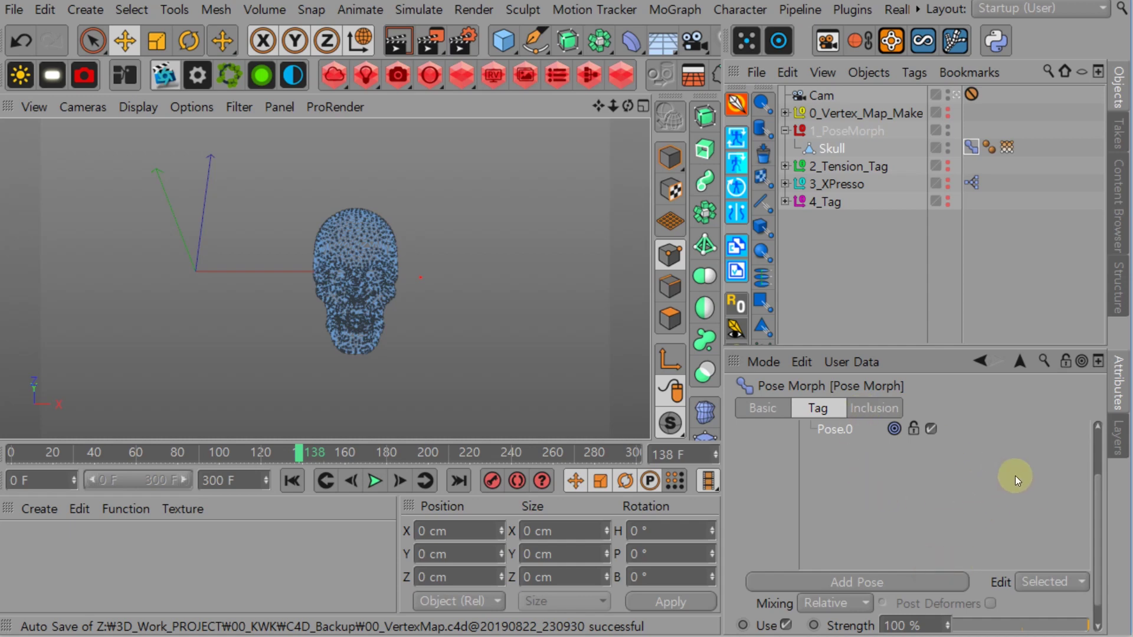
# Create a new vertex map on Skull using Set Vertex Weight with a value of 0 % in Set mode
pyautogui.moveTo(1097, 523); pyautogui.dragTo(1071, 456)
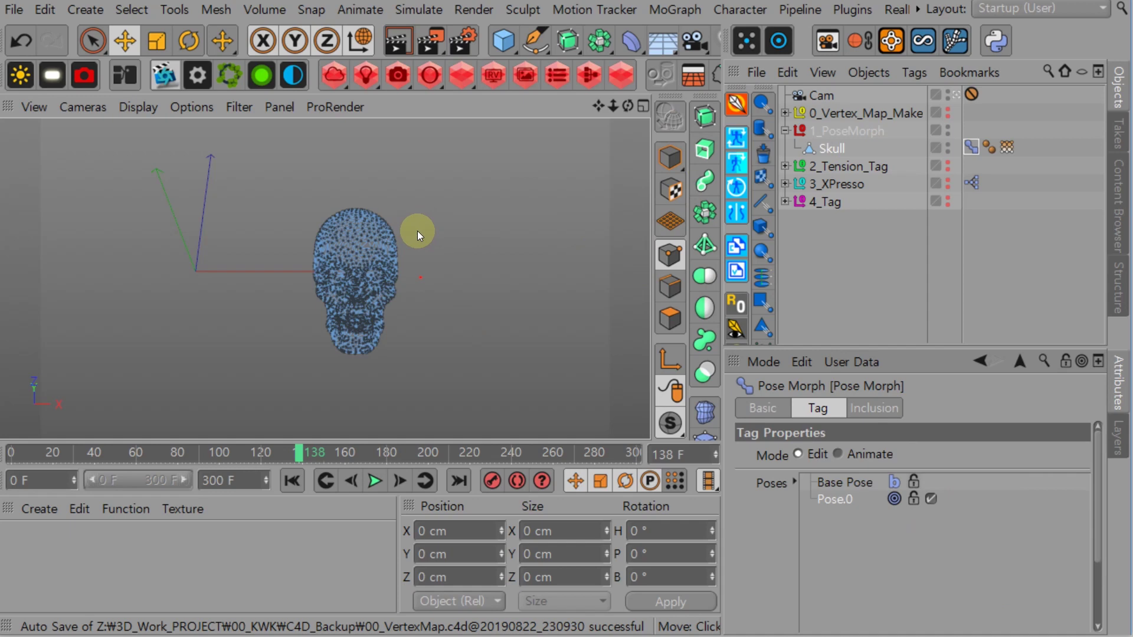
pyautogui.press('v')
pyautogui.moveTo(444, 225)
pyautogui.click(558, 514)
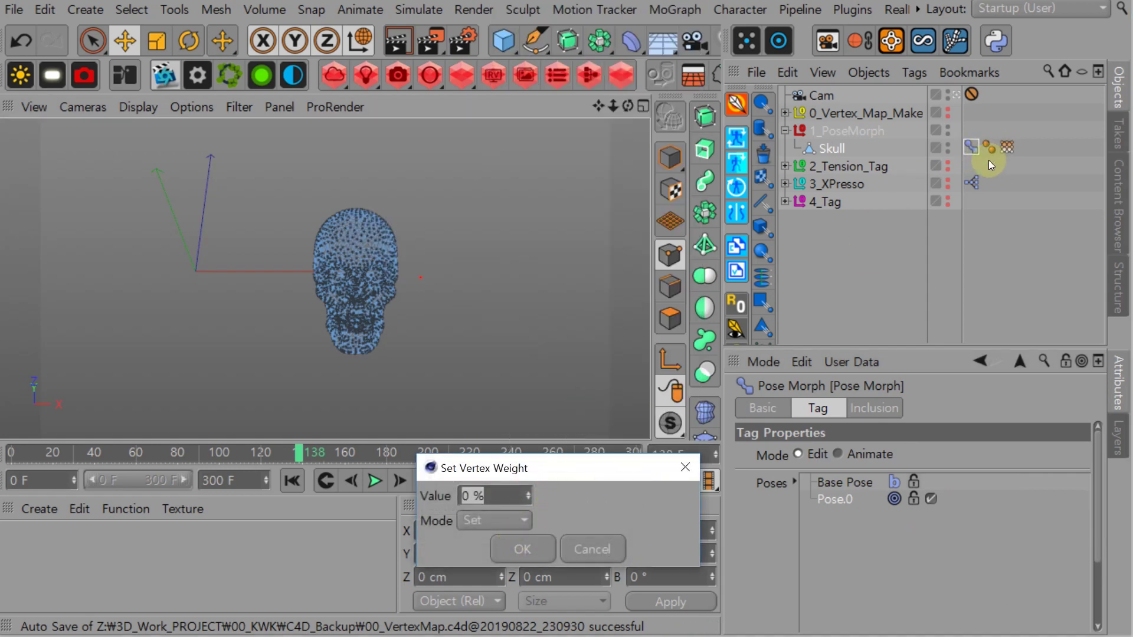
pyautogui.click(528, 548)
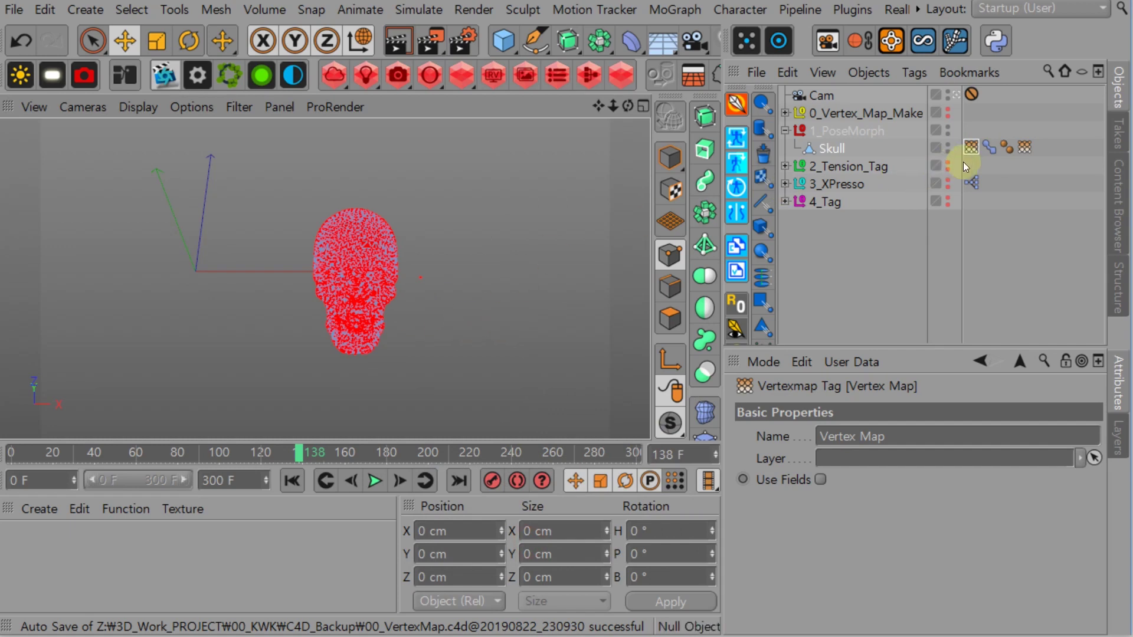
# Select the Skull's Pose Morph tag and switch its mode to Animate
pyautogui.click(837, 149)
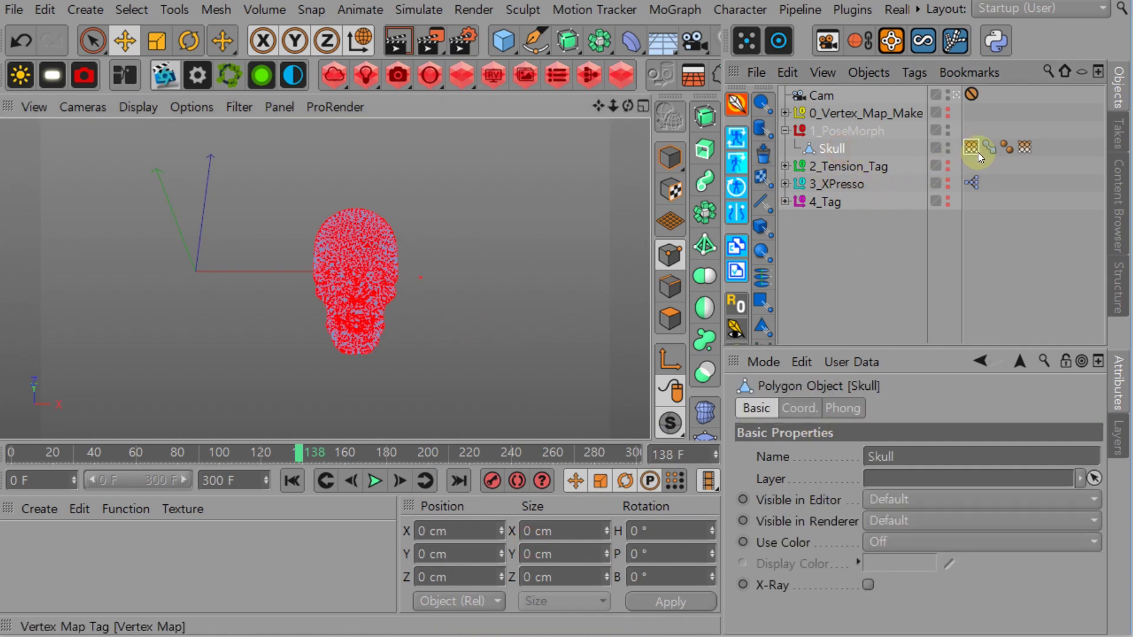
pyautogui.click(990, 148)
pyautogui.click(864, 454)
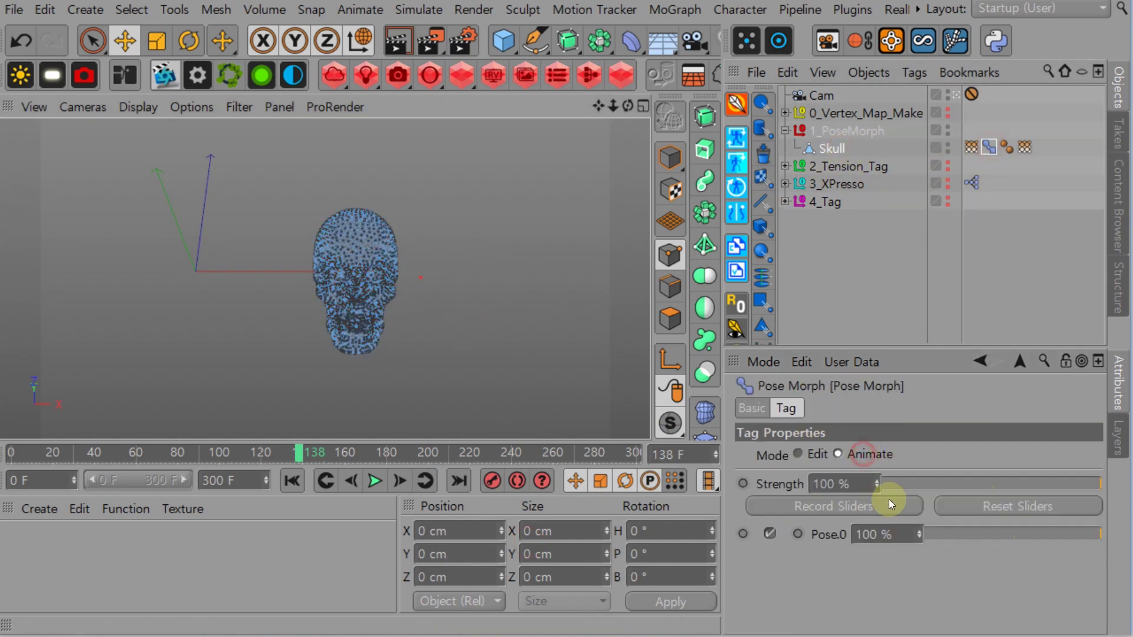
# Lock the attributes on the Pose Morph tag, select the new Vertex Map tag, and reduce the pose Strength
pyautogui.click(971, 147)
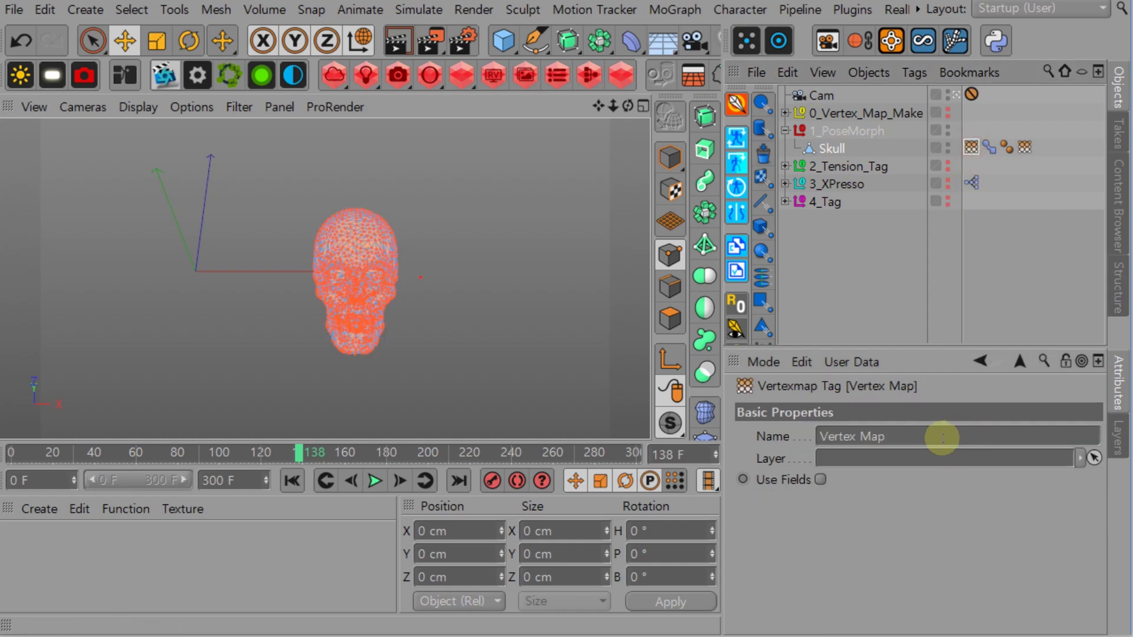
pyautogui.click(990, 147)
pyautogui.click(1065, 369)
pyautogui.click(971, 147)
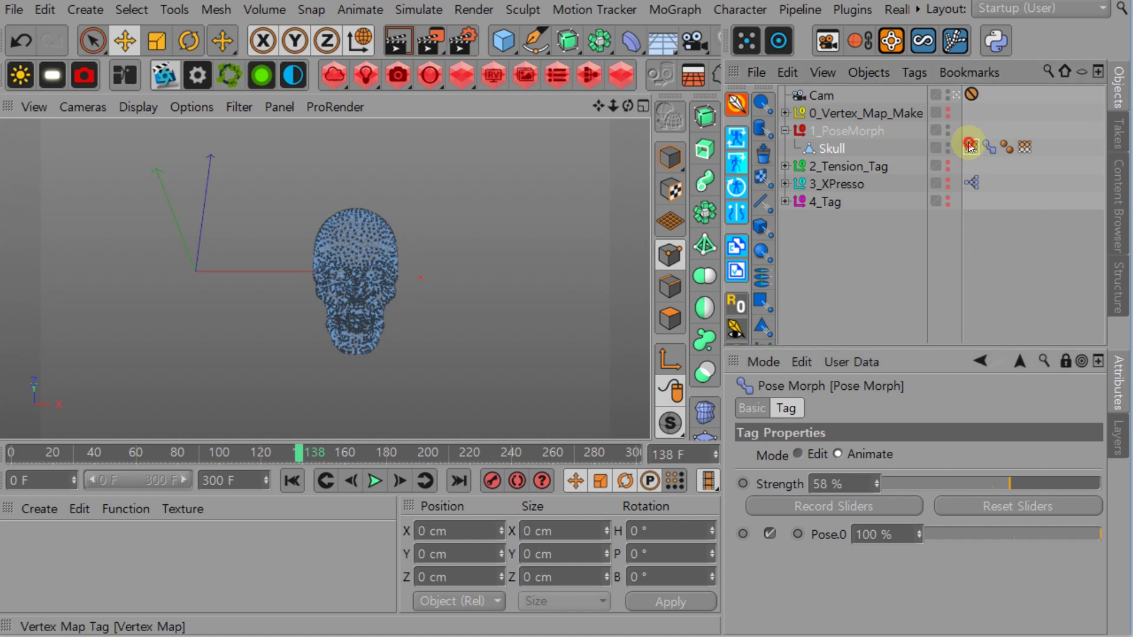
pyautogui.moveTo(1009, 485)
pyautogui.mouseDown()
pyautogui.moveTo(1031, 484)
pyautogui.moveTo(936, 485)
pyautogui.moveTo(1068, 495)
pyautogui.moveTo(868, 481)
pyautogui.moveTo(1119, 481)
pyautogui.moveTo(873, 479)
pyautogui.moveTo(1105, 487)
pyautogui.moveTo(874, 481)
pyautogui.moveTo(949, 497)
pyautogui.moveTo(1113, 495)
pyautogui.moveTo(862, 497)
pyautogui.mouseUp()
# Change from Points to Model mode and set the Pose Morph tag back to Edit mode
pyautogui.doubleClick(553, 327)
pyautogui.click(445, 321)
pyautogui.click(800, 455)
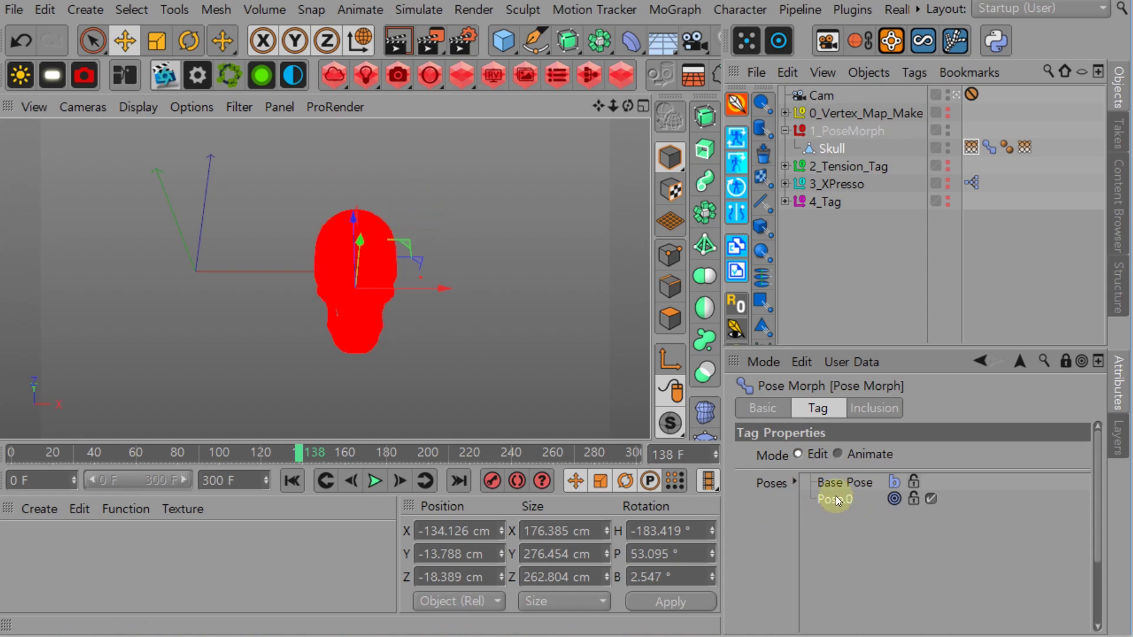
# Compare Base Pose with Pose.0, switch the Pose Morph tag to Animate mode, and set its Strength to 100 %
pyautogui.click(840, 481)
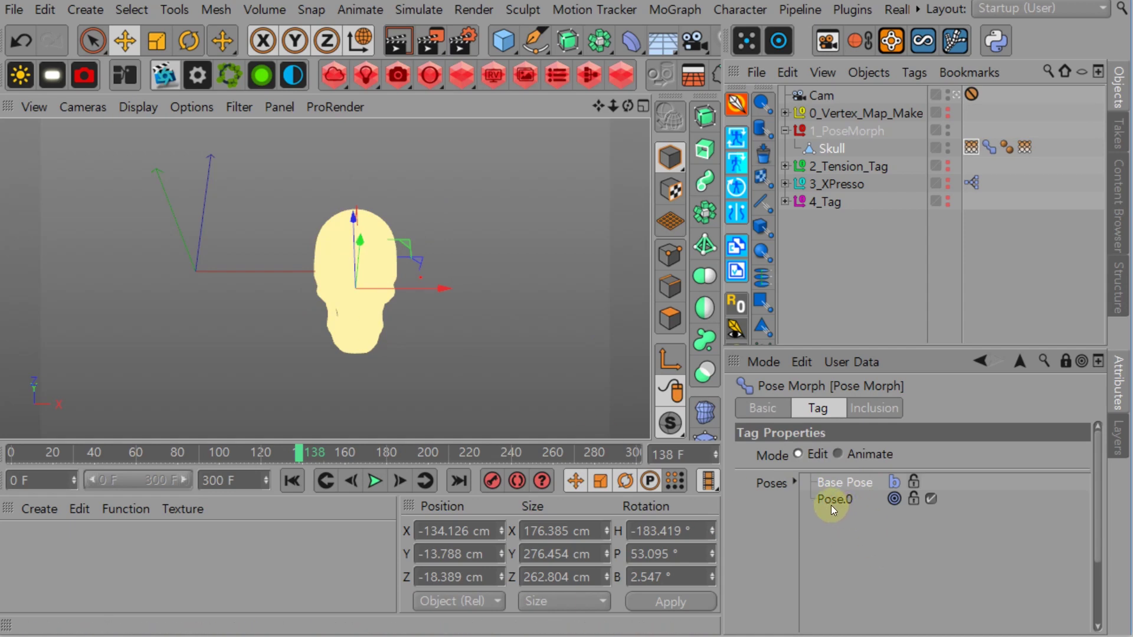
pyautogui.click(832, 500)
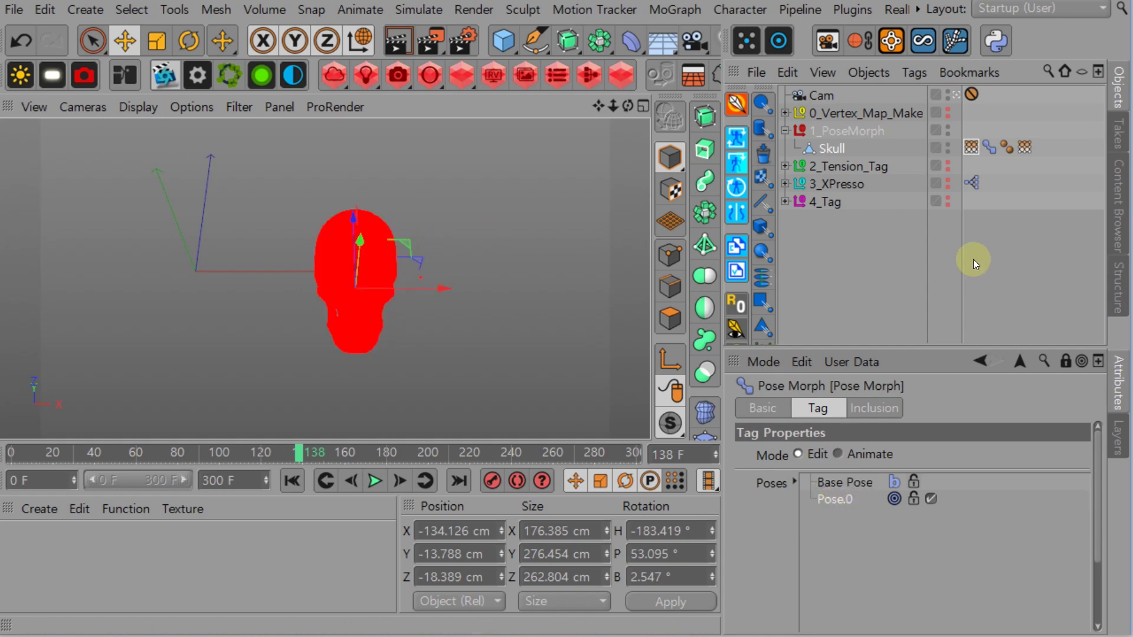
pyautogui.click(862, 454)
pyautogui.moveTo(930, 488); pyautogui.dragTo(1106, 484)
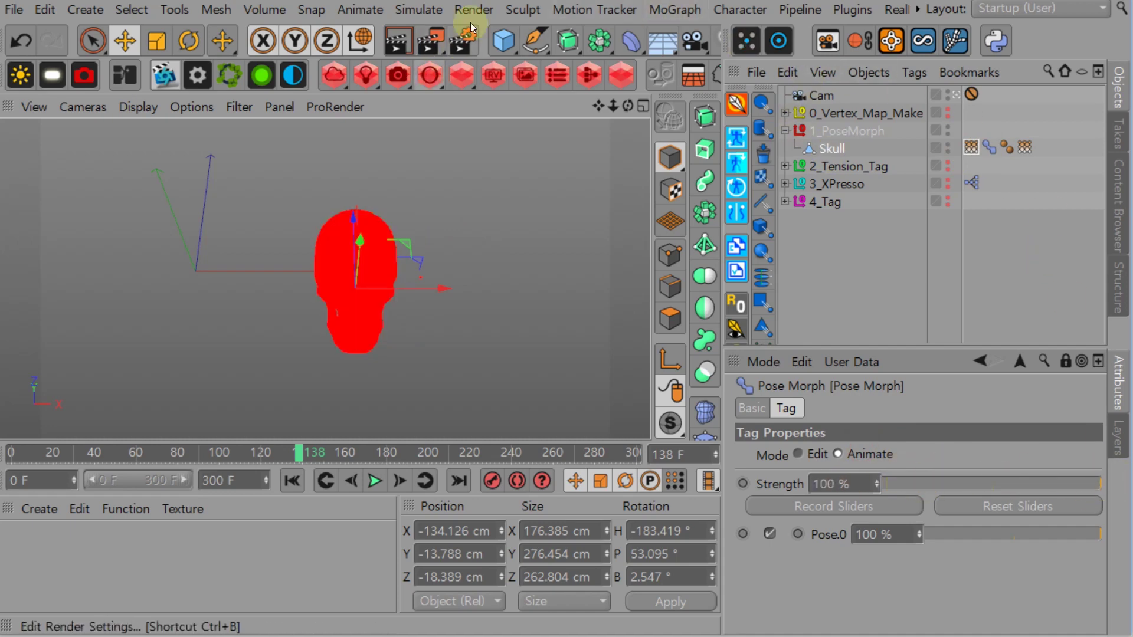
# Add a Morph deformer and make it a child of Skull
pyautogui.click(624, 44)
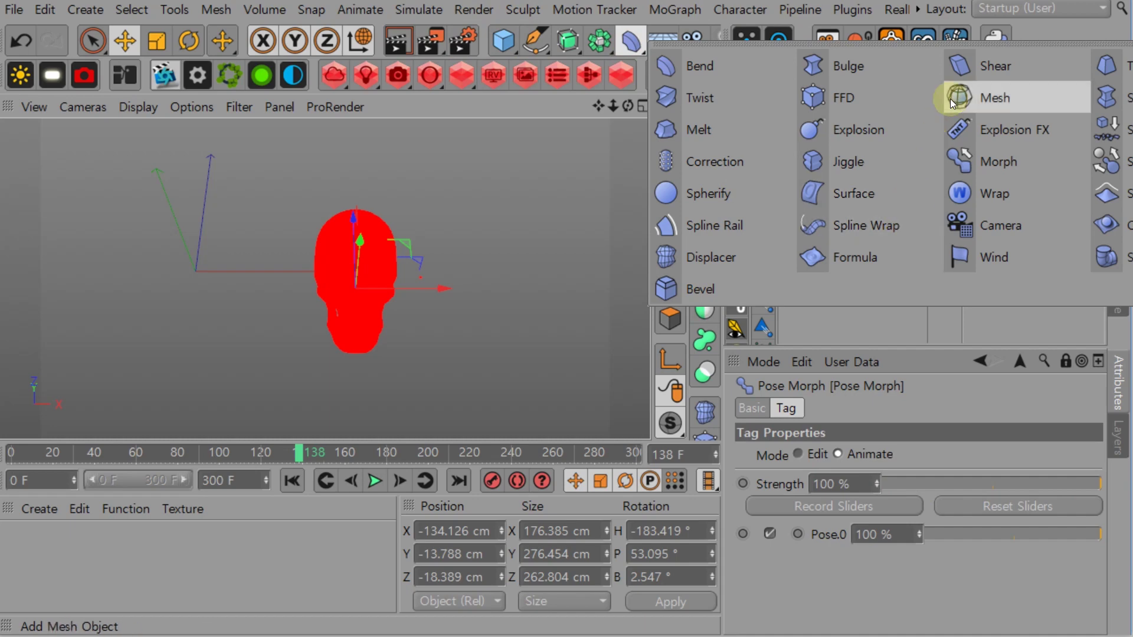
pyautogui.click(983, 164)
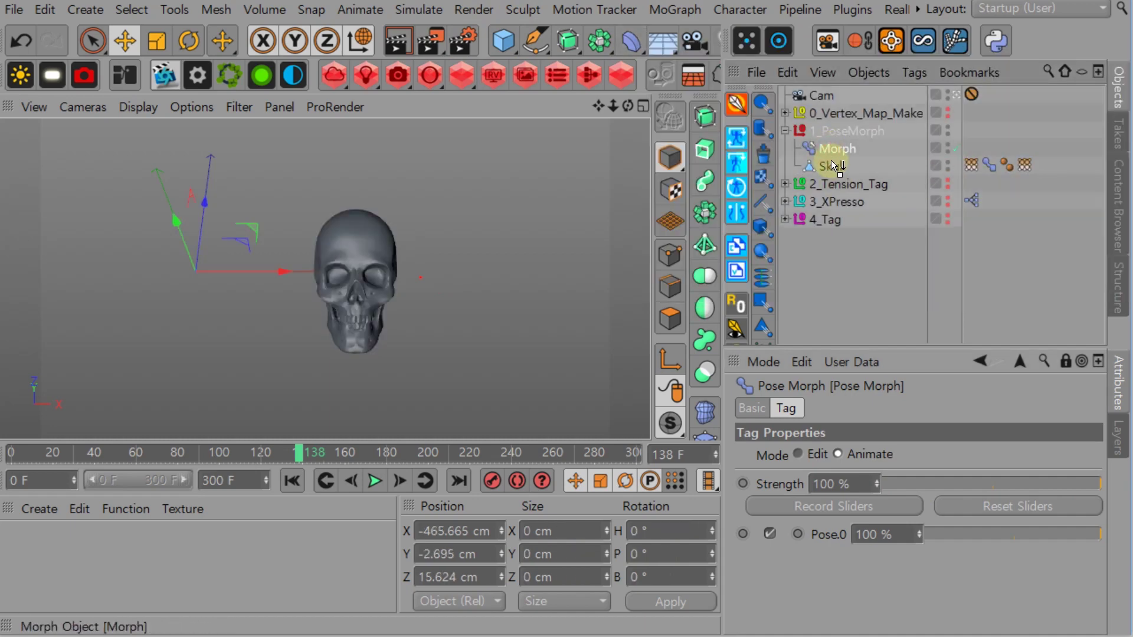
pyautogui.moveTo(833, 165); pyautogui.dragTo(833, 167)
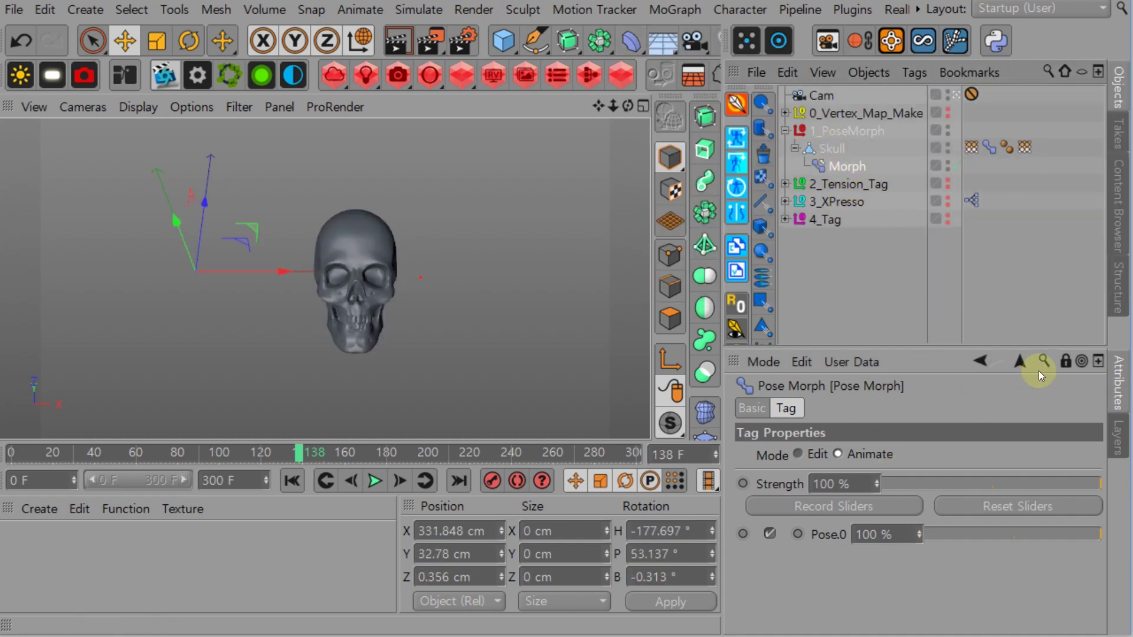
# Add a Linear Field to the falloff of the Morph deformer
pyautogui.click(845, 165)
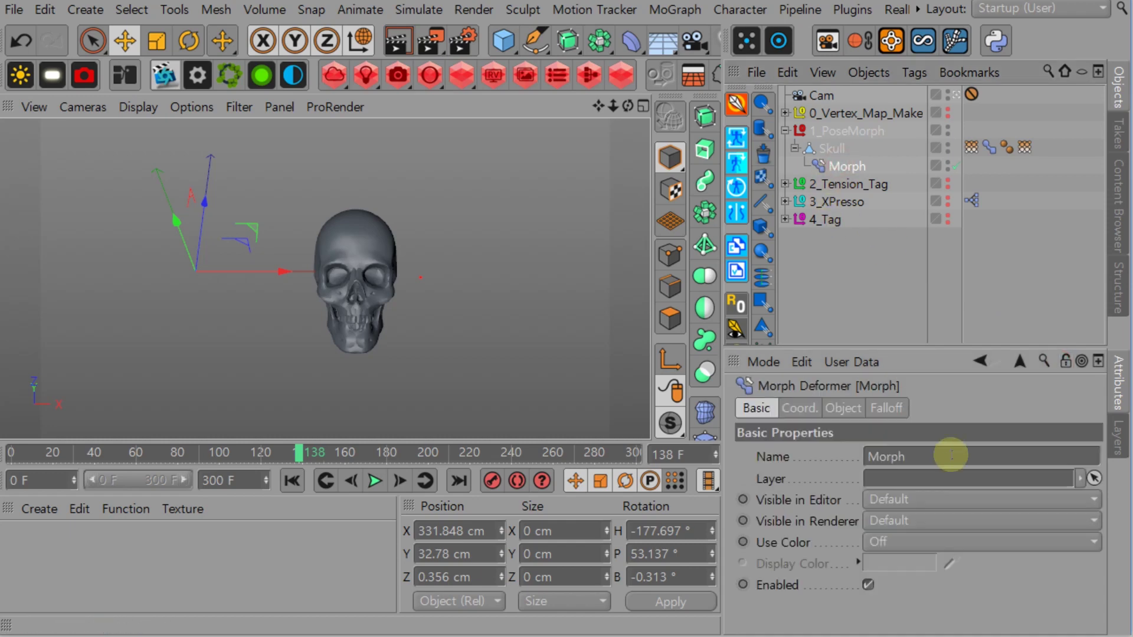
pyautogui.click(886, 408)
pyautogui.click(762, 589)
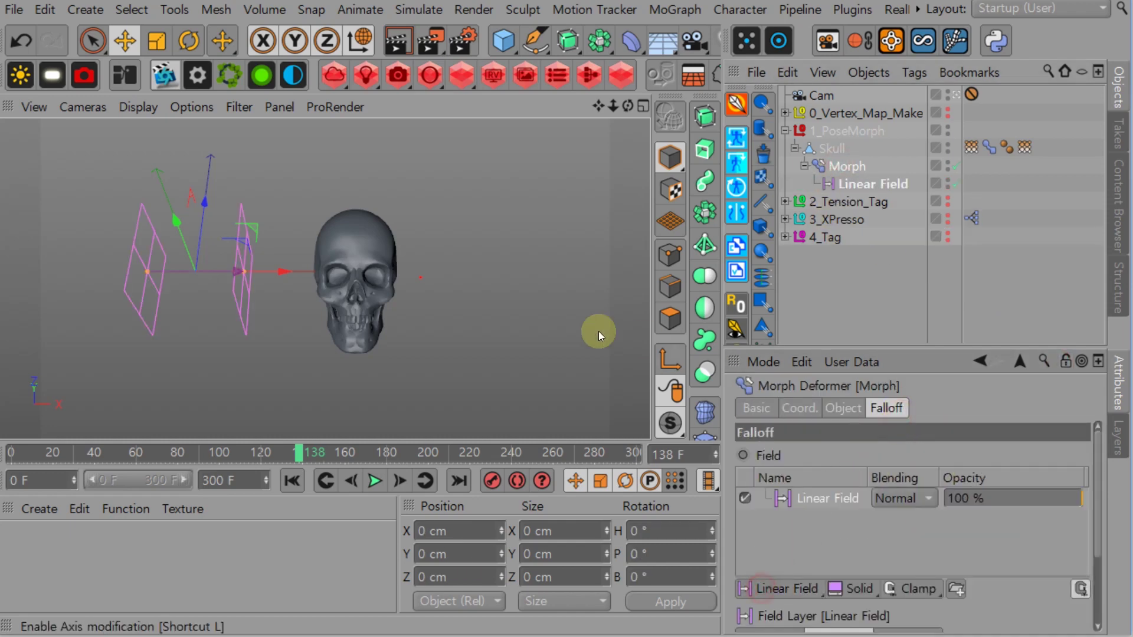
# Display the first Vertex Map, move the Linear Field onto the skull at about X 327.6 cm, and shorten its length to about 49.6 cm
pyautogui.moveTo(286, 271); pyautogui.dragTo(537, 265)
pyautogui.click(971, 147)
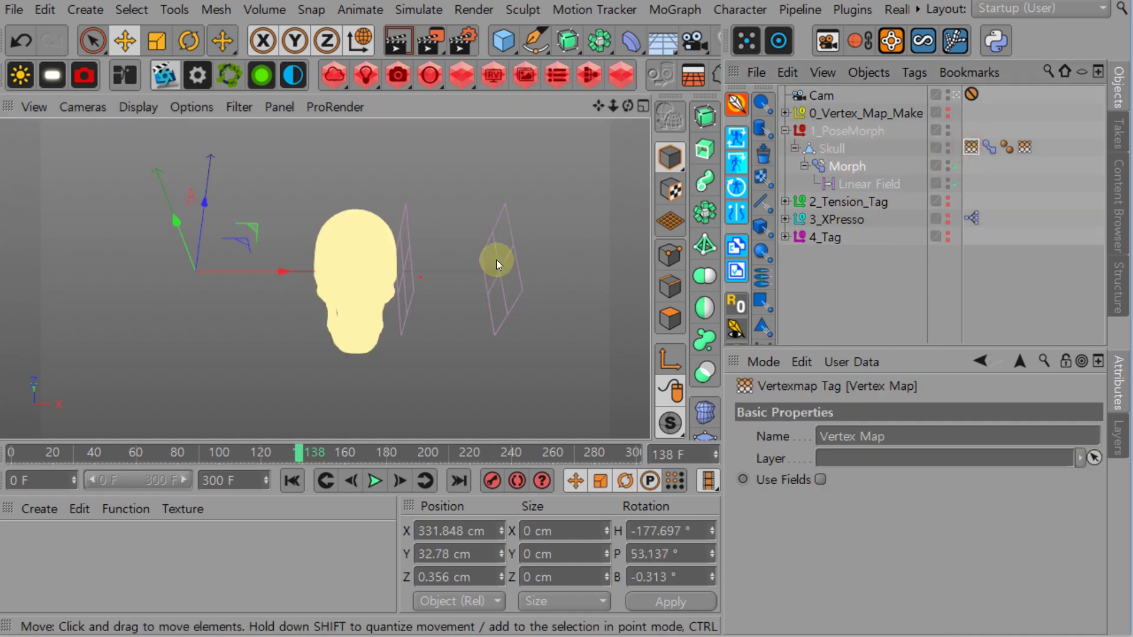
pyautogui.click(870, 184)
pyautogui.moveTo(540, 268); pyautogui.dragTo(324, 275)
pyautogui.moveTo(425, 275)
pyautogui.mouseDown()
pyautogui.moveTo(434, 268)
pyautogui.moveTo(416, 278)
pyautogui.moveTo(432, 282)
pyautogui.mouseUp()
pyautogui.moveTo(328, 271); pyautogui.dragTo(439, 304)
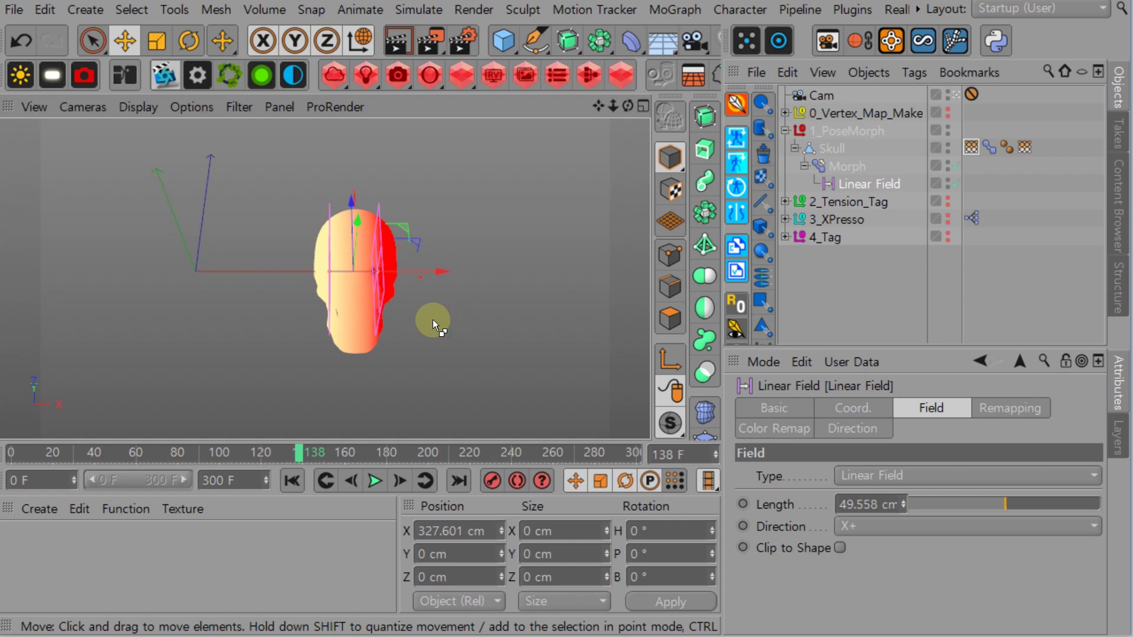
# Create a new scene and add a MoGraph Matrix object
pyautogui.hotkey('ctrl', 'n')
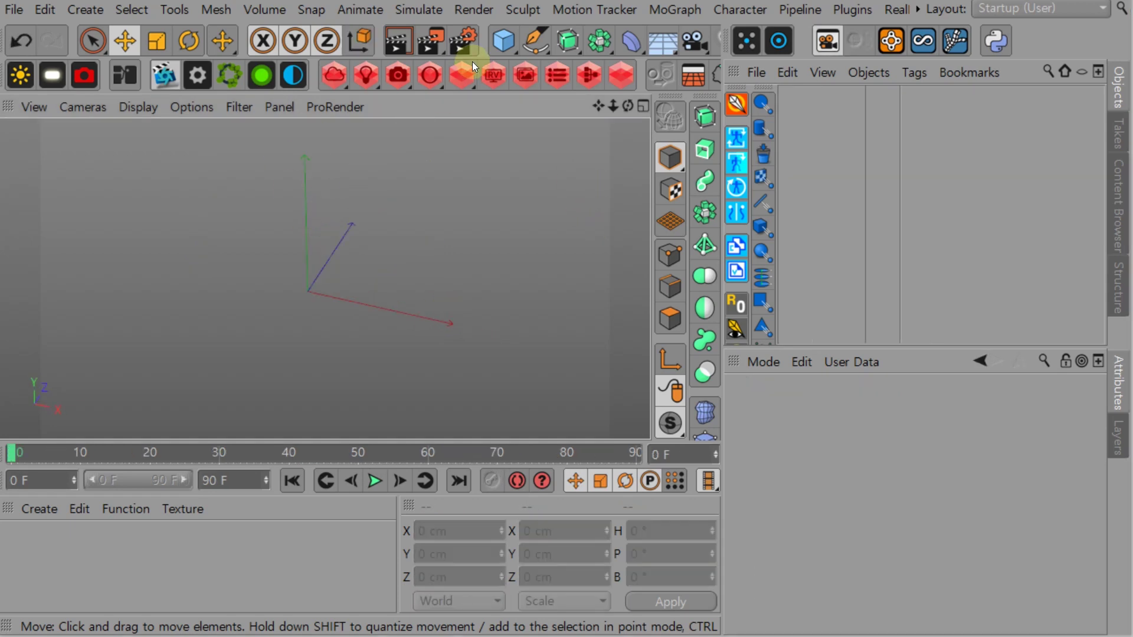
pyautogui.click(504, 40)
pyautogui.click(440, 9)
pyautogui.click(434, 11)
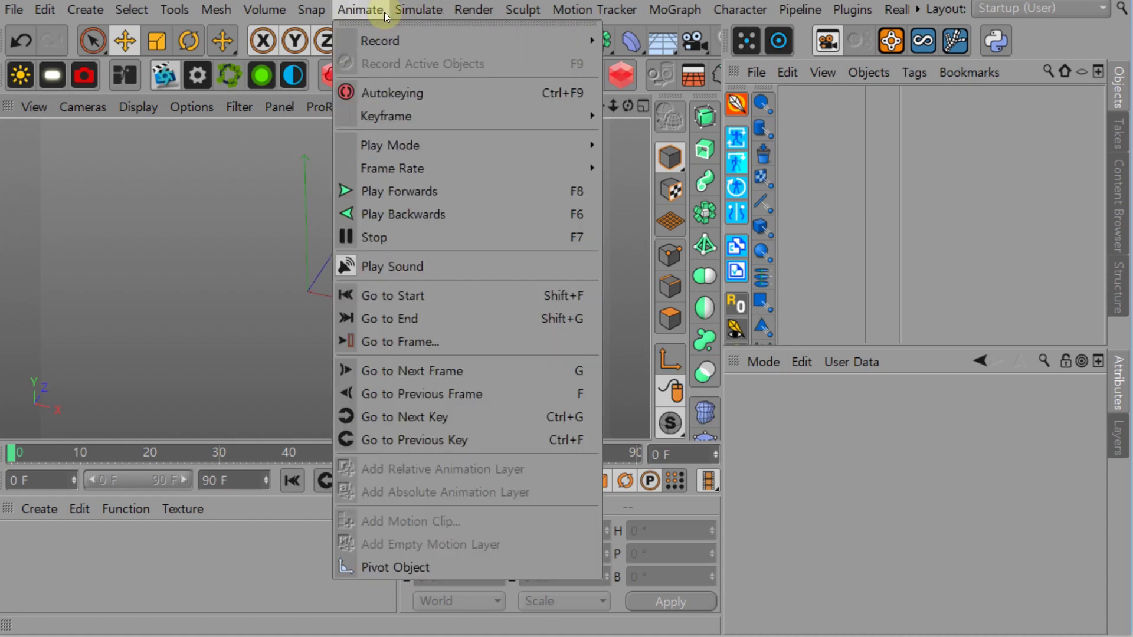
pyautogui.moveTo(418, 10)
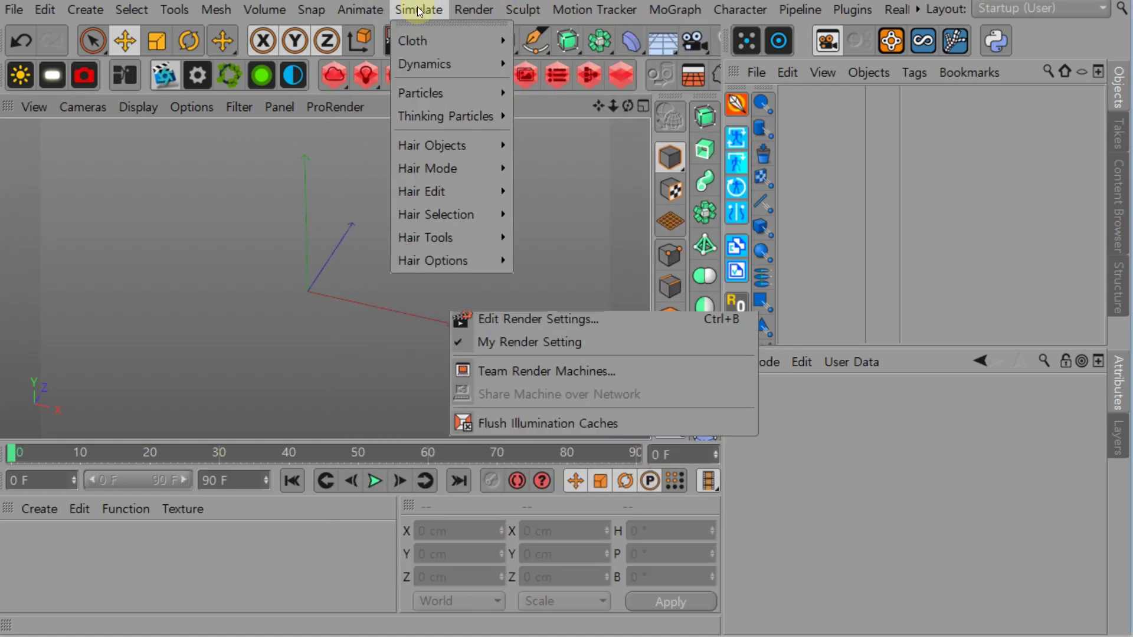
pyautogui.moveTo(675, 10)
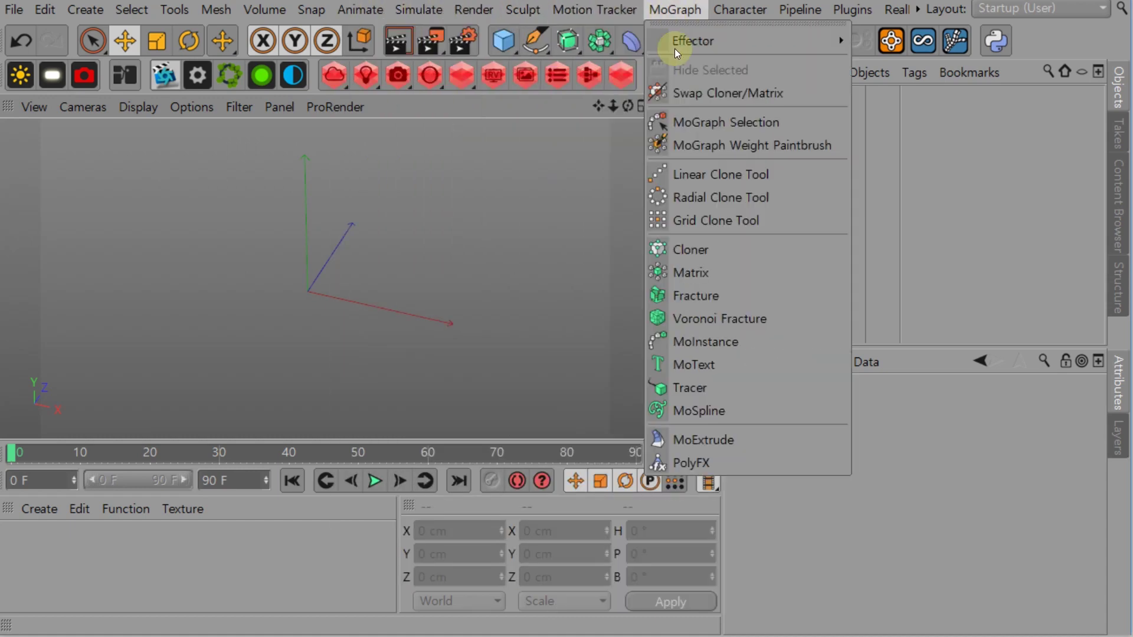
pyautogui.click(691, 276)
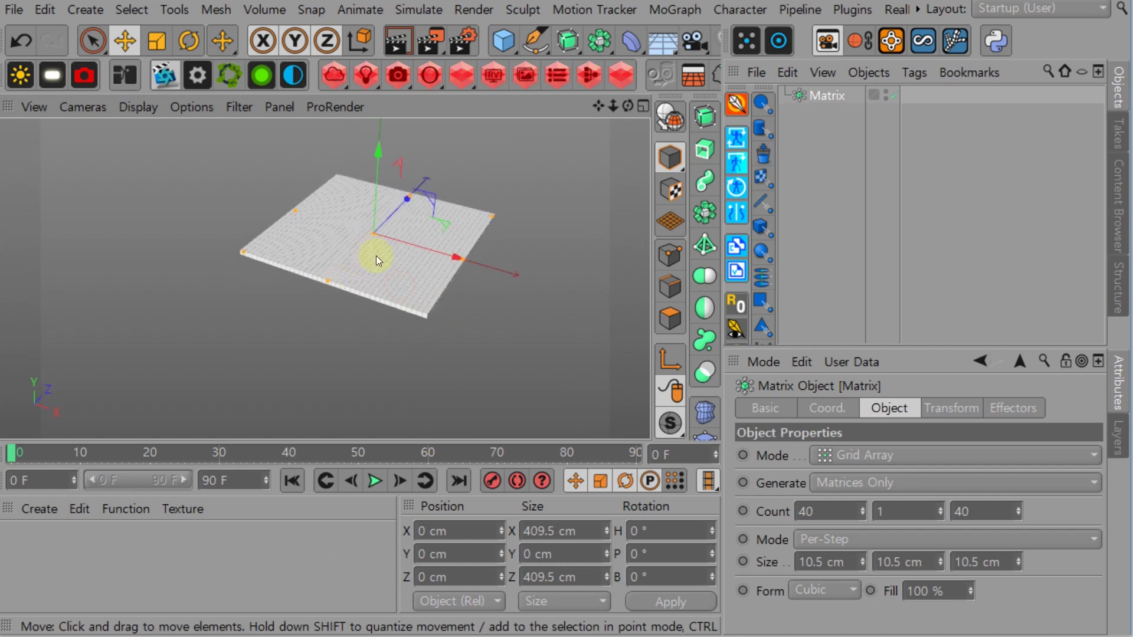
# Add a Plain effector to affect the Matrix object
pyautogui.scroll(5, 373, 257)
pyautogui.scroll(-3, 378, 277)
pyautogui.click(511, 11)
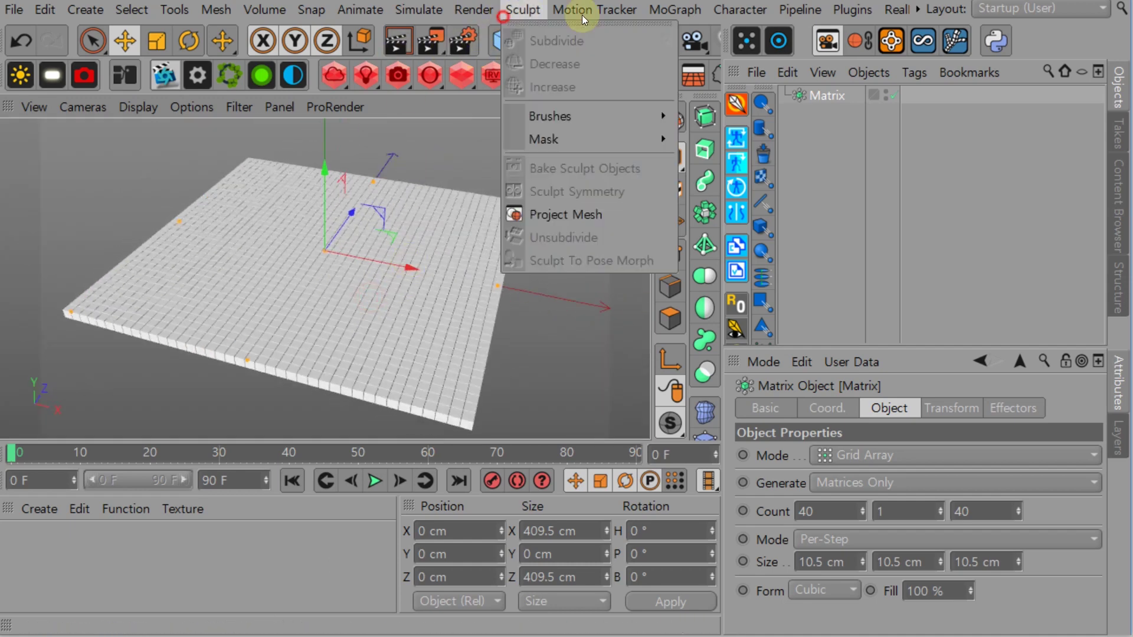
pyautogui.moveTo(675, 10)
pyautogui.moveTo(692, 41)
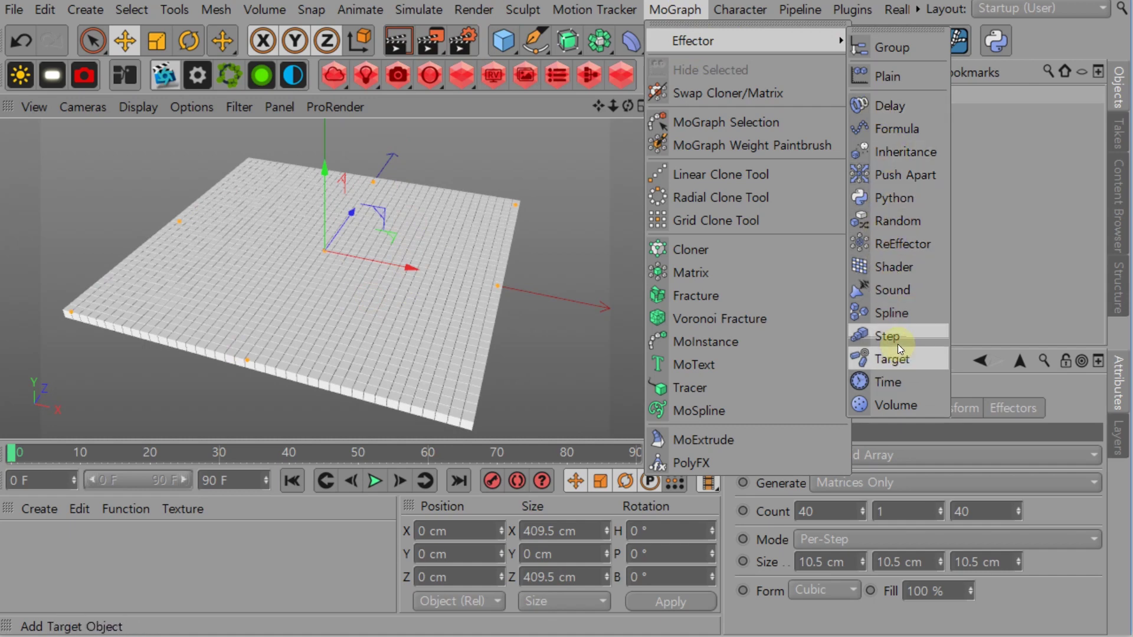
pyautogui.click(867, 78)
pyautogui.scroll(-3, 443, 229)
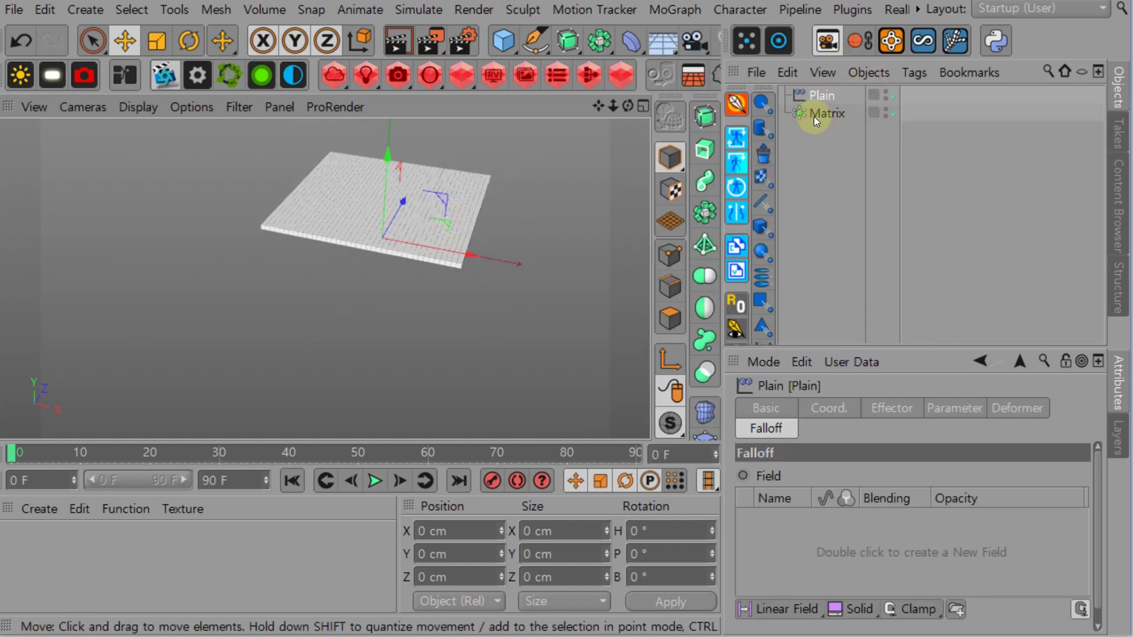
# Add a Linear Field to the Plain effector's falloff and shift it to about X 12.2 cm
pyautogui.click(790, 610)
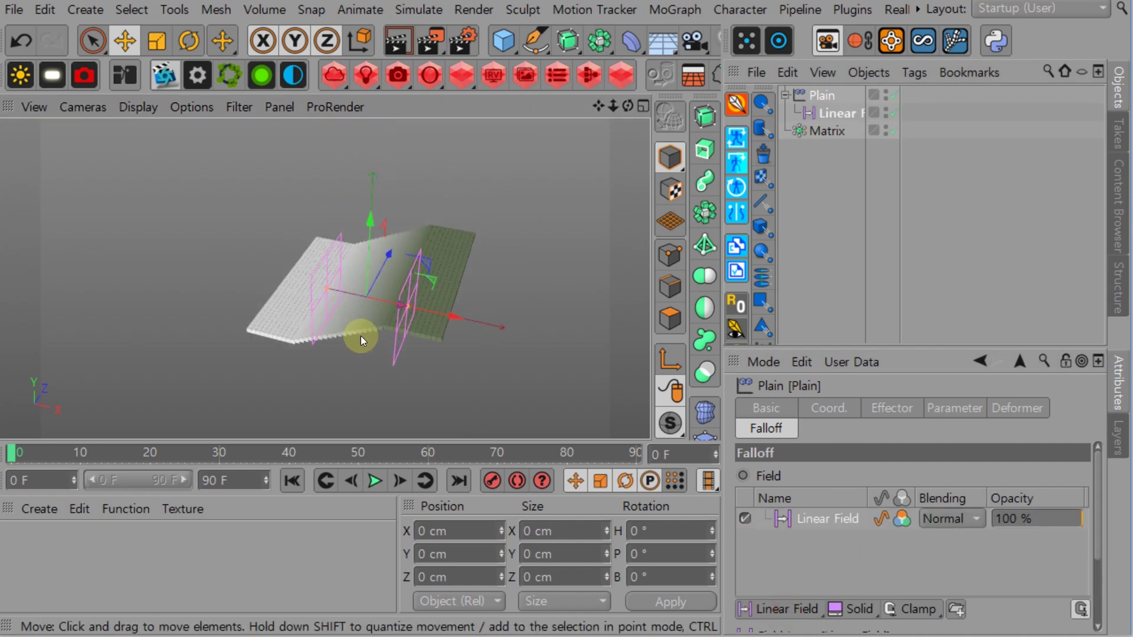
pyautogui.scroll(5, 346, 306)
pyautogui.moveTo(372, 257)
pyautogui.mouseDown()
pyautogui.moveTo(512, 268)
pyautogui.moveTo(392, 260)
pyautogui.mouseUp()
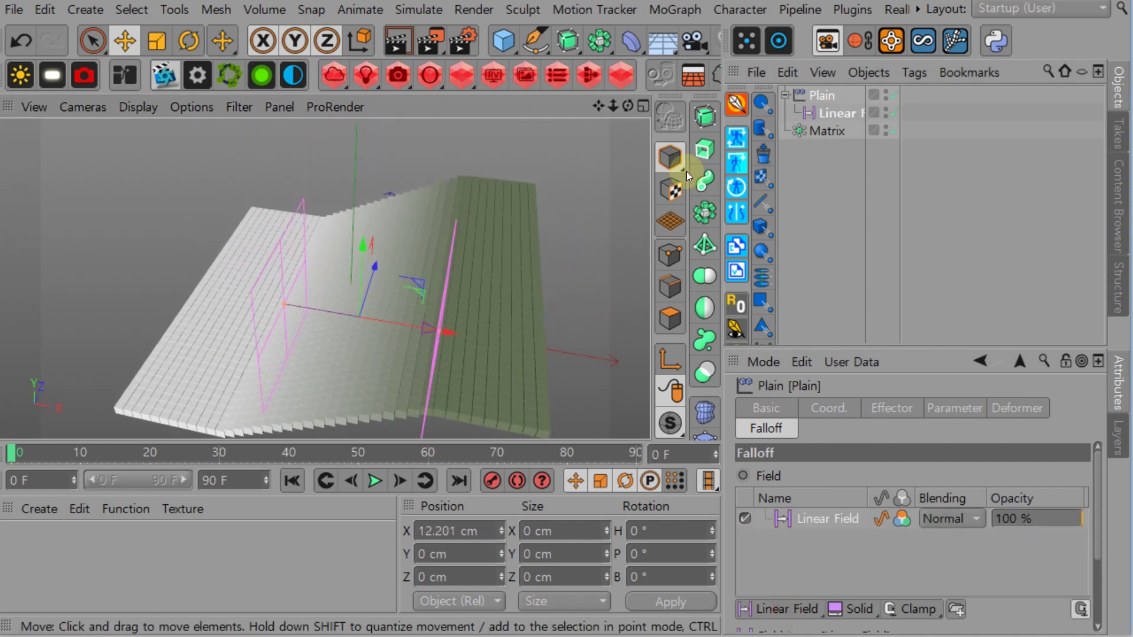
# Try adjusting the Plain effector's Y position offset and return it to 100 cm
pyautogui.click(822, 95)
pyautogui.click(876, 410)
pyautogui.click(946, 410)
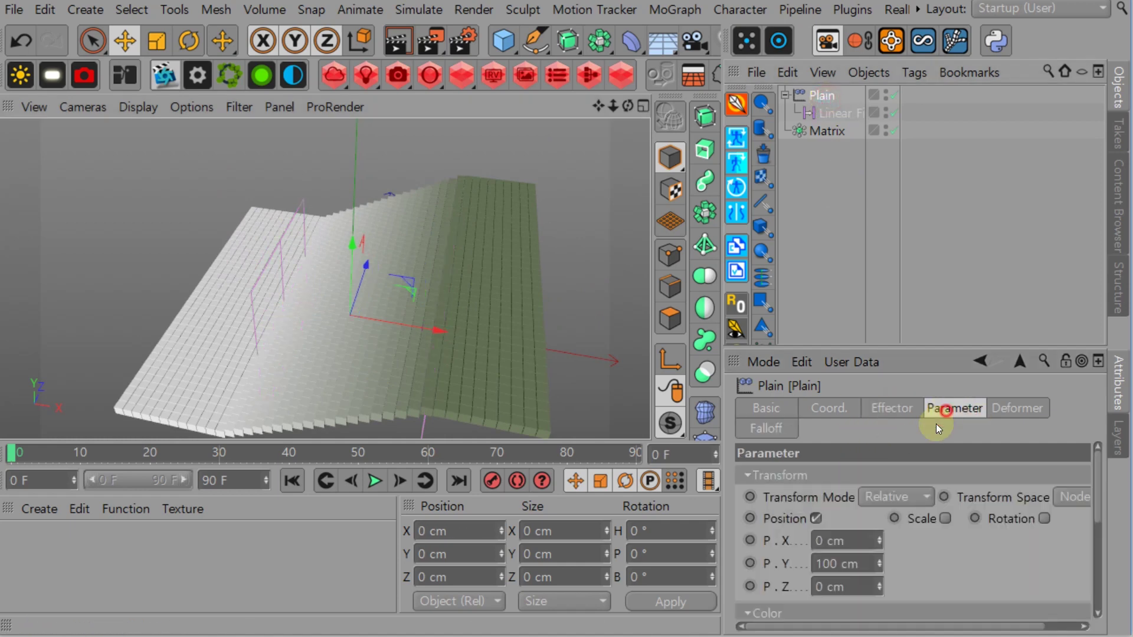
pyautogui.moveTo(875, 572); pyautogui.dragTo(846, 561)
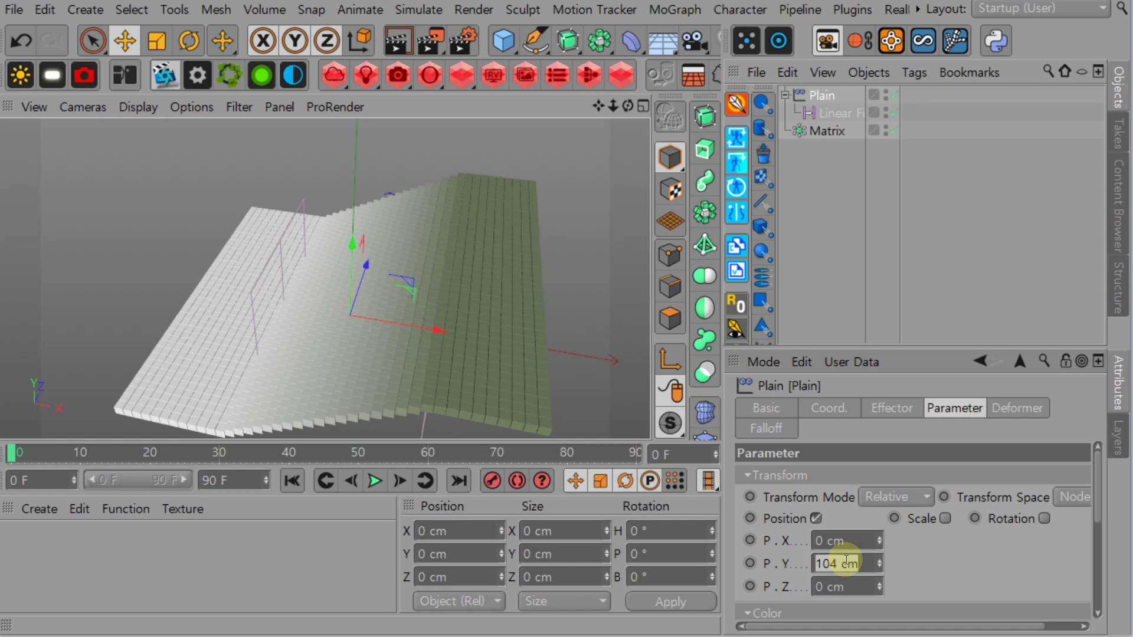
pyautogui.keyDown('alt'); pyautogui.moveTo(349, 346); pyautogui.dragTo(373, 278); pyautogui.keyUp('alt')
# Reposition the Linear Field over the Matrix grid to about X 4.3 cm, Y -8.8 cm, Z -6.9 cm
pyautogui.click(834, 112)
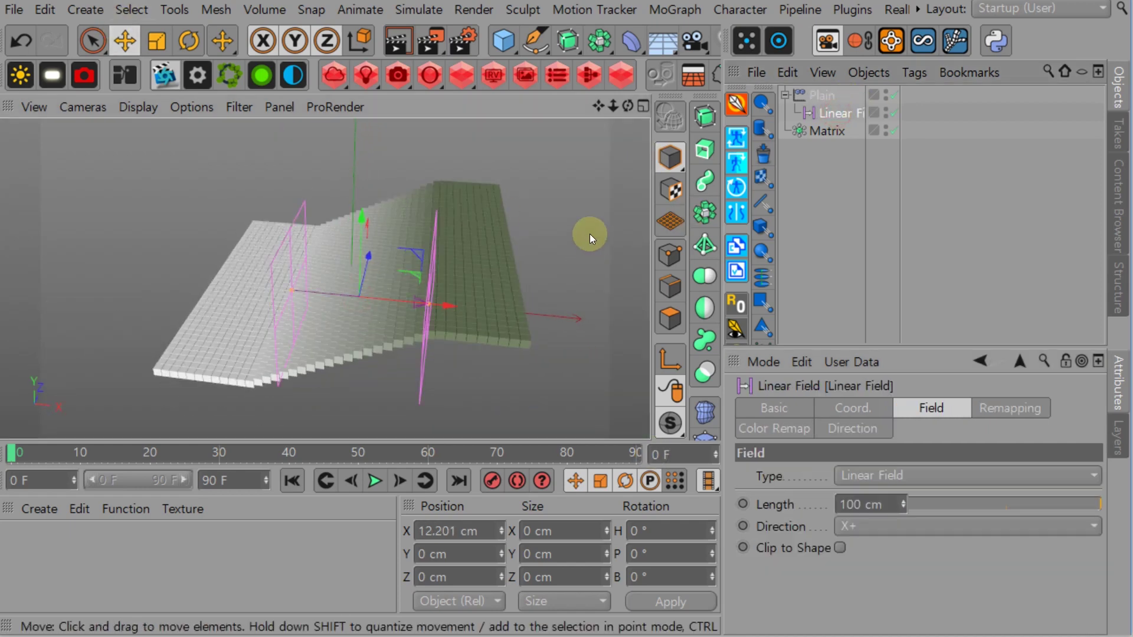
pyautogui.click(826, 96)
pyautogui.click(829, 113)
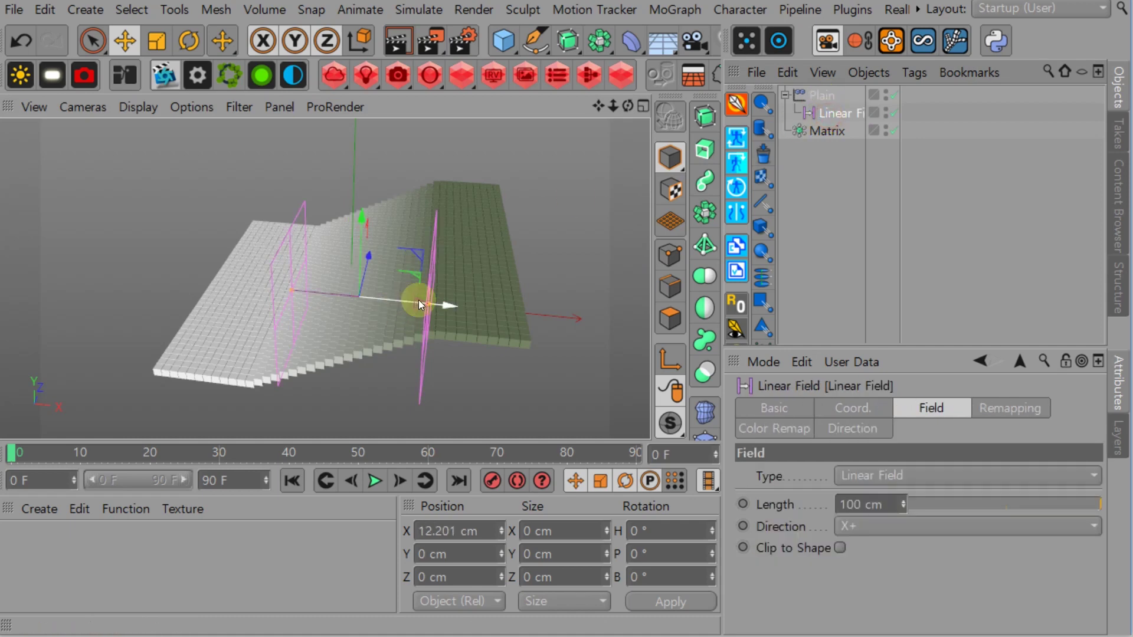
pyautogui.moveTo(445, 302)
pyautogui.mouseDown()
pyautogui.moveTo(342, 292)
pyautogui.moveTo(549, 306)
pyautogui.moveTo(350, 278)
pyautogui.moveTo(558, 309)
pyautogui.moveTo(387, 278)
pyautogui.moveTo(445, 299)
pyautogui.moveTo(446, 316)
pyautogui.moveTo(465, 295)
pyautogui.mouseUp()
pyautogui.keyDown('alt'); pyautogui.moveTo(465, 295); pyautogui.dragTo(422, 218); pyautogui.keyUp('alt')
pyautogui.scroll(5, 421, 218)
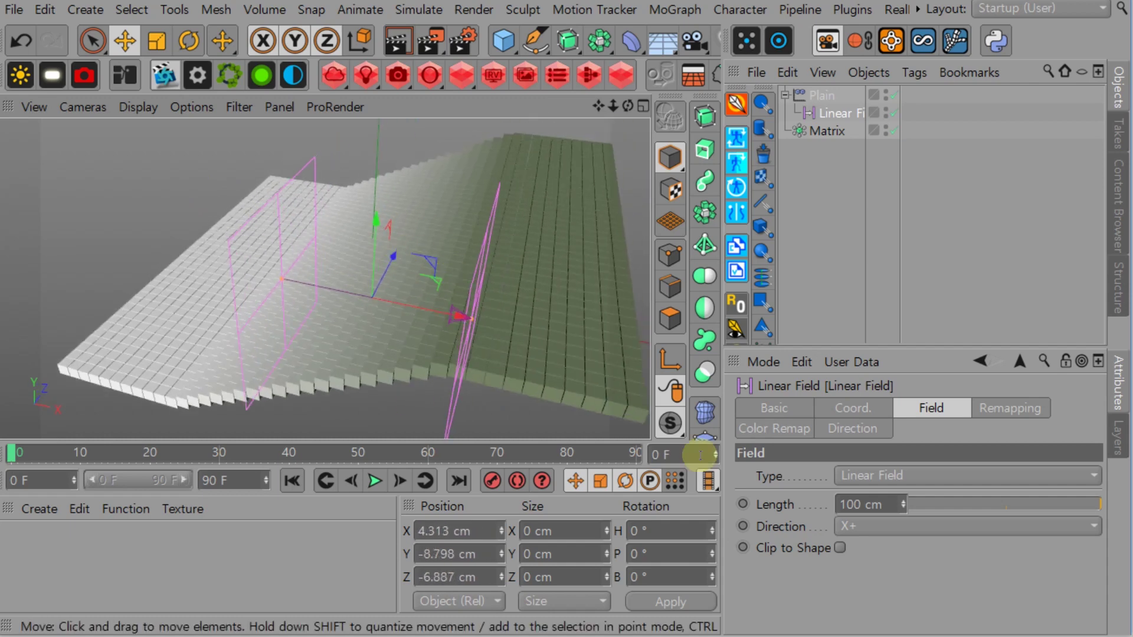
# Enlarge the attributes area for the Plain effector's Falloff settings and add a Random Field above the Linear Field
pyautogui.click(826, 112)
pyautogui.click(825, 97)
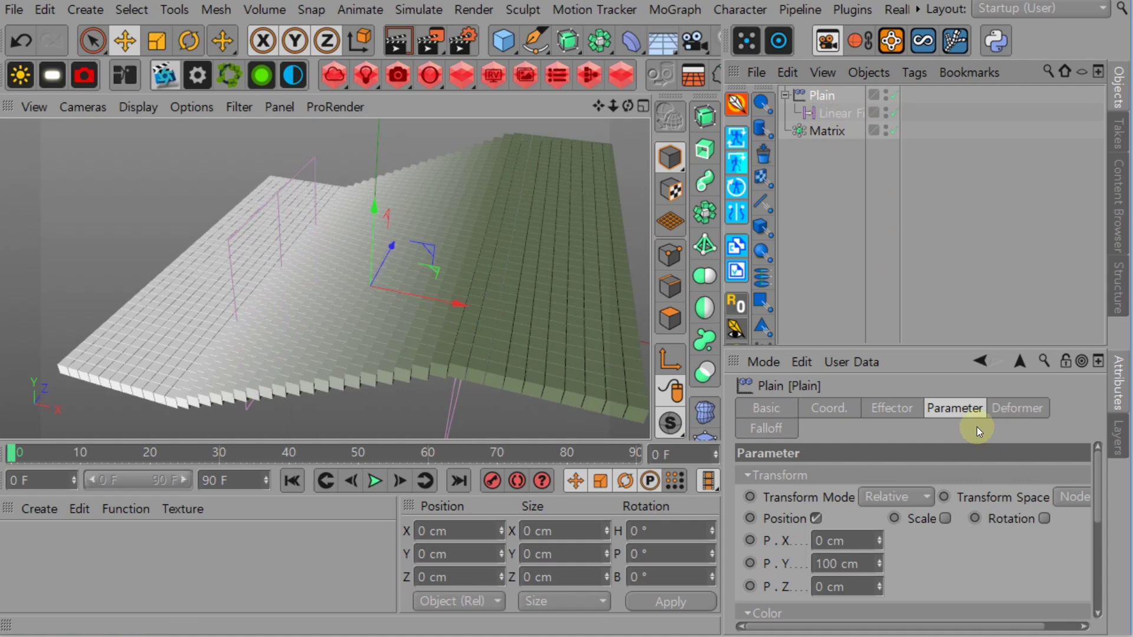
pyautogui.click(777, 430)
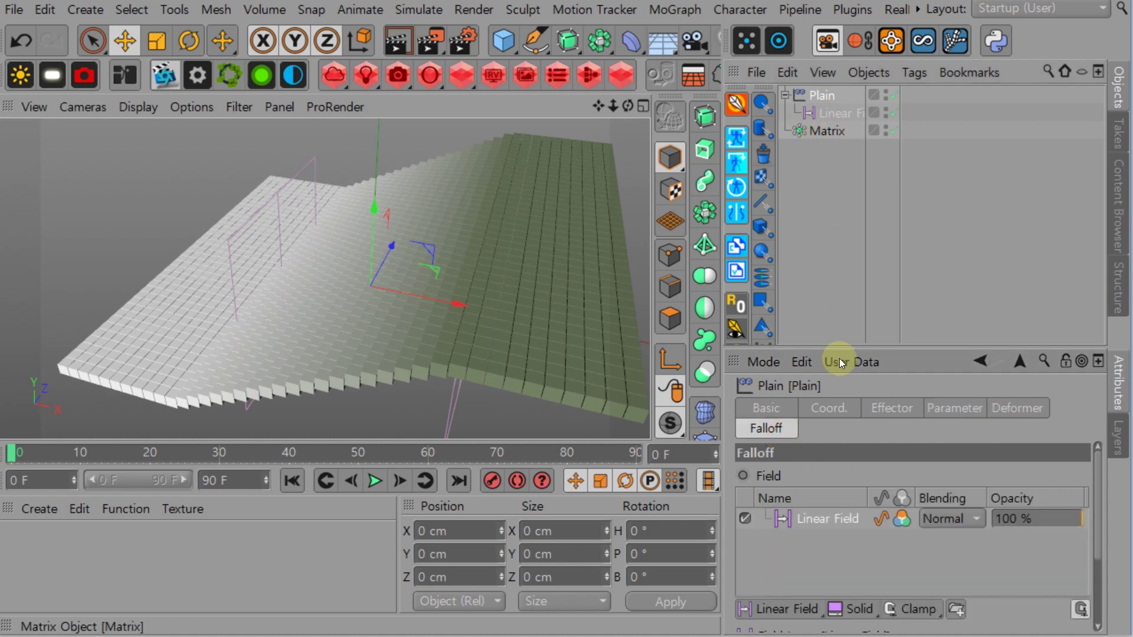
pyautogui.moveTo(859, 347); pyautogui.dragTo(859, 236)
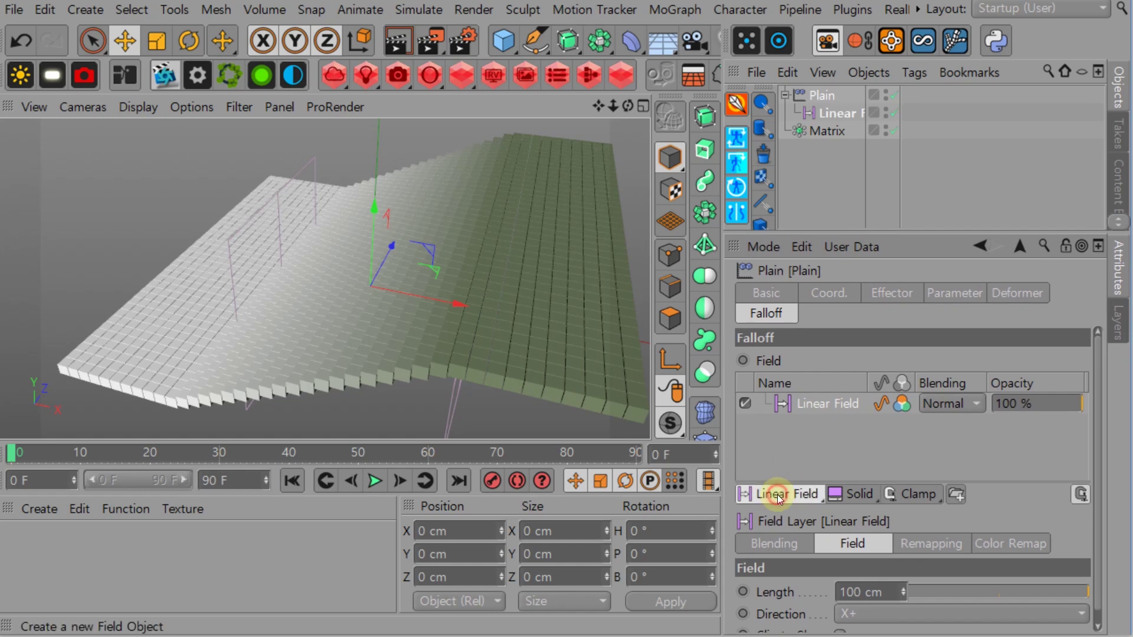
pyautogui.click(784, 493)
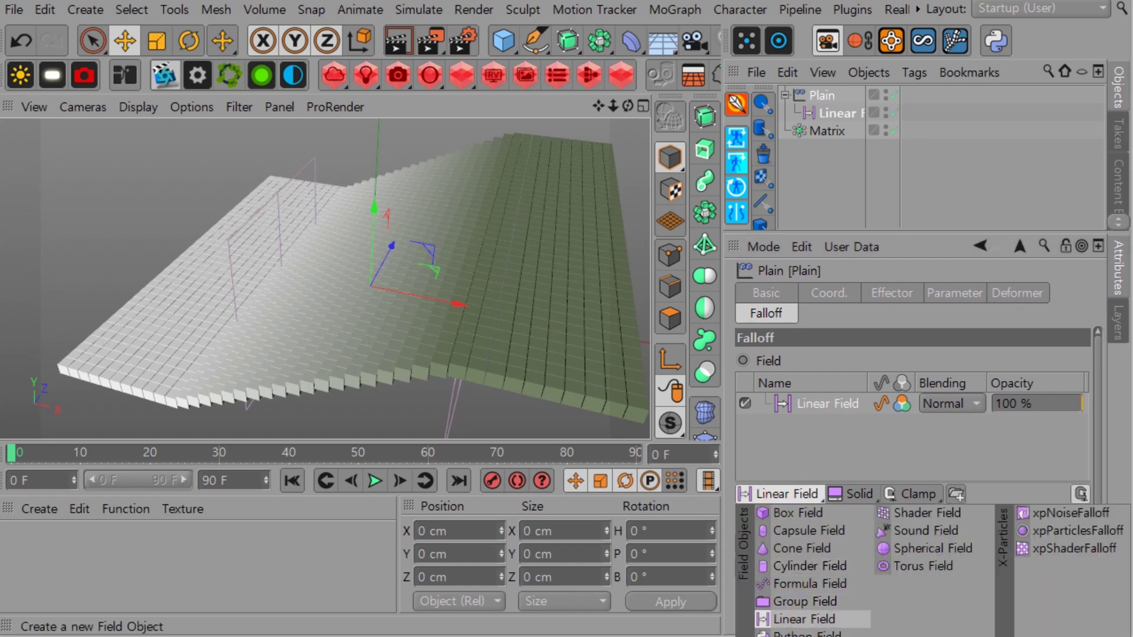
pyautogui.click(806, 629)
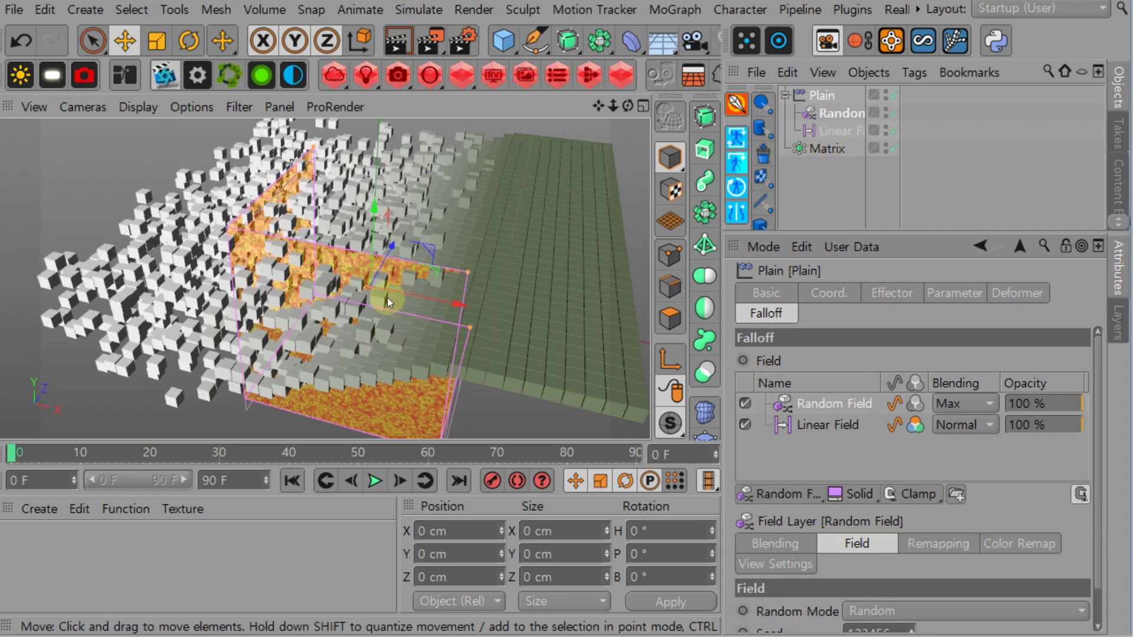
# Set the Random Field's blending mode to Overlay in the Plain effector's falloff
pyautogui.scroll(-5, 387, 297)
pyautogui.scroll(10, 379, 312)
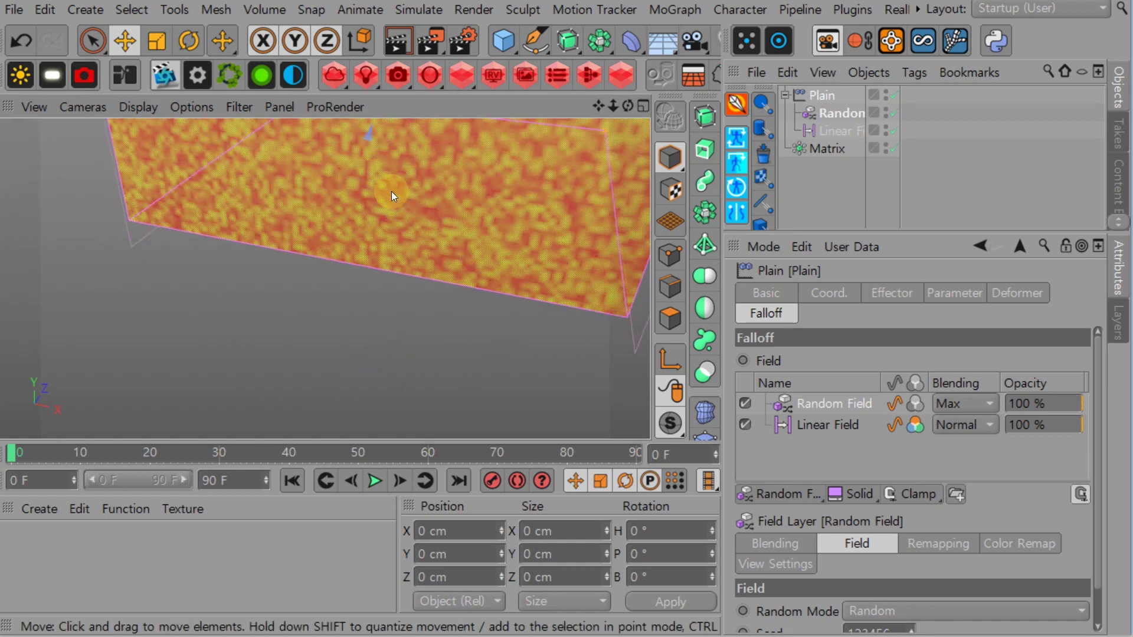
pyautogui.scroll(-6, 391, 191)
pyautogui.scroll(3, 400, 250)
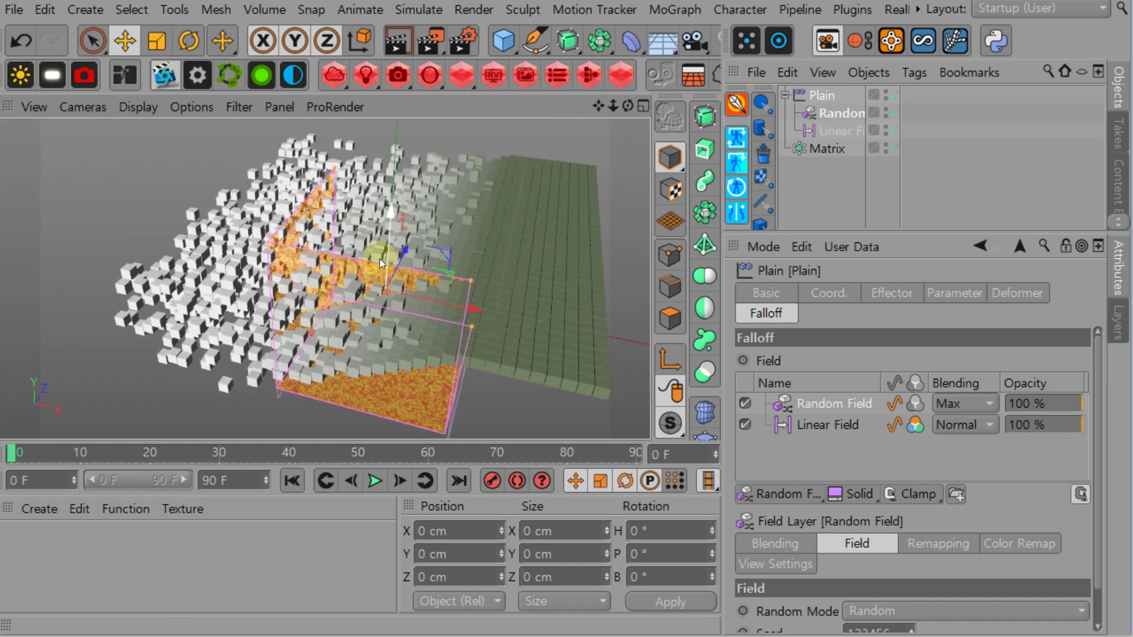
pyautogui.keyDown('alt'); pyautogui.moveTo(390, 267); pyautogui.dragTo(374, 250); pyautogui.keyUp('alt')
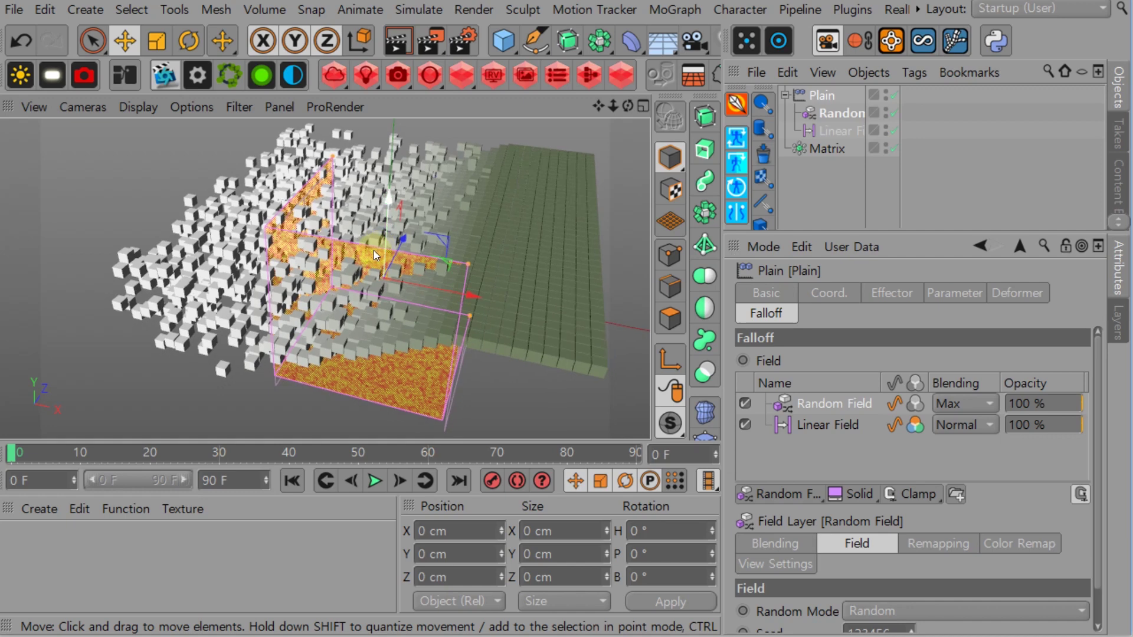
pyautogui.click(954, 407)
pyautogui.click(954, 407)
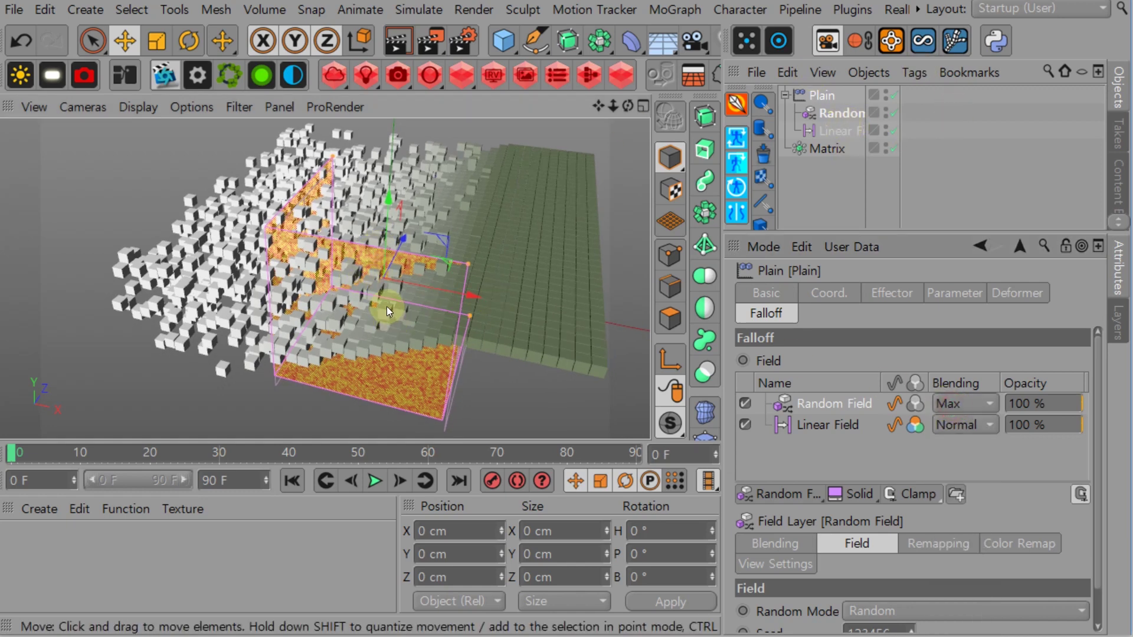
pyautogui.click(953, 402)
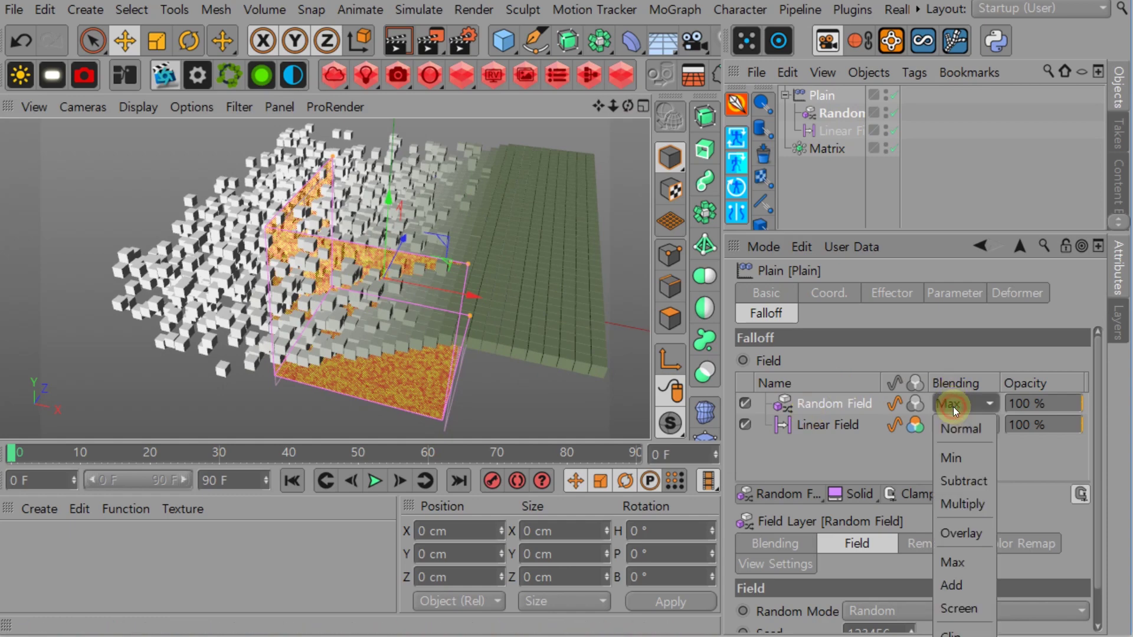
pyautogui.click(961, 531)
pyautogui.keyDown('alt'); pyautogui.moveTo(339, 300); pyautogui.dragTo(361, 279); pyautogui.keyUp('alt')
pyautogui.moveTo(417, 339)
pyautogui.keyDown('alt'); pyautogui.mouseDown()
pyautogui.moveTo(422, 269)
pyautogui.moveTo(416, 308)
pyautogui.moveTo(402, 282)
pyautogui.moveTo(373, 332)
pyautogui.moveTo(405, 336)
pyautogui.moveTo(410, 295)
pyautogui.mouseUp(); pyautogui.keyUp('alt')
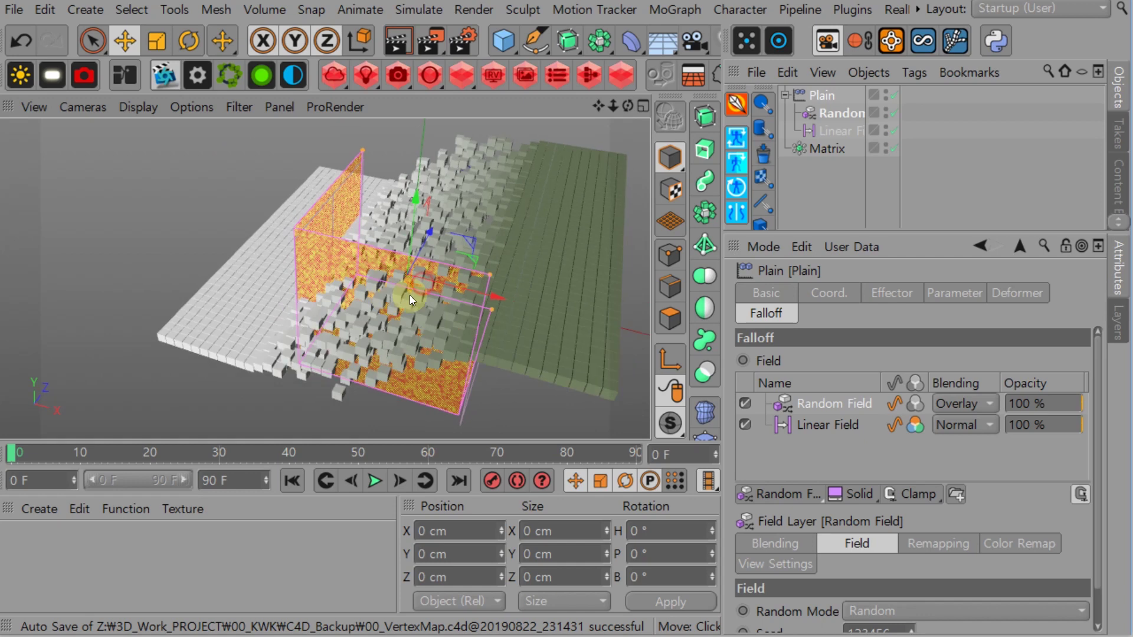
# Look through the Random Field's remapping, direction, color remap, view and field settings and return to the Plain effector's falloff
pyautogui.click(834, 403)
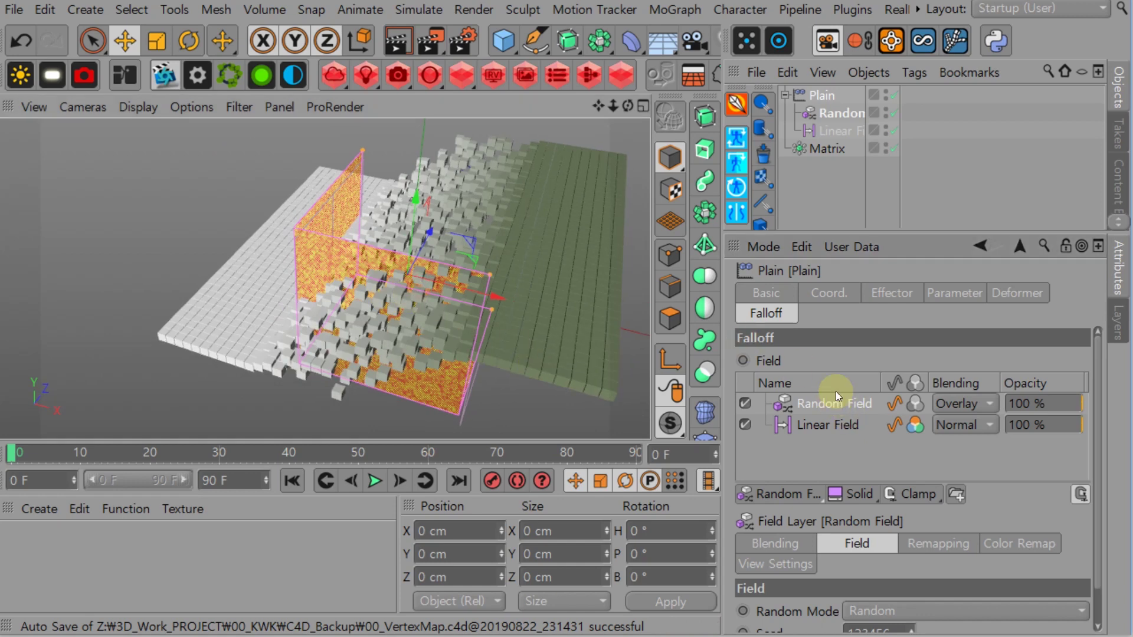
pyautogui.click(845, 115)
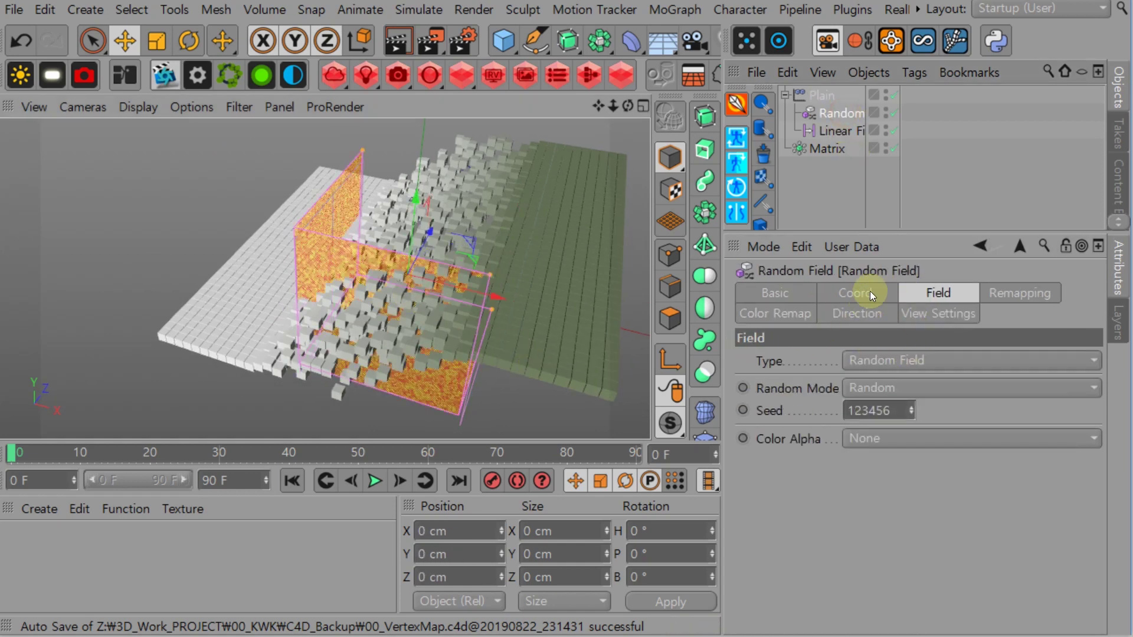
pyautogui.click(997, 293)
pyautogui.click(857, 313)
pyautogui.click(941, 316)
pyautogui.click(938, 293)
pyautogui.click(938, 313)
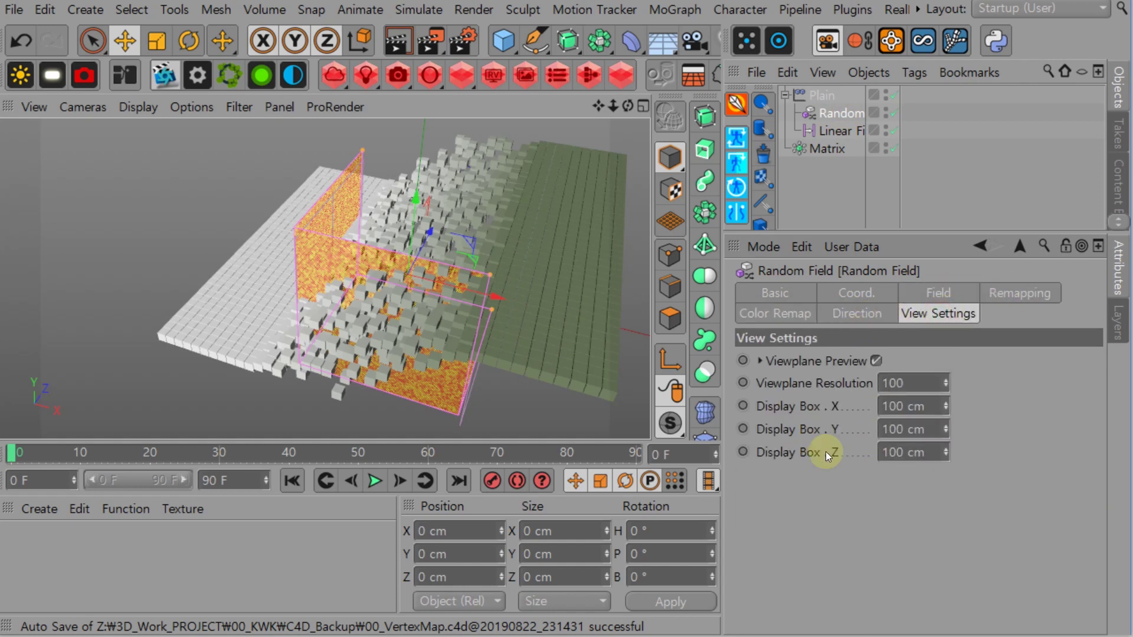
pyautogui.click(793, 314)
pyautogui.click(924, 313)
pyautogui.click(793, 314)
pyautogui.click(926, 295)
pyautogui.click(938, 312)
pyautogui.click(921, 292)
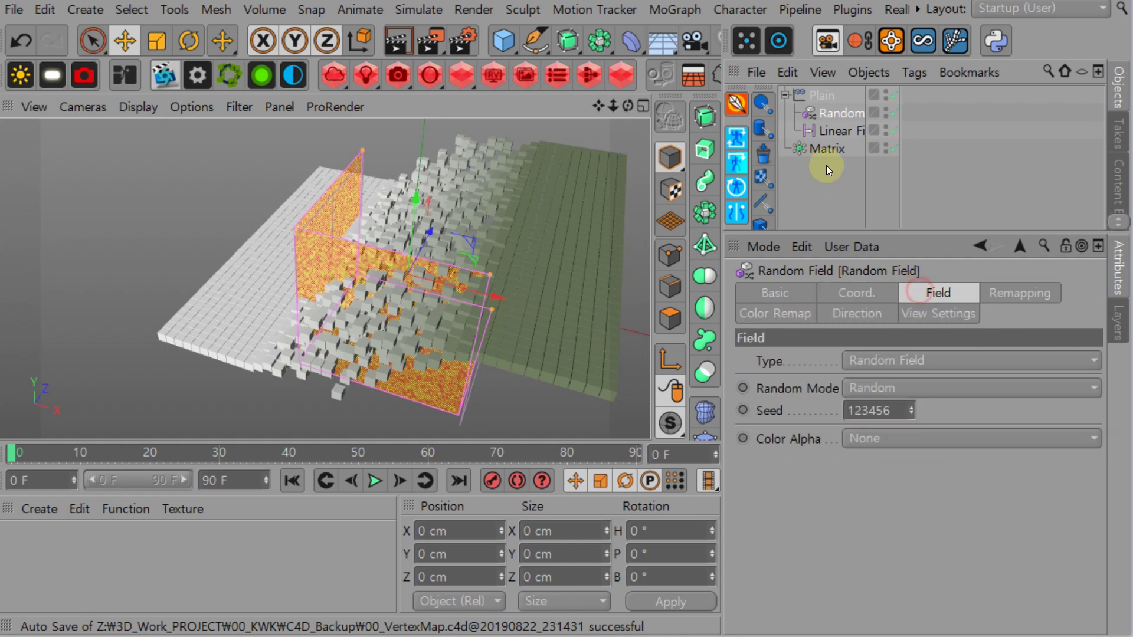
pyautogui.click(833, 132)
pyautogui.click(827, 96)
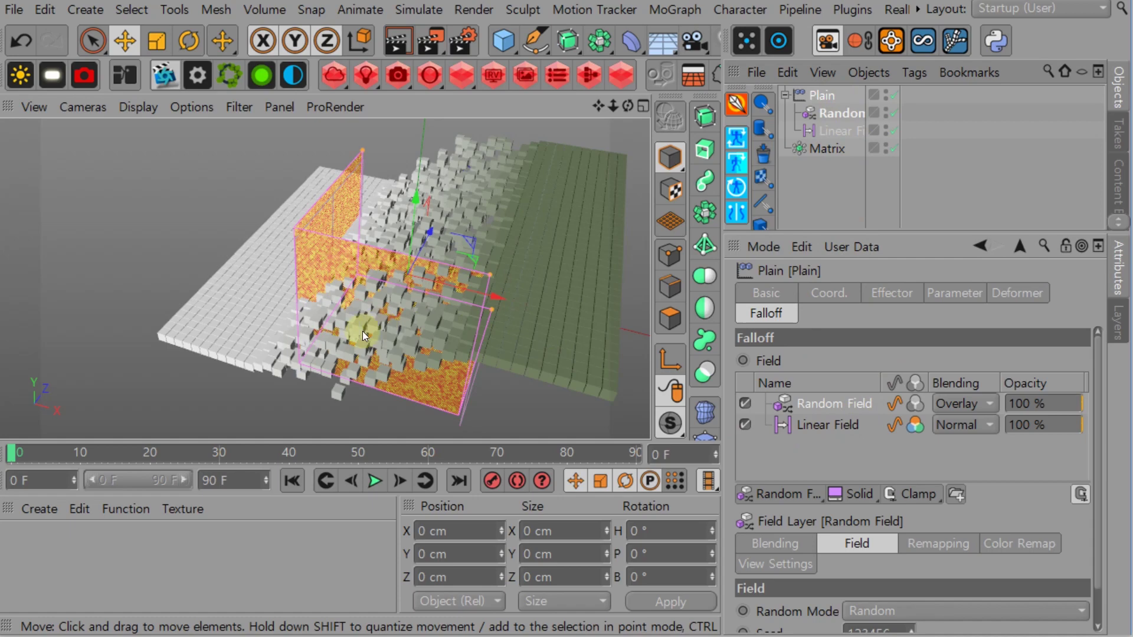
# Paint two white Doodle strokes marking both edges of the scattered transition zone on the Matrix grid
pyautogui.keyDown('alt'); pyautogui.moveTo(355, 302); pyautogui.dragTo(331, 282); pyautogui.keyUp('alt')
pyautogui.scroll(5, 338, 267)
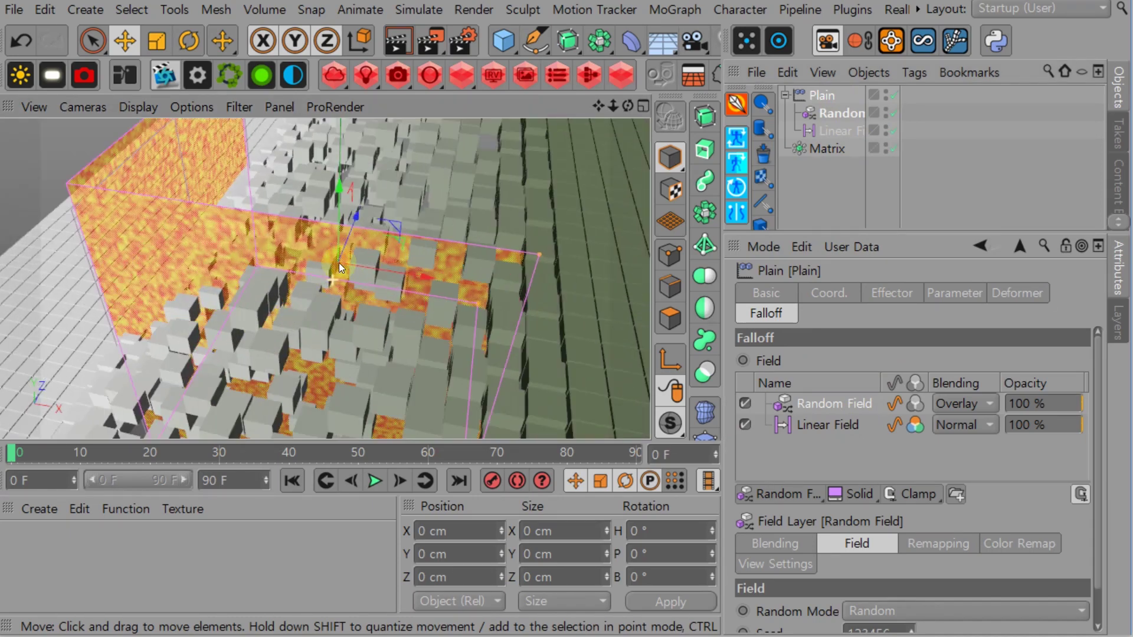
pyautogui.click(495, 232)
pyautogui.scroll(-5, 236, 196)
pyautogui.keyDown('alt'); pyautogui.moveTo(253, 212); pyautogui.dragTo(278, 301); pyautogui.keyUp('alt')
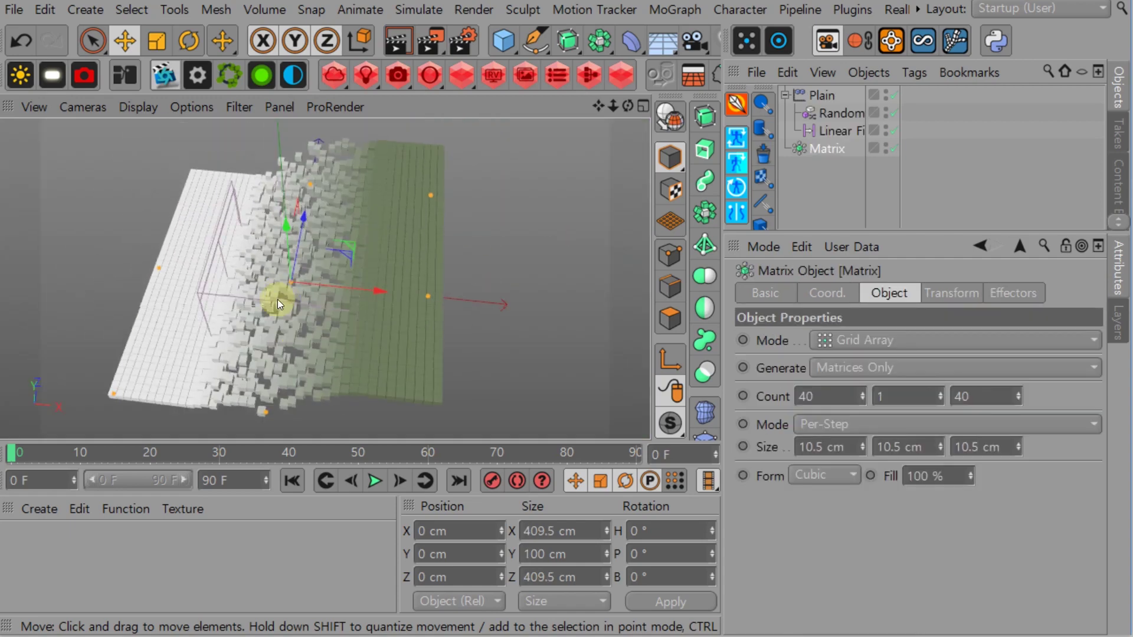
pyautogui.hotkey('shift', 'c')
pyautogui.write('dood')
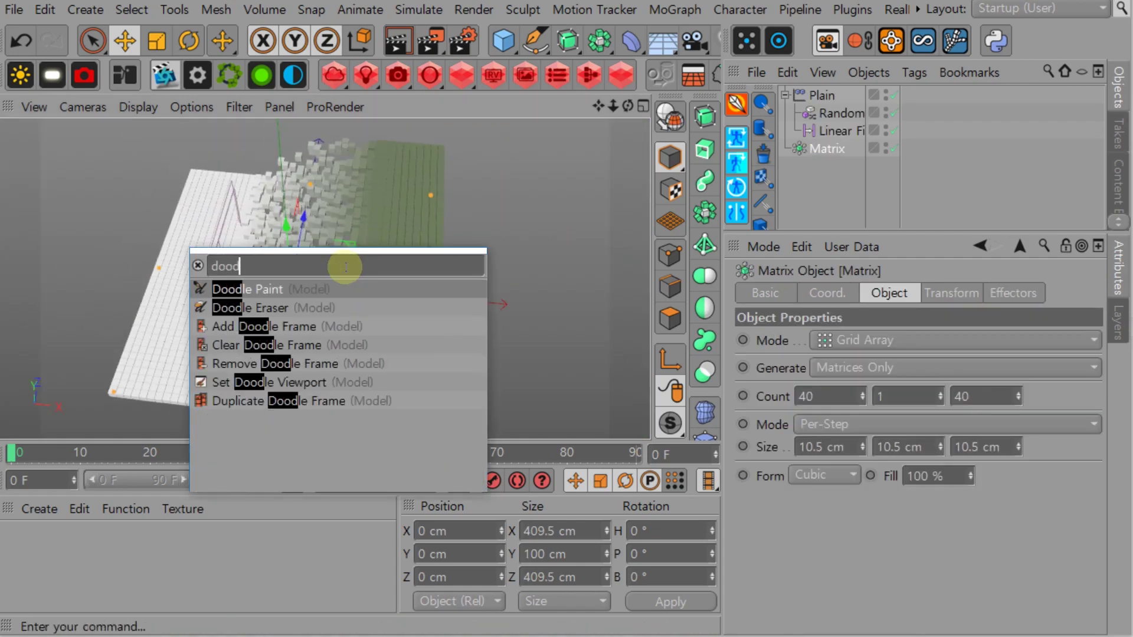
pyautogui.click(271, 291)
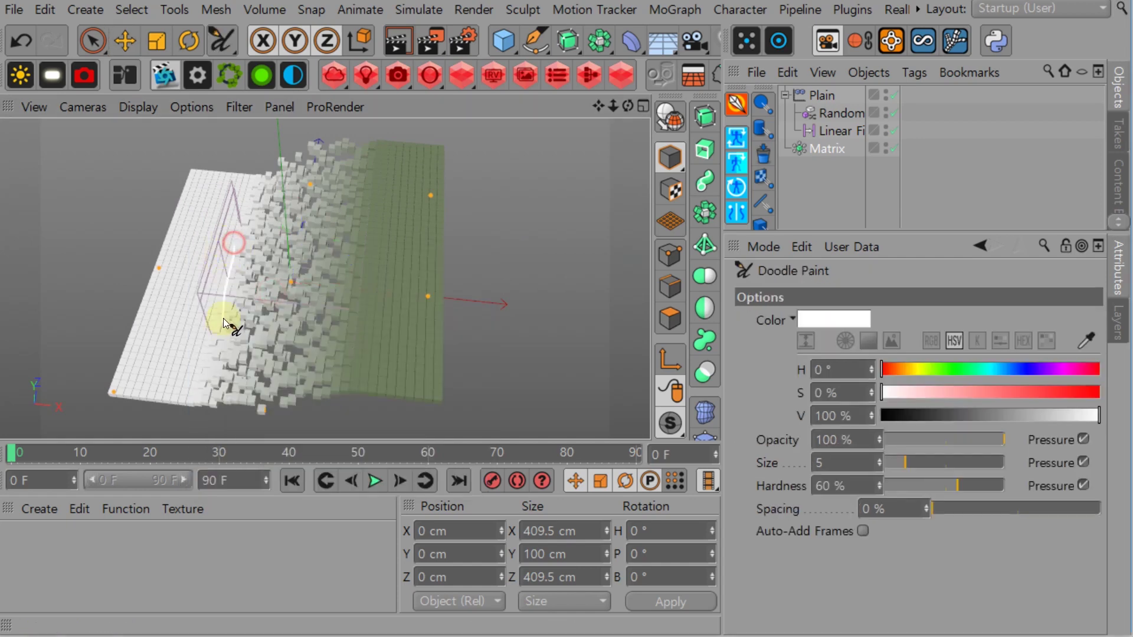
pyautogui.moveTo(222, 321); pyautogui.dragTo(223, 322)
pyautogui.moveTo(354, 295)
pyautogui.keyDown('alt'); pyautogui.mouseDown()
pyautogui.moveTo(316, 324)
pyautogui.moveTo(317, 339)
pyautogui.mouseUp(); pyautogui.keyUp('alt')
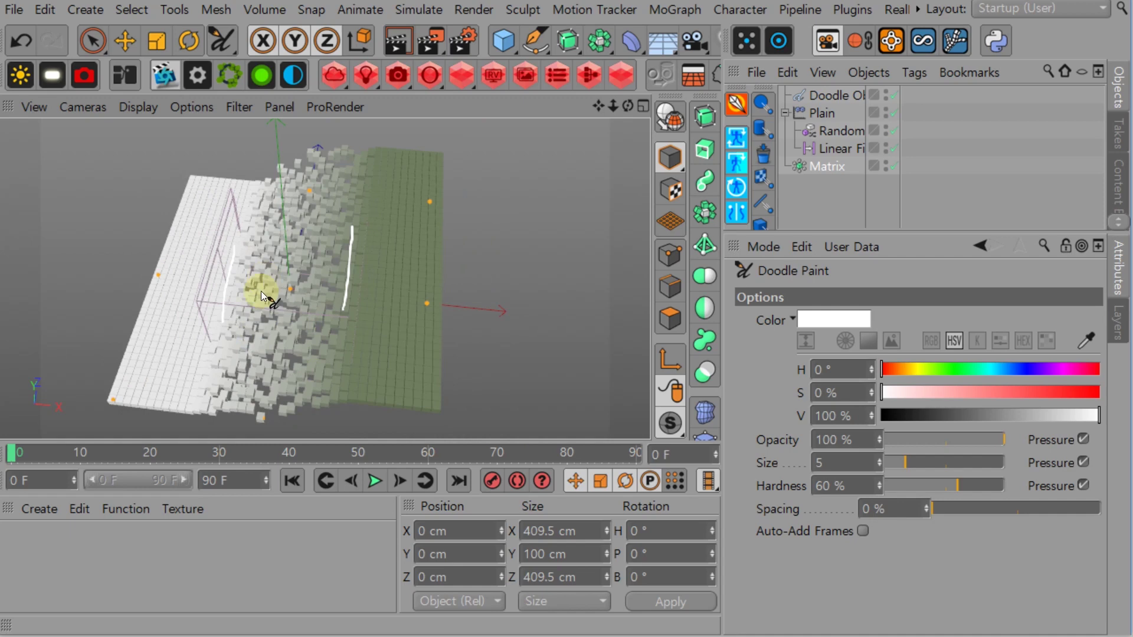
# Examine how the Random Field and Linear Field extents line up with the scattered transition zone of the Matrix grid
pyautogui.click(841, 132)
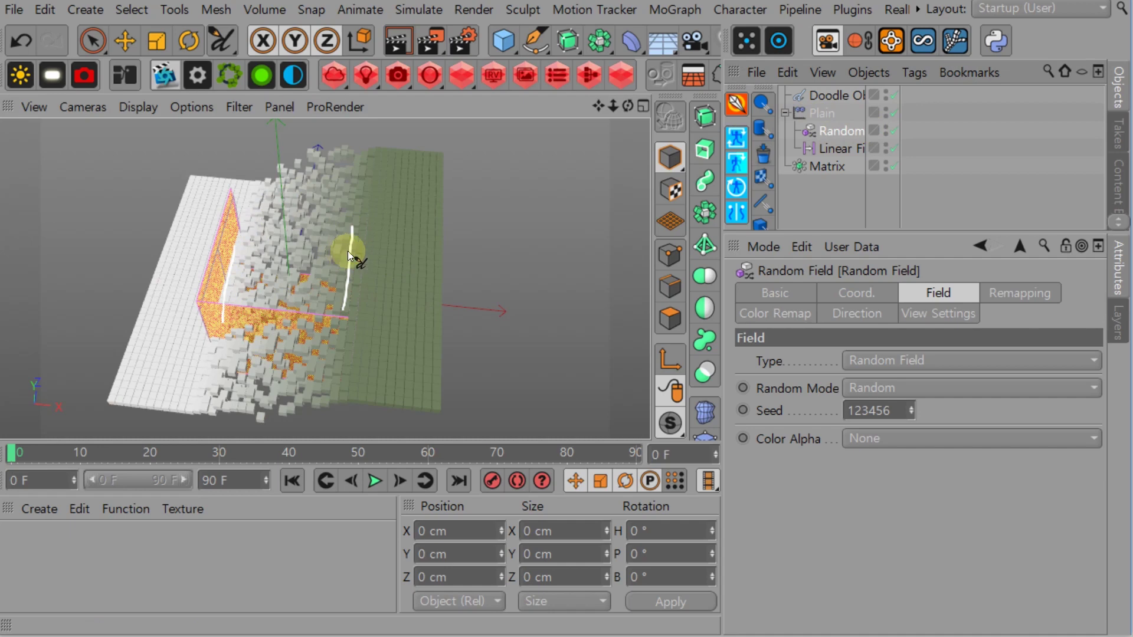
pyautogui.press('e')
pyautogui.keyDown('alt'); pyautogui.moveTo(327, 358); pyautogui.dragTo(284, 259); pyautogui.keyUp('alt')
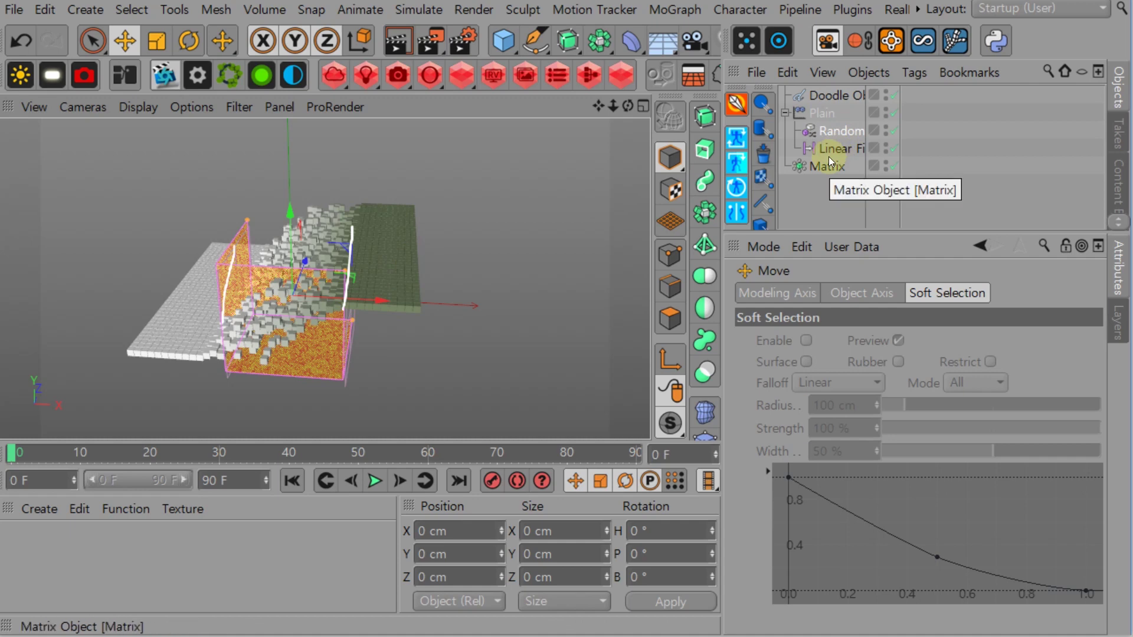
pyautogui.click(814, 150)
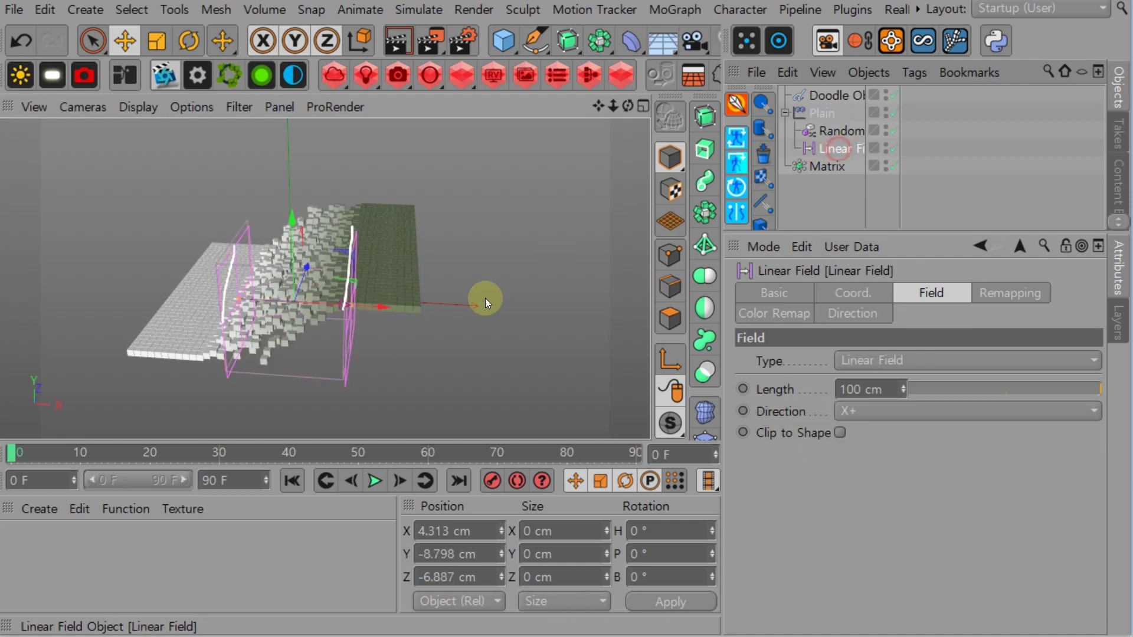
pyautogui.scroll(6, 296, 342)
pyautogui.keyDown('alt'); pyautogui.moveTo(293, 284); pyautogui.dragTo(366, 346); pyautogui.keyUp('alt')
pyautogui.keyDown('alt'); pyautogui.moveTo(368, 306); pyautogui.dragTo(369, 272); pyautogui.keyUp('alt')
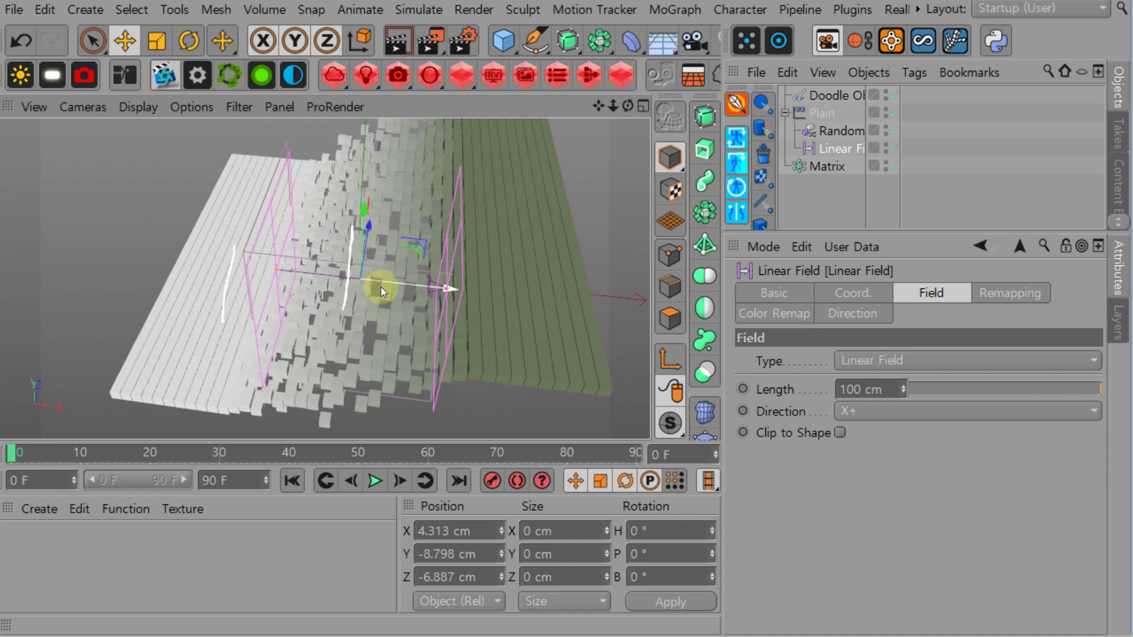
pyautogui.moveTo(380, 287)
pyautogui.keyDown('alt'); pyautogui.mouseDown()
pyautogui.moveTo(420, 130)
pyautogui.moveTo(415, 235)
pyautogui.mouseUp(); pyautogui.keyUp('alt')
# Delete the Doodle Object from the scene
pyautogui.click(835, 95)
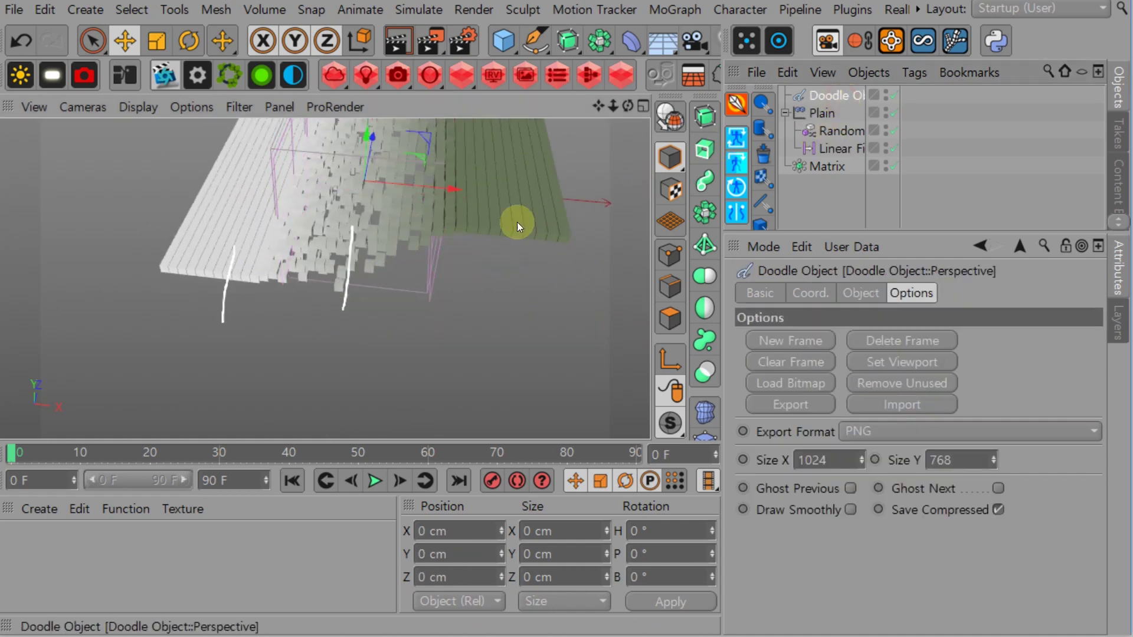
pyautogui.press('Delete')
pyautogui.moveTo(417, 283)
pyautogui.keyDown('alt'); pyautogui.mouseDown()
pyautogui.moveTo(336, 243)
pyautogui.moveTo(329, 284)
pyautogui.mouseUp(); pyautogui.keyUp('alt')
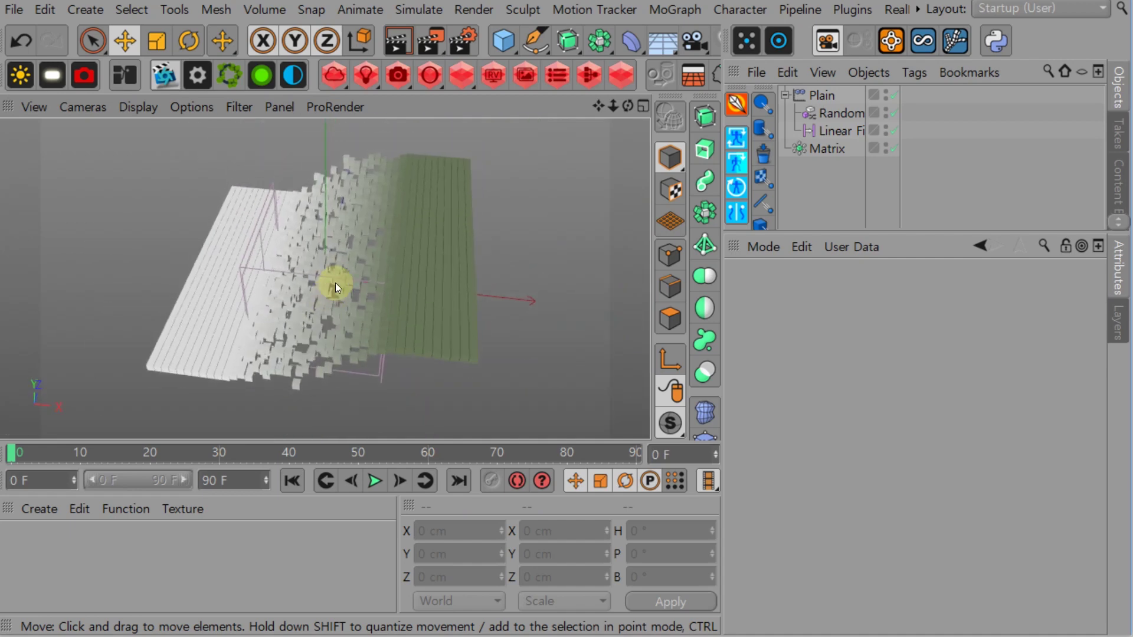
# Switch to the 00_VertexMap.c4d project and shift the Morph deformer's Linear Field to about X 343.6 cm
pyautogui.press('v')
pyautogui.moveTo(377, 282)
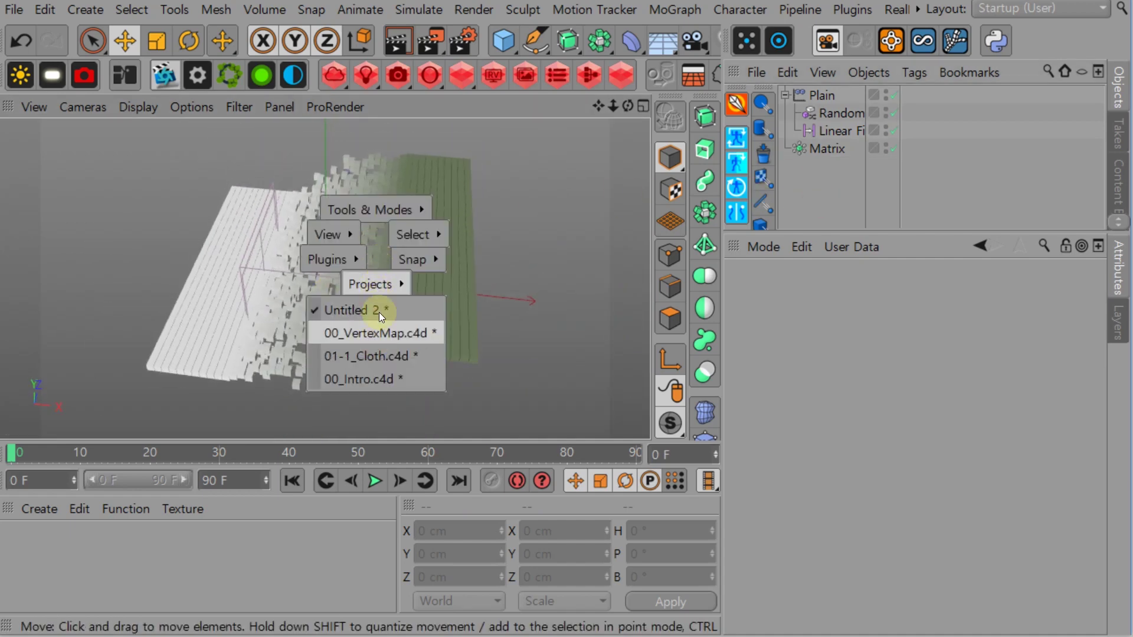
pyautogui.click(385, 331)
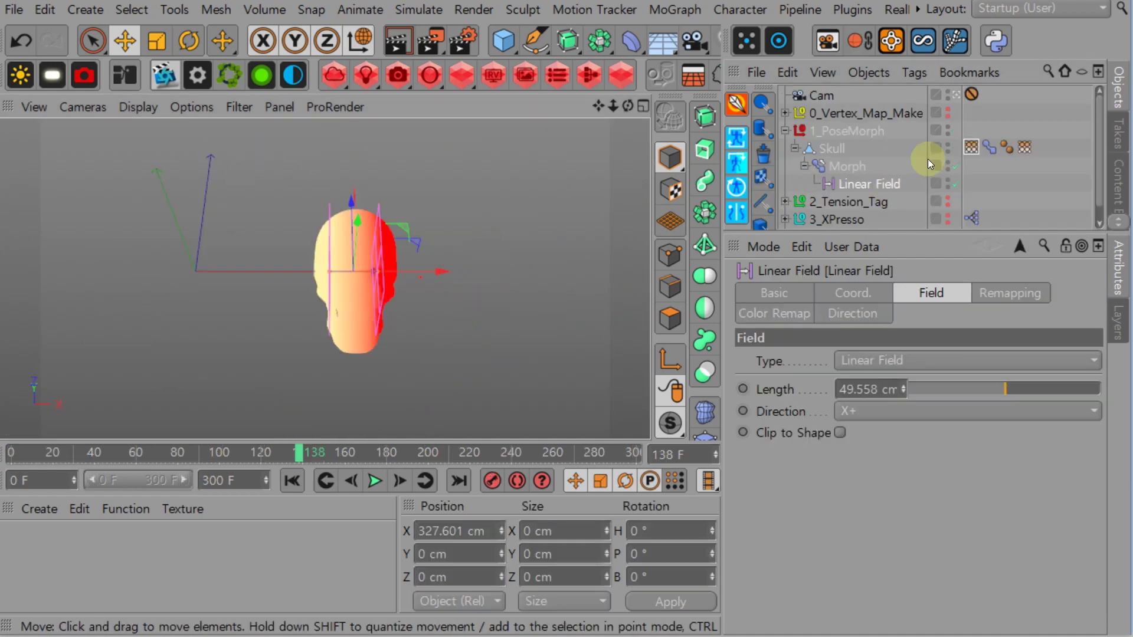
pyautogui.moveTo(444, 270); pyautogui.dragTo(366, 237)
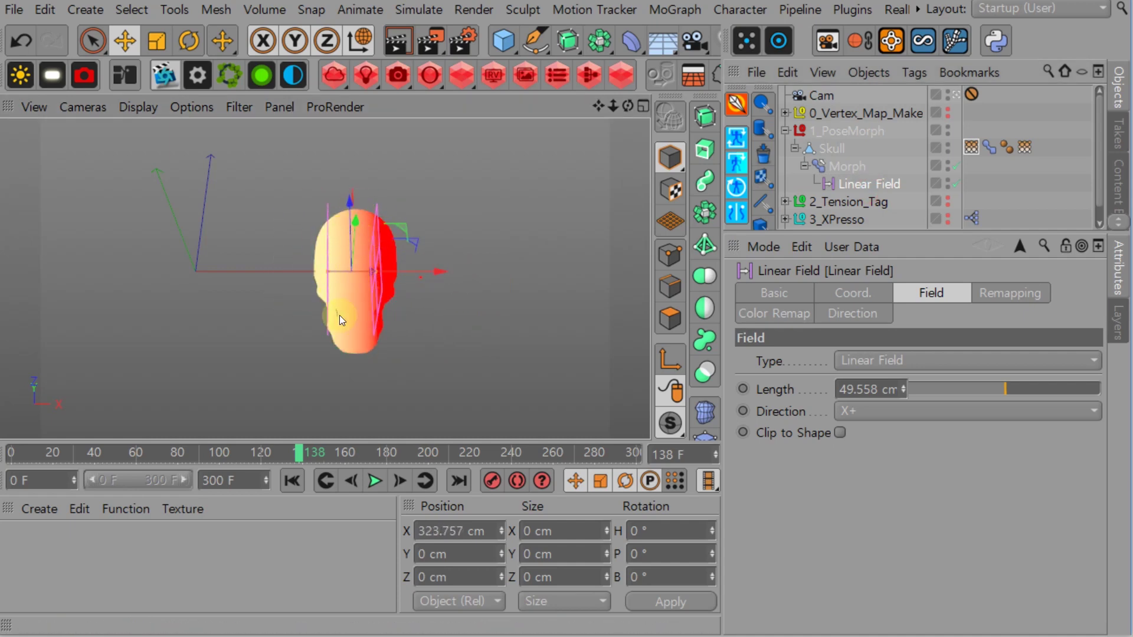
pyautogui.moveTo(441, 271)
pyautogui.mouseDown()
pyautogui.moveTo(428, 266)
pyautogui.moveTo(455, 271)
pyautogui.mouseUp()
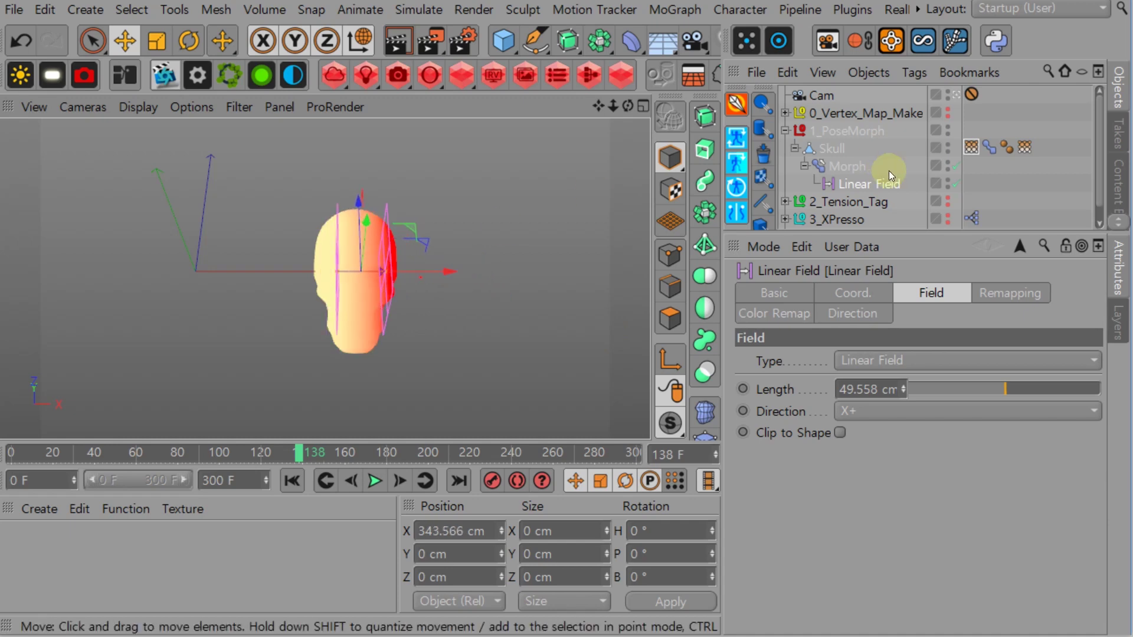
# Add a Random Field above the Linear Field in the Morph deformer's falloff and set its blending to Overlay
pyautogui.click(1009, 295)
pyautogui.click(852, 314)
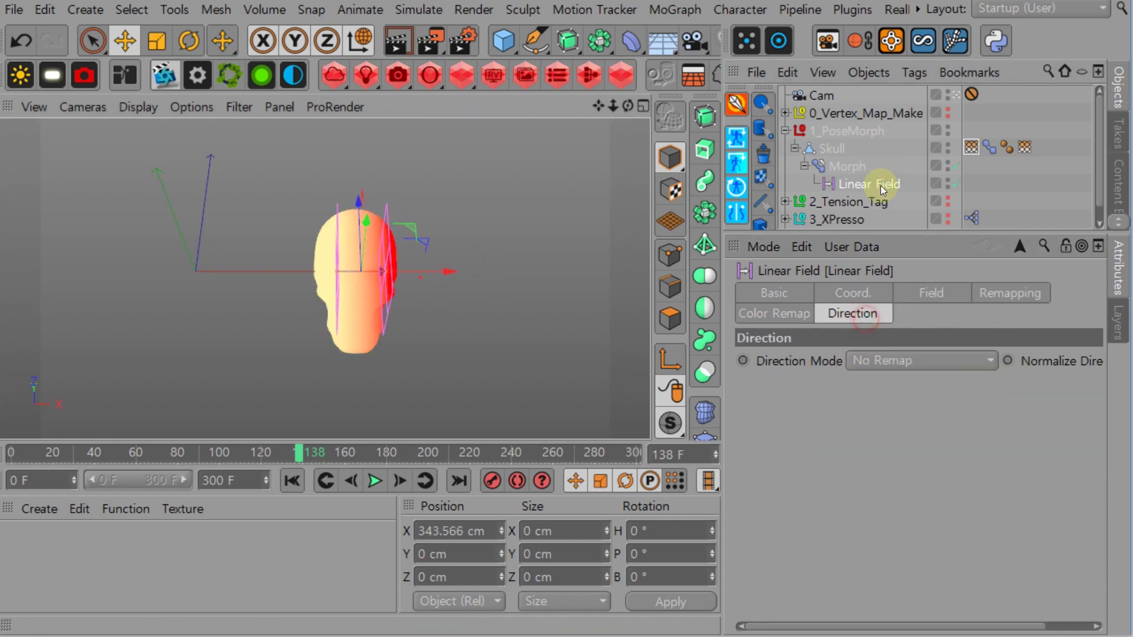
pyautogui.click(848, 166)
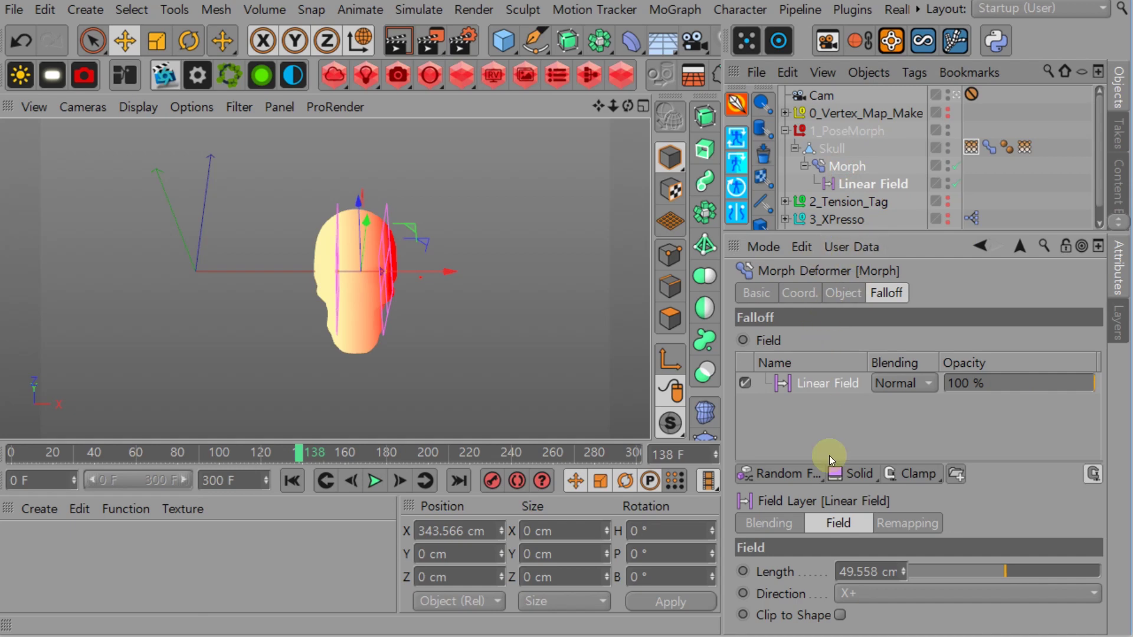
pyautogui.click(792, 473)
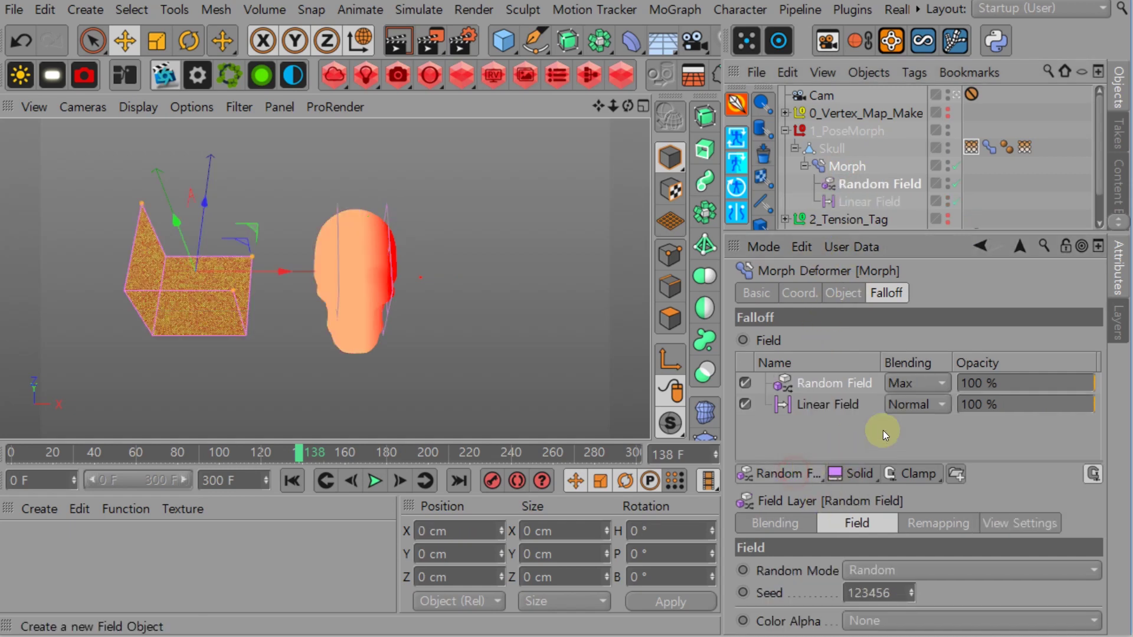
pyautogui.click(896, 383)
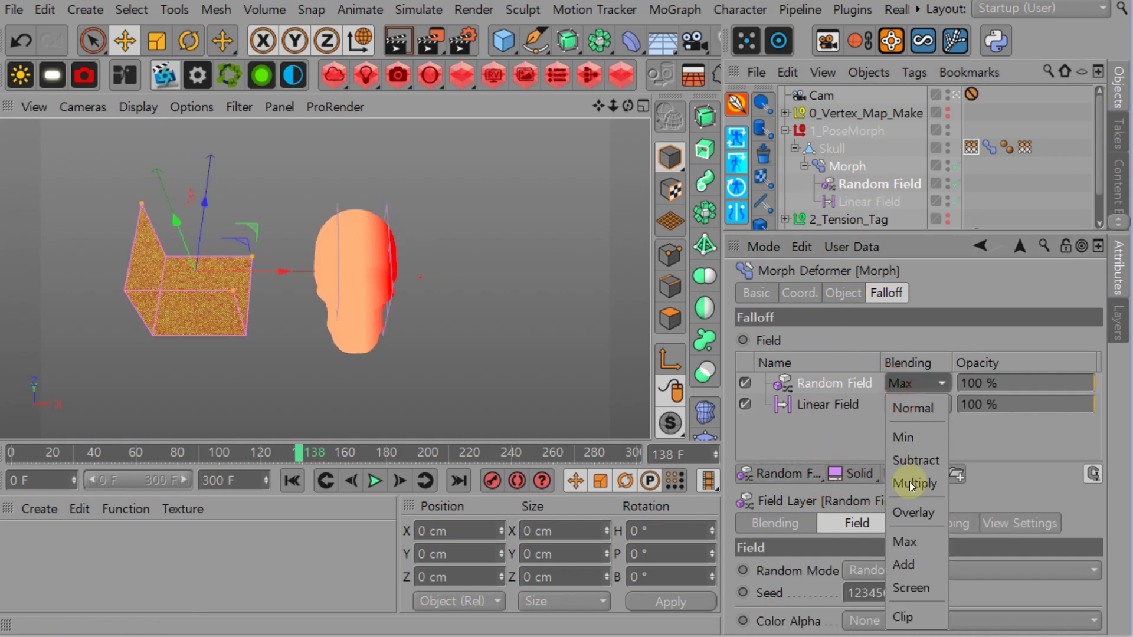
pyautogui.click(914, 513)
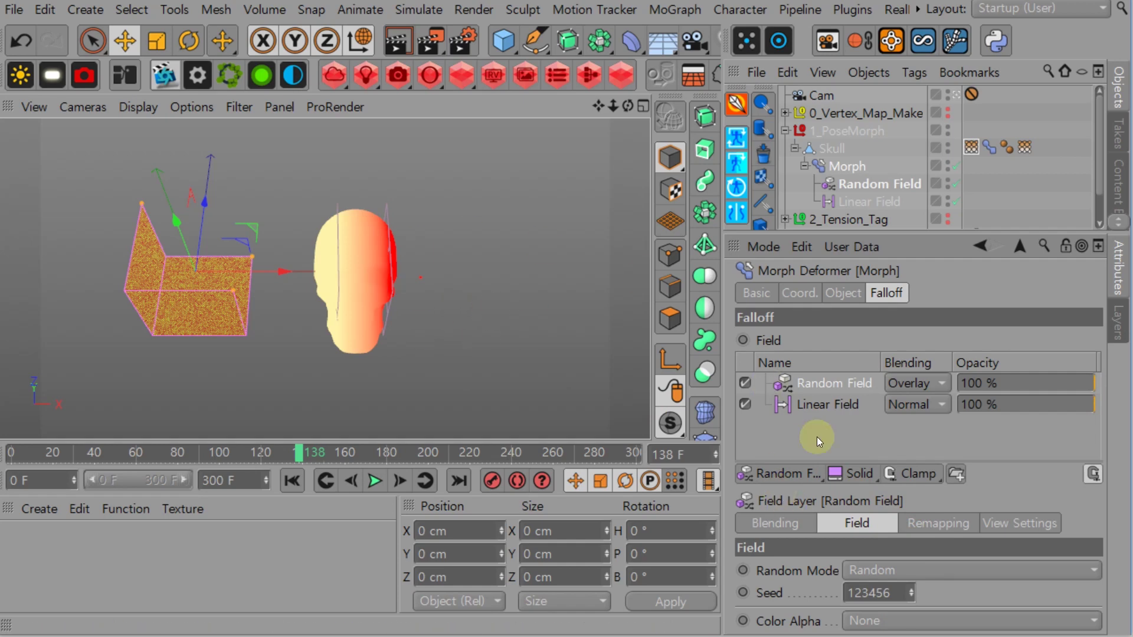
# Set the Random Mode of the Morph deformer's Random Field to Noise
pyautogui.click(835, 386)
pyautogui.click(887, 183)
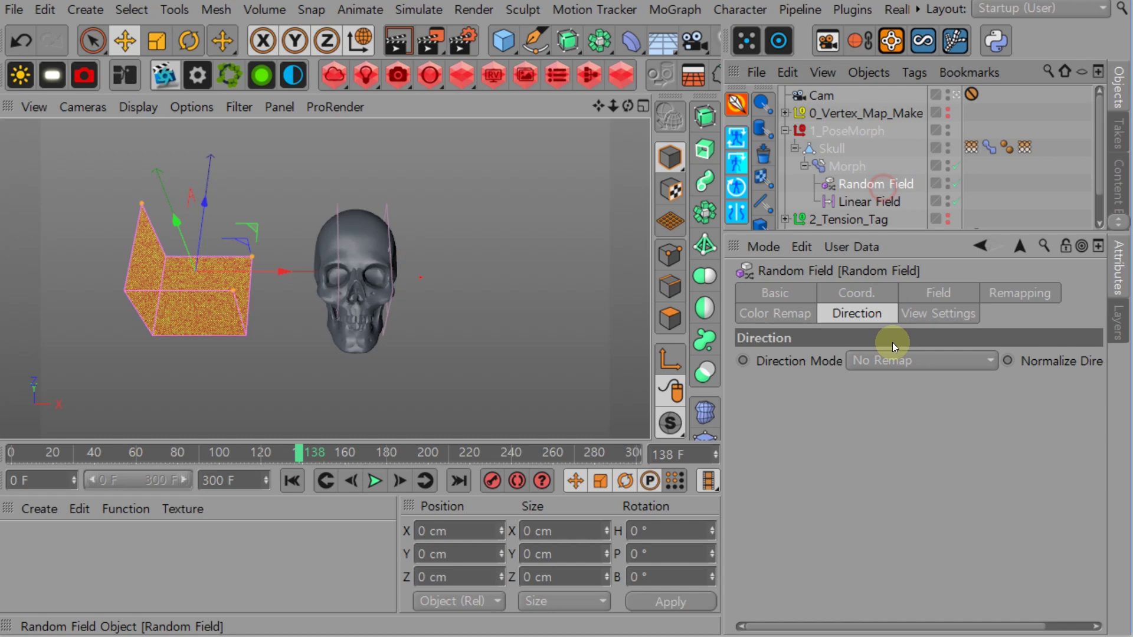
pyautogui.click(922, 302)
pyautogui.click(857, 314)
pyautogui.click(771, 311)
pyautogui.click(1019, 292)
pyautogui.click(935, 294)
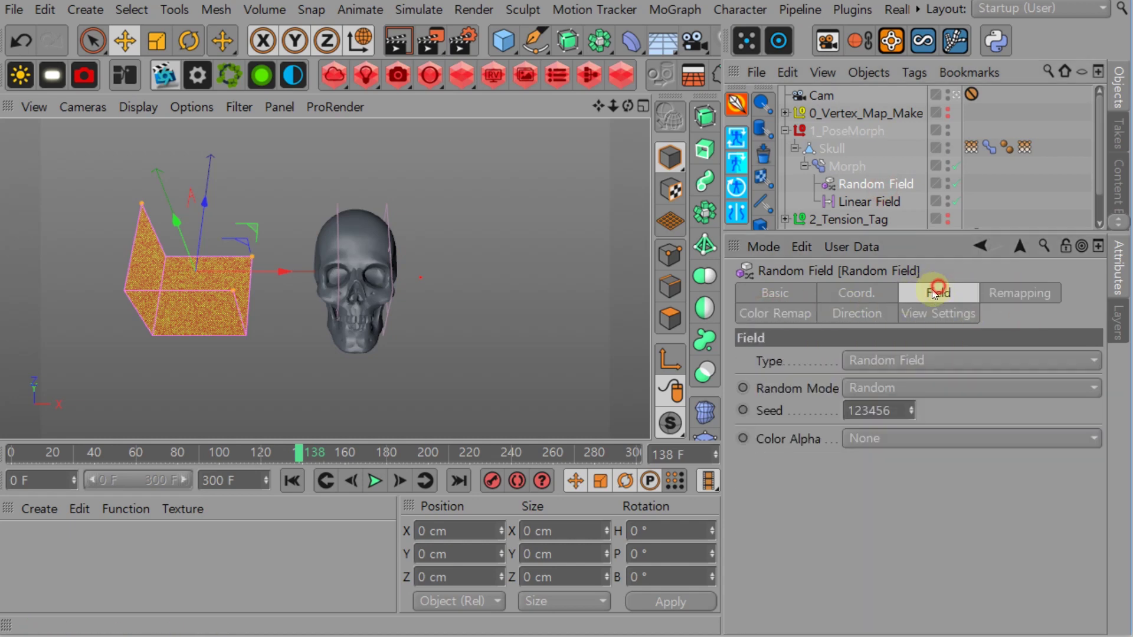
pyautogui.click(869, 362)
pyautogui.click(869, 361)
pyautogui.click(875, 383)
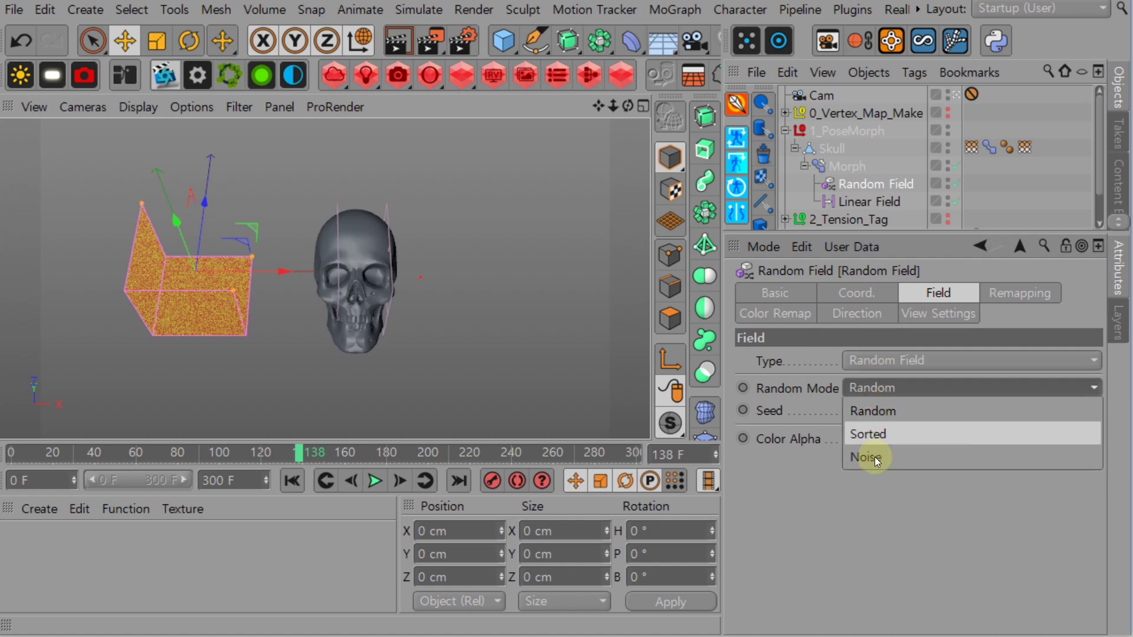
pyautogui.click(875, 457)
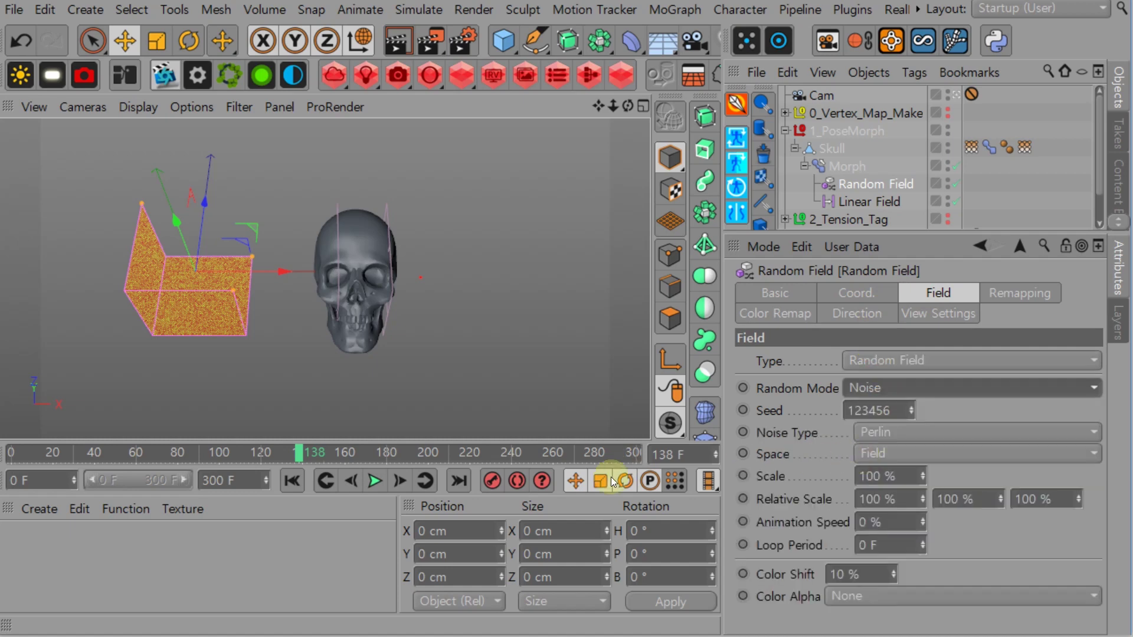
# Display the skull's first vertex map and inspect the Random and Linear Fields driving the Morph deformer's falloff
pyautogui.click(862, 204)
pyautogui.click(972, 149)
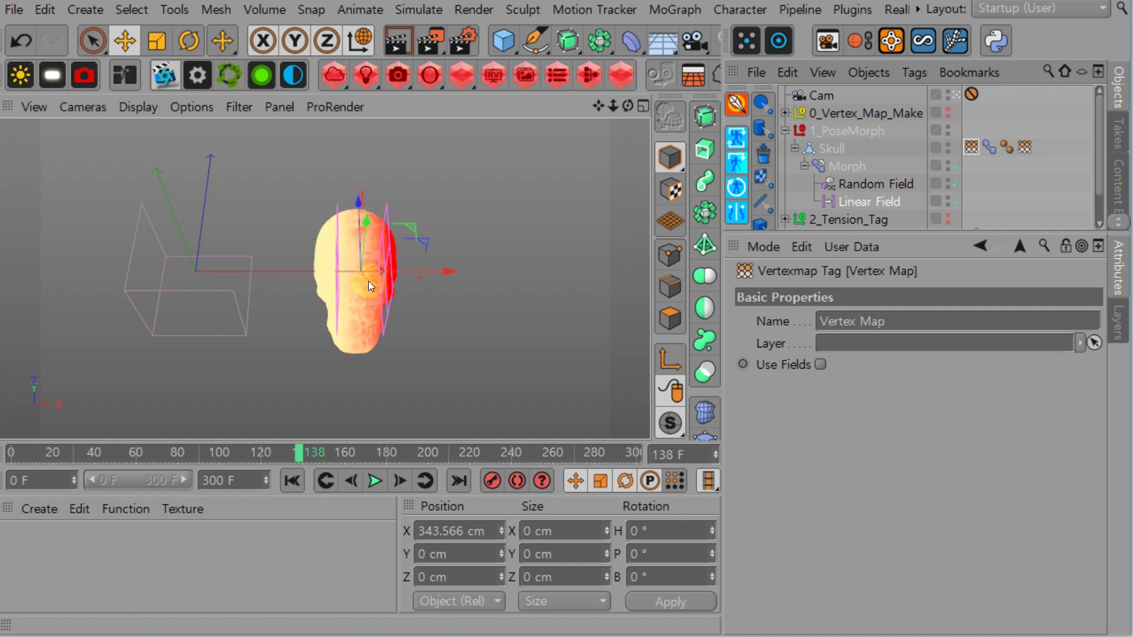
pyautogui.click(851, 185)
pyautogui.click(847, 167)
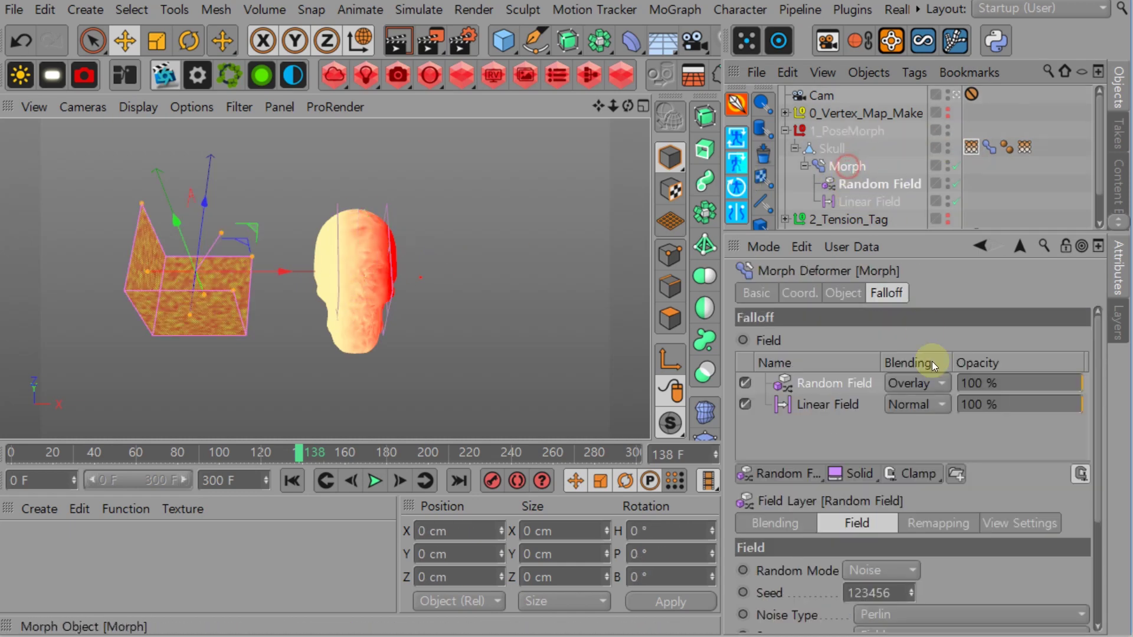
pyautogui.click(866, 204)
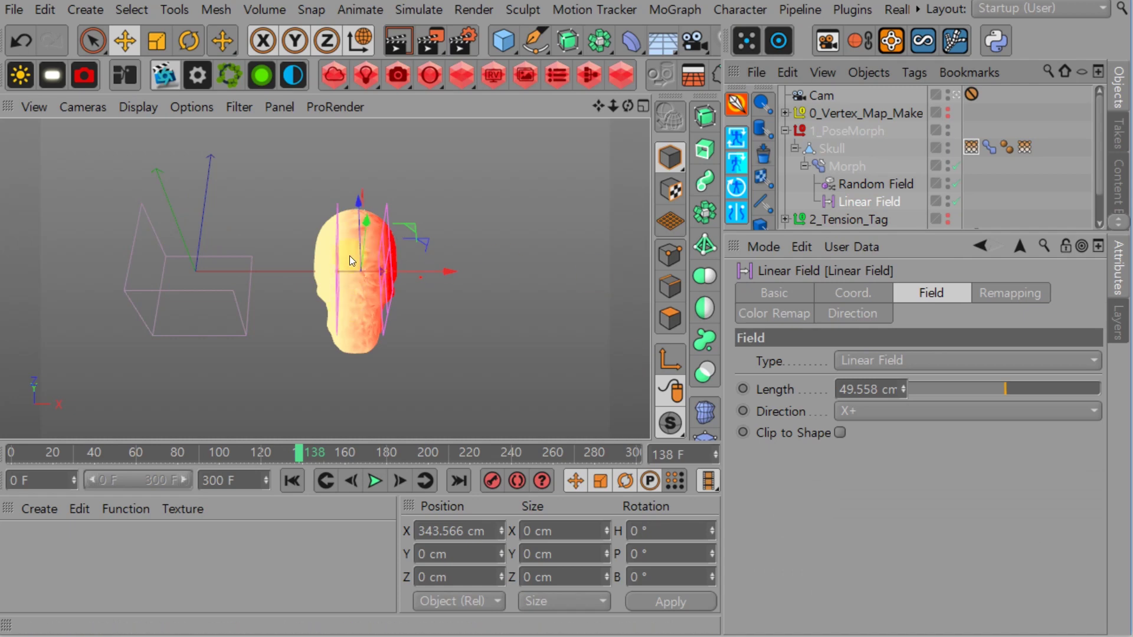
# Toggle the Random Field layer off and on in the Morph deformer's falloff to compare its effect on the vertex map
pyautogui.click(847, 166)
pyautogui.click(748, 385)
pyautogui.click(747, 385)
pyautogui.click(746, 385)
pyautogui.click(746, 385)
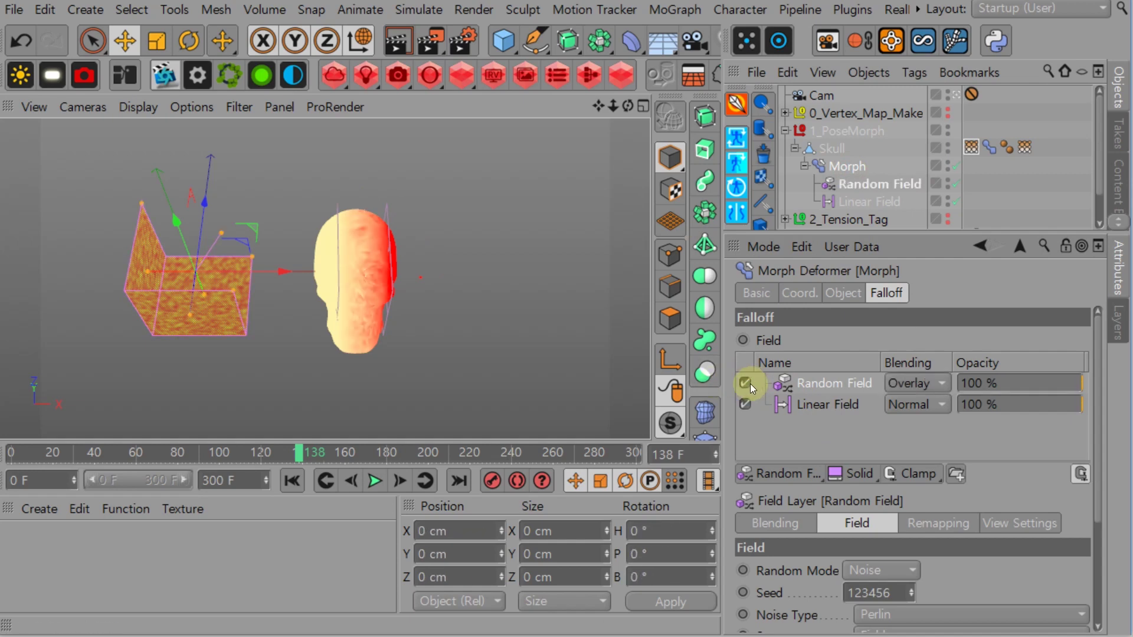
pyautogui.click(794, 388)
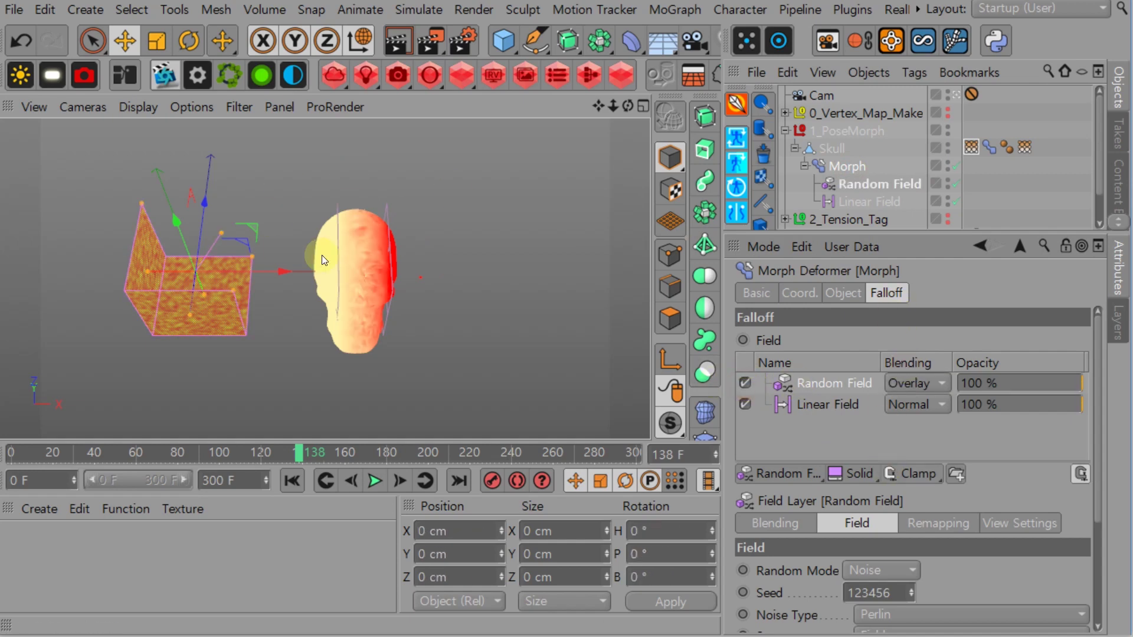
# Switch to the Plain effector project and toggle the value channel of the Linear Field off and on in its falloff
pyautogui.press('v')
pyautogui.moveTo(372, 264)
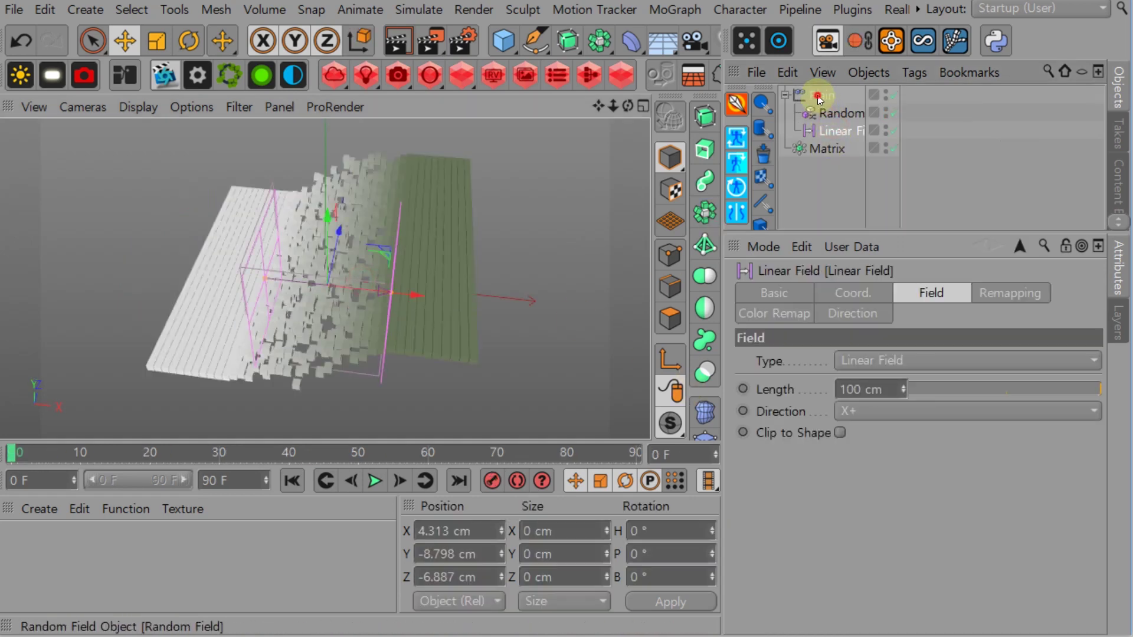
pyautogui.click(818, 97)
pyautogui.click(916, 406)
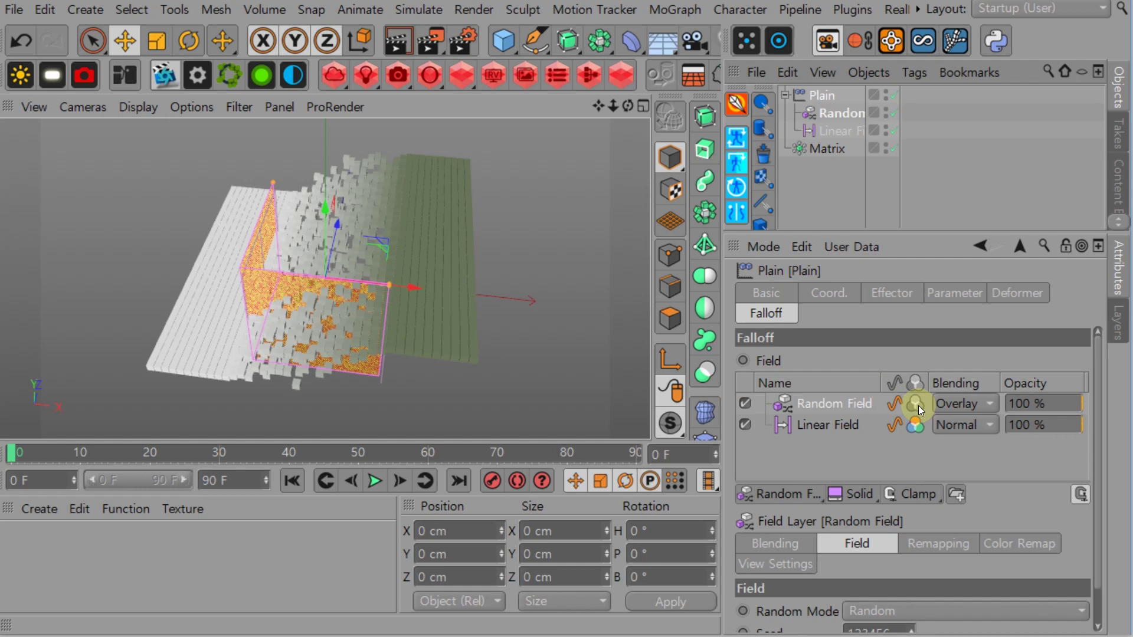
pyautogui.click(895, 406)
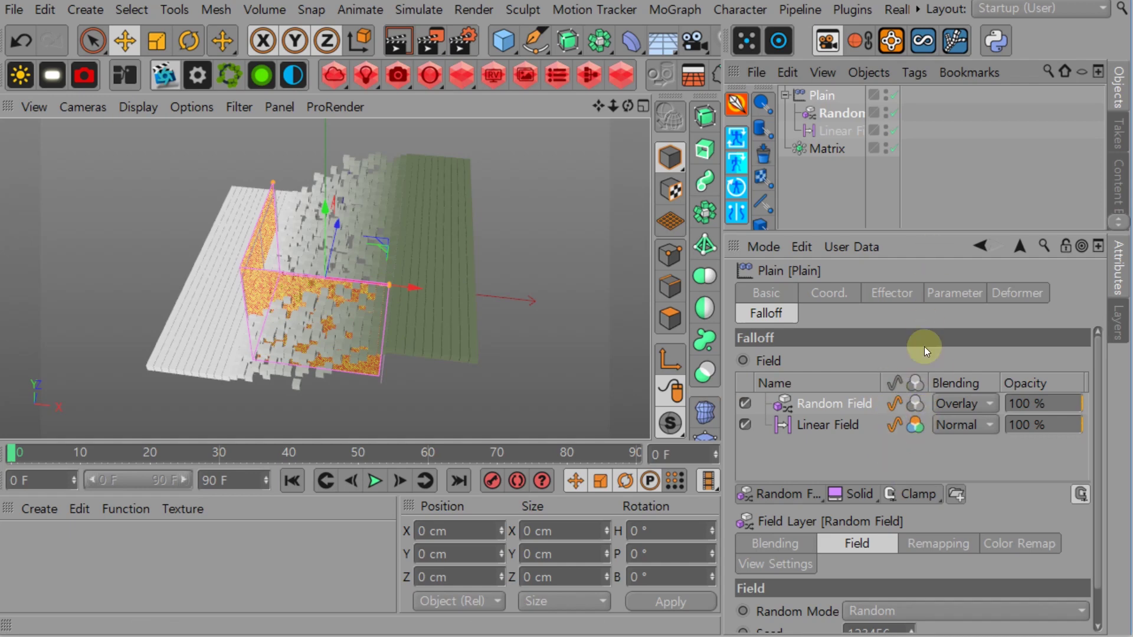
pyautogui.click(895, 425)
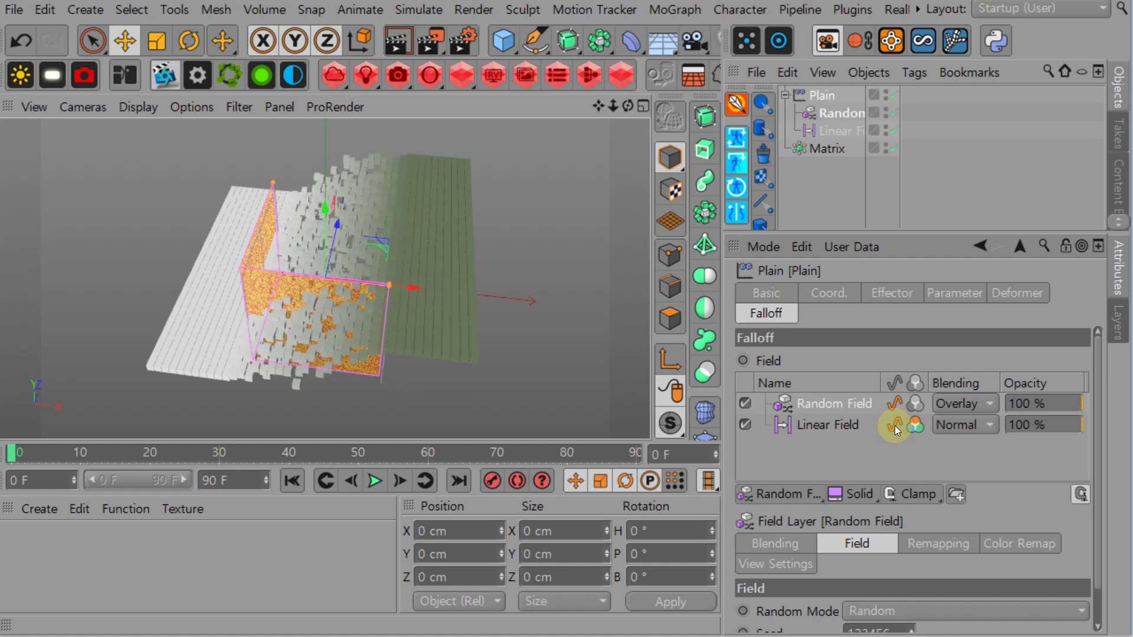
pyautogui.click(894, 425)
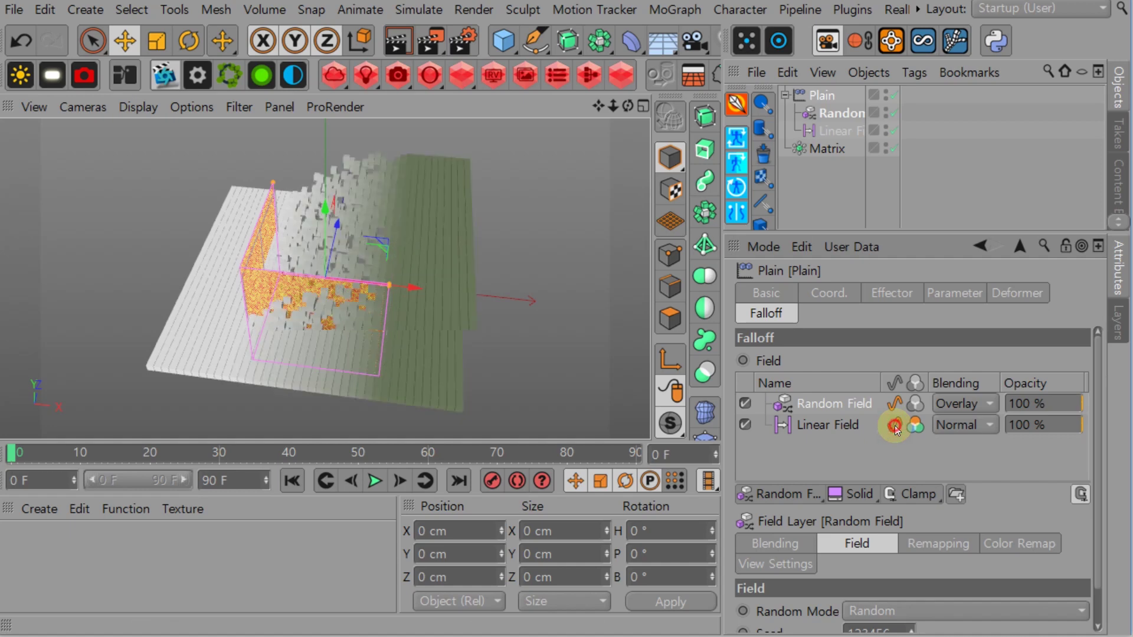
pyautogui.click(895, 425)
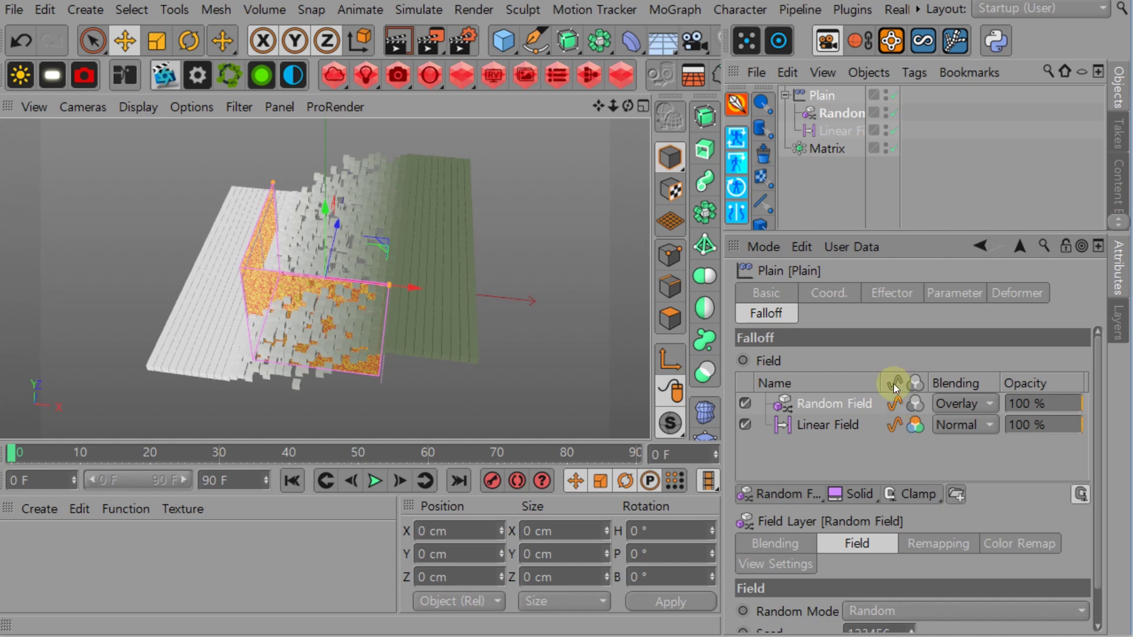
# Toggle the Linear Field's color channel repeatedly in the Plain effector's falloff to compare the Matrix colors
pyautogui.click(915, 426)
pyautogui.click(915, 426)
pyautogui.click(916, 426)
pyautogui.click(915, 426)
pyautogui.click(915, 426)
pyautogui.click(916, 426)
pyautogui.click(915, 426)
pyautogui.click(915, 426)
pyautogui.click(915, 426)
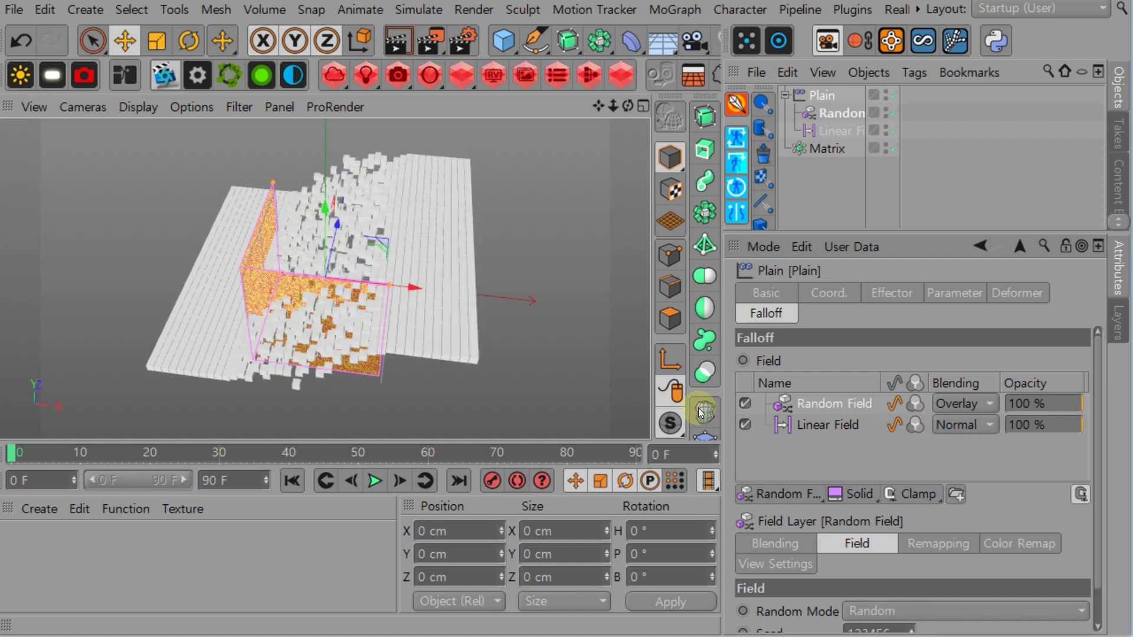
# Try the color channel on both the Random Field and the Linear Field, and turn it off for both
pyautogui.click(914, 406)
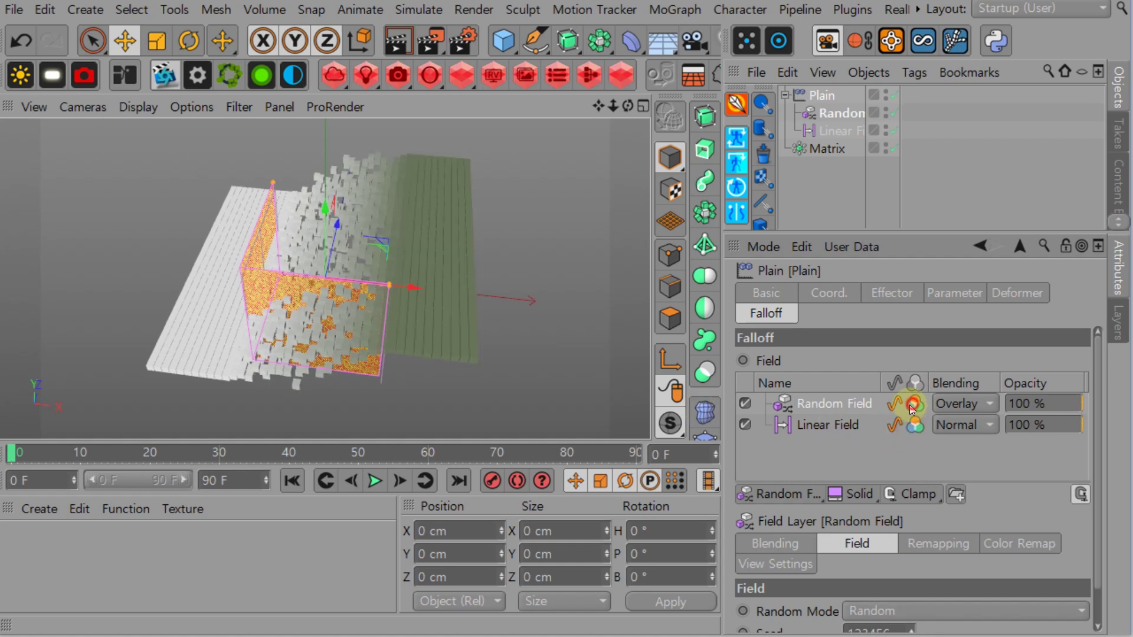
pyautogui.click(913, 405)
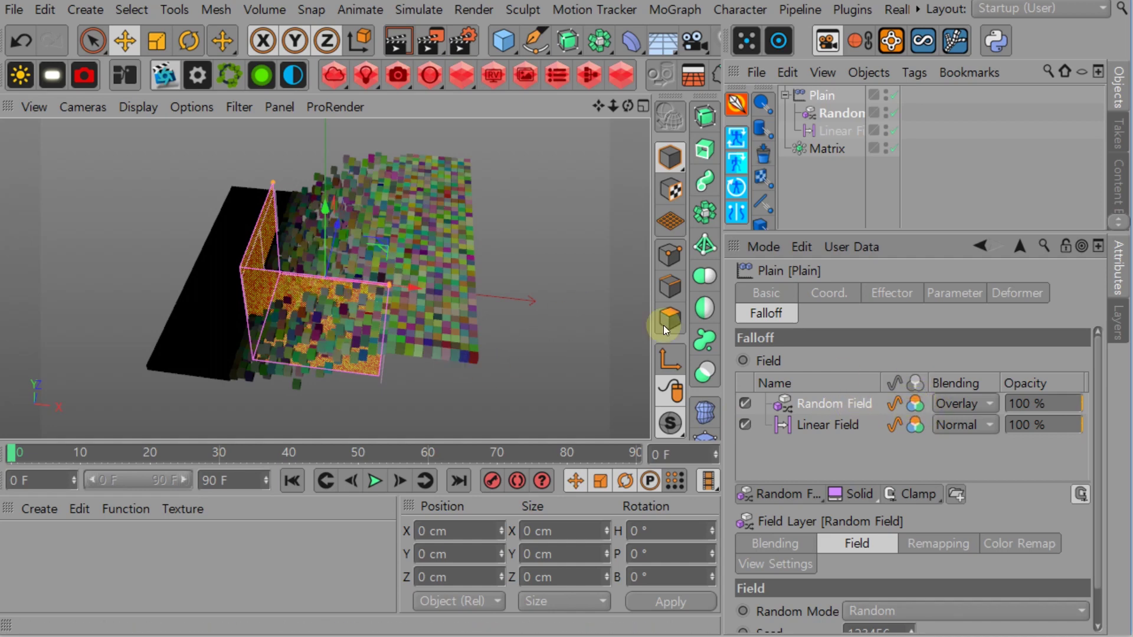
pyautogui.click(914, 403)
pyautogui.click(914, 426)
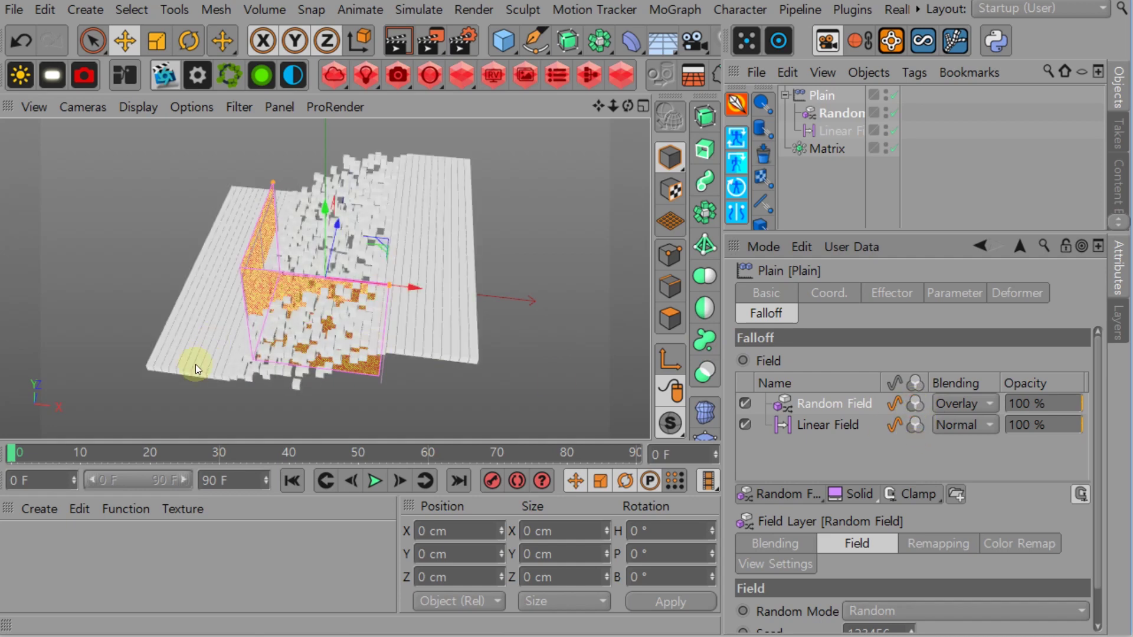
# Switch back to the 00_VertexMap.c4d project and shift the Morph deformer's Linear Field to about X 328.7 cm
pyautogui.press('v')
pyautogui.moveTo(317, 291)
pyautogui.click(324, 337)
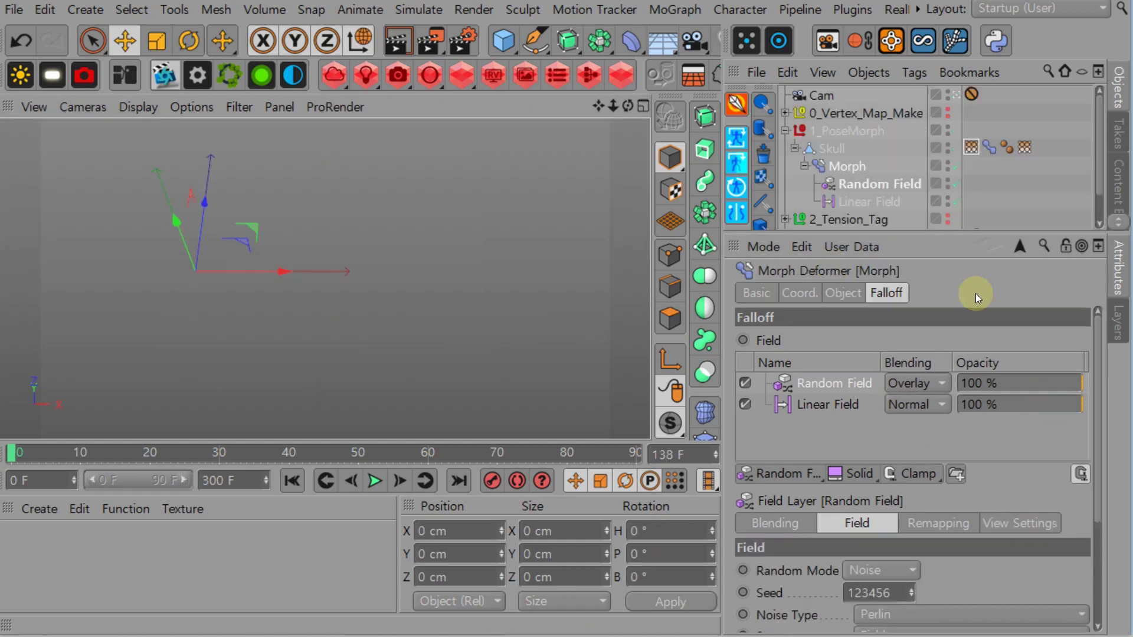
pyautogui.click(867, 201)
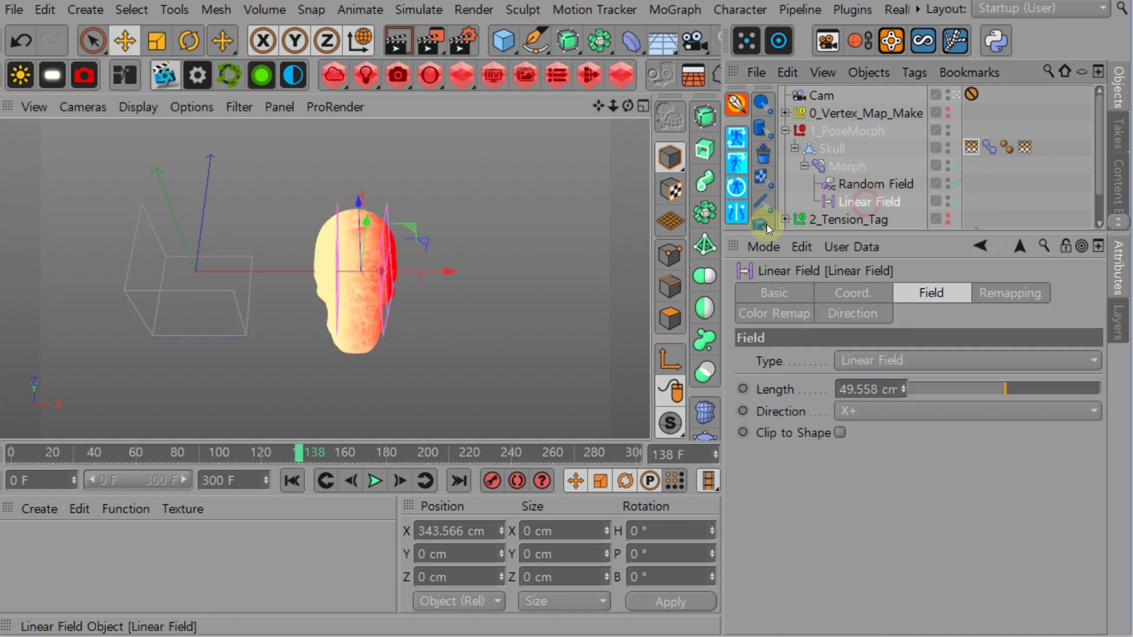
pyautogui.moveTo(366, 271); pyautogui.dragTo(446, 275)
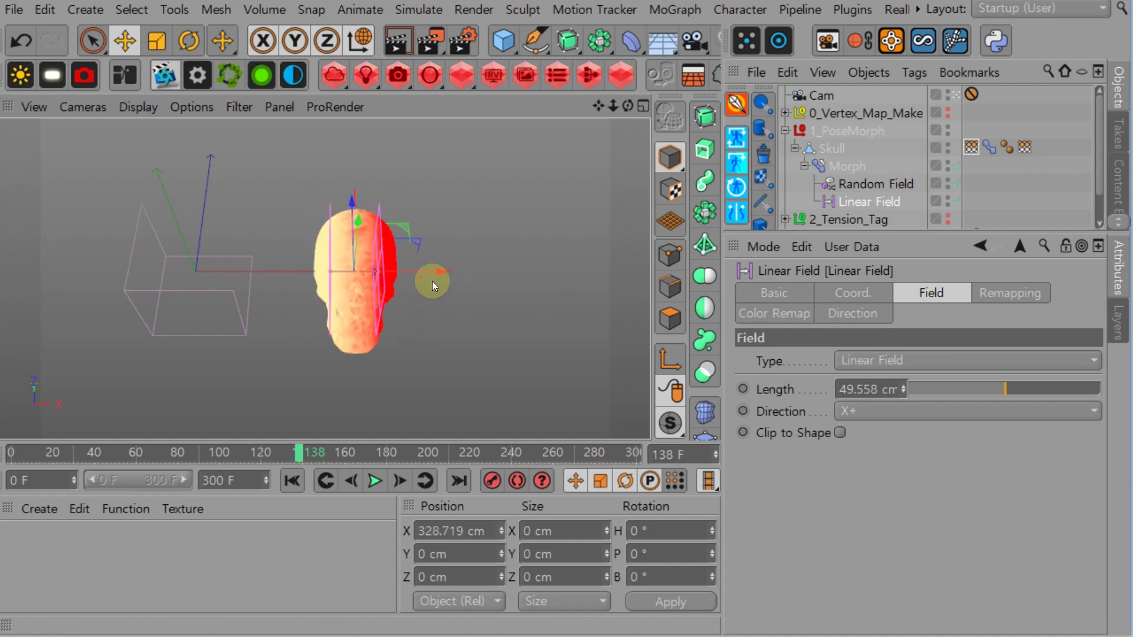
# Enlarge the object list and review the skull's Pose Morph tag and the Morph deformer's falloff
pyautogui.moveTo(862, 235); pyautogui.dragTo(862, 337)
pyautogui.click(987, 147)
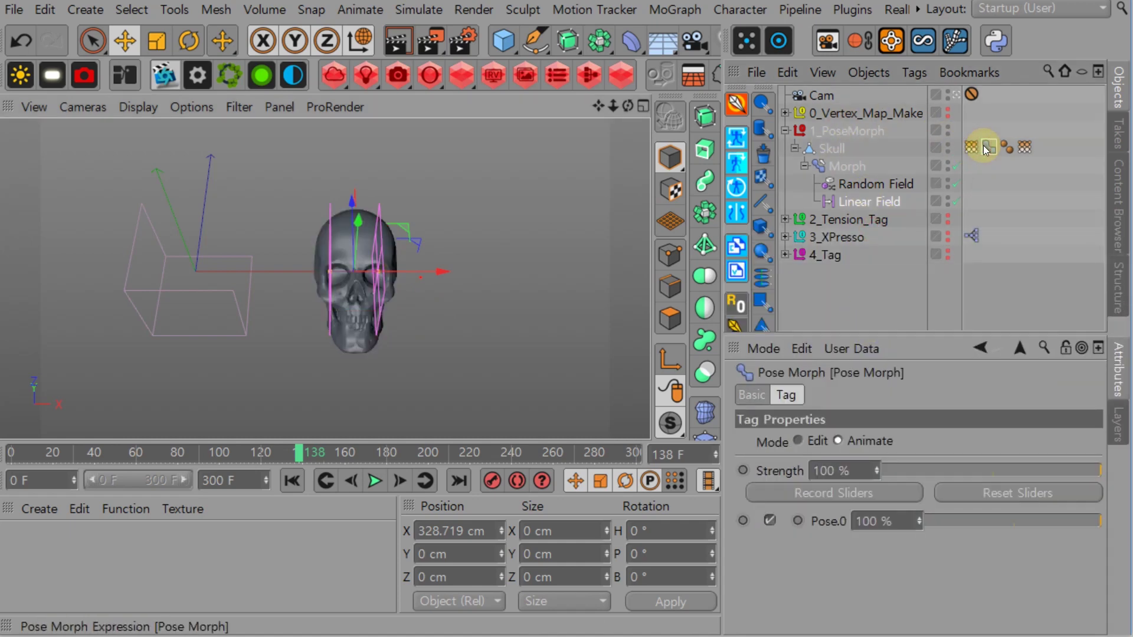
pyautogui.click(844, 167)
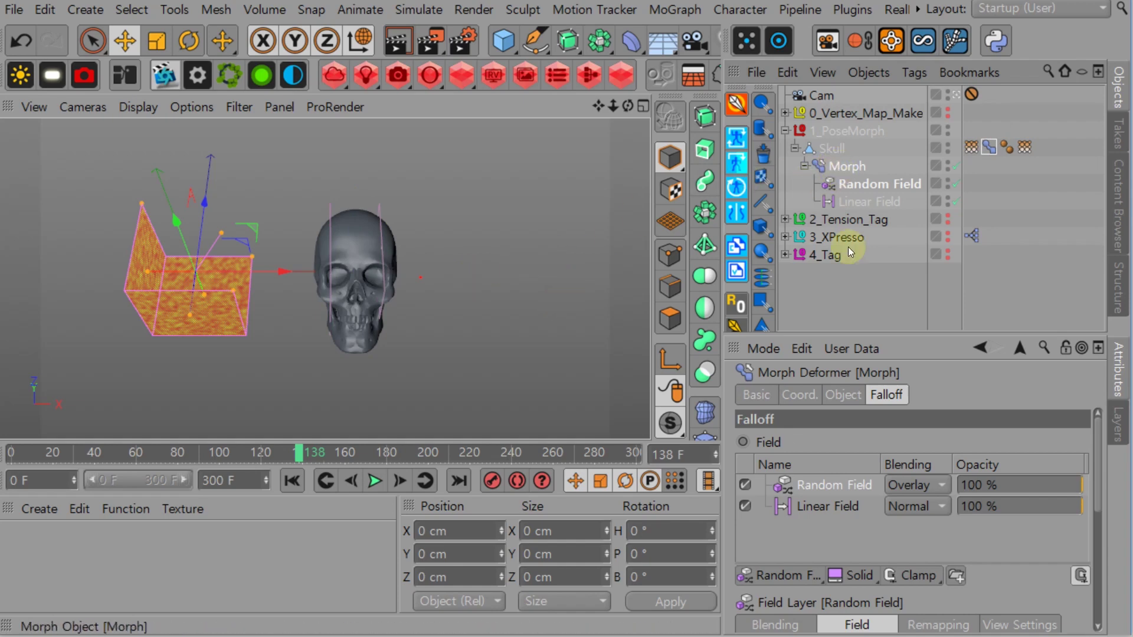
# Hide the 1_PoseMorph group, disable its Morph deformer and both fields, and collapse the group
pyautogui.click(786, 131)
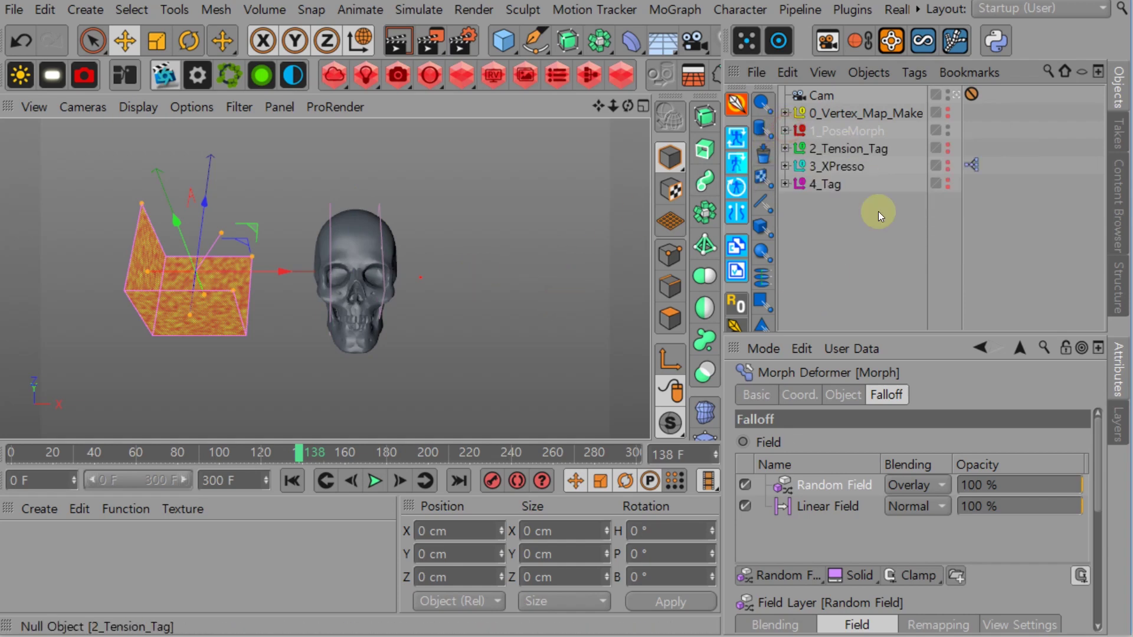
pyautogui.click(948, 130)
pyautogui.click(785, 130)
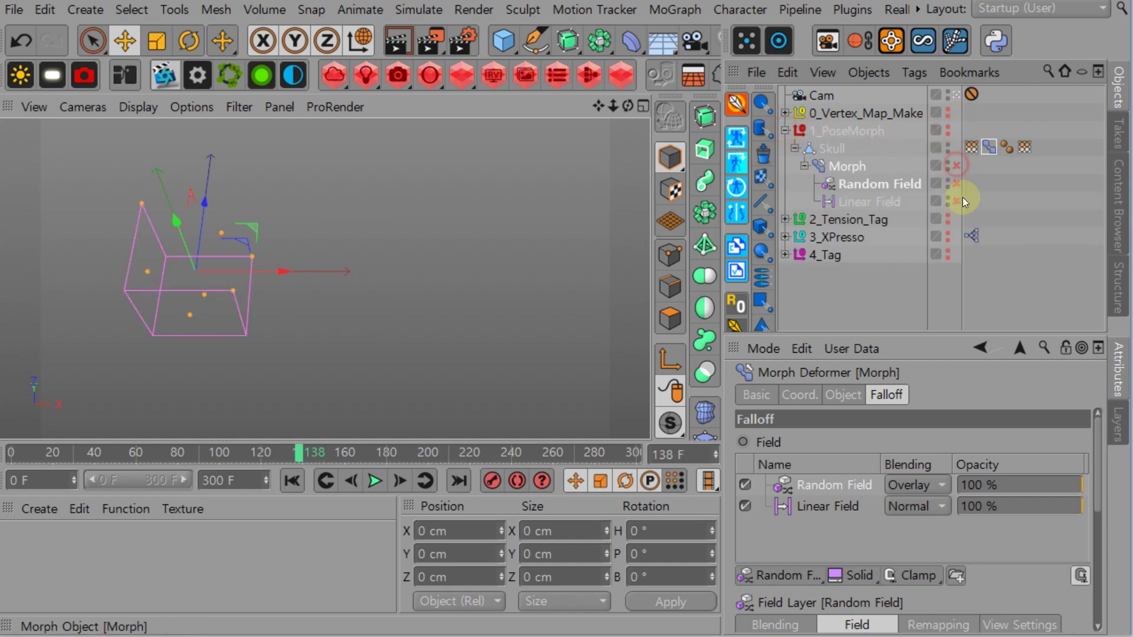
pyautogui.click(959, 206)
pyautogui.click(786, 131)
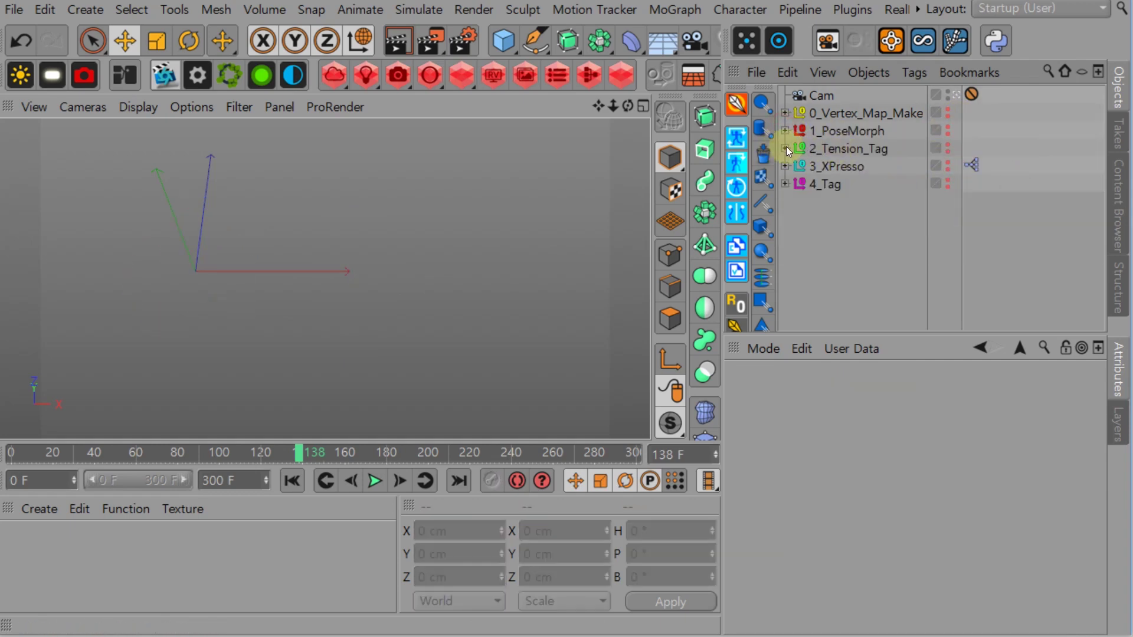
# Make the 2_Tension_Tag group visible and expand it together with Plane.2 to show their children
pyautogui.click(785, 148)
pyautogui.click(948, 148)
pyautogui.click(838, 167)
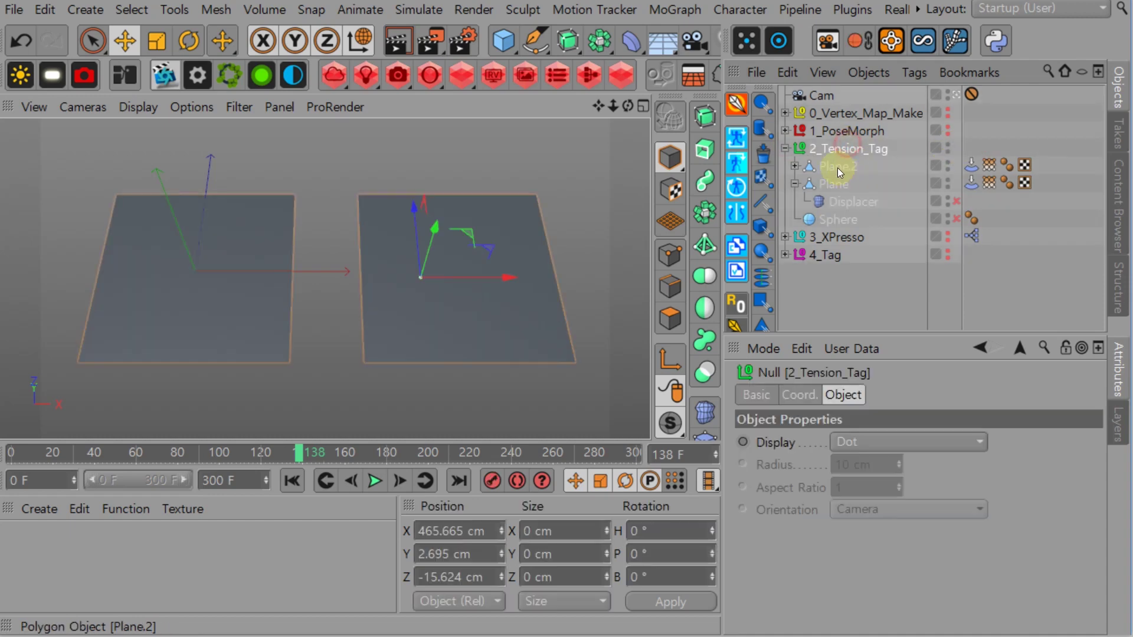
pyautogui.click(795, 166)
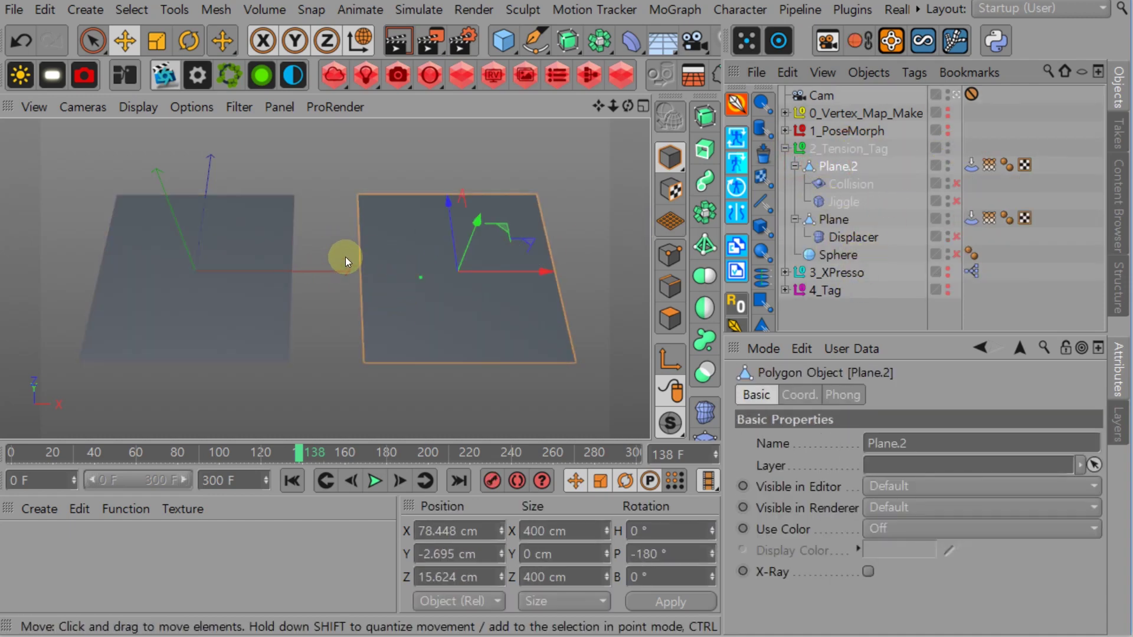
# Create a new project and add a Plane with 100 width segments and 100 height segments
pyautogui.hotkey('ctrl', 'n')
pyautogui.click(504, 40)
pyautogui.click(673, 98)
pyautogui.keyDown('alt'); pyautogui.moveTo(401, 264); pyautogui.dragTo(440, 281); pyautogui.keyUp('alt')
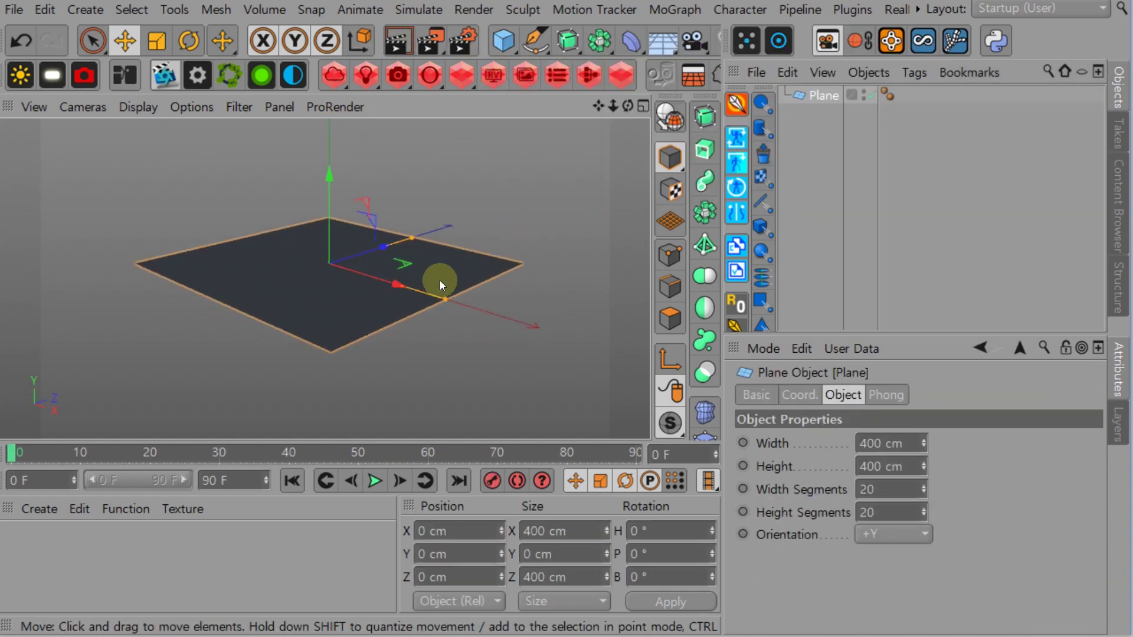
pyautogui.click(869, 489)
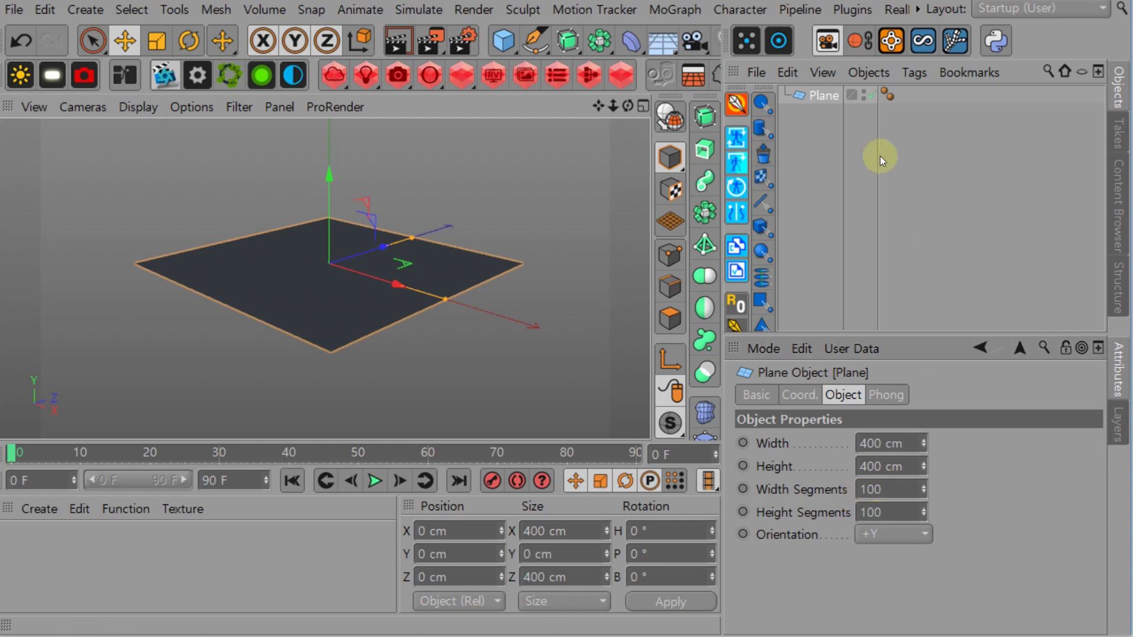
# Make the Plane editable and add a Tension tag from the Character Tags to it
pyautogui.click(822, 94)
pyautogui.press('c')
pyautogui.rightClick(823, 94)
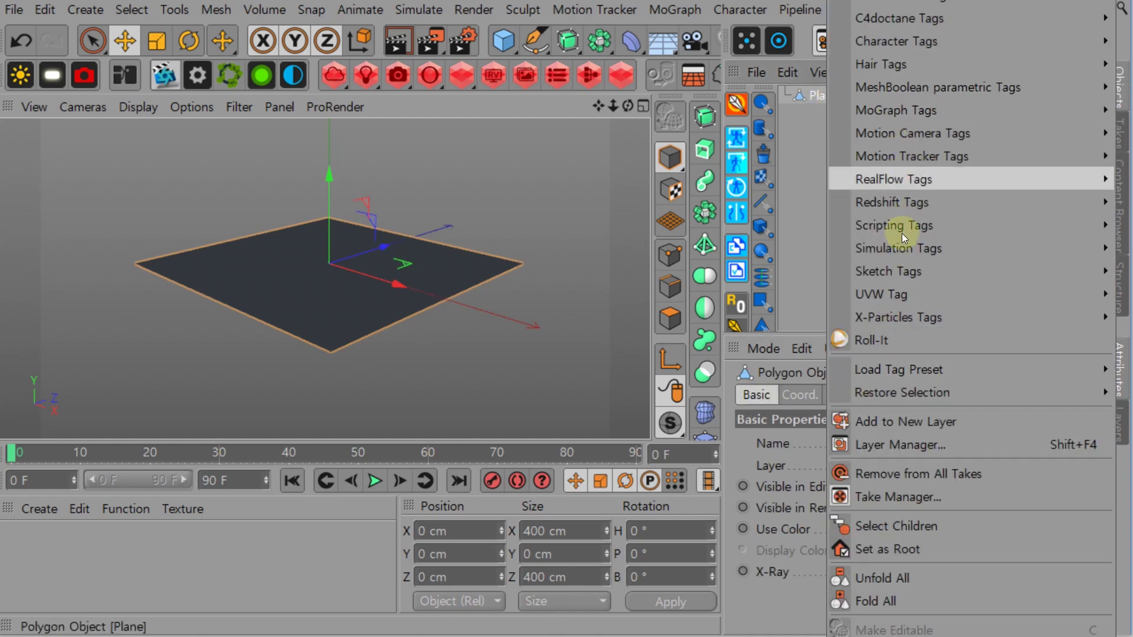
pyautogui.moveTo(926, 43)
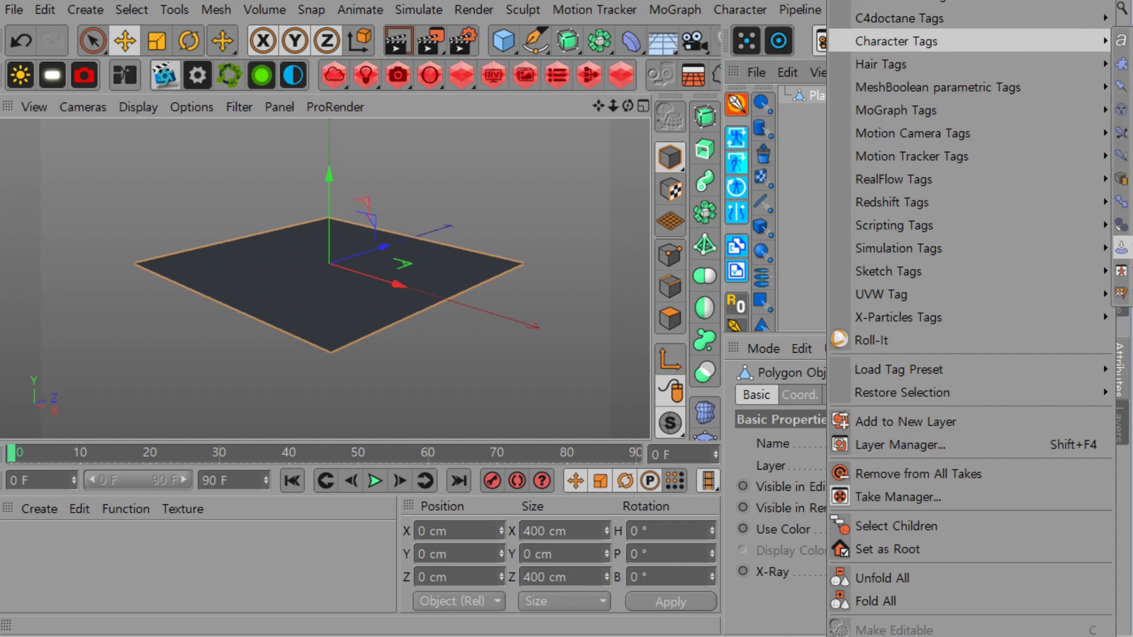
pyautogui.click(1121, 247)
pyautogui.scroll(3, 277, 290)
pyautogui.scroll(-3, 277, 290)
pyautogui.scroll(1, 342, 313)
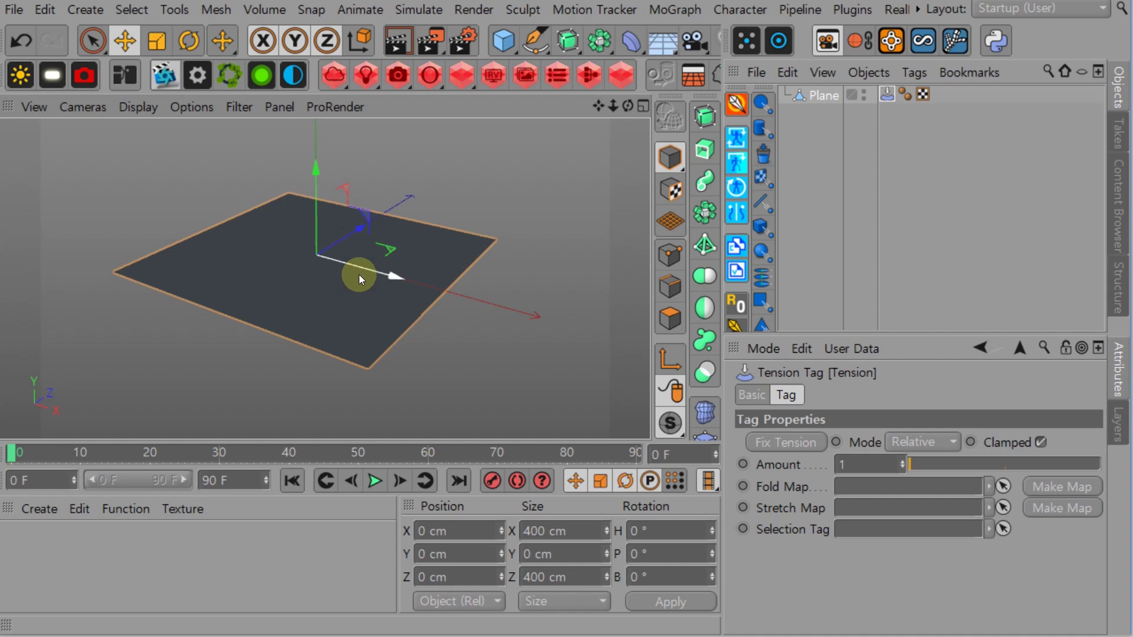
# Fix the Plane's tension in the Tension tag, make a Stretch map and display that vertex map
pyautogui.click(781, 445)
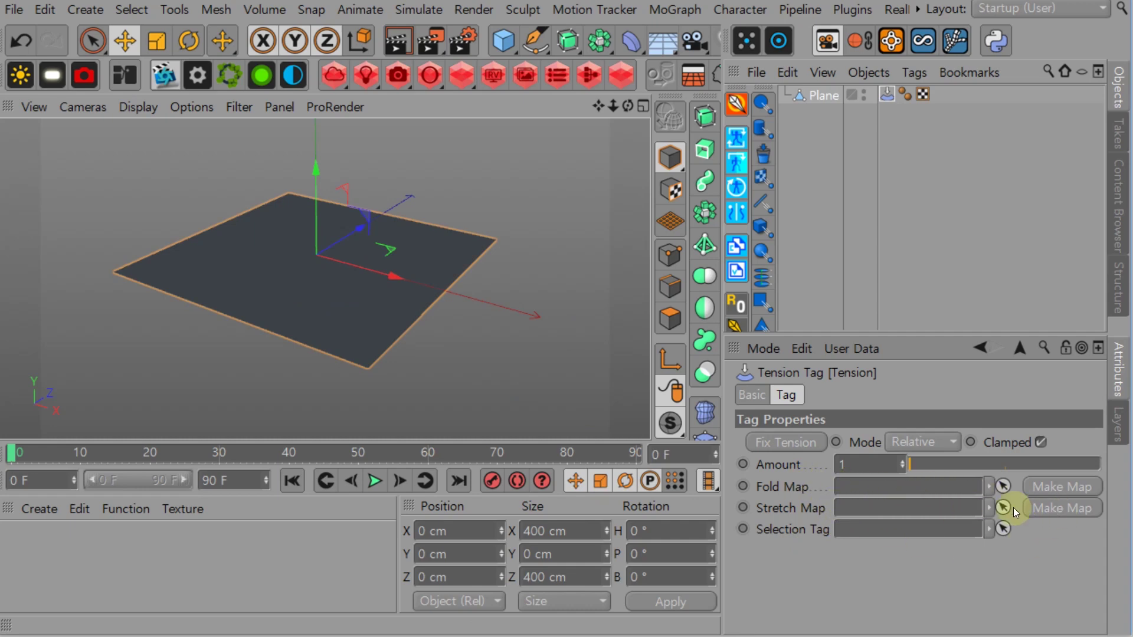
pyautogui.click(1054, 507)
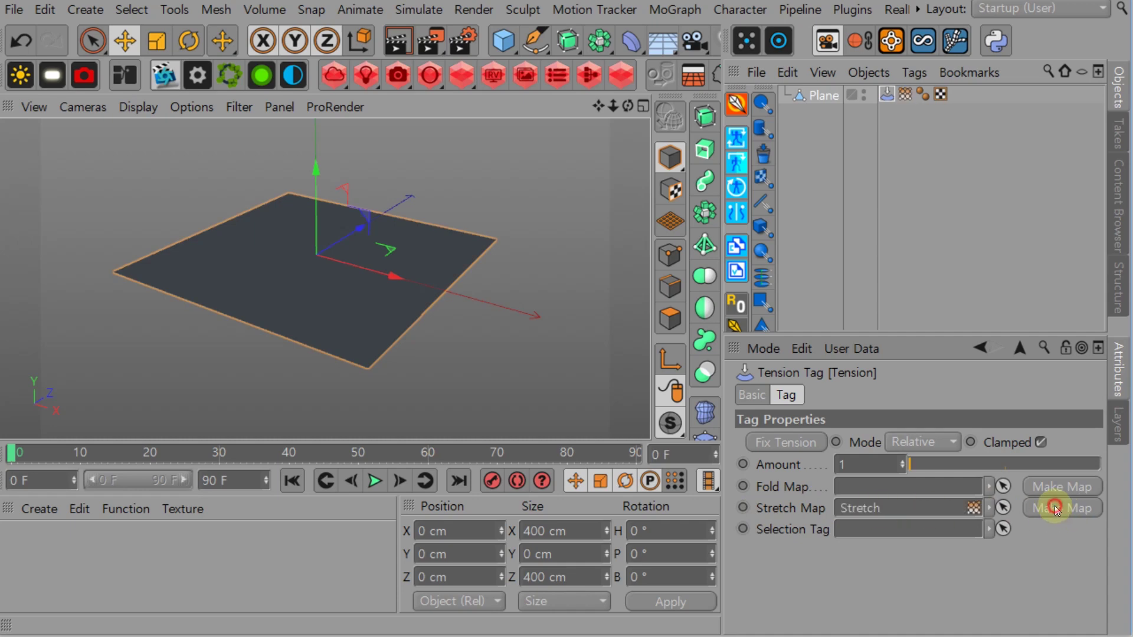
pyautogui.click(903, 96)
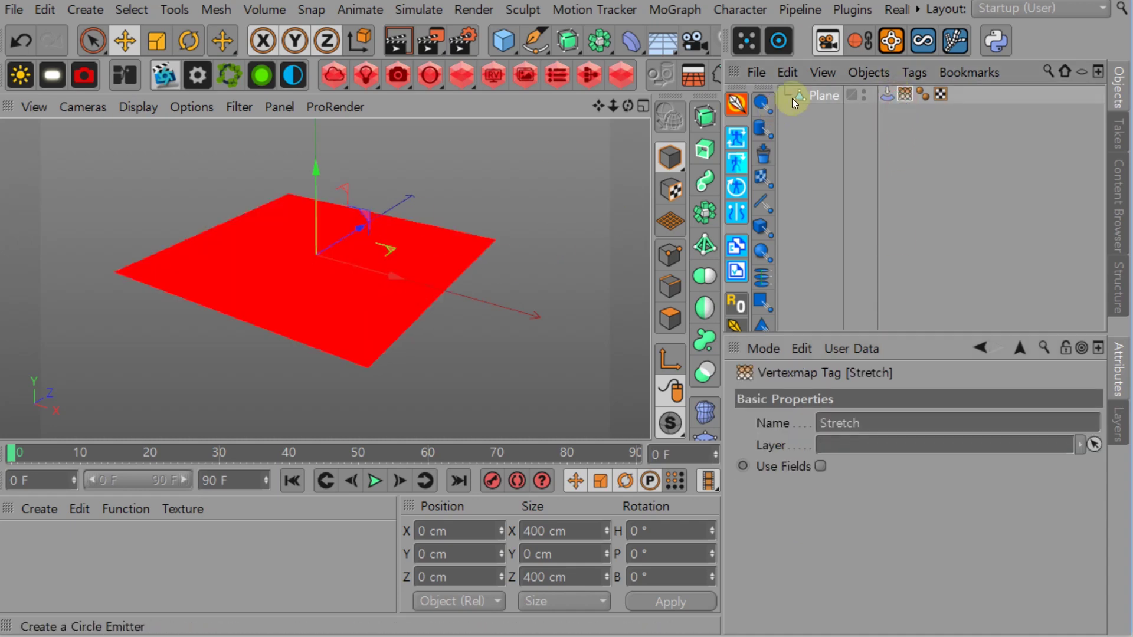
# In point mode, pull a bump up from the middle of the Plane with the Grab sculpt brush
pyautogui.click(670, 254)
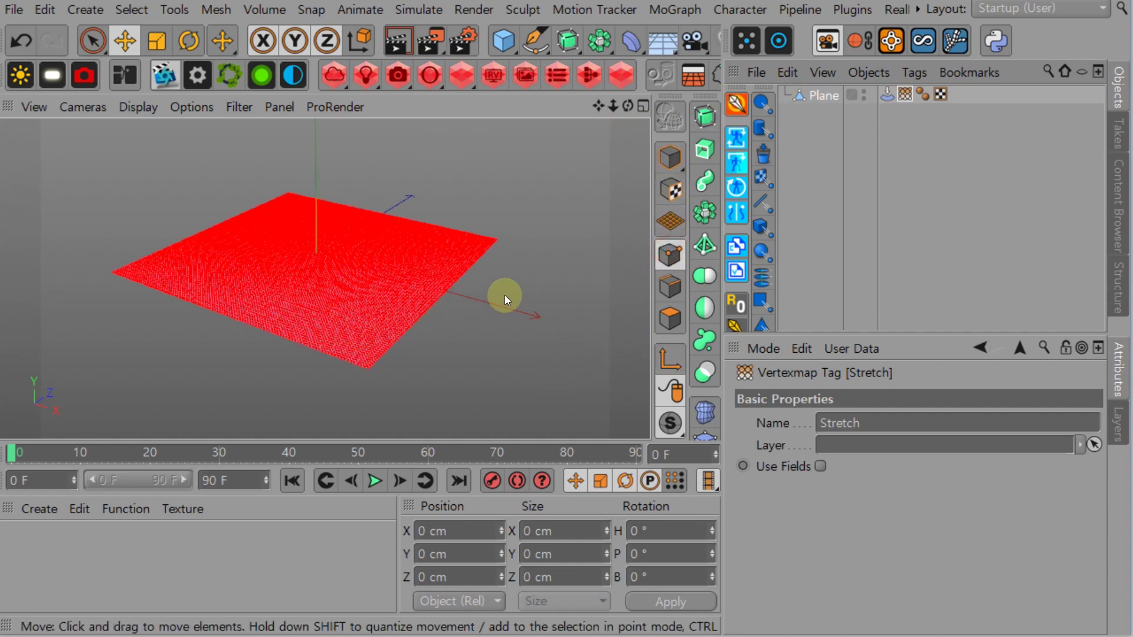
pyautogui.hotkey('shift', 'c')
pyautogui.write('grab')
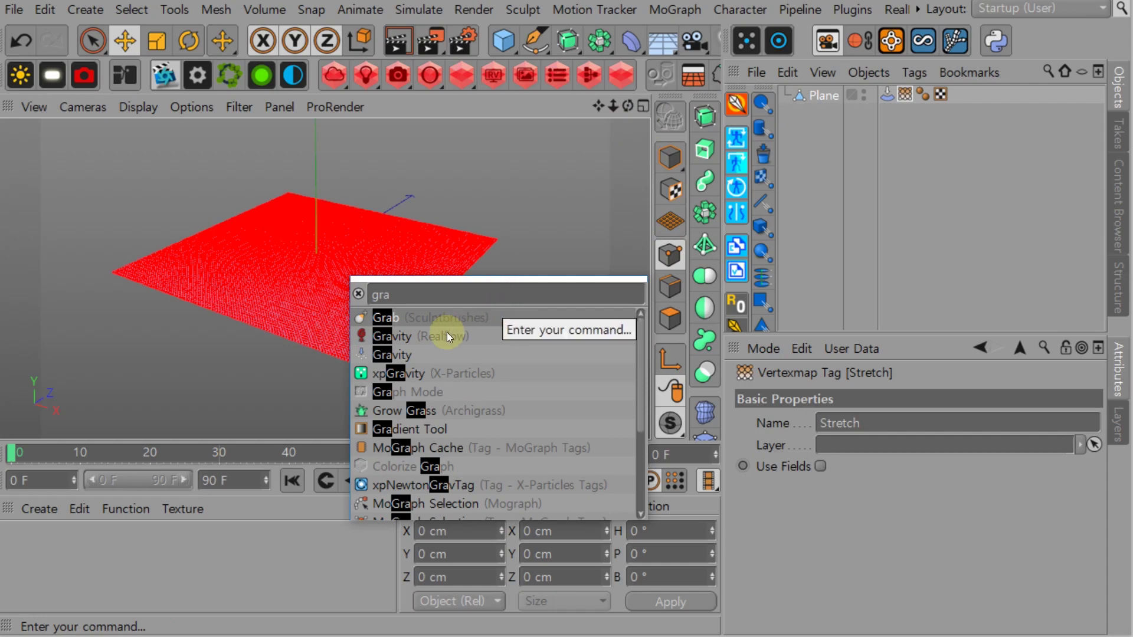
pyautogui.click(398, 316)
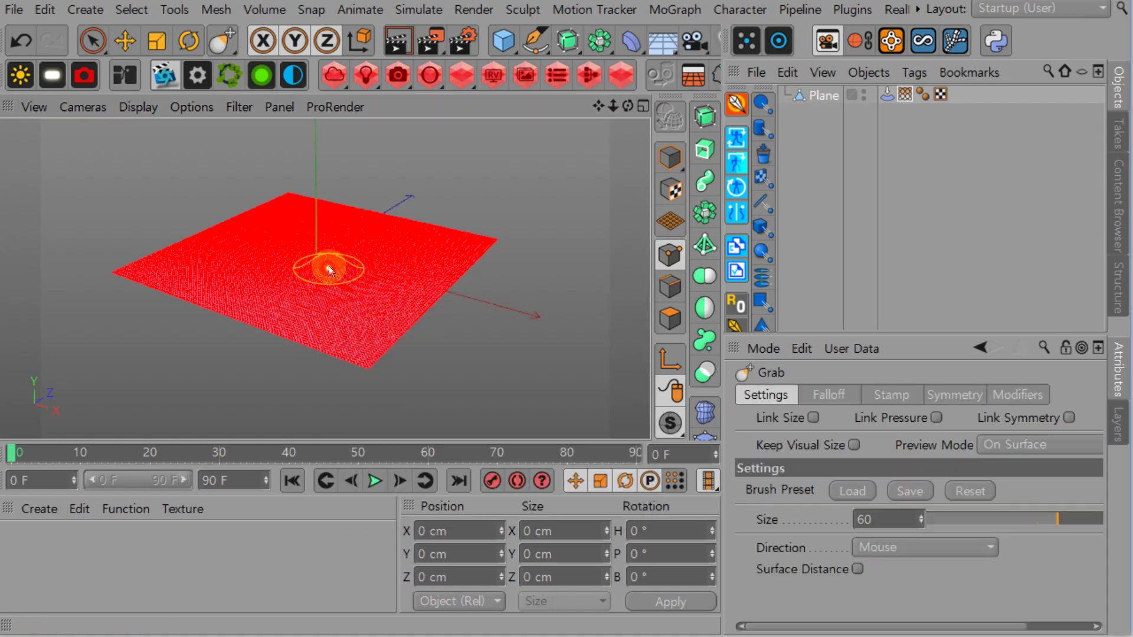
pyautogui.moveTo(336, 236); pyautogui.dragTo(336, 235)
pyautogui.scroll(5, 334, 251)
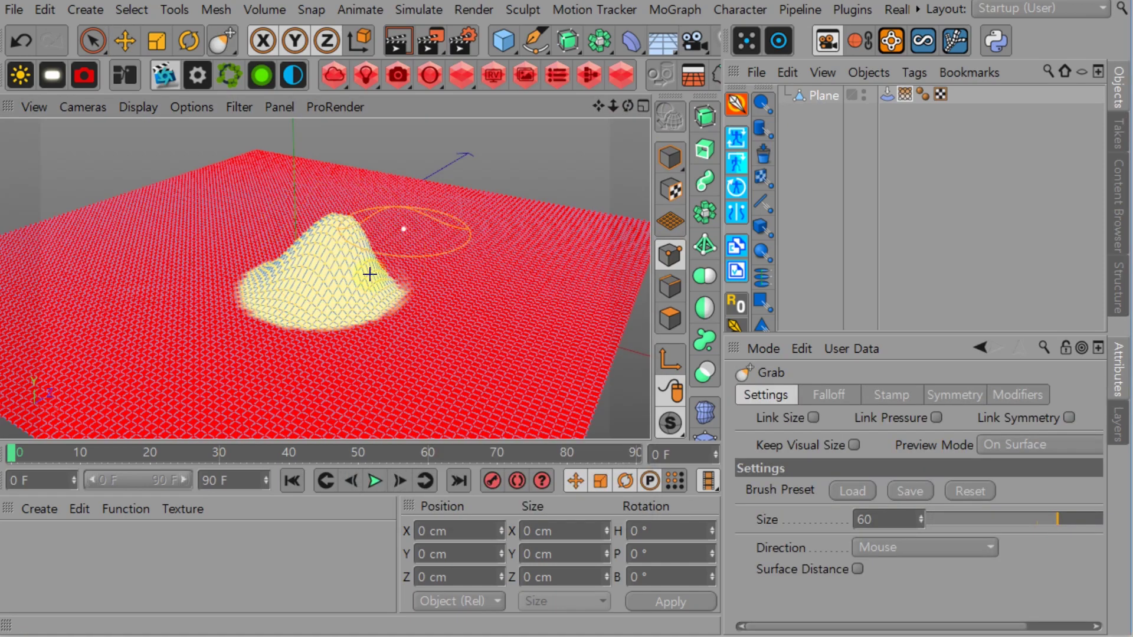
# Widen and skew the bump on the Plane with further Grab brush strokes
pyautogui.keyDown('alt'); pyautogui.moveTo(346, 280); pyautogui.dragTo(313, 263); pyautogui.keyUp('alt')
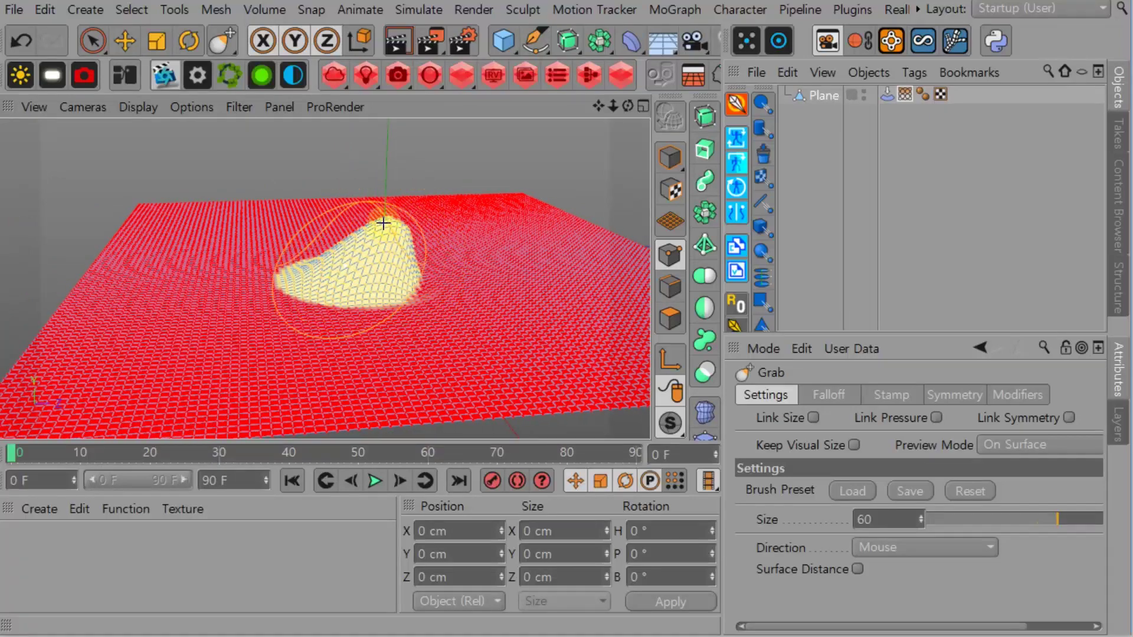
pyautogui.scroll(6, 349, 236)
pyautogui.scroll(-4, 358, 302)
pyautogui.moveTo(359, 304)
pyautogui.keyDown('alt'); pyautogui.mouseDown()
pyautogui.moveTo(407, 319)
pyautogui.moveTo(407, 289)
pyautogui.mouseUp(); pyautogui.keyUp('alt')
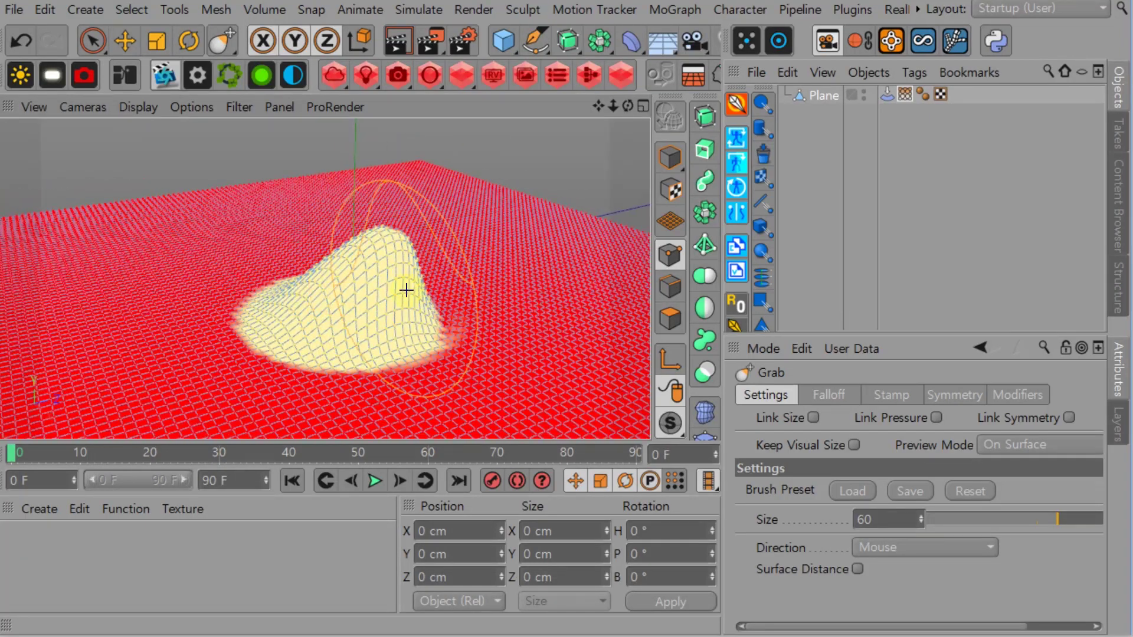
pyautogui.moveTo(352, 265)
pyautogui.mouseDown()
pyautogui.moveTo(353, 295)
pyautogui.moveTo(324, 336)
pyautogui.moveTo(306, 334)
pyautogui.moveTo(342, 346)
pyautogui.moveTo(278, 321)
pyautogui.moveTo(443, 341)
pyautogui.mouseUp()
pyautogui.scroll(3, 489, 242)
pyautogui.moveTo(495, 178)
pyautogui.mouseDown()
pyautogui.moveTo(521, 258)
pyautogui.moveTo(345, 255)
pyautogui.moveTo(279, 282)
pyautogui.moveTo(277, 271)
pyautogui.mouseUp()
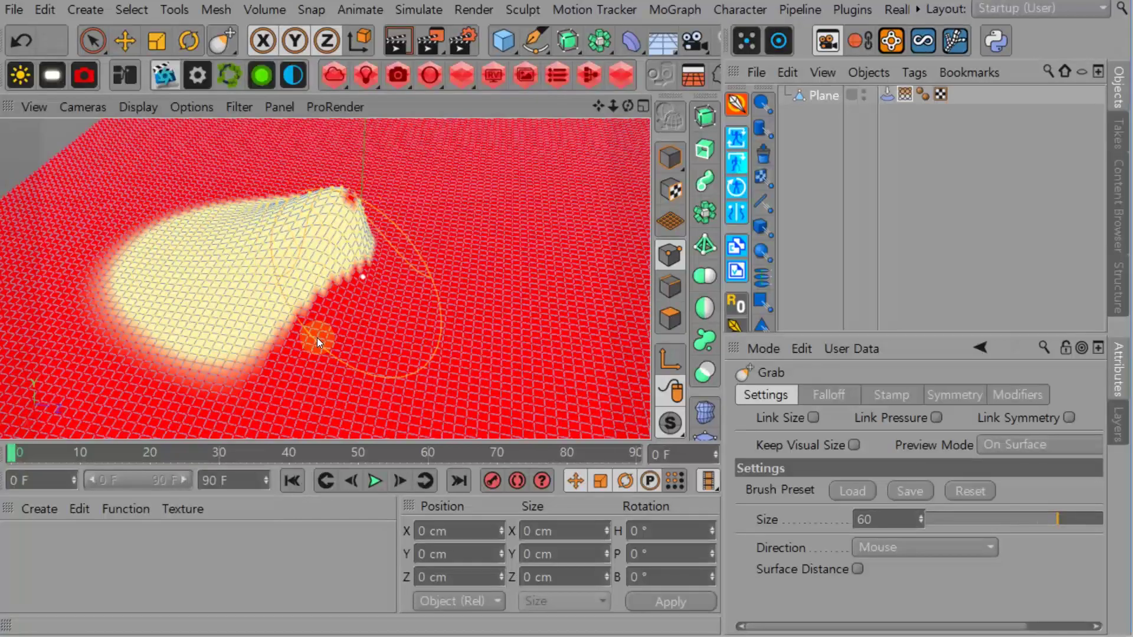
# Select a single point near the bump's peak and shift it slightly with the Move tool
pyautogui.moveTo(319, 305)
pyautogui.keyDown('alt'); pyautogui.mouseDown()
pyautogui.moveTo(257, 246)
pyautogui.moveTo(356, 232)
pyautogui.moveTo(336, 263)
pyautogui.mouseUp(); pyautogui.keyUp('alt')
pyautogui.moveTo(336, 264)
pyautogui.keyDown('alt'); pyautogui.mouseDown()
pyautogui.moveTo(179, 293)
pyautogui.moveTo(234, 361)
pyautogui.moveTo(328, 362)
pyautogui.moveTo(195, 384)
pyautogui.moveTo(338, 395)
pyautogui.moveTo(281, 331)
pyautogui.mouseUp(); pyautogui.keyUp('alt')
pyautogui.scroll(5, 299, 260)
pyautogui.keyDown('alt'); pyautogui.moveTo(301, 255); pyautogui.dragTo(417, 247); pyautogui.keyUp('alt')
pyautogui.press('e')
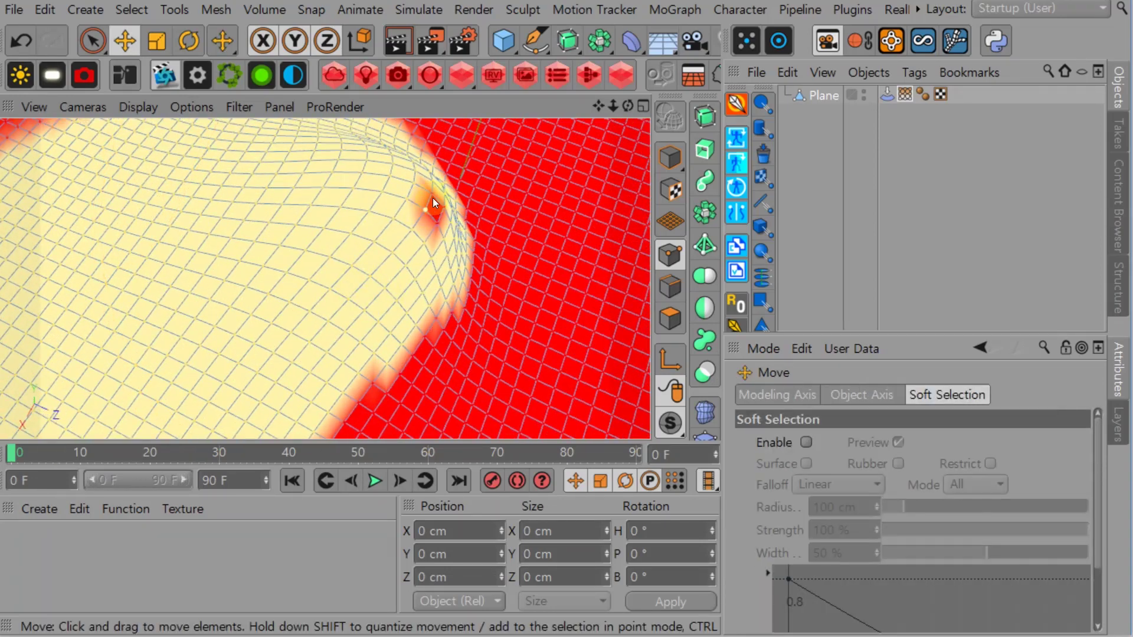
pyautogui.scroll(2, 425, 204)
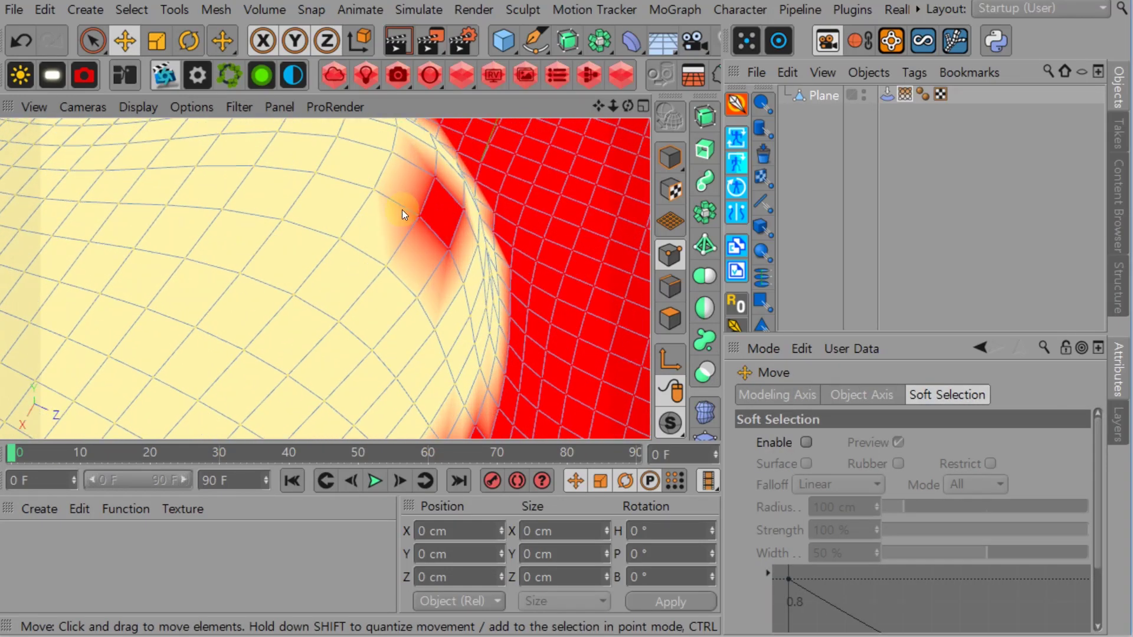
pyautogui.click(436, 178)
pyautogui.moveTo(487, 192); pyautogui.dragTo(505, 201)
pyautogui.moveTo(467, 233)
pyautogui.keyDown('alt'); pyautogui.mouseDown()
pyautogui.moveTo(383, 214)
pyautogui.moveTo(445, 236)
pyautogui.mouseUp(); pyautogui.keyUp('alt')
pyautogui.scroll(-5, 373, 231)
pyautogui.scroll(-5, 479, 241)
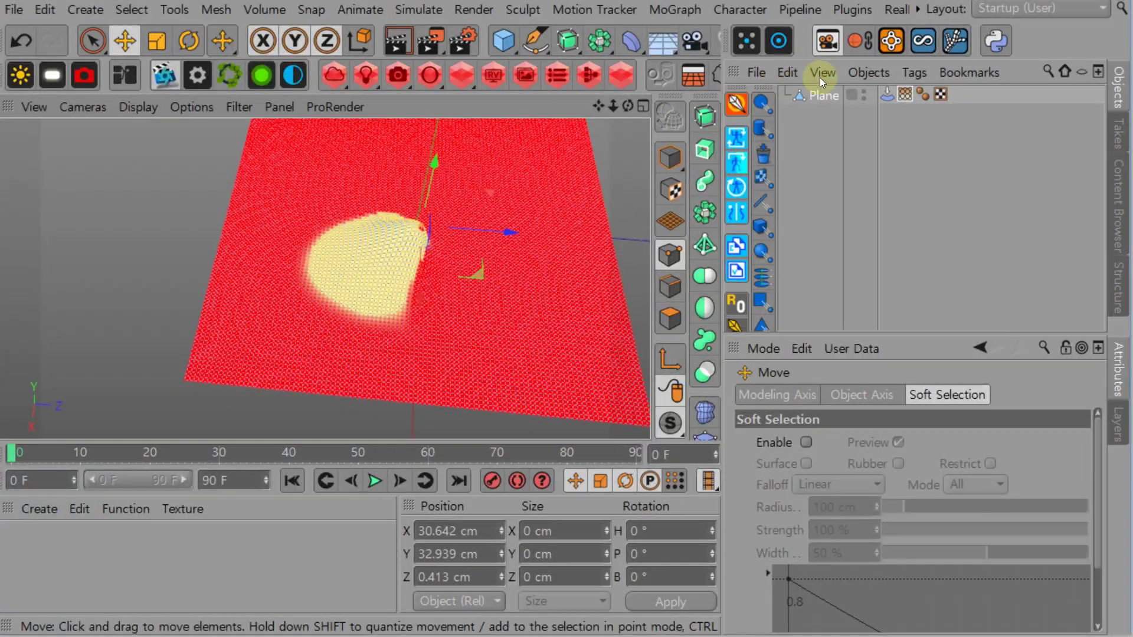
# Review the Plane's Tension tag and Stretch vertex map, and switch to the 00_VertexMap.c4d project
pyautogui.click(885, 95)
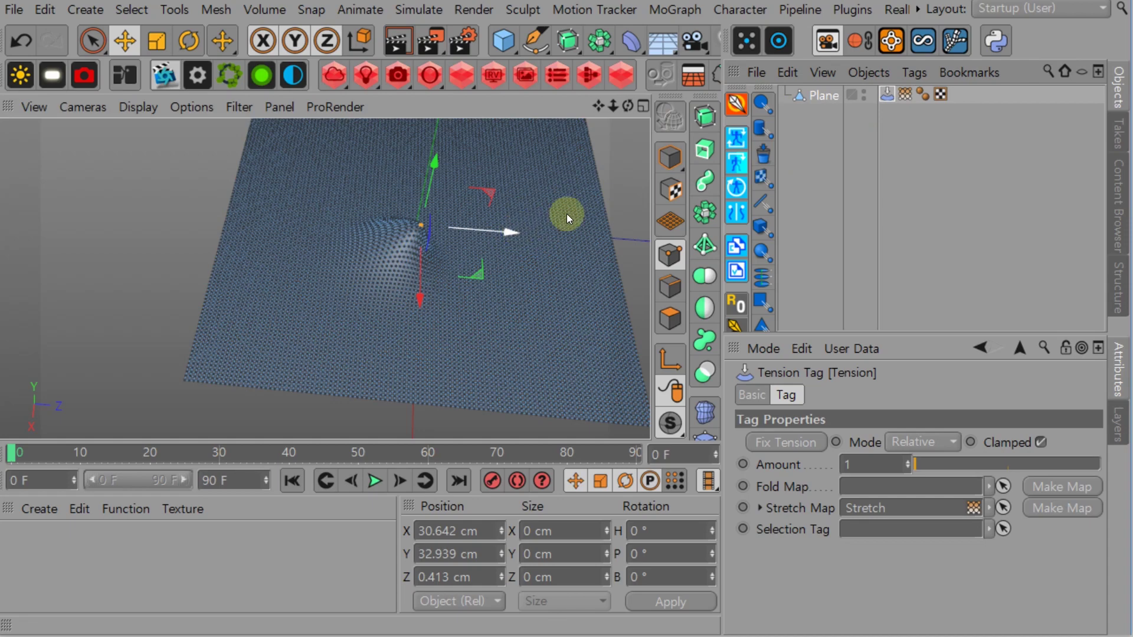
pyautogui.click(906, 94)
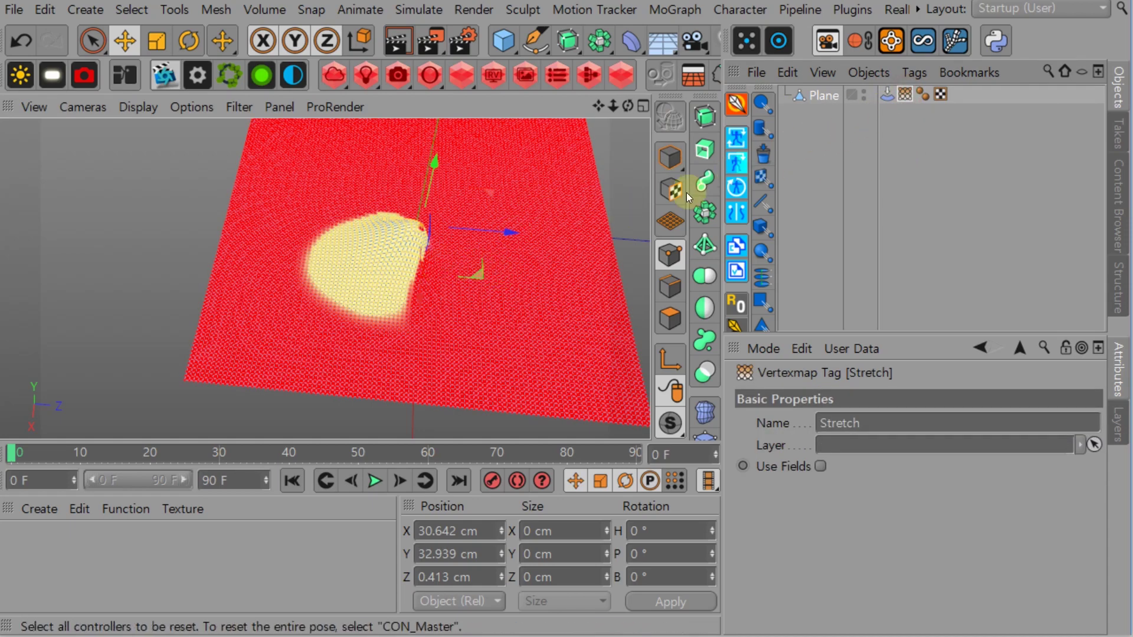
pyautogui.press('v')
pyautogui.moveTo(472, 284)
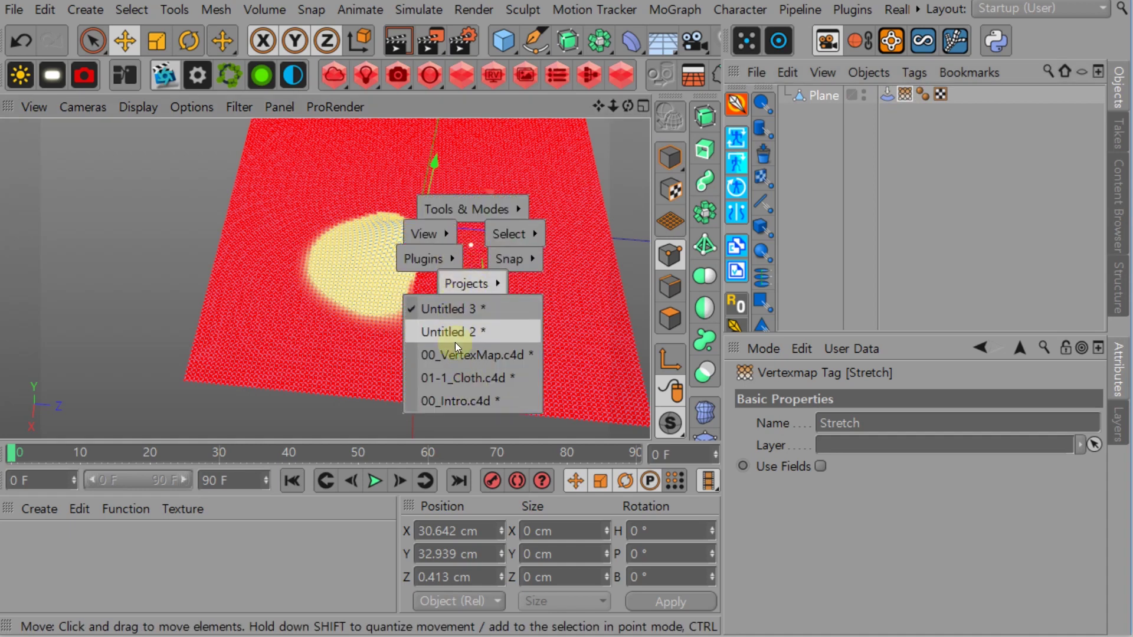
pyautogui.click(451, 355)
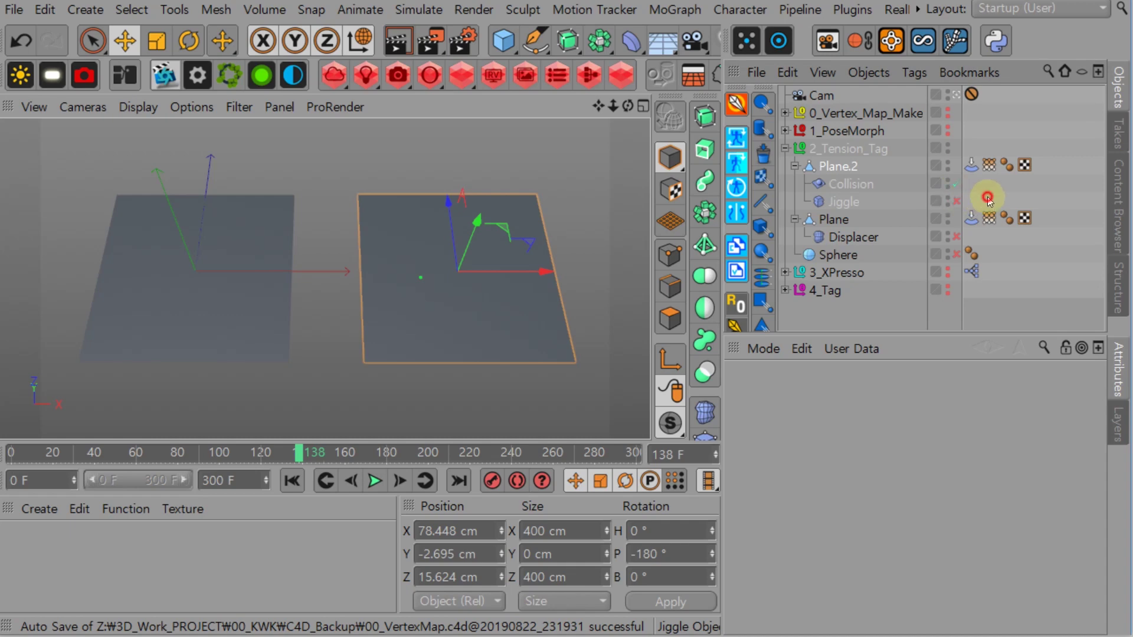
# Inspect Plane.2's Tension tag, enable the Sphere and display Plane.2's Stretch vertex map
pyautogui.click(971, 165)
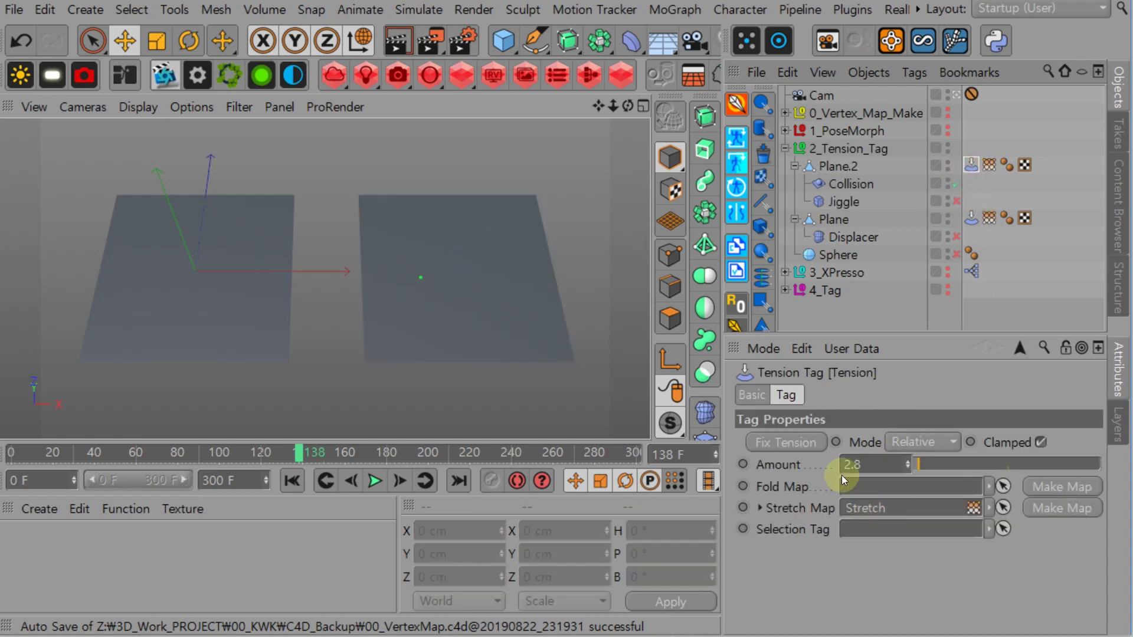
pyautogui.click(836, 258)
pyautogui.click(956, 254)
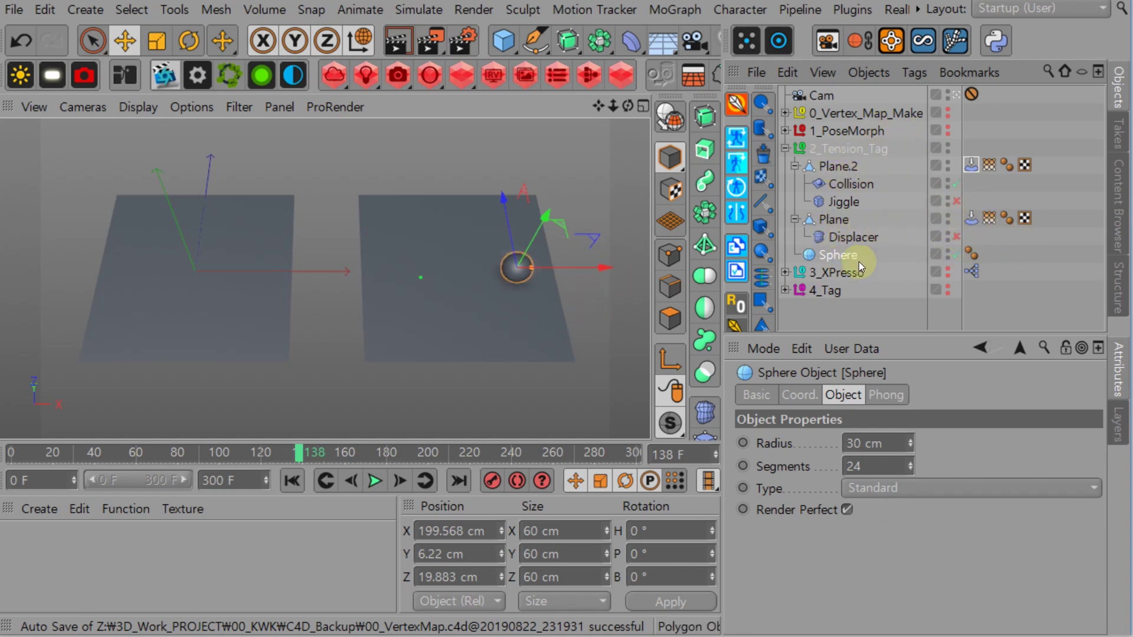
pyautogui.click(818, 165)
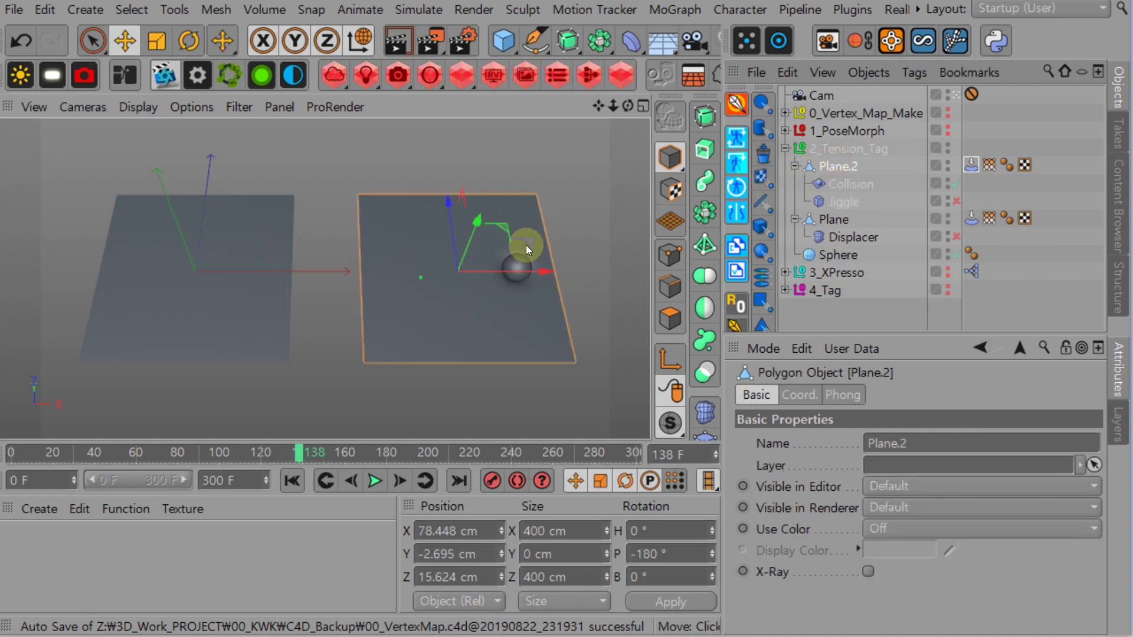
pyautogui.click(990, 165)
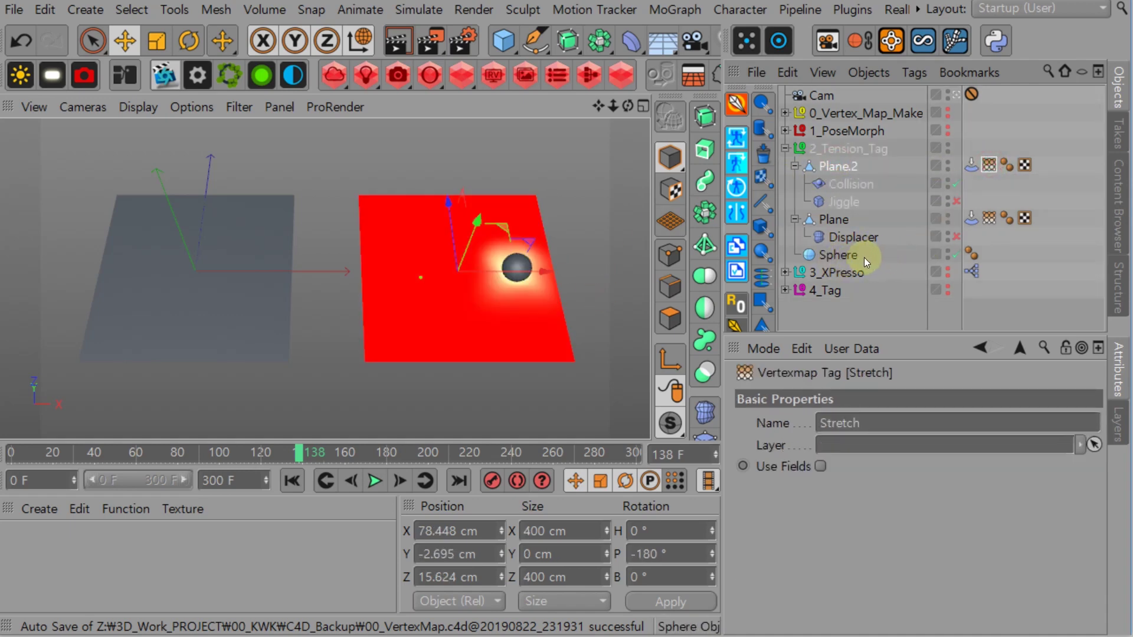
# Slide the Sphere along X across Plane.2 to about 99 cm
pyautogui.click(847, 255)
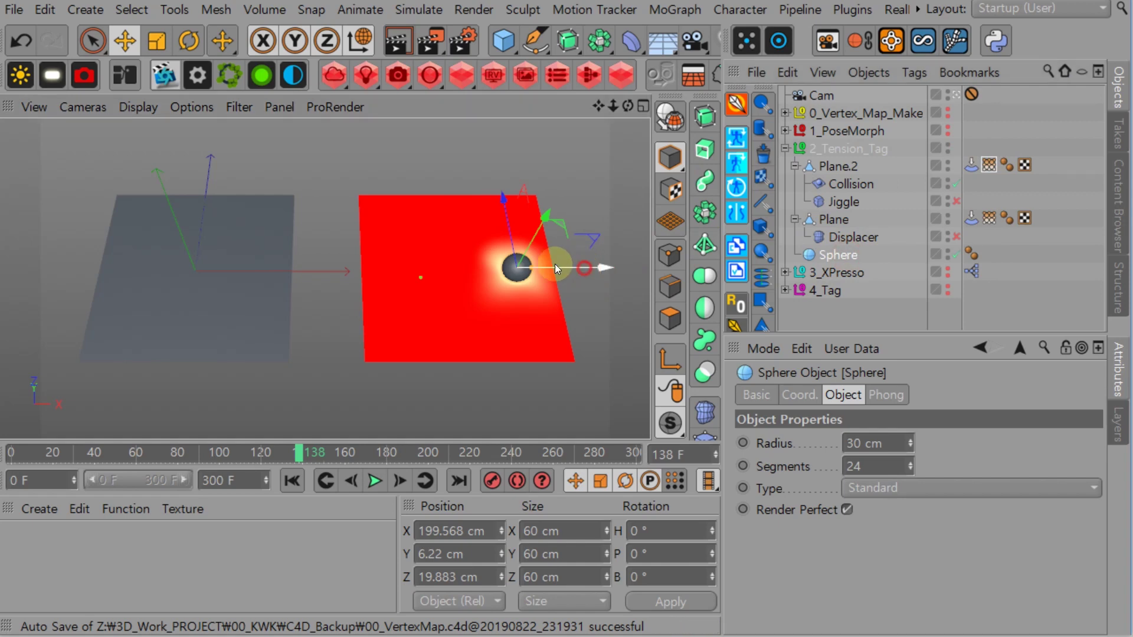
pyautogui.moveTo(555, 264); pyautogui.dragTo(483, 257)
pyautogui.hotkey('ctrl', 'z')
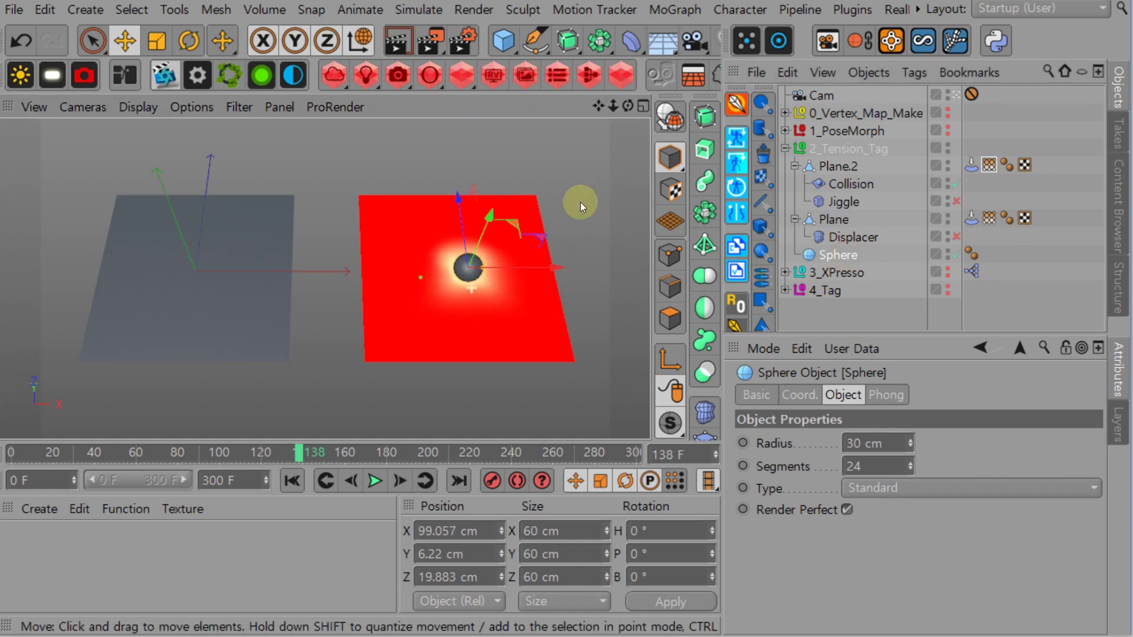
# Leave the Cam view and move the Sphere over and into Plane.2 to about X 175 cm and Y -0.7 cm
pyautogui.click(956, 94)
pyautogui.keyDown('alt'); pyautogui.moveTo(366, 136); pyautogui.dragTo(392, 247); pyautogui.keyUp('alt')
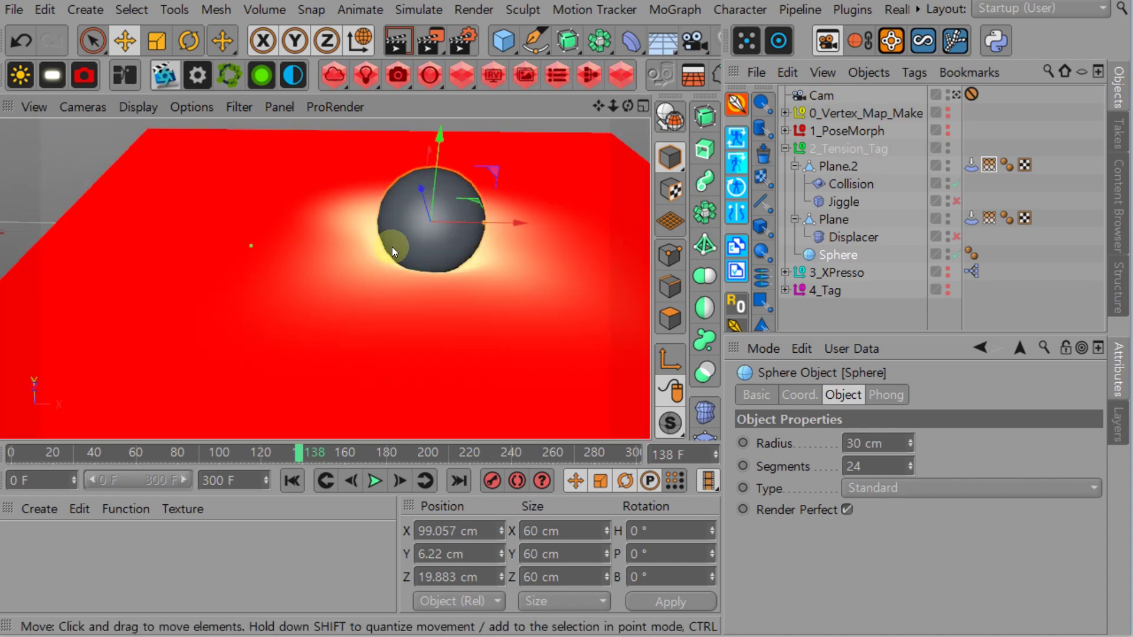
pyautogui.moveTo(547, 221); pyautogui.dragTo(426, 200)
pyautogui.moveTo(462, 151); pyautogui.dragTo(459, 165)
pyautogui.moveTo(543, 233); pyautogui.dragTo(646, 226)
# Play the animation, enable Plane.2's Jiggle deformer and move the Sphere to about X 76 cm and Y 13 cm
pyautogui.press('F8')
pyautogui.click(956, 202)
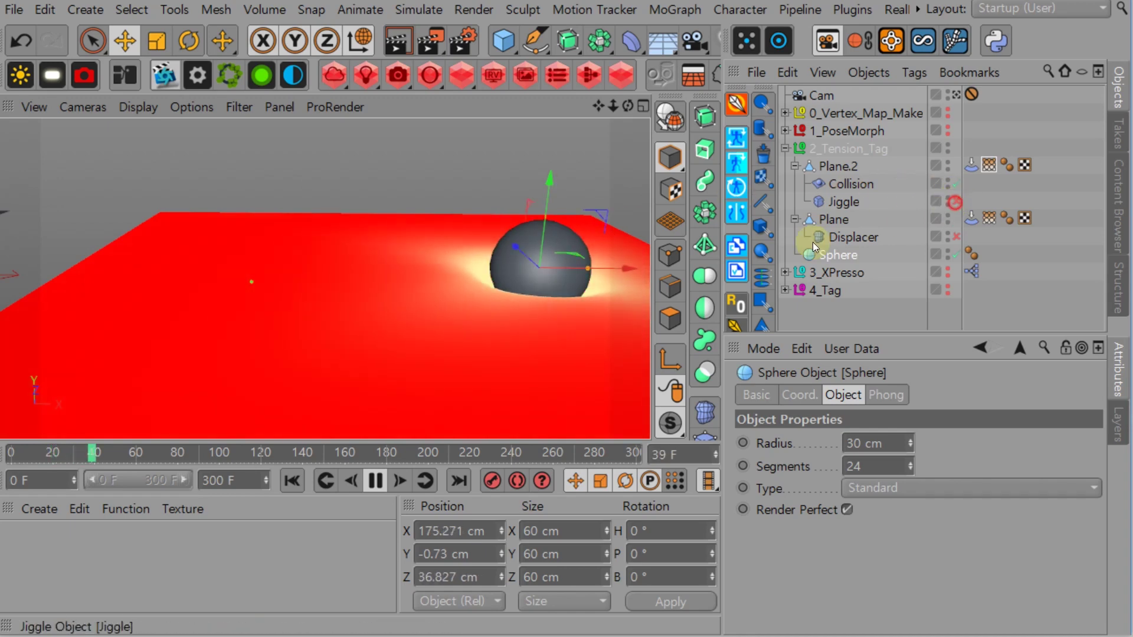
pyautogui.moveTo(568, 257); pyautogui.dragTo(389, 336)
pyautogui.scroll(-5, 433, 173)
# Disable the Sphere and Plane.2's Collision and Jiggle deformers
pyautogui.click(956, 254)
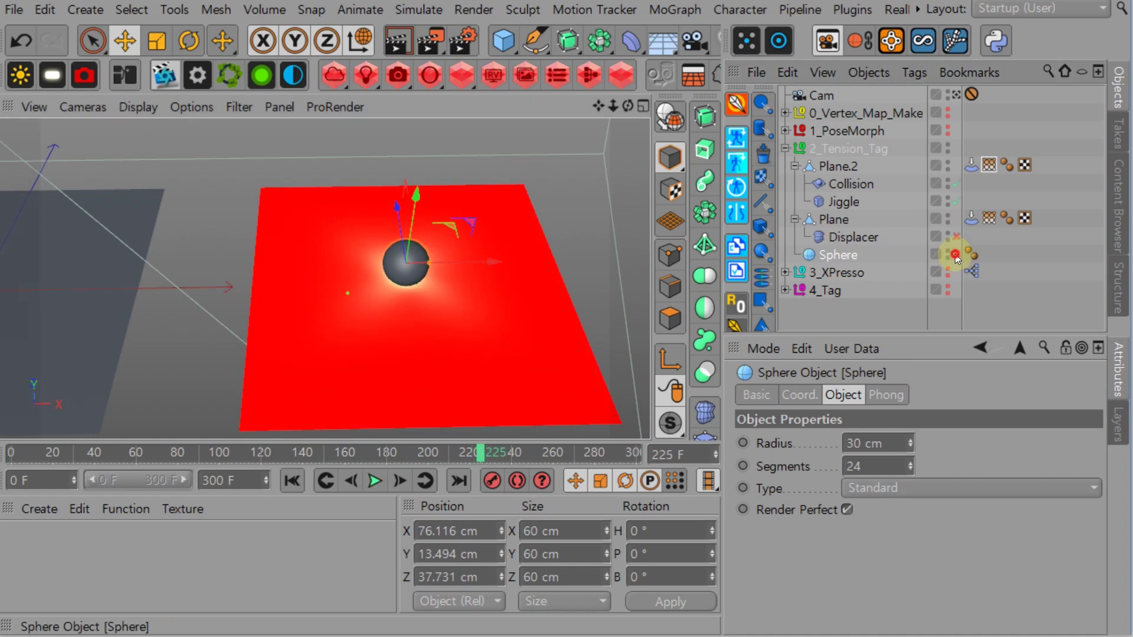
pyautogui.click(956, 183)
pyautogui.click(956, 202)
# Enable the Displacer under Plane and frame the displaced surface for a closer view
pyautogui.click(833, 219)
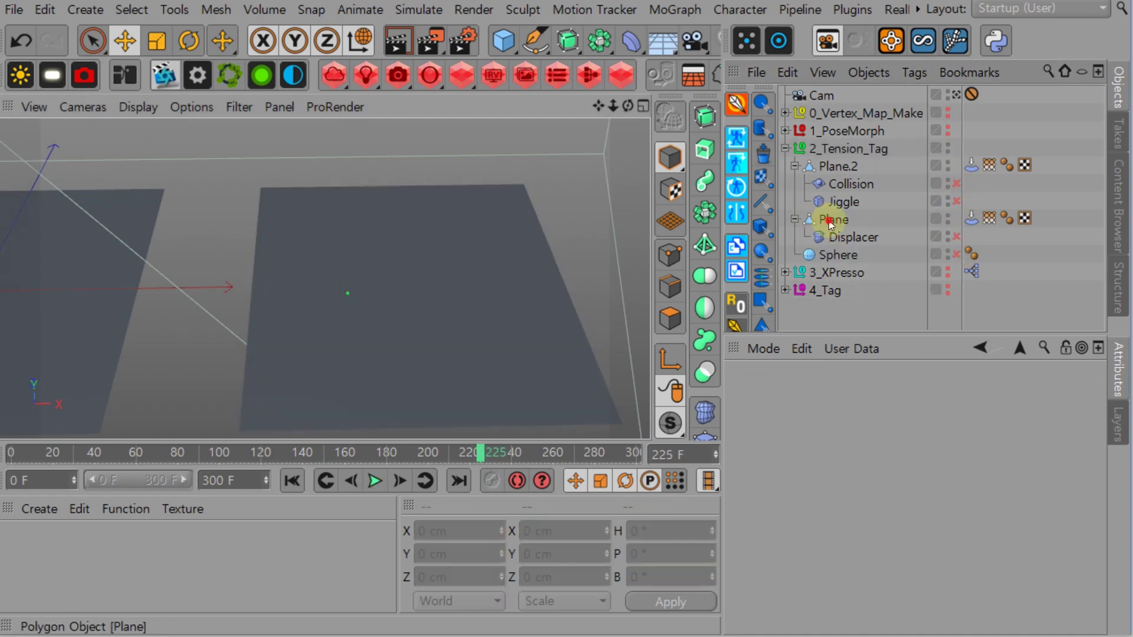
pyautogui.click(956, 236)
pyautogui.press('o')
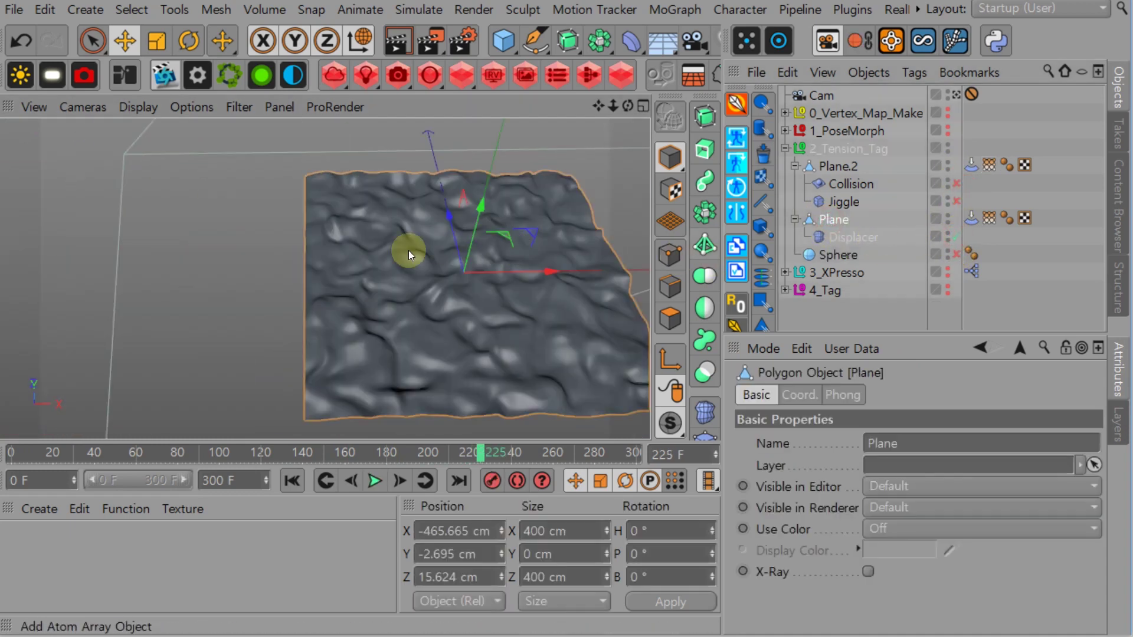
pyautogui.scroll(3, 437, 260)
pyautogui.keyDown('alt'); pyautogui.moveTo(448, 267); pyautogui.dragTo(542, 265); pyautogui.keyUp('alt')
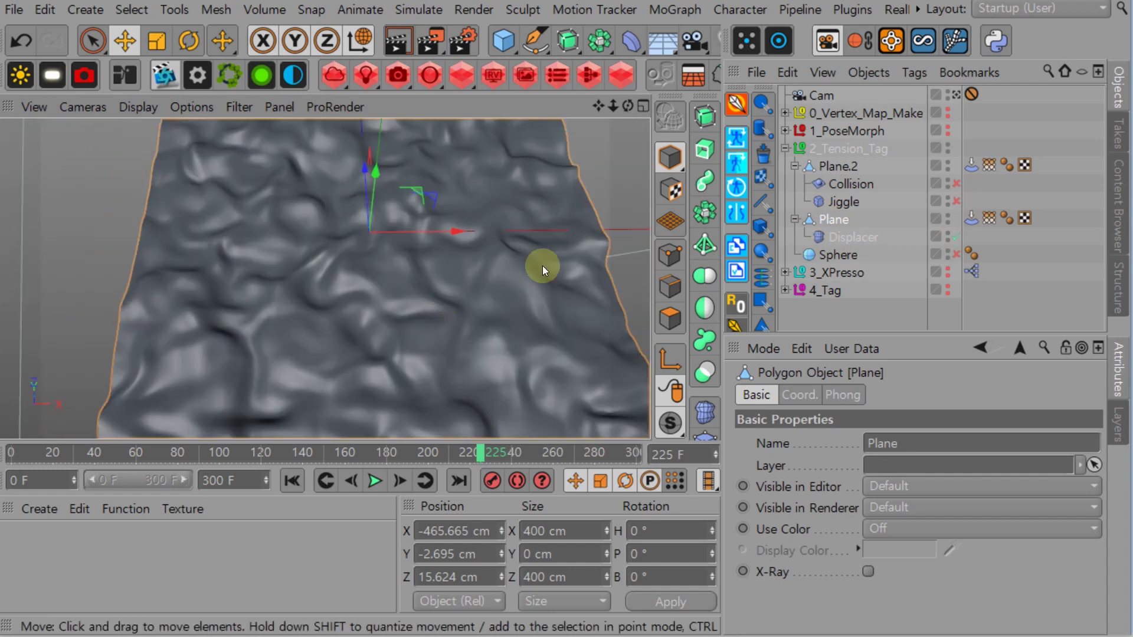
# Return to the Cam view, display Plane's Stretch vertex map and play the animation to watch it change
pyautogui.click(955, 94)
pyautogui.click(733, 209)
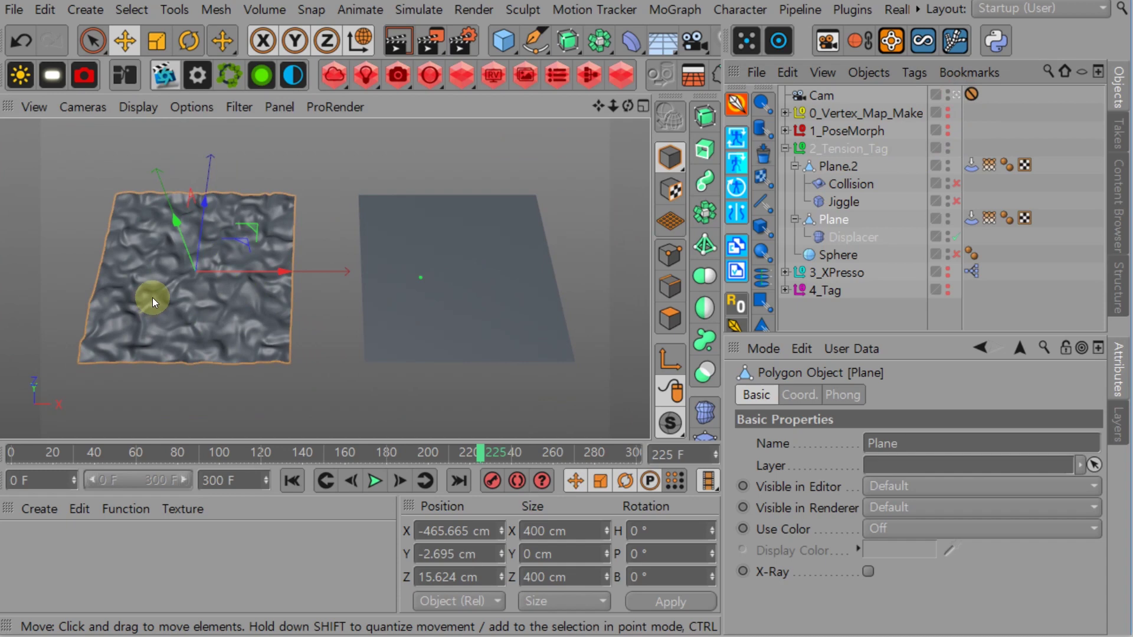
pyautogui.click(987, 219)
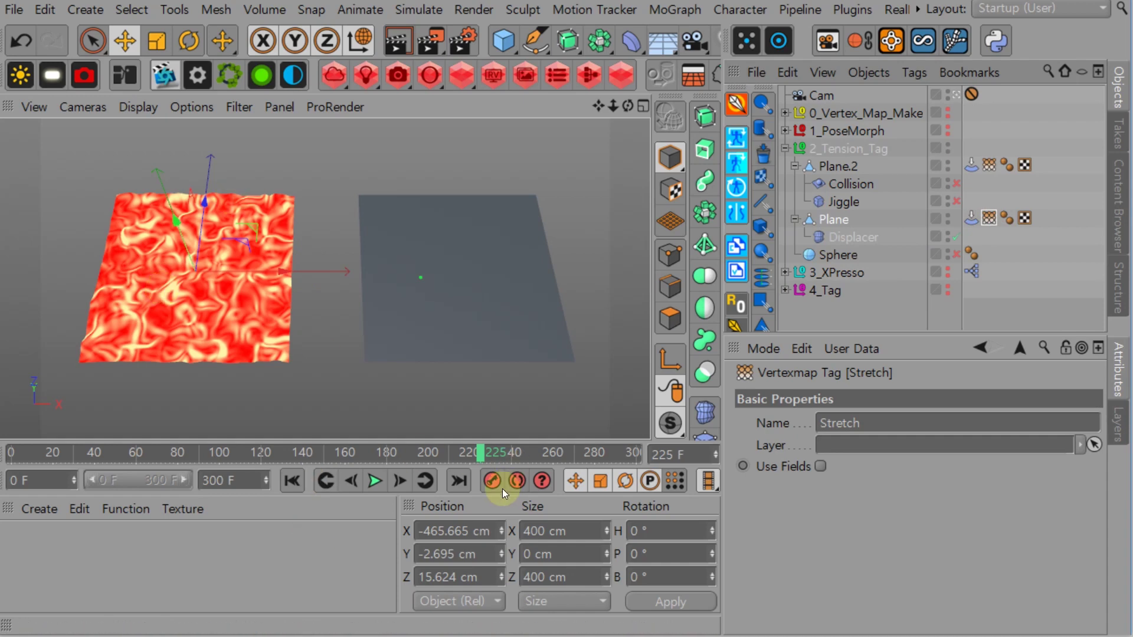
pyautogui.press('F8')
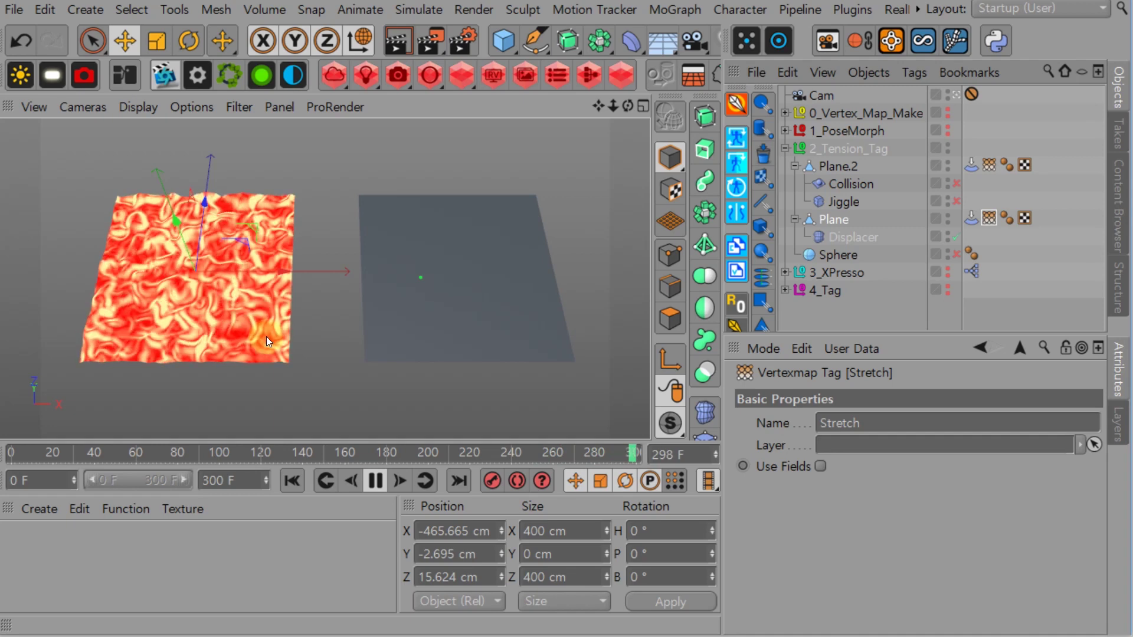
pyautogui.press('F8')
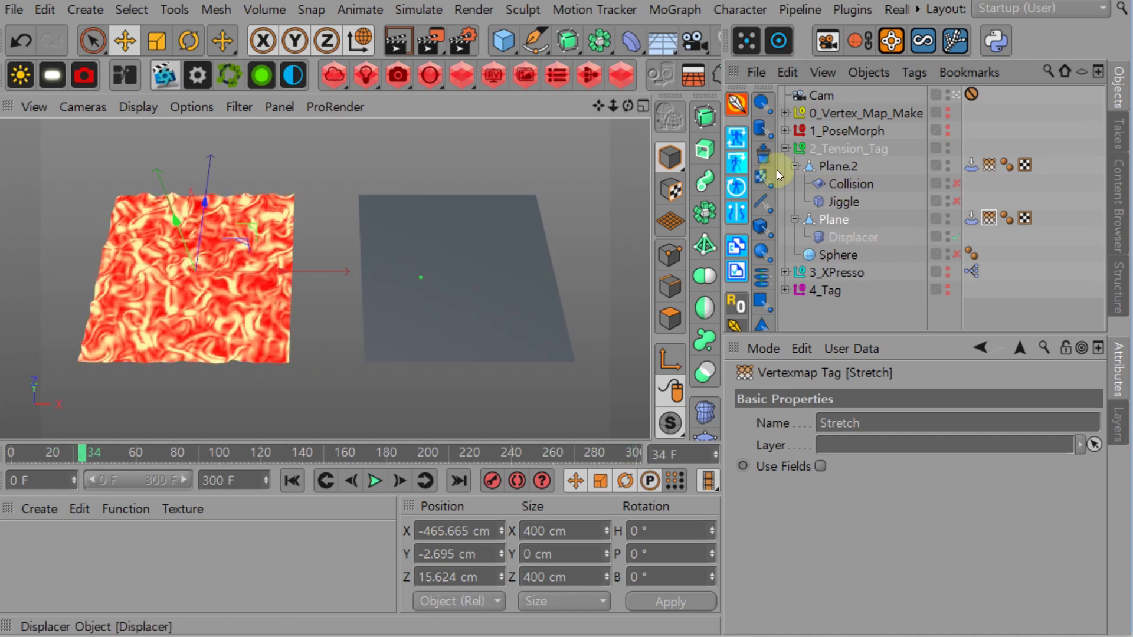
# Hide and collapse the 2_Tension_Tag group, and make the 3_XPresso group visible and expand it
pyautogui.click(948, 149)
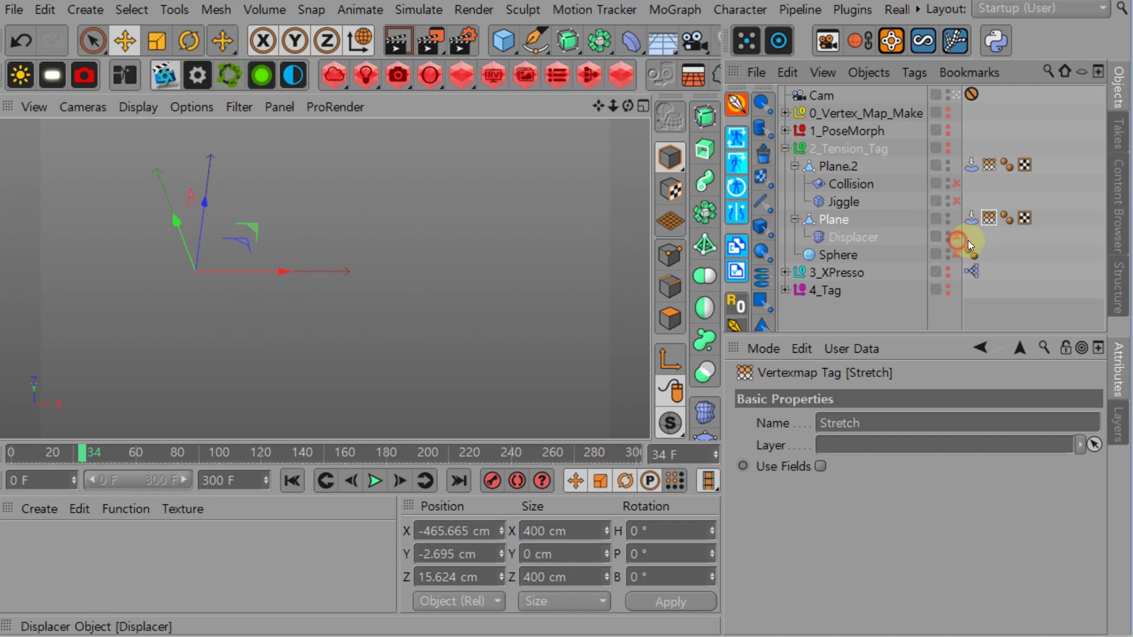
pyautogui.click(785, 149)
pyautogui.click(948, 168)
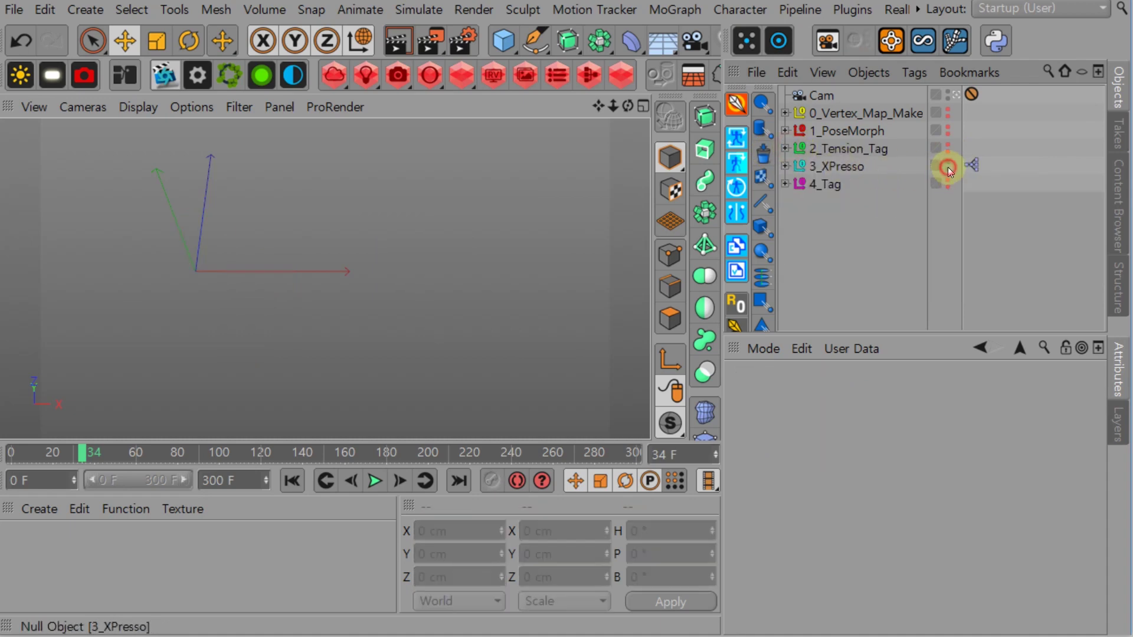
pyautogui.click(784, 167)
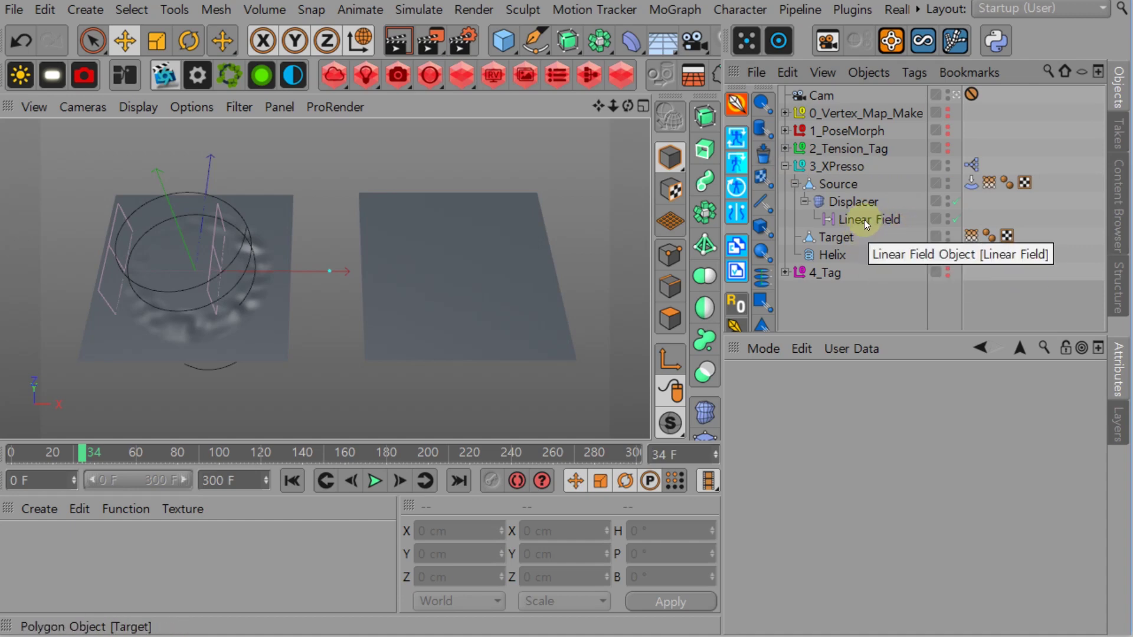
# Switch the Source Displacer's falloff from Helix to Linear Field and move that field to about X -612 cm
pyautogui.click(847, 203)
pyautogui.click(745, 485)
pyautogui.click(745, 506)
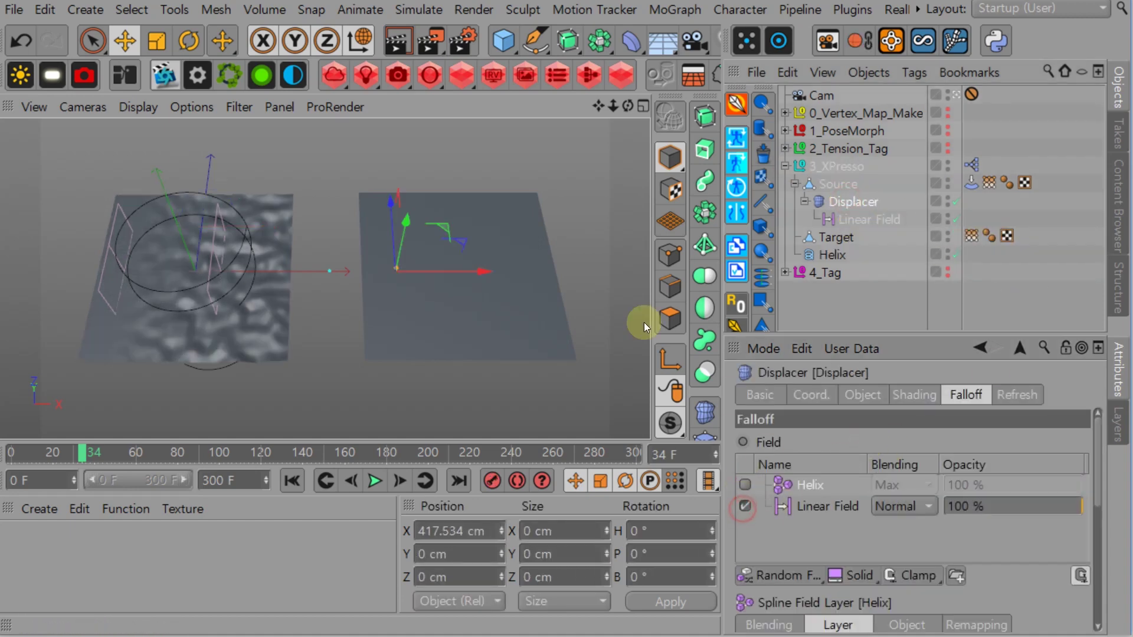
pyautogui.click(858, 219)
pyautogui.moveTo(249, 271); pyautogui.dragTo(187, 262)
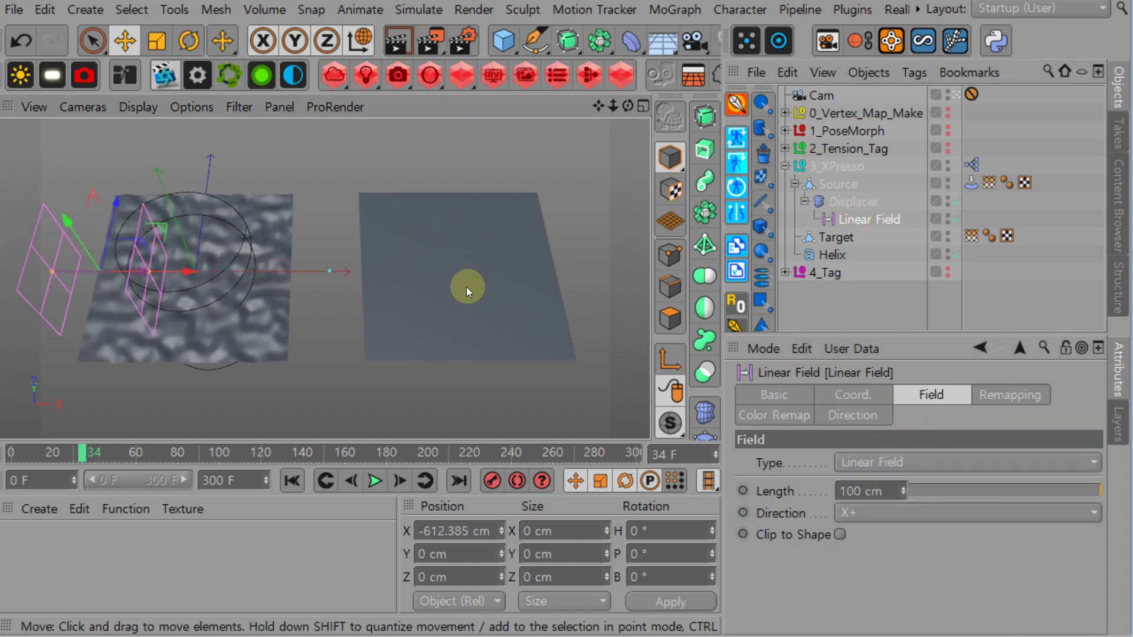
# Display Source's Vertex Source map, open the 3_XPresso expression and bring the whole XGroup node network into view below the objects
pyautogui.click(989, 182)
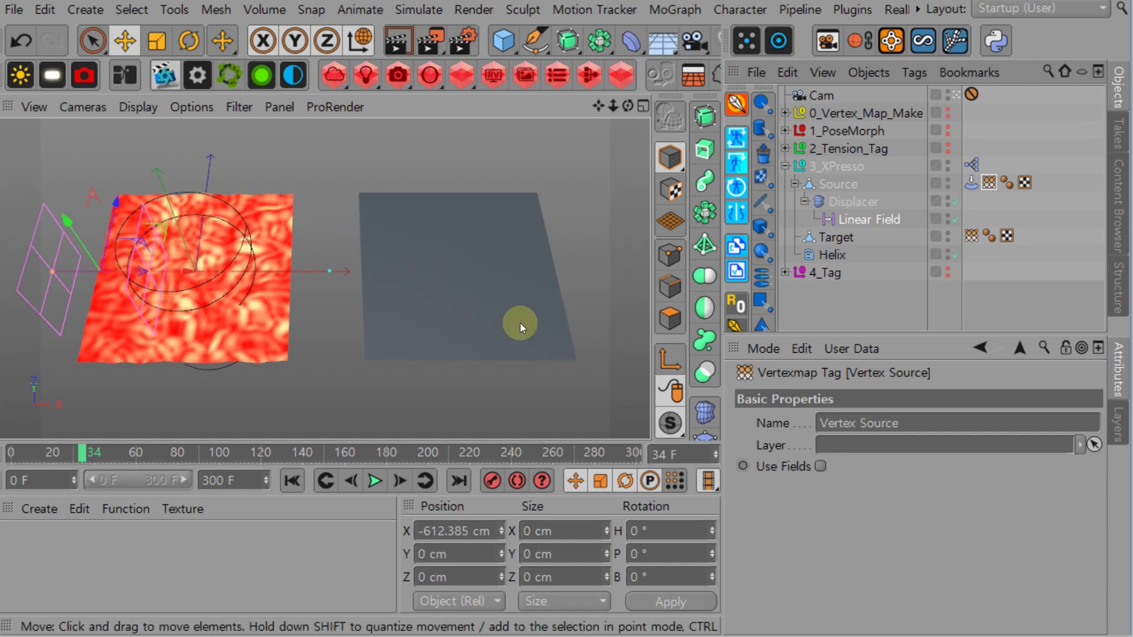
pyautogui.click(972, 165)
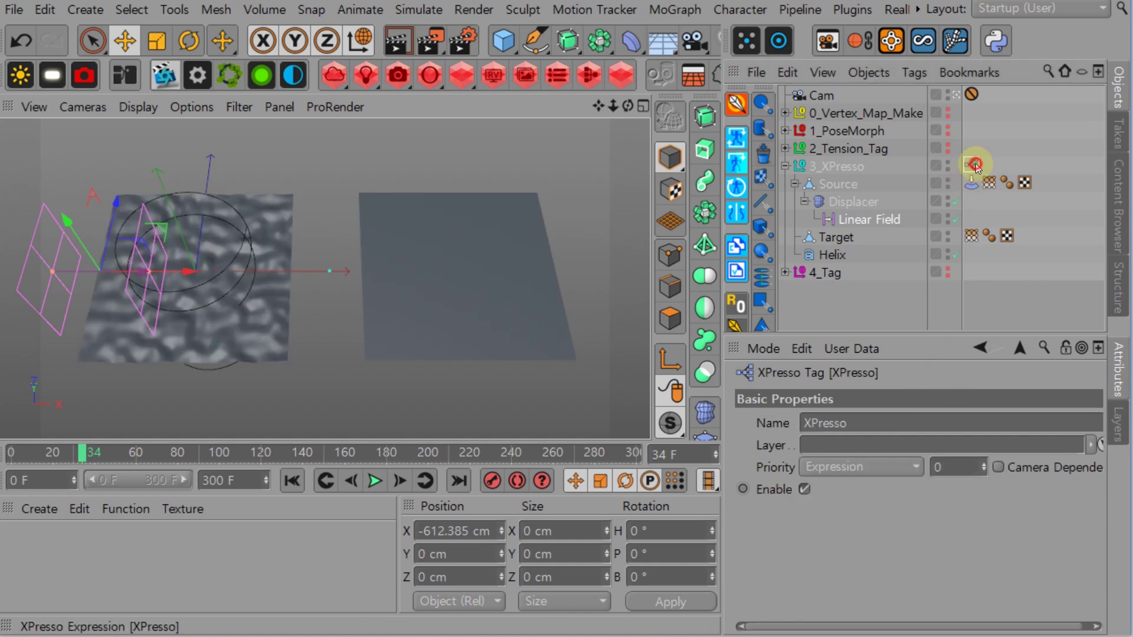
pyautogui.doubleClick(972, 164)
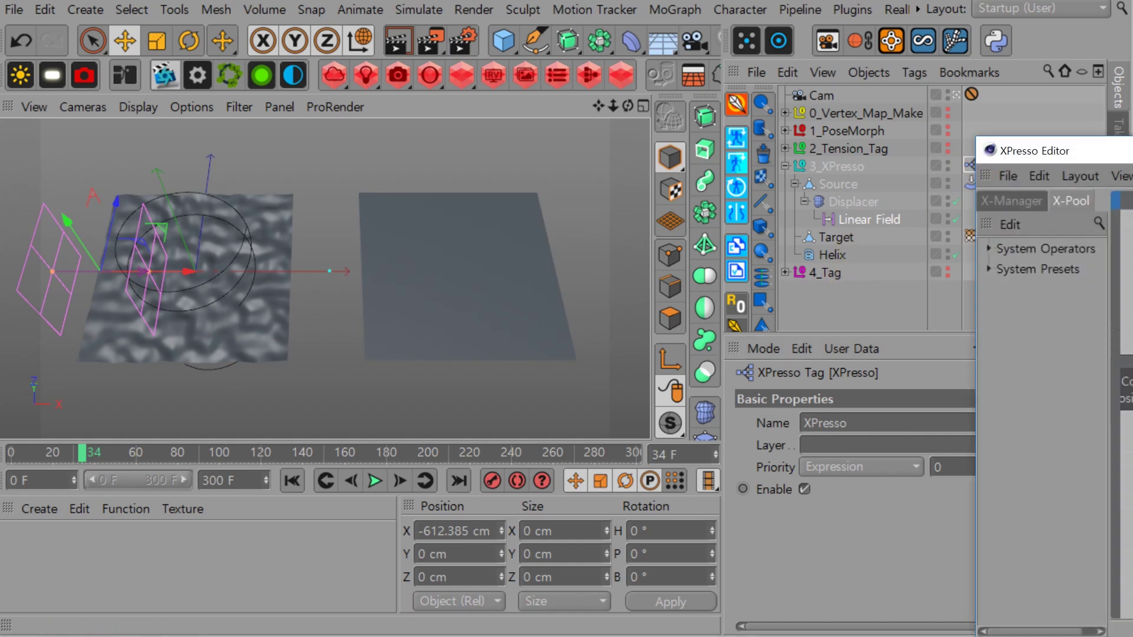
pyautogui.moveTo(981, 152); pyautogui.dragTo(0, 258)
pyautogui.moveTo(315, 259); pyautogui.dragTo(463, 212)
pyautogui.moveTo(121, 201); pyautogui.dragTo(104, 217)
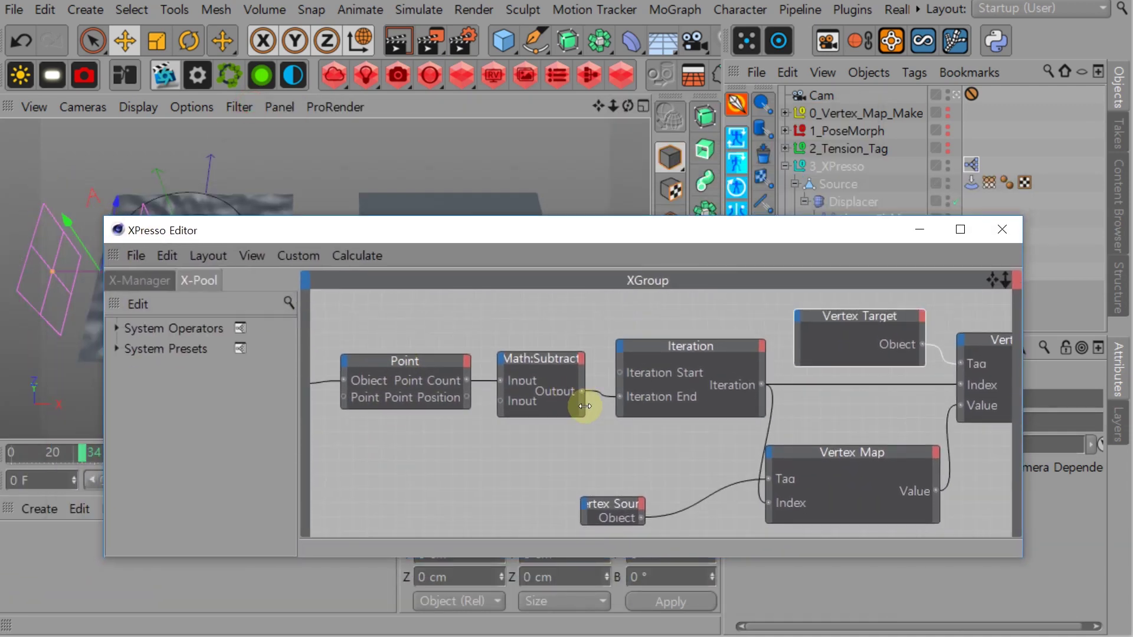
pyautogui.scroll(-2, 565, 422)
pyautogui.moveTo(581, 437)
pyautogui.mouseDown(button='middle')
pyautogui.moveTo(606, 446)
pyautogui.moveTo(570, 439)
pyautogui.mouseUp(button='middle')
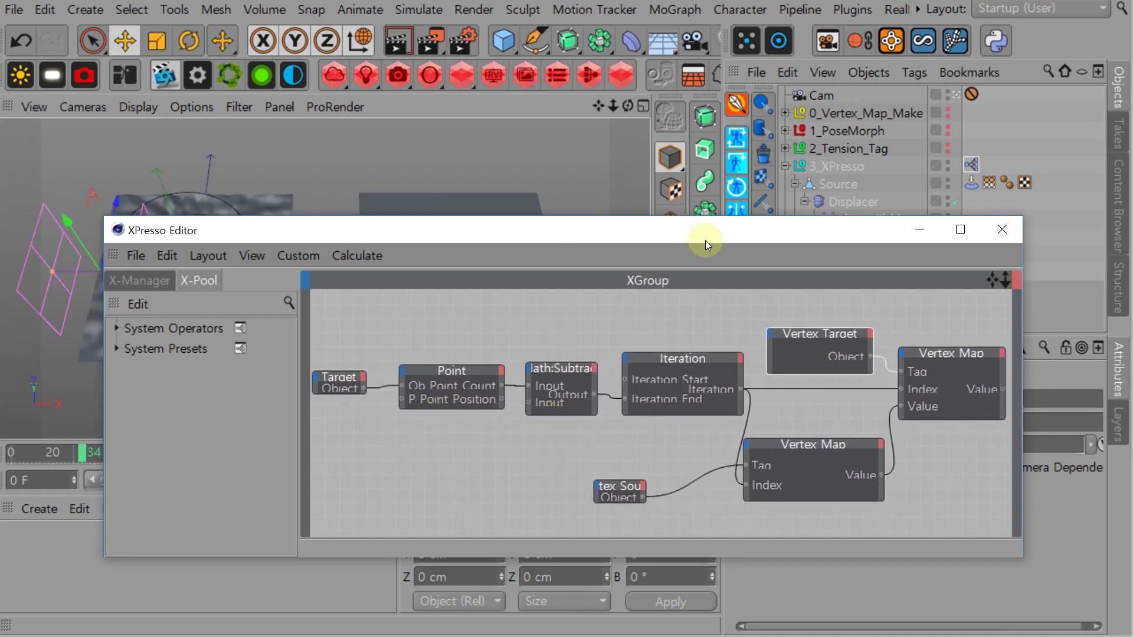
pyautogui.moveTo(706, 240); pyautogui.dragTo(667, 314)
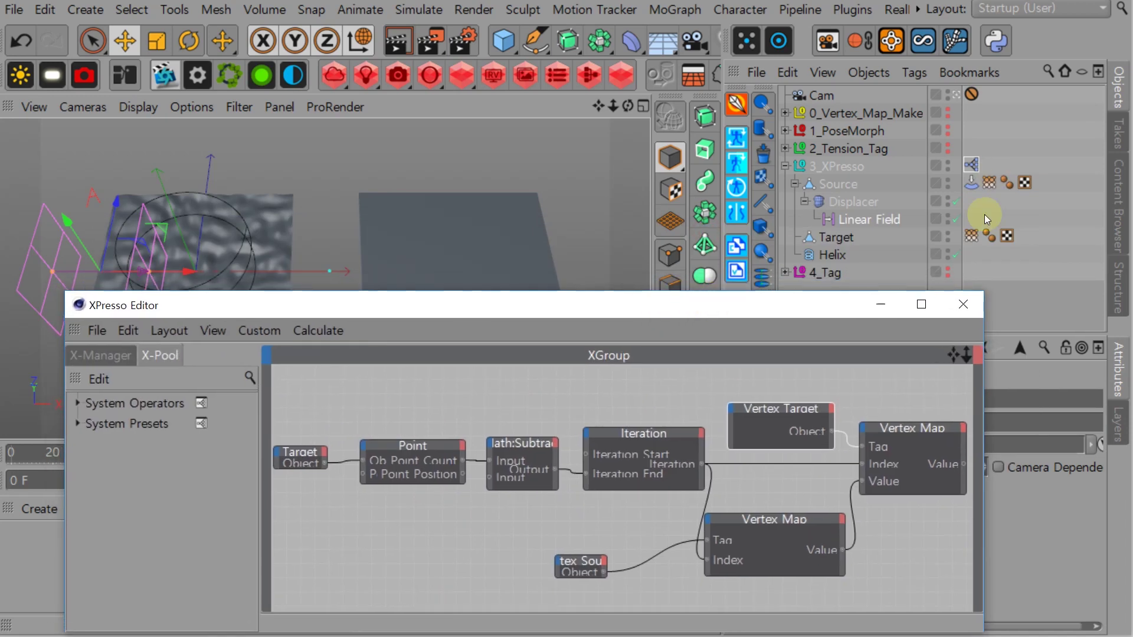
# Inspect the Target object's point list down to its last point index, keeping the XPresso Editor clear of the table
pyautogui.click(836, 236)
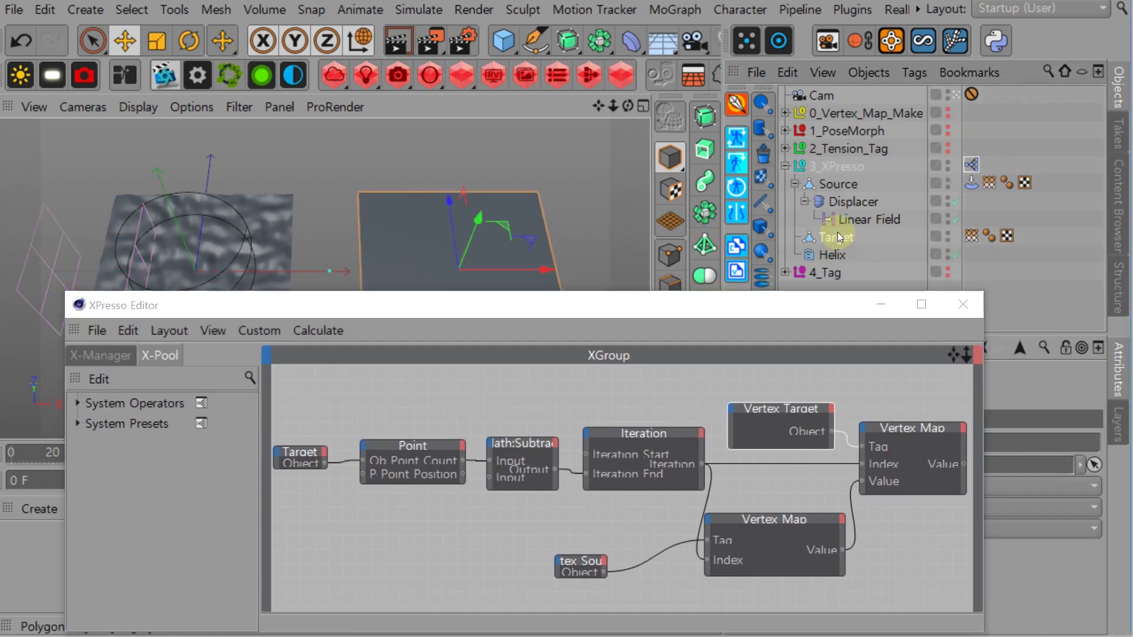
pyautogui.click(1116, 286)
pyautogui.moveTo(1096, 105); pyautogui.dragTo(1096, 303)
pyautogui.moveTo(812, 308); pyautogui.dragTo(824, 353)
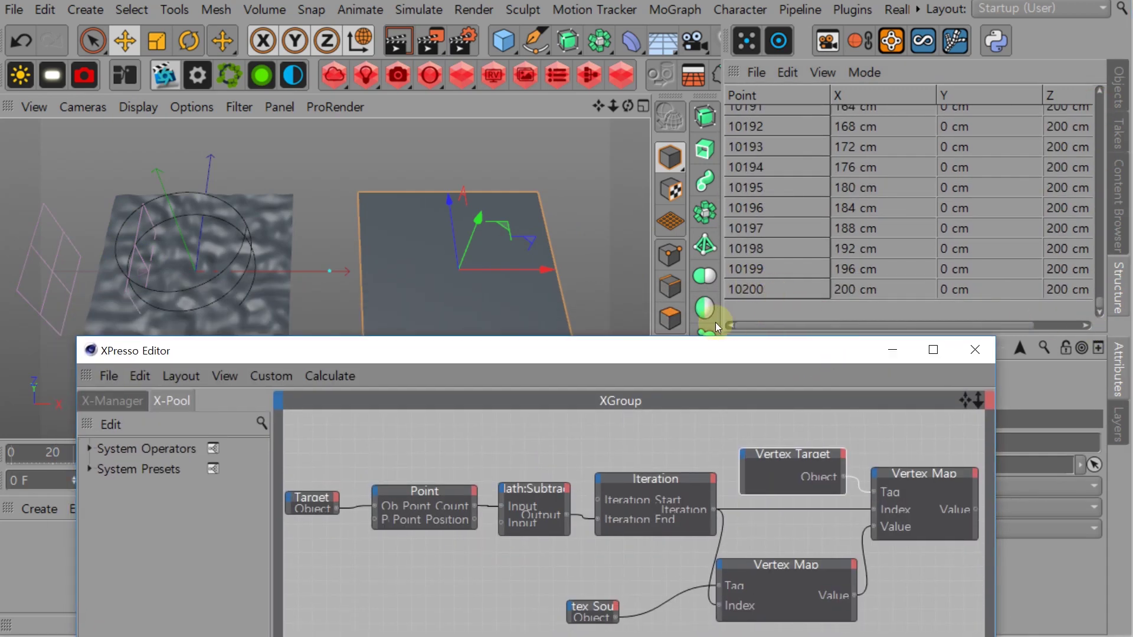
pyautogui.moveTo(631, 349); pyautogui.dragTo(632, 315)
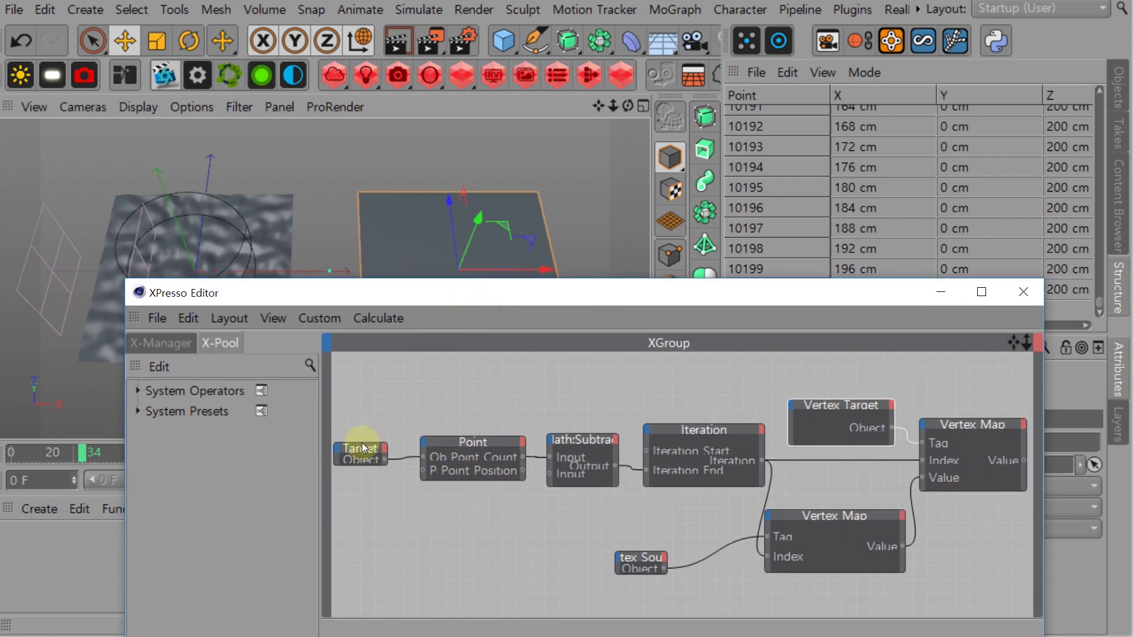
# Examine the Target node in the XGroup and its matching Target object, following the chain through Point, Math:Subtract and Iteration
pyautogui.click(362, 444)
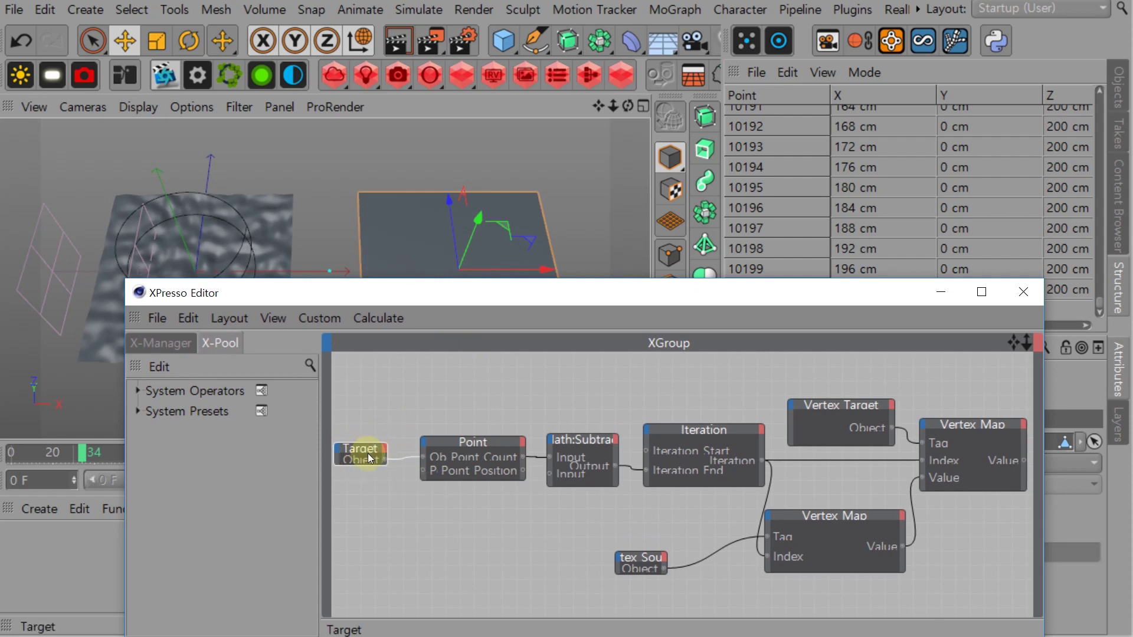
pyautogui.click(1115, 95)
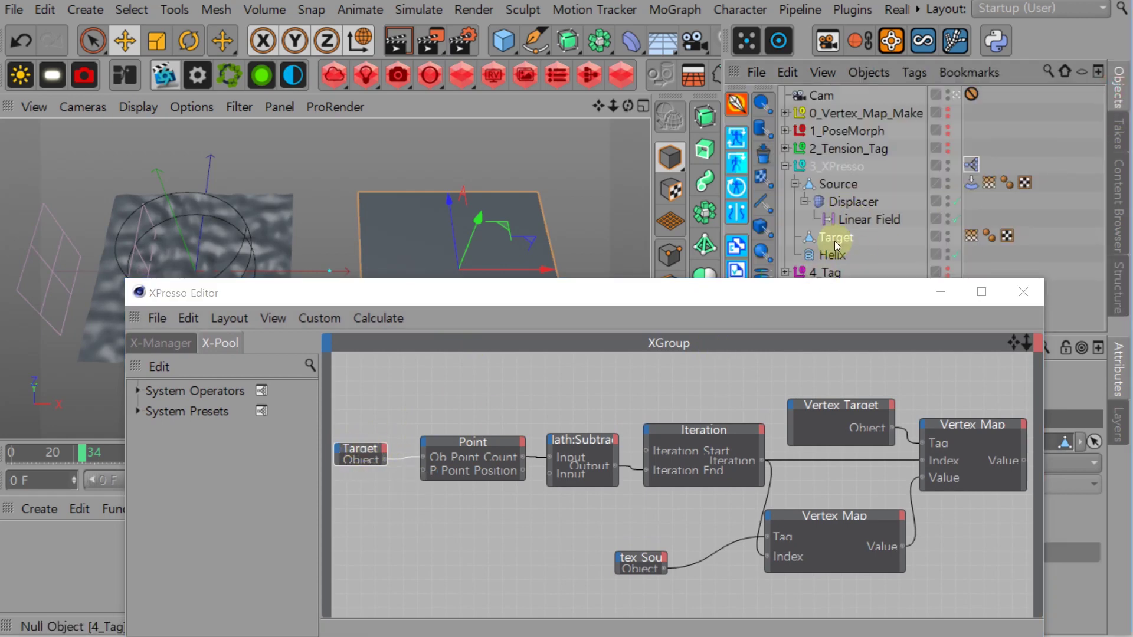
pyautogui.click(834, 241)
pyautogui.moveTo(474, 304); pyautogui.dragTo(644, 342)
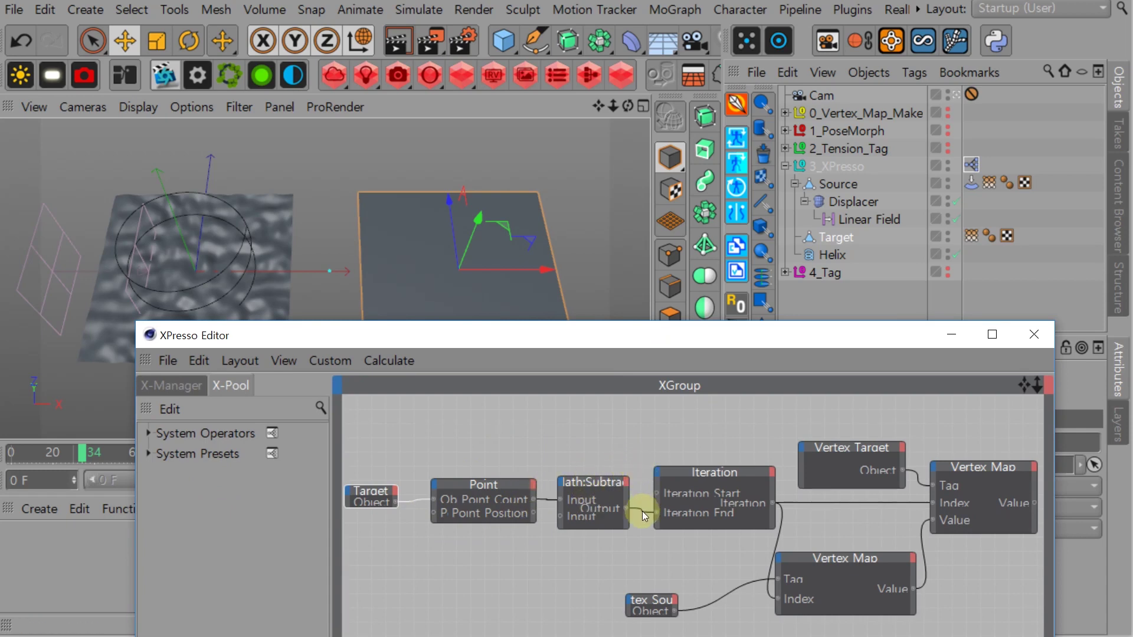
pyautogui.moveTo(642, 511); pyautogui.dragTo(687, 518)
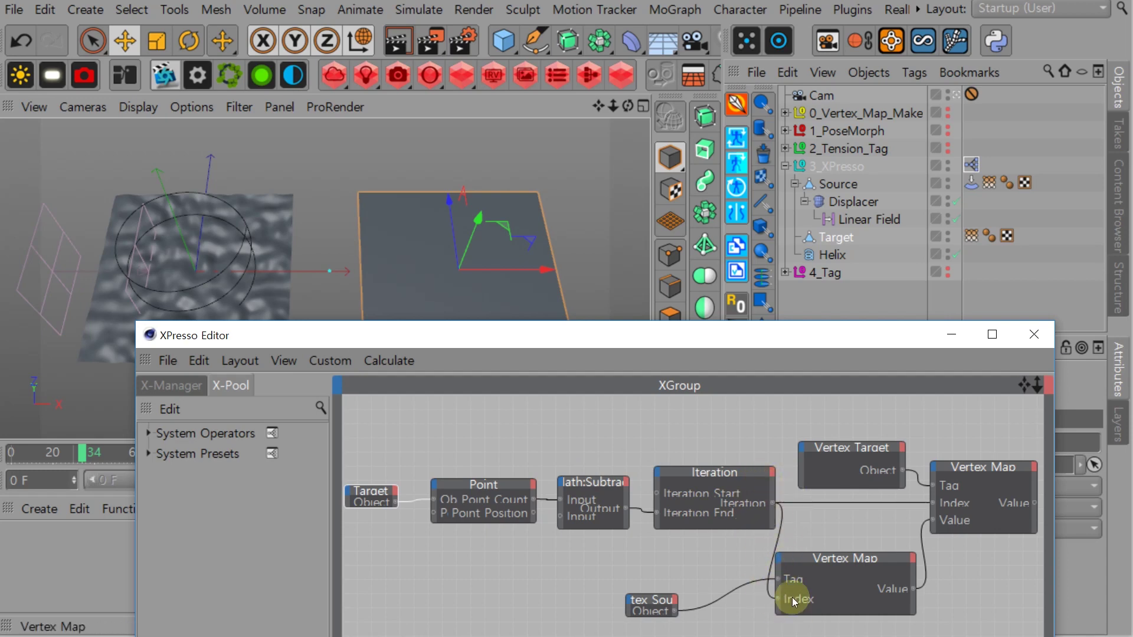
pyautogui.click(741, 351)
pyautogui.click(683, 330)
pyautogui.moveTo(640, 328); pyautogui.dragTo(594, 321)
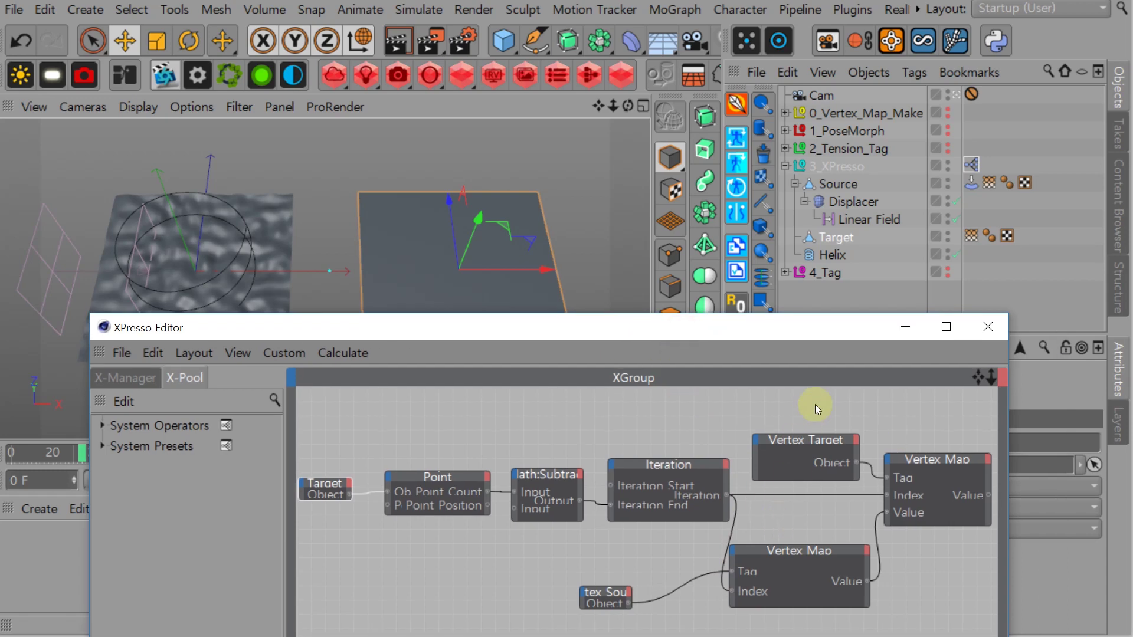
# Check the Vertex Target node, then enlarge the Vertex Source node and place it beside the lower Vertex Map node's Tag input
pyautogui.click(780, 438)
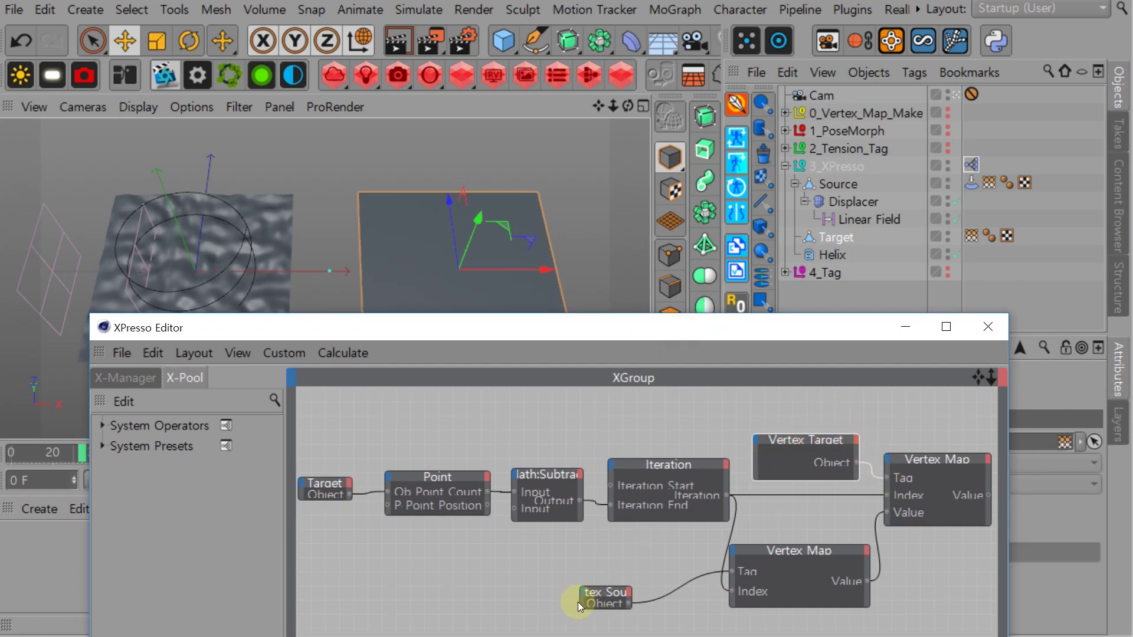
pyautogui.moveTo(581, 603); pyautogui.dragTo(473, 604)
pyautogui.click(612, 597)
pyautogui.moveTo(631, 606); pyautogui.dragTo(641, 624)
pyautogui.moveTo(572, 591); pyautogui.dragTo(610, 557)
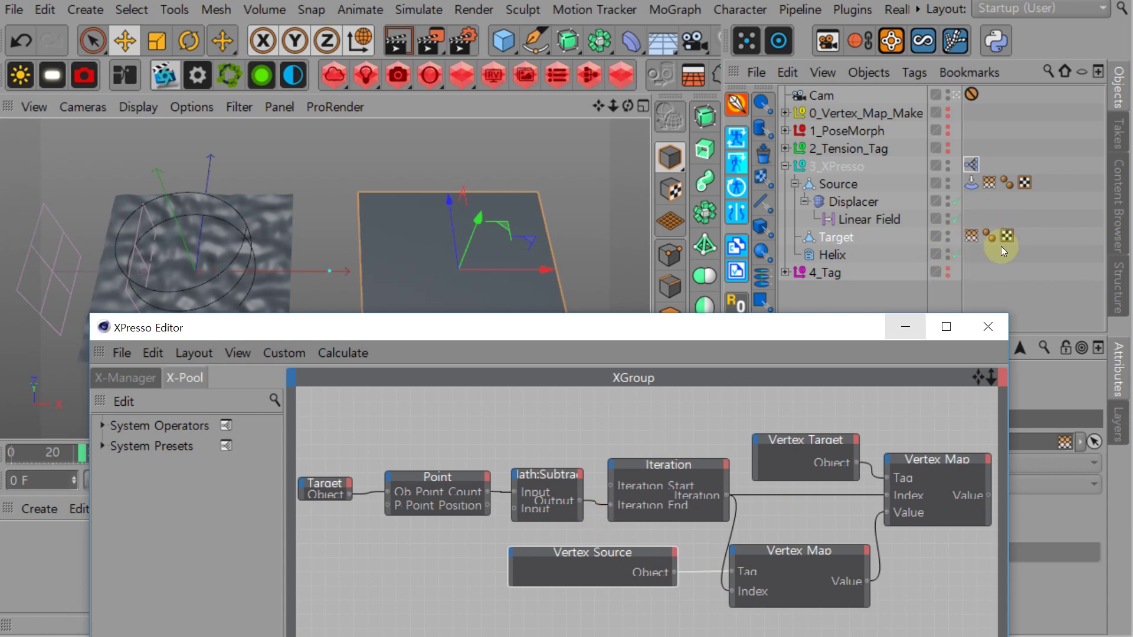
# Add another node from Source's Vertex Source tag to the XGroup, list its available output ports and delete the node
pyautogui.moveTo(989, 183); pyautogui.dragTo(636, 419)
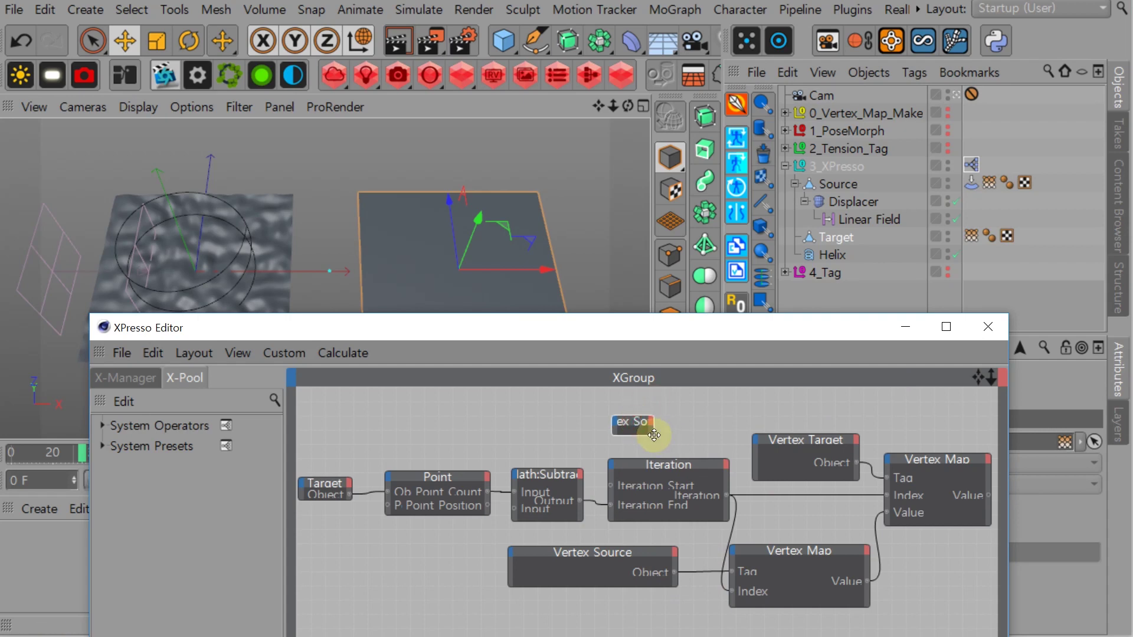
pyautogui.moveTo(655, 435); pyautogui.dragTo(730, 442)
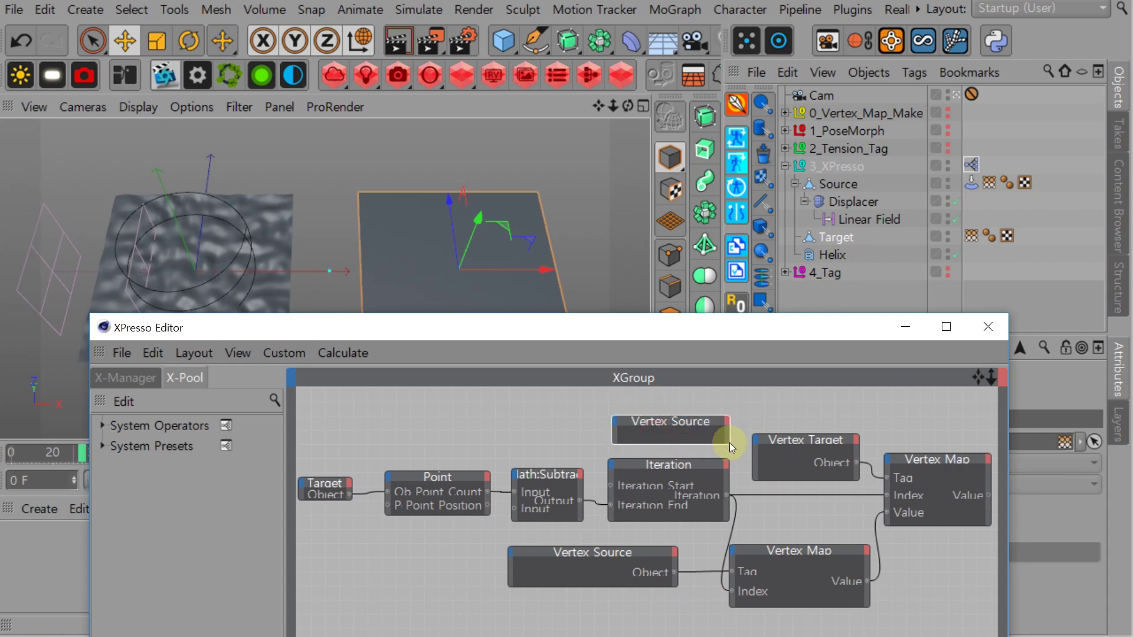
pyautogui.click(735, 424)
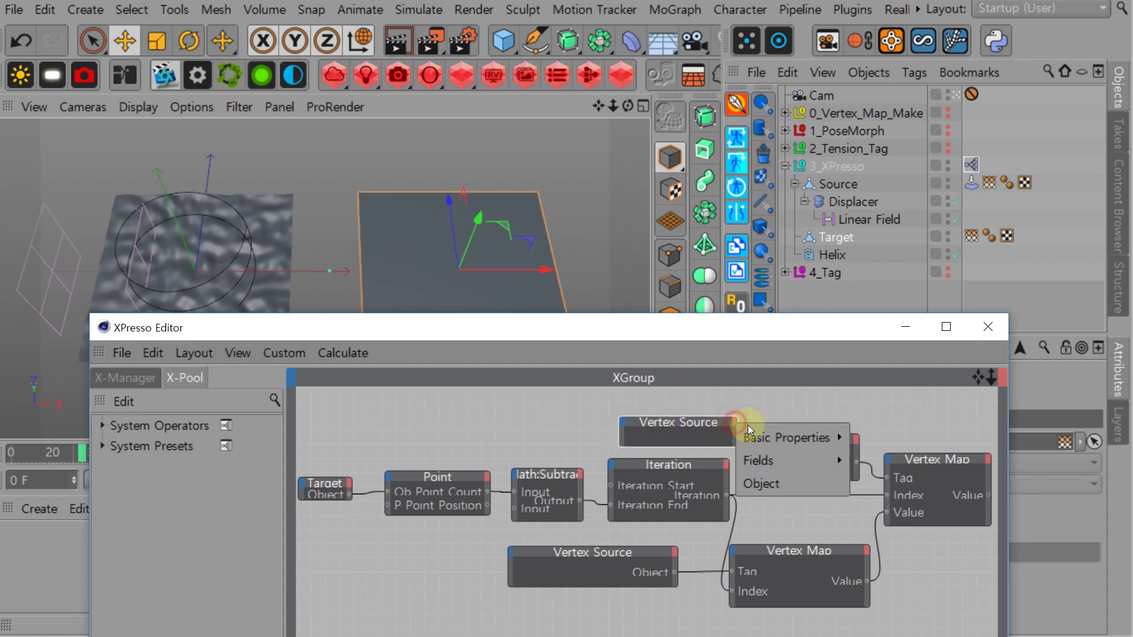
pyautogui.click(687, 424)
pyautogui.press('Delete')
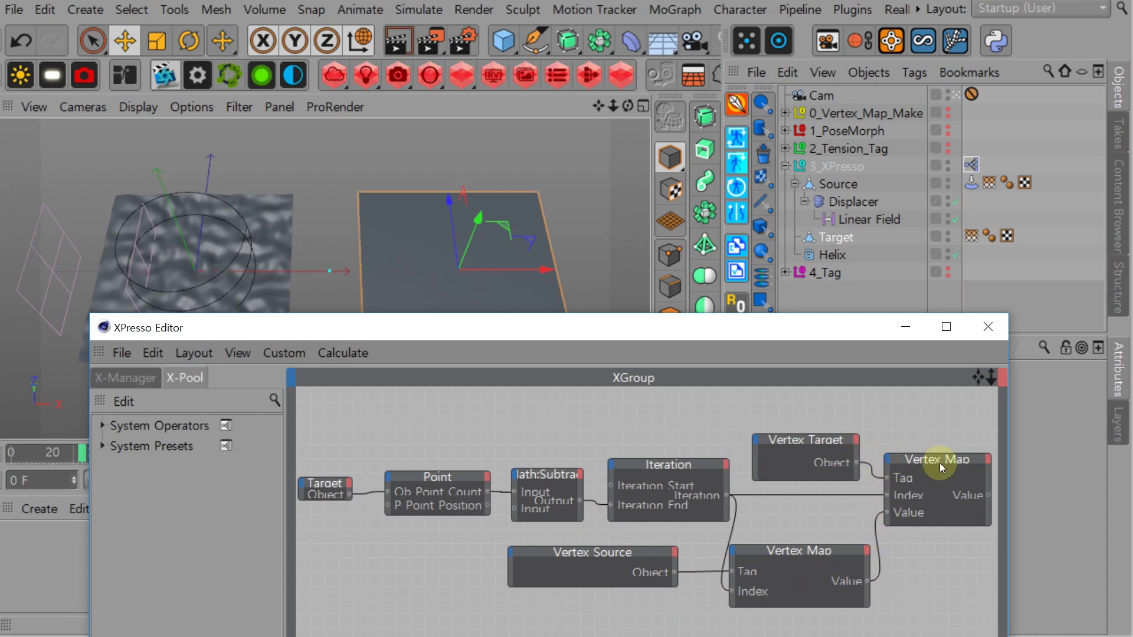
# Close the XPresso Editor and play the animation with Target's Vertex Target map displayed, checking the node network once more
pyautogui.moveTo(823, 335); pyautogui.dragTo(780, 327)
pyautogui.click(942, 319)
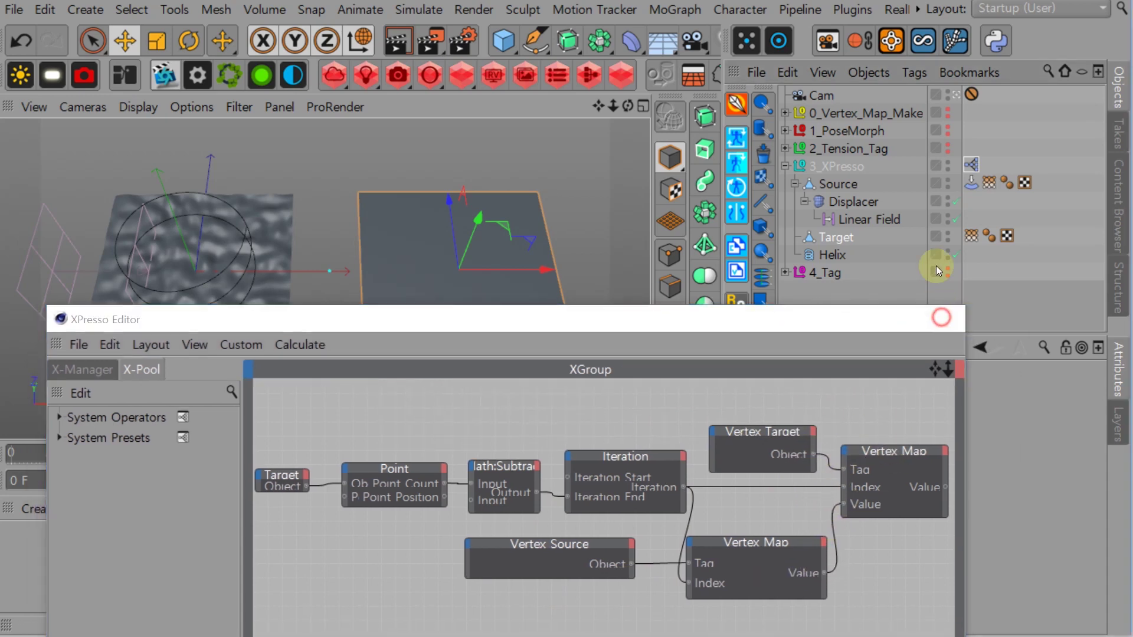
pyautogui.click(971, 235)
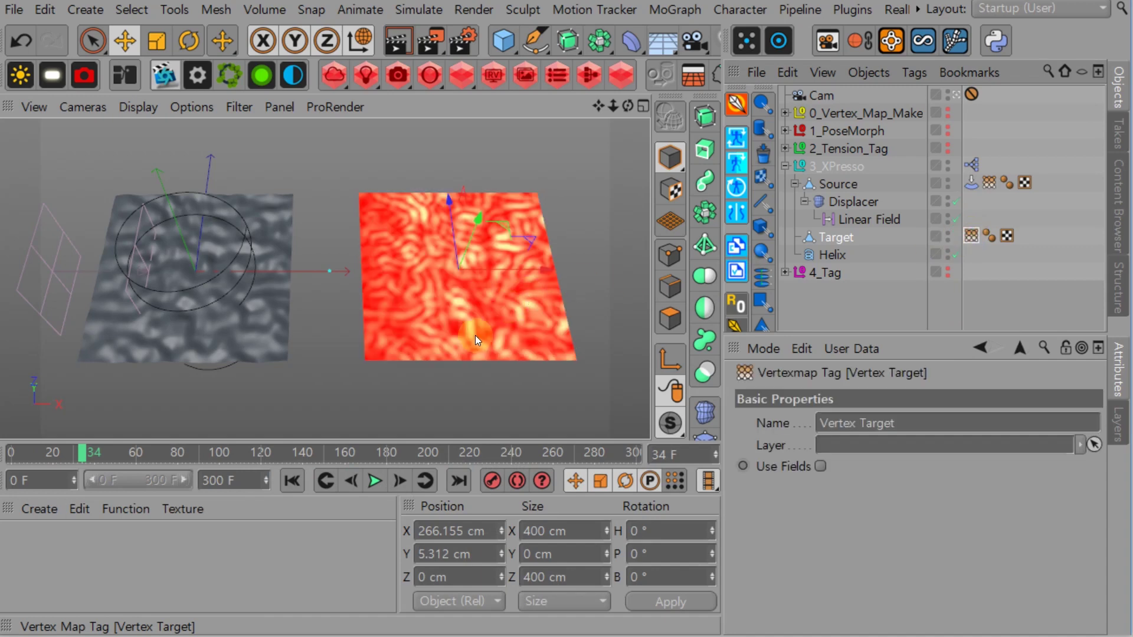
pyautogui.press('F8')
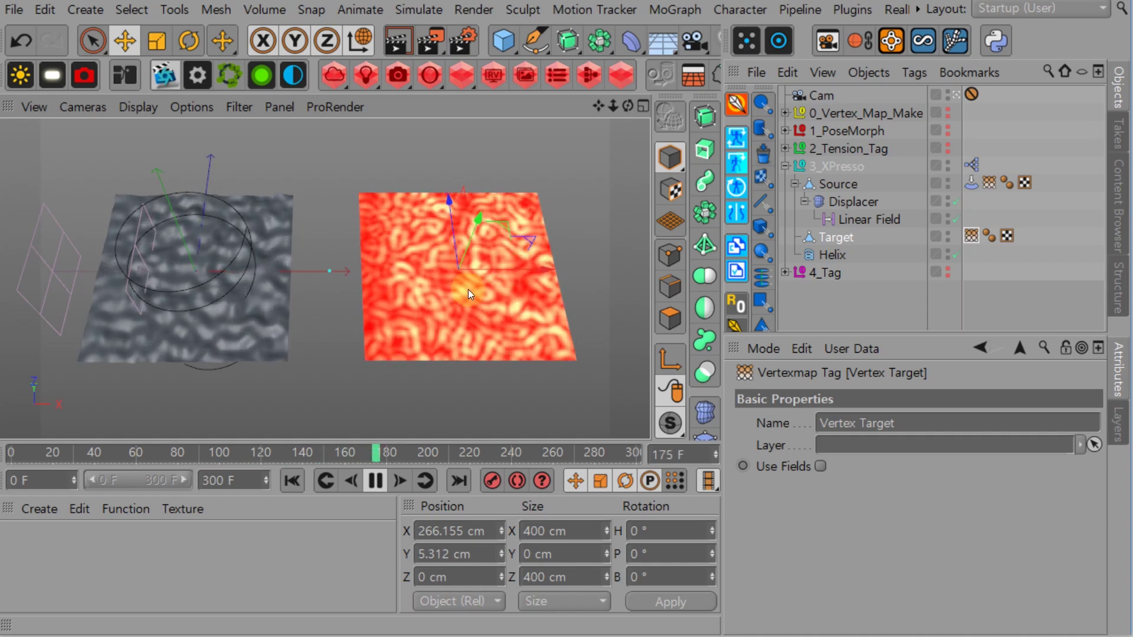
pyautogui.doubleClick(972, 164)
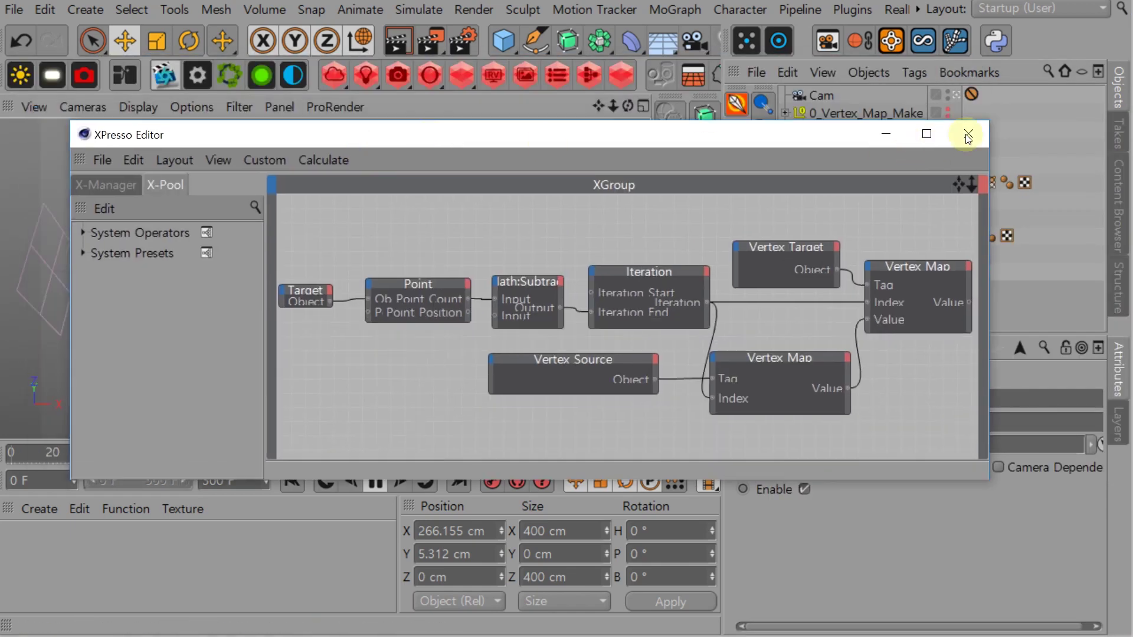
pyautogui.click(979, 132)
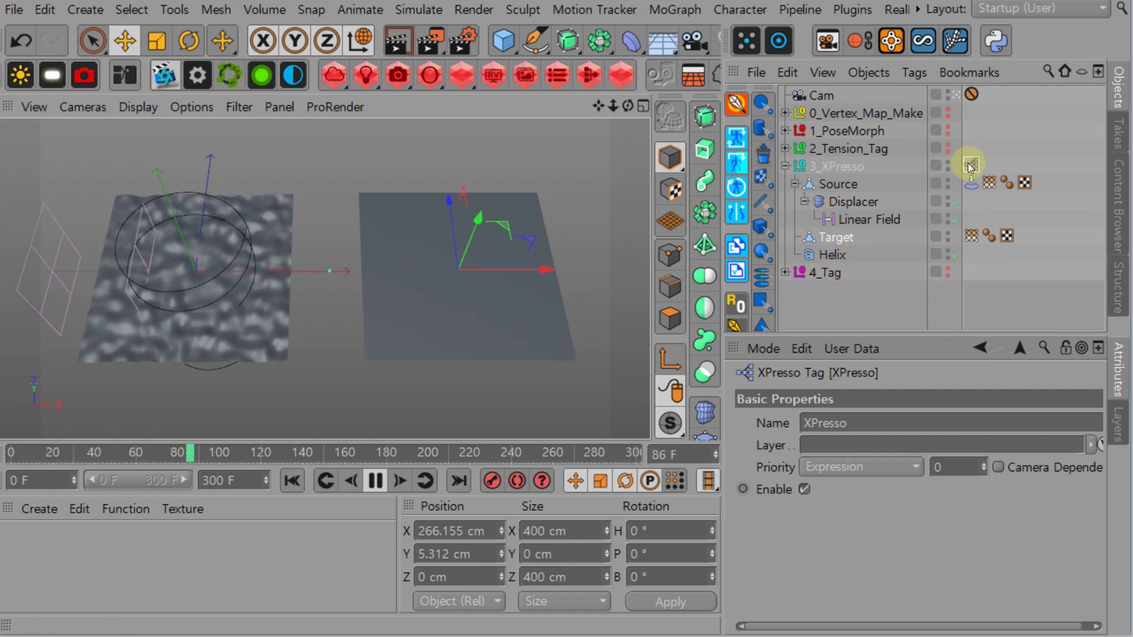
# Disable the Displacer, Linear Field and Helix in 3_XPresso, hide and collapse that group, and make 4_Tag visible and expanded
pyautogui.moveTo(956, 202); pyautogui.dragTo(957, 255)
pyautogui.keyDown('alt'); pyautogui.doubleClick(948, 167); pyautogui.keyUp('alt')
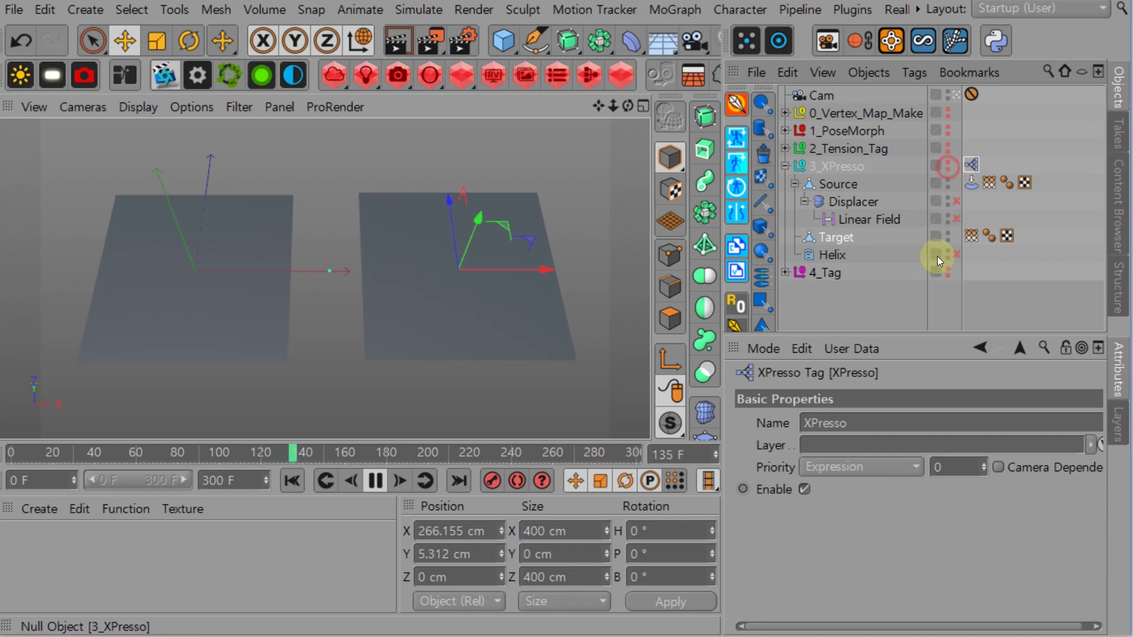
pyautogui.keyDown('alt'); pyautogui.click(948, 271); pyautogui.keyUp('alt')
pyautogui.click(785, 273)
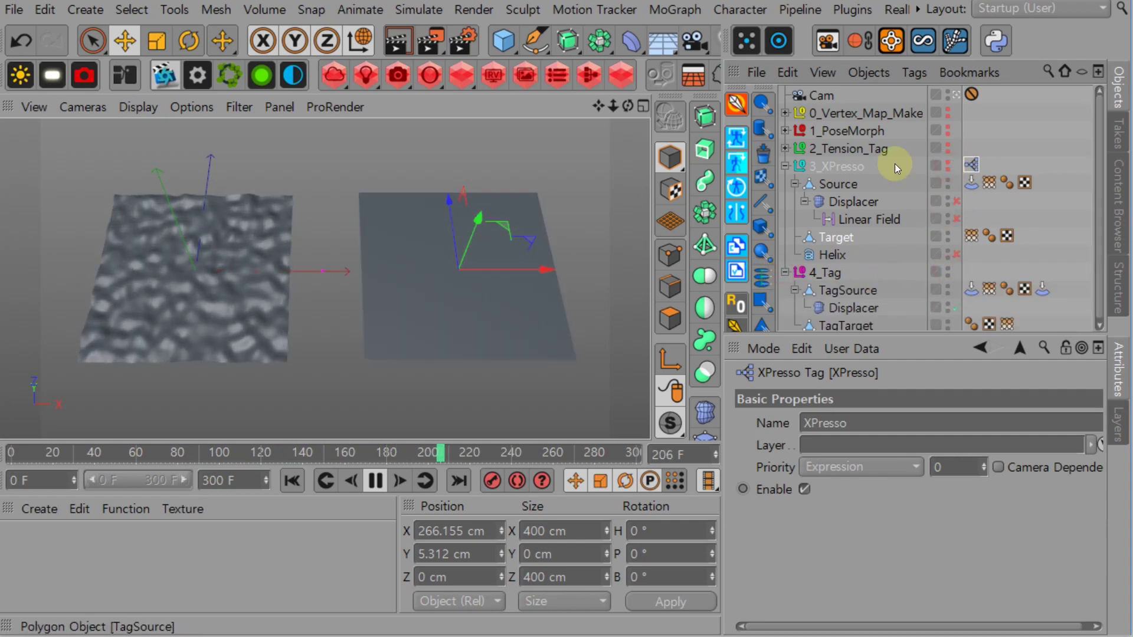
pyautogui.click(785, 167)
pyautogui.click(869, 315)
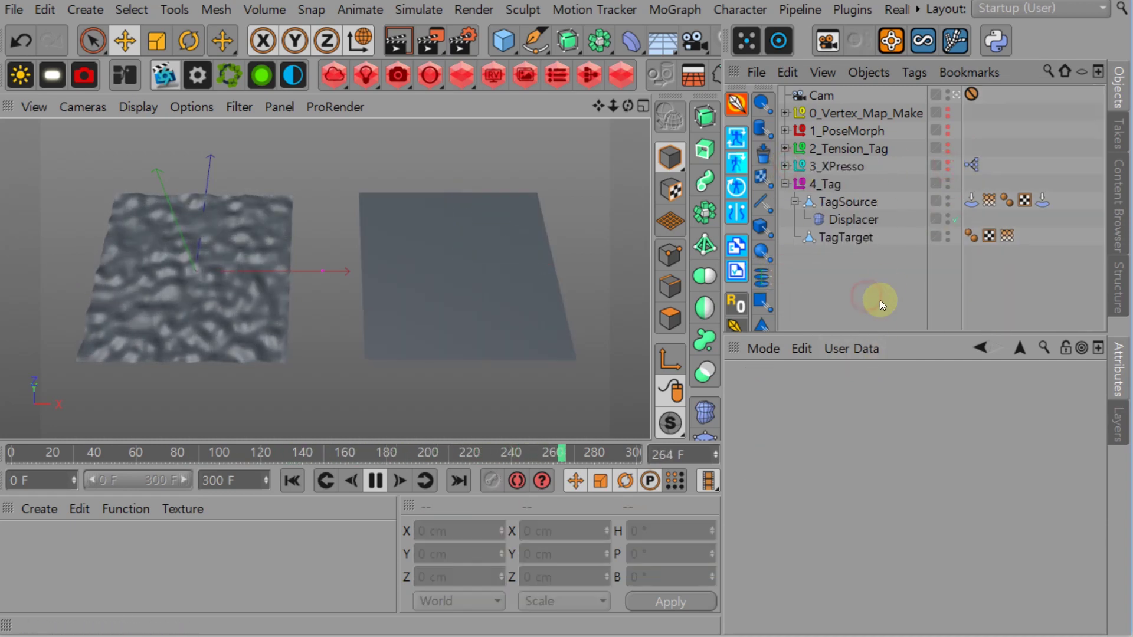
# Examine TagSource and TagTarget, review TagSource's first Tension tag and display its Vertex Source map during playback
pyautogui.click(833, 203)
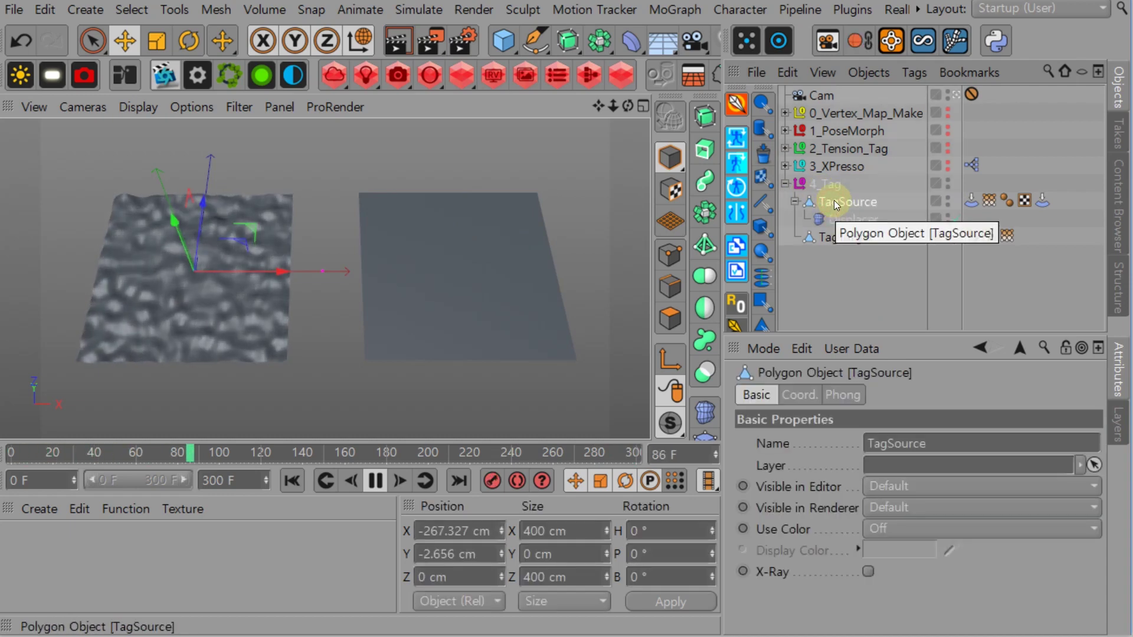
pyautogui.click(841, 244)
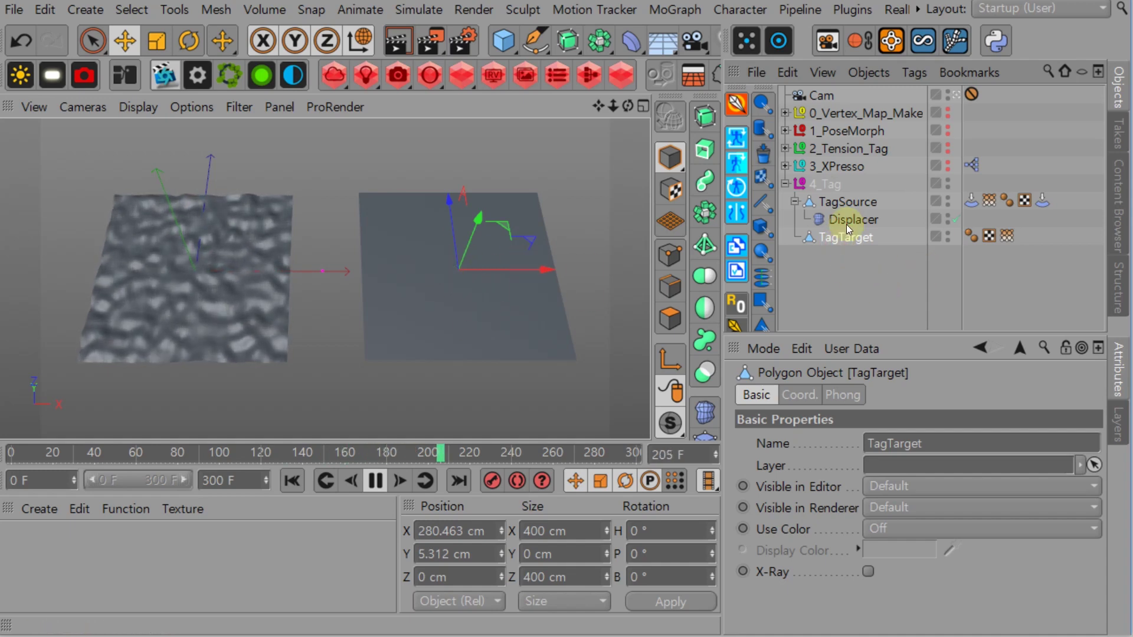
pyautogui.click(850, 202)
pyautogui.click(968, 200)
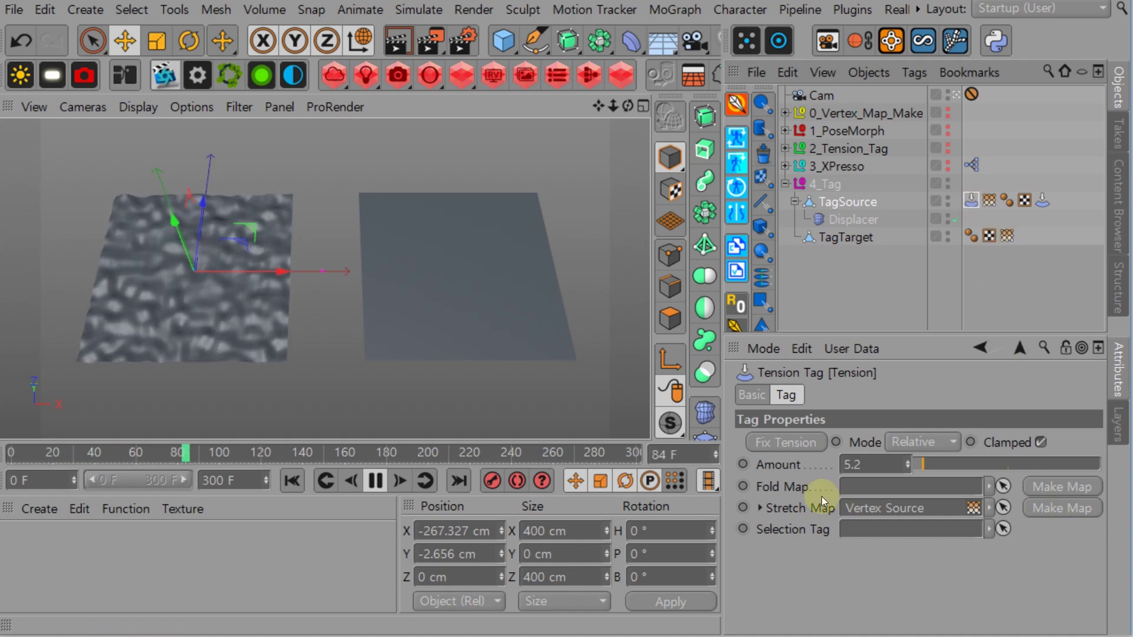
pyautogui.click(989, 202)
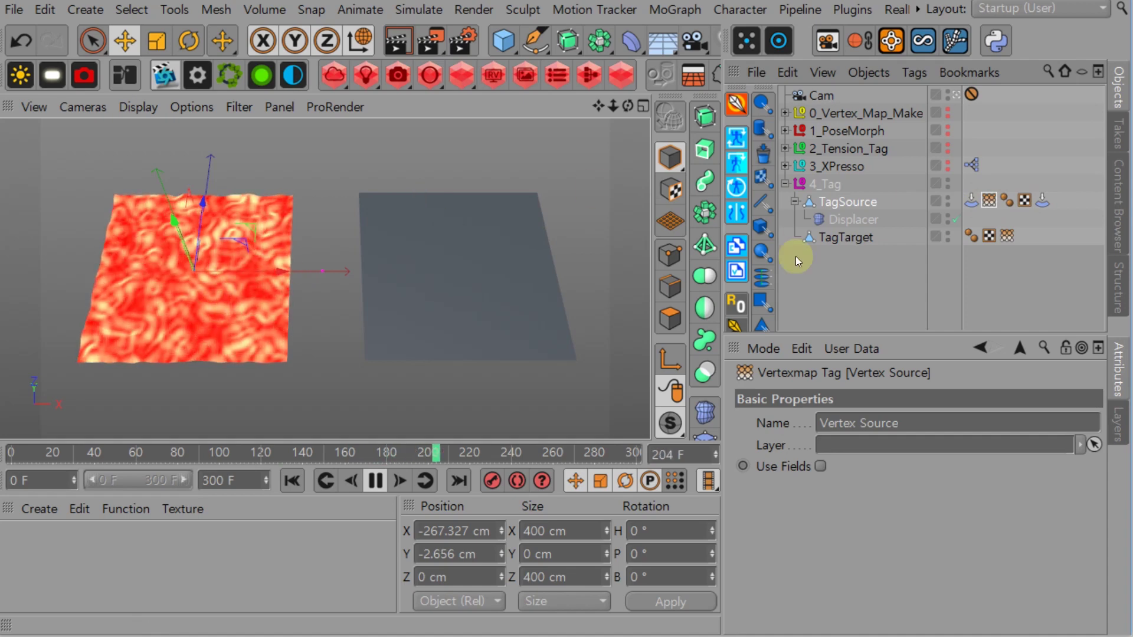
# Disable TagSource's Displacer, then review its second Tension tag and display the Stretch vertex map on TagTarget
pyautogui.click(954, 220)
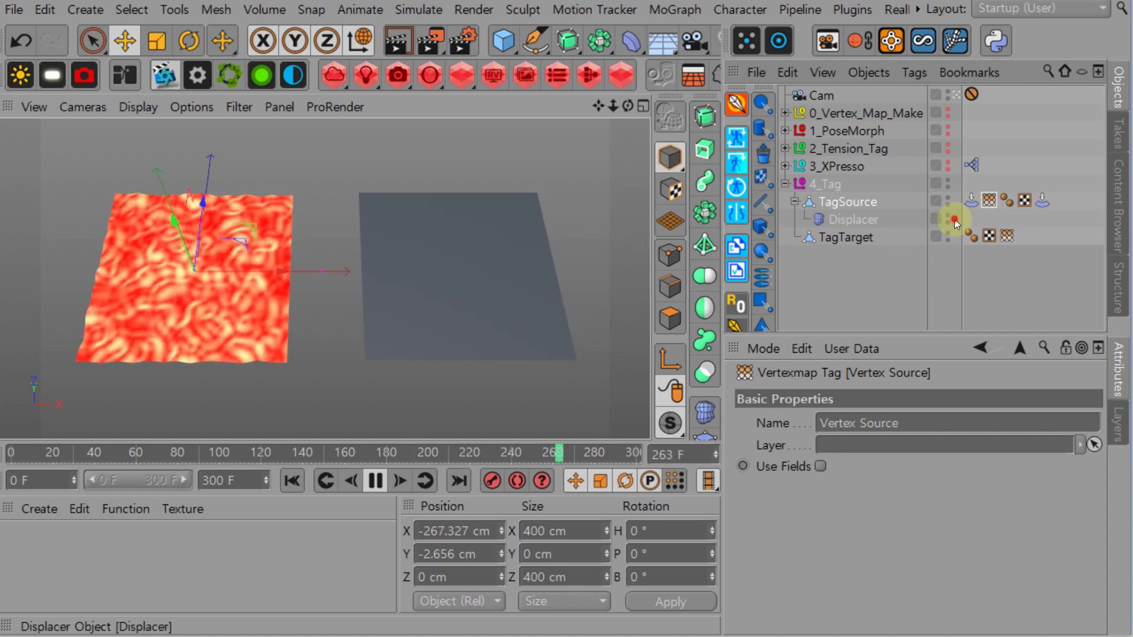
pyautogui.click(1043, 201)
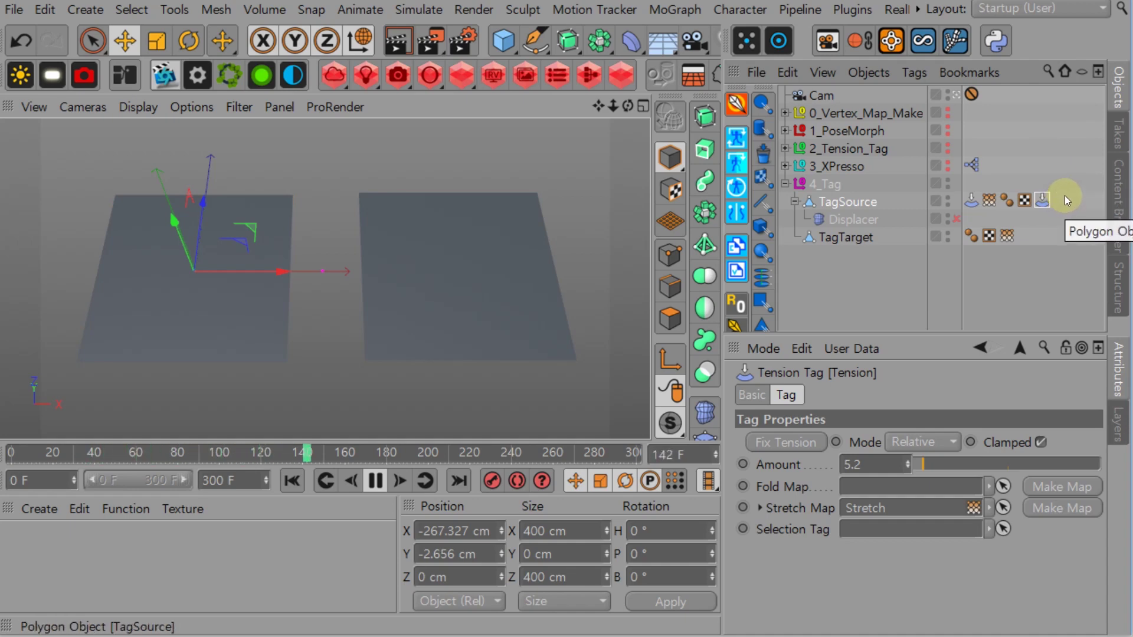
pyautogui.click(1006, 235)
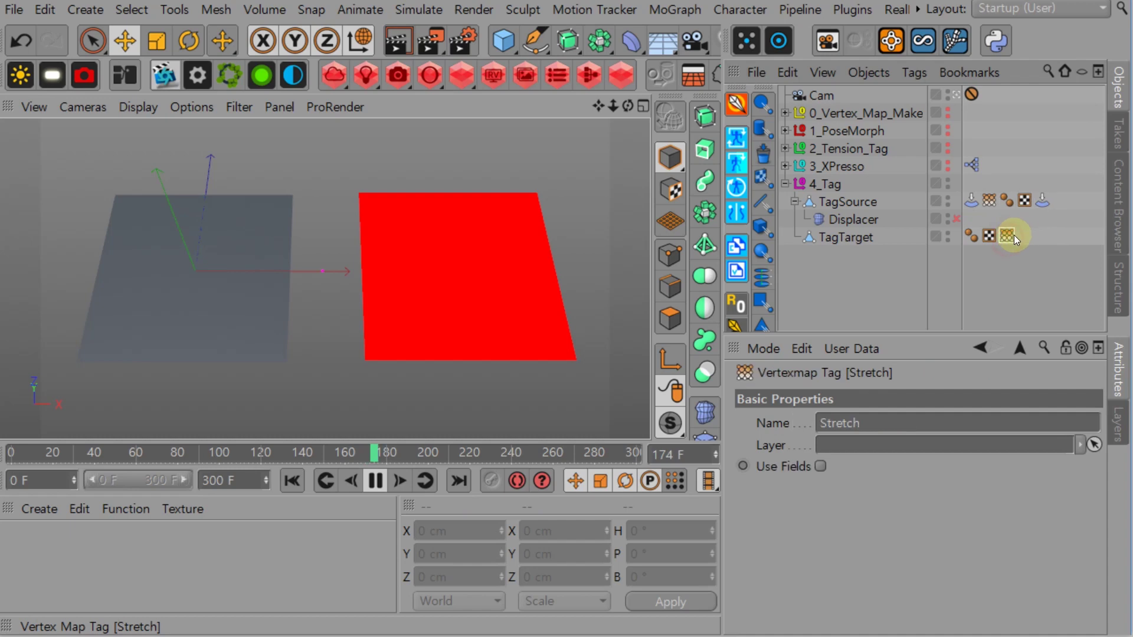
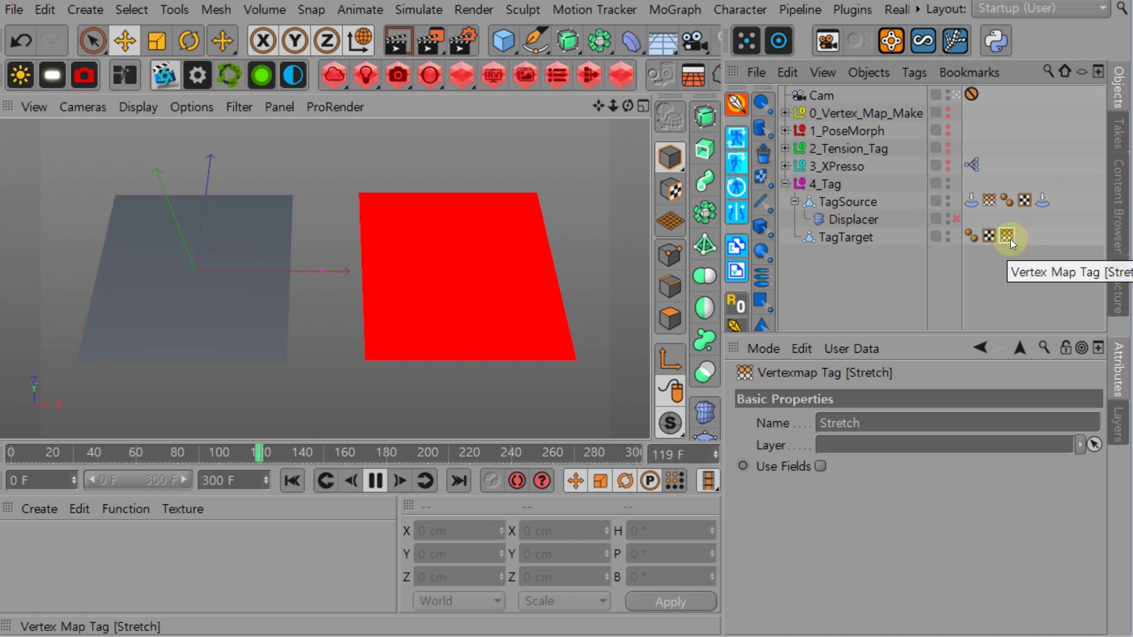
# Enable TagSource's Displacer, then review its first Tension tag and display the Vertex Source map during playback
pyautogui.click(954, 219)
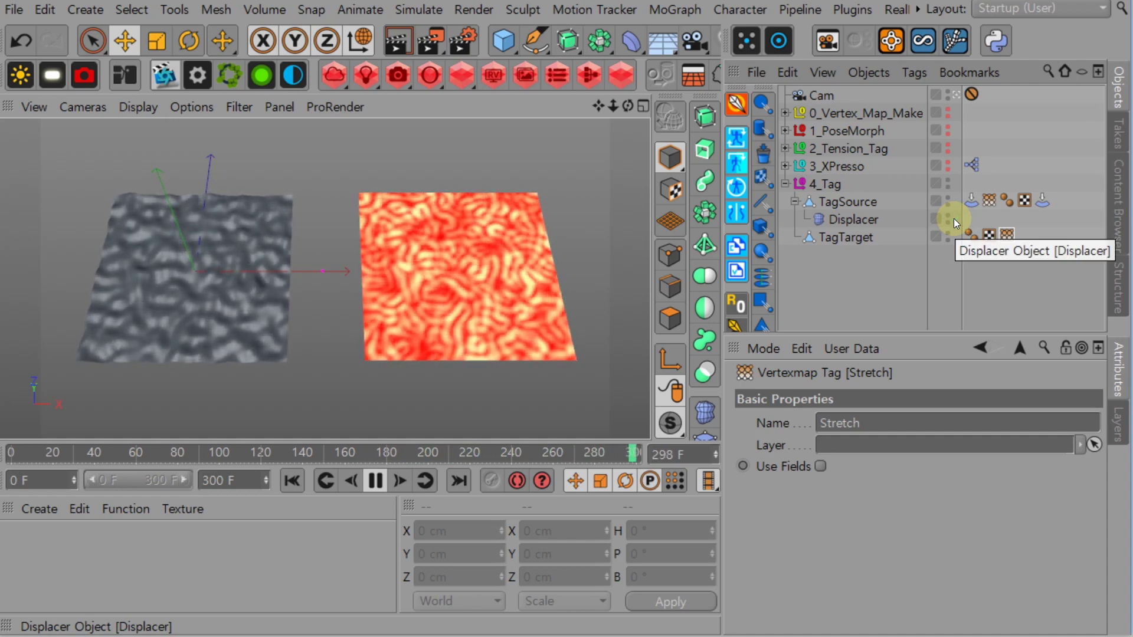
pyautogui.click(973, 202)
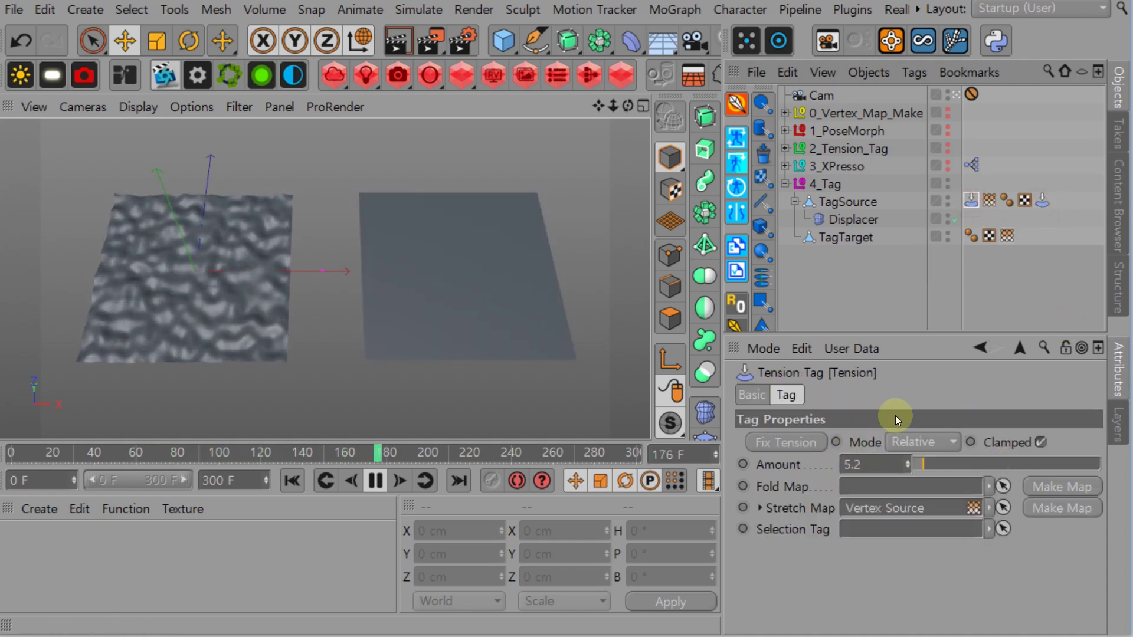
pyautogui.click(988, 202)
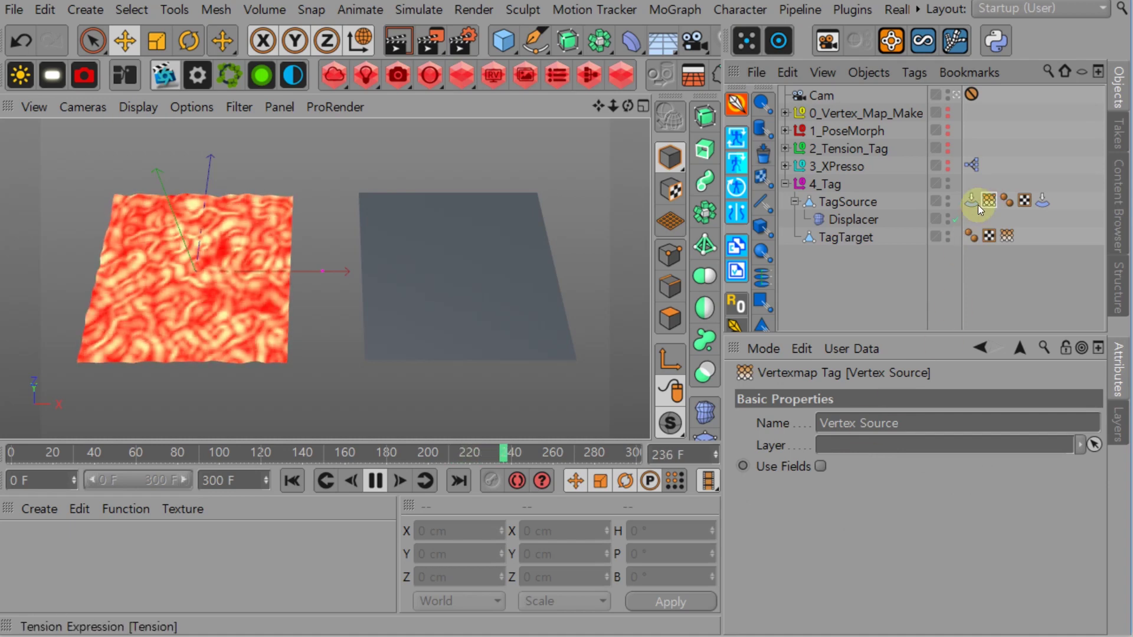
# Lock the attributes on TagSource's first Tension tag and display its Vertex Source map alongside them
pyautogui.click(1065, 347)
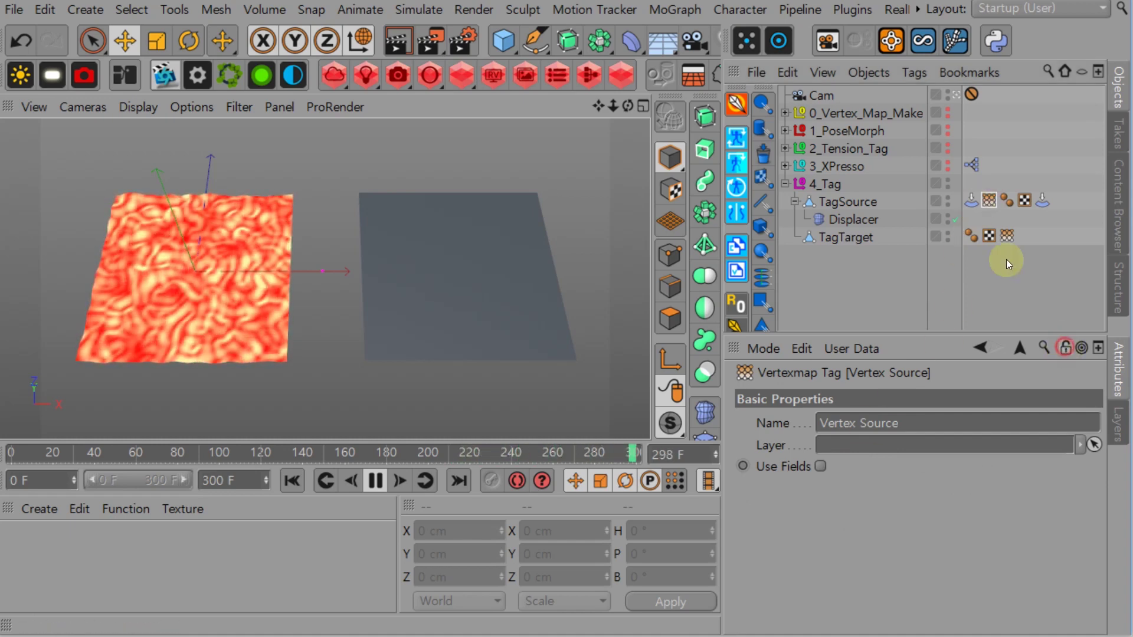
pyautogui.click(971, 201)
pyautogui.click(1065, 348)
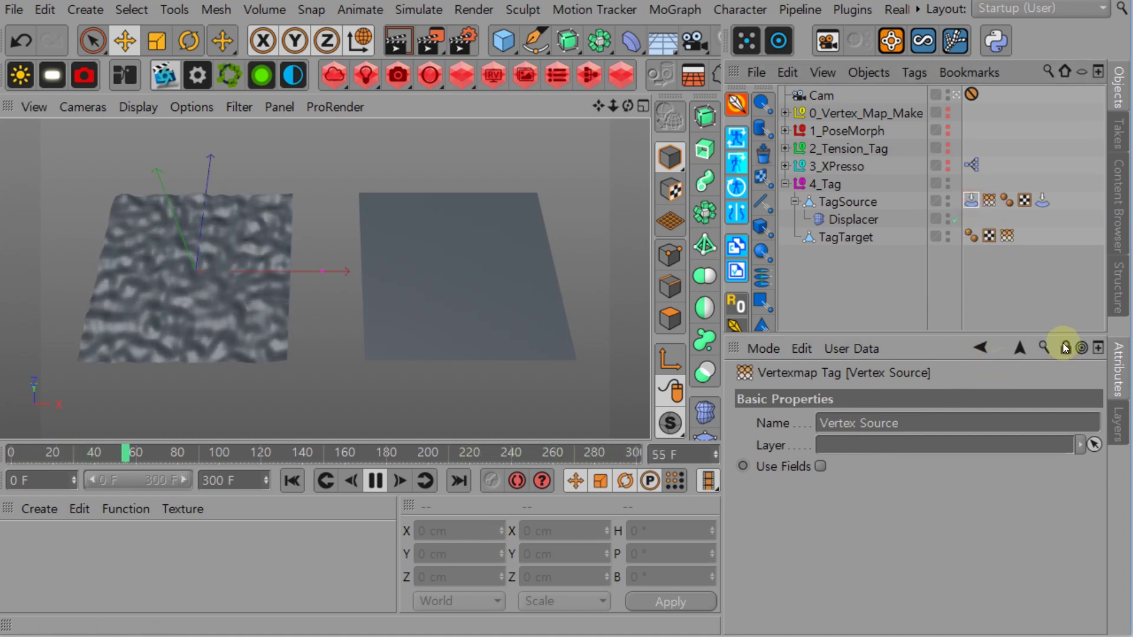
pyautogui.click(1066, 348)
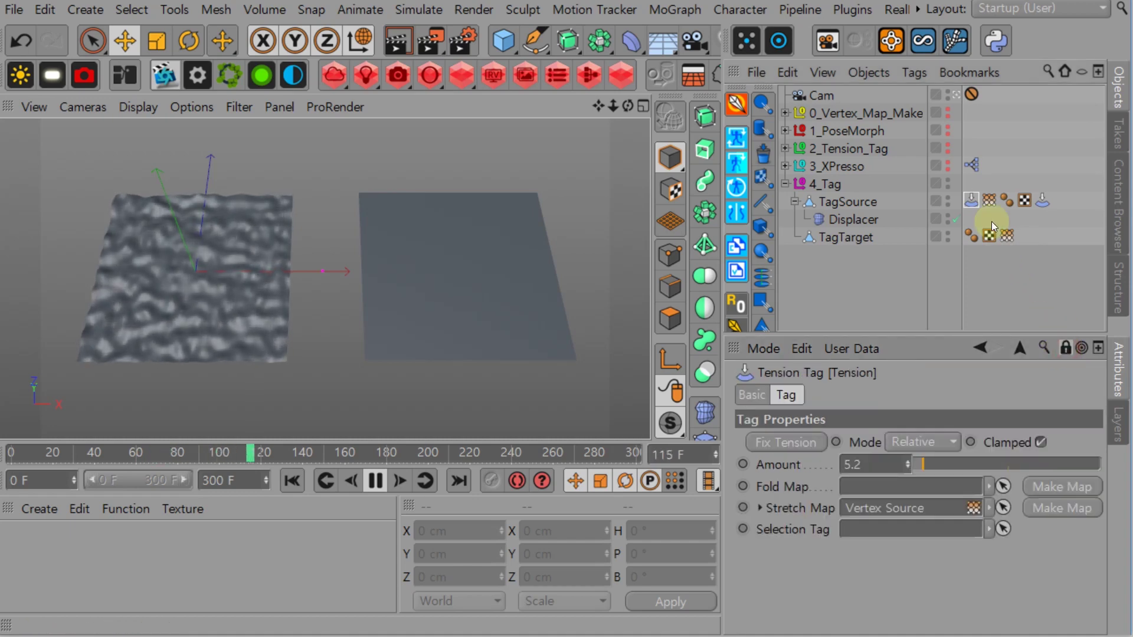
pyautogui.click(988, 201)
# Try a Tension Amount of 8.2, undo it, then unlock the attributes and reselect TagSource's first Tension tag
pyautogui.moveTo(928, 465)
pyautogui.mouseDown()
pyautogui.moveTo(947, 465)
pyautogui.moveTo(915, 465)
pyautogui.moveTo(930, 472)
pyautogui.mouseUp()
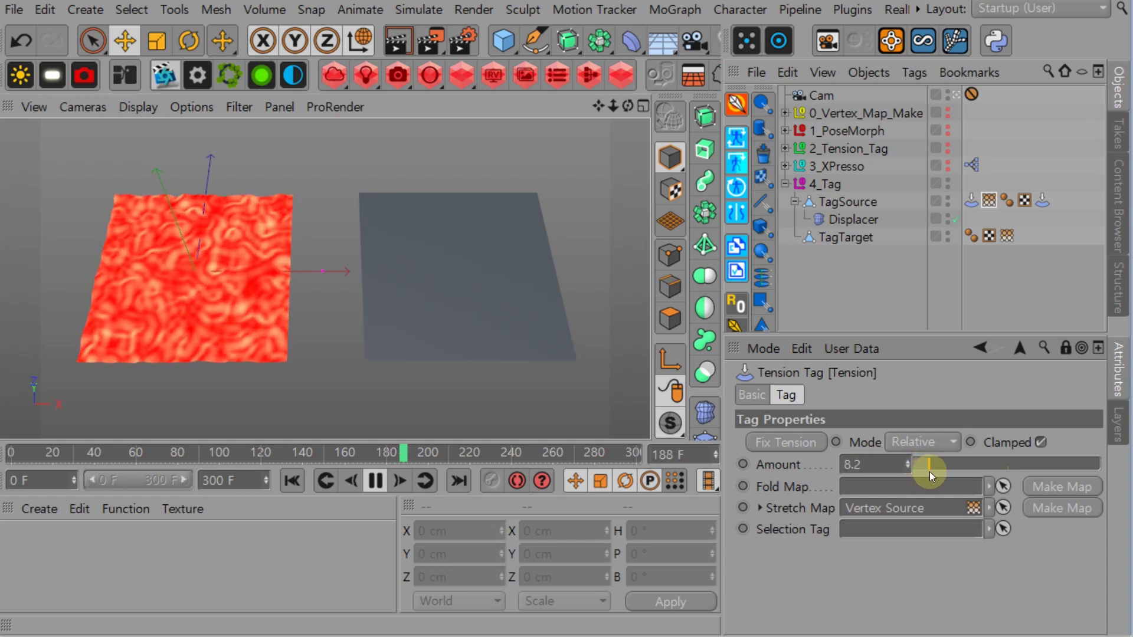
pyautogui.hotkey('ctrl', 'z')
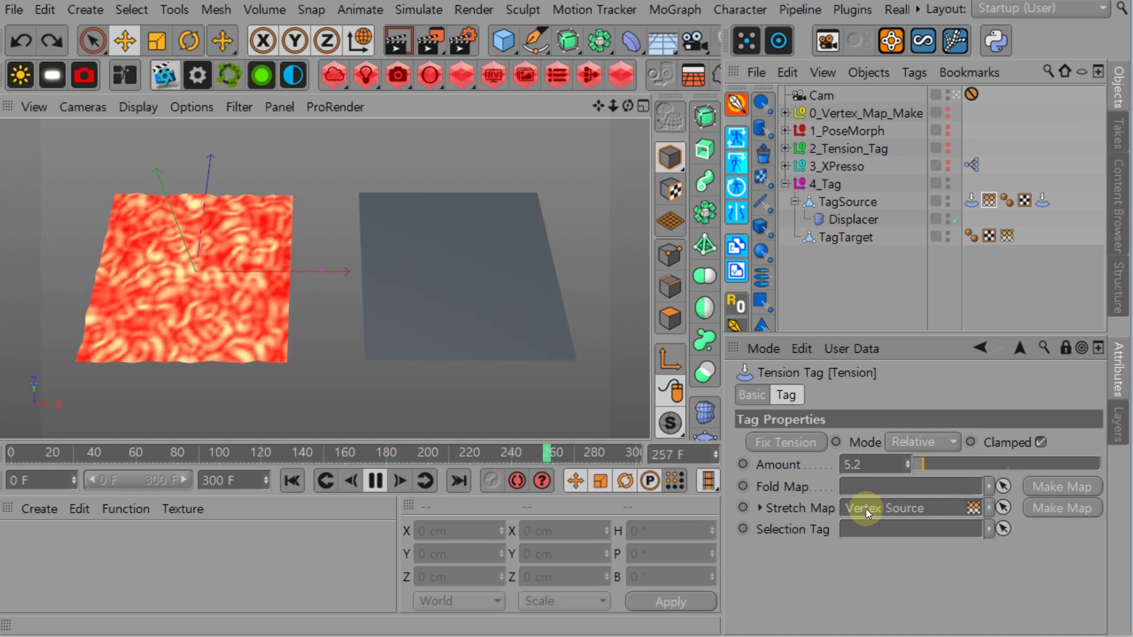
pyautogui.click(1065, 350)
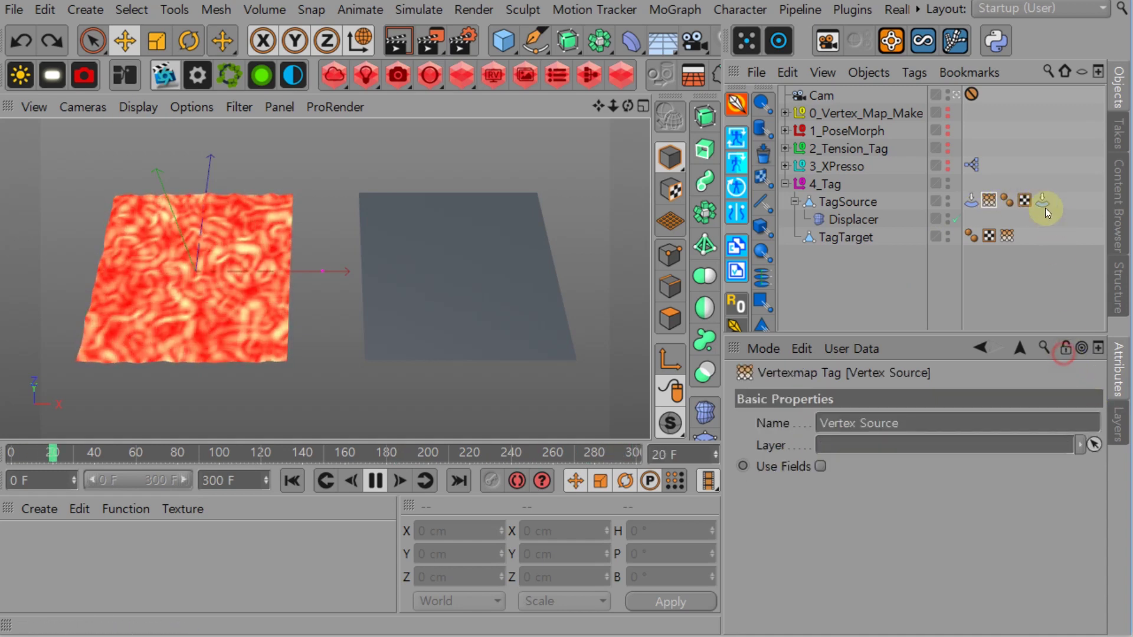
pyautogui.click(970, 201)
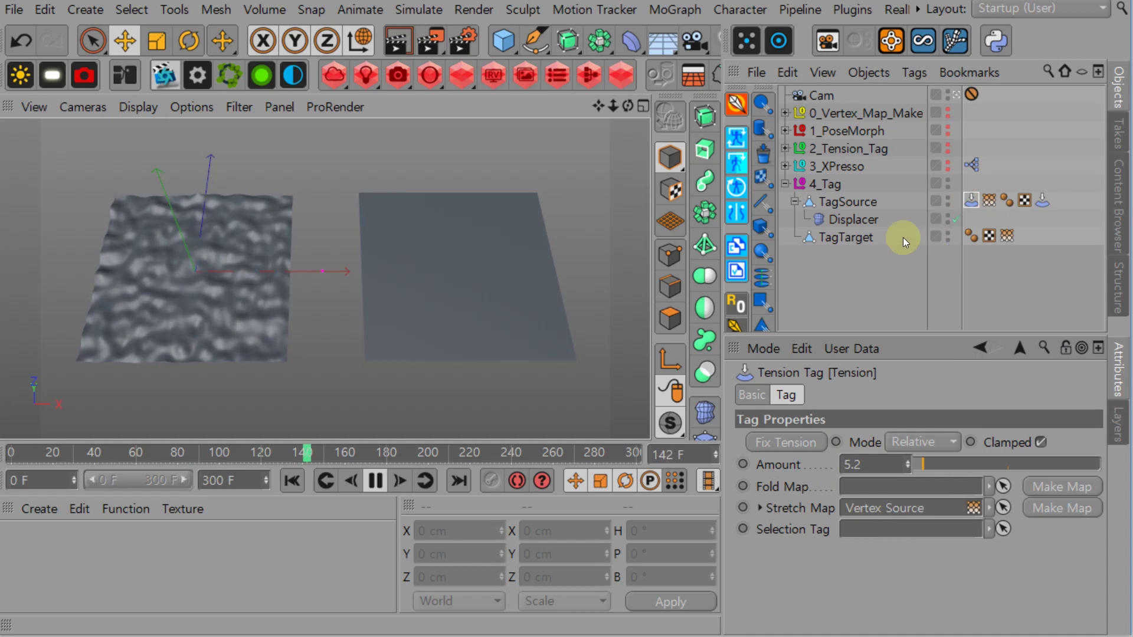
# Hide and collapse the 4_Tag group and expand the 3_XPresso group
pyautogui.click(785, 184)
pyautogui.click(786, 166)
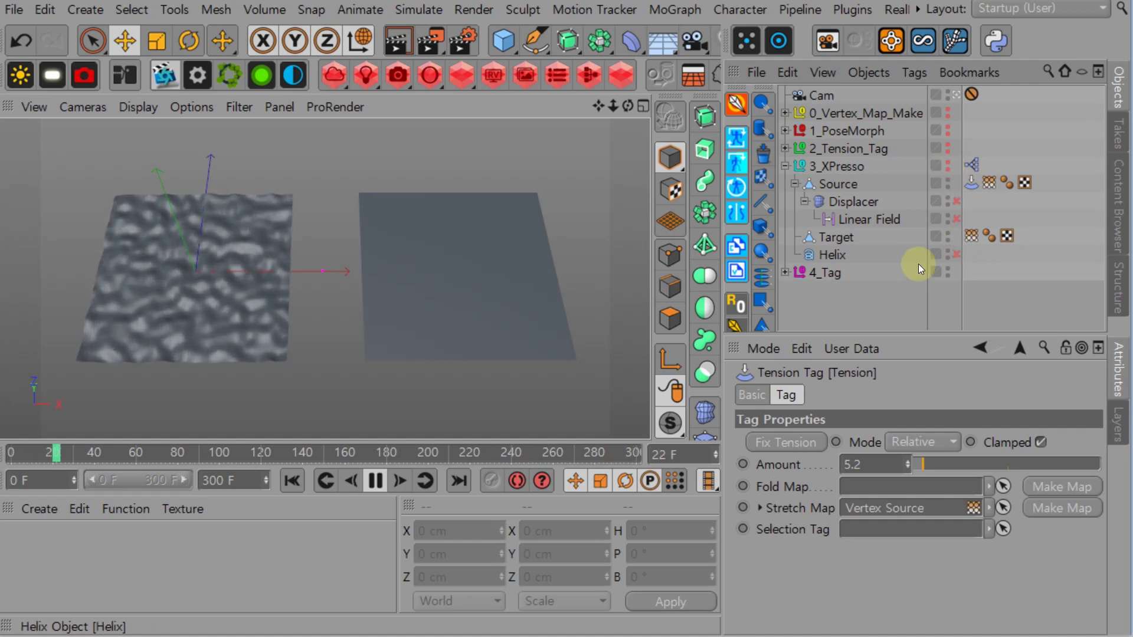
pyautogui.click(948, 269)
pyautogui.click(785, 272)
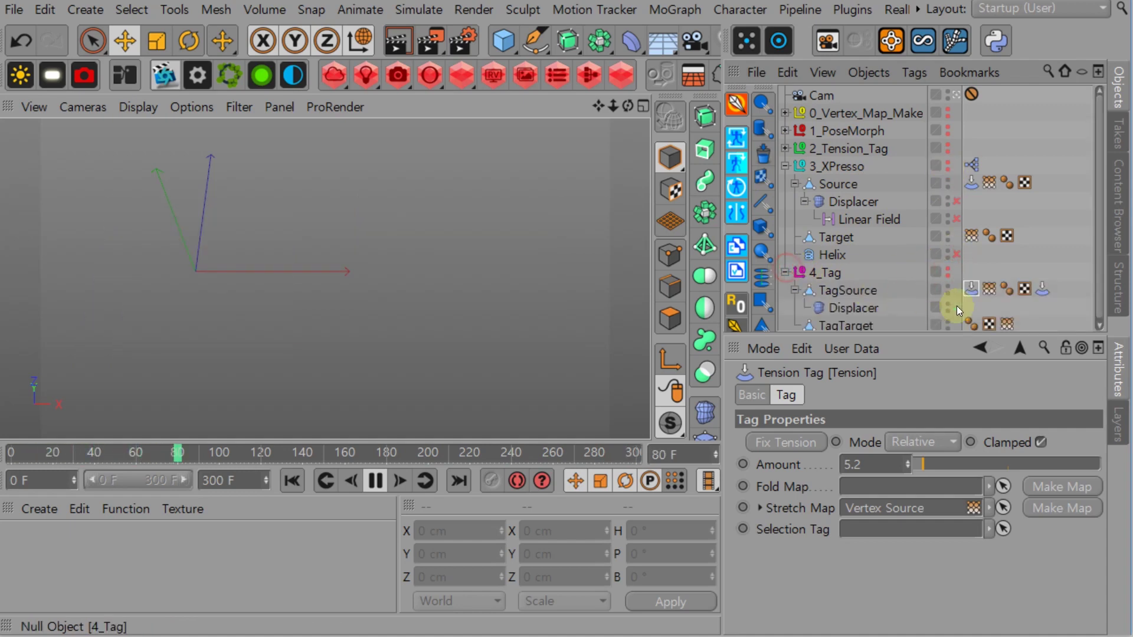
pyautogui.click(785, 272)
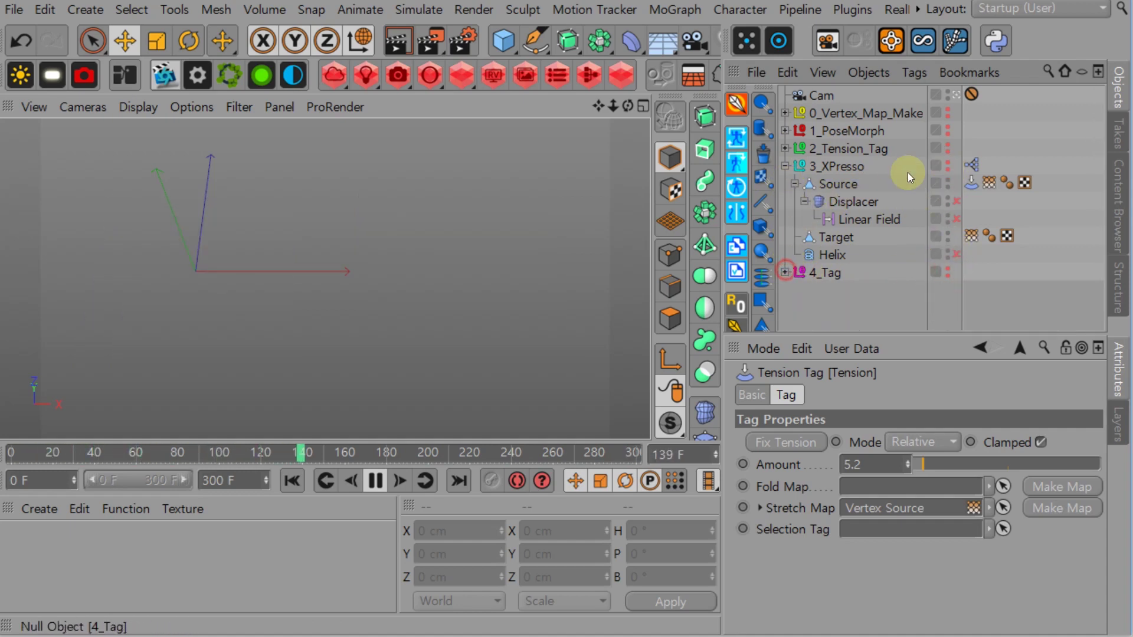
# Show 3_XPresso with its Displacer, Linear Field and Helix enabled, and drive the Displacer's falloff with the Helix layer instead of Linear Field
pyautogui.click(955, 202)
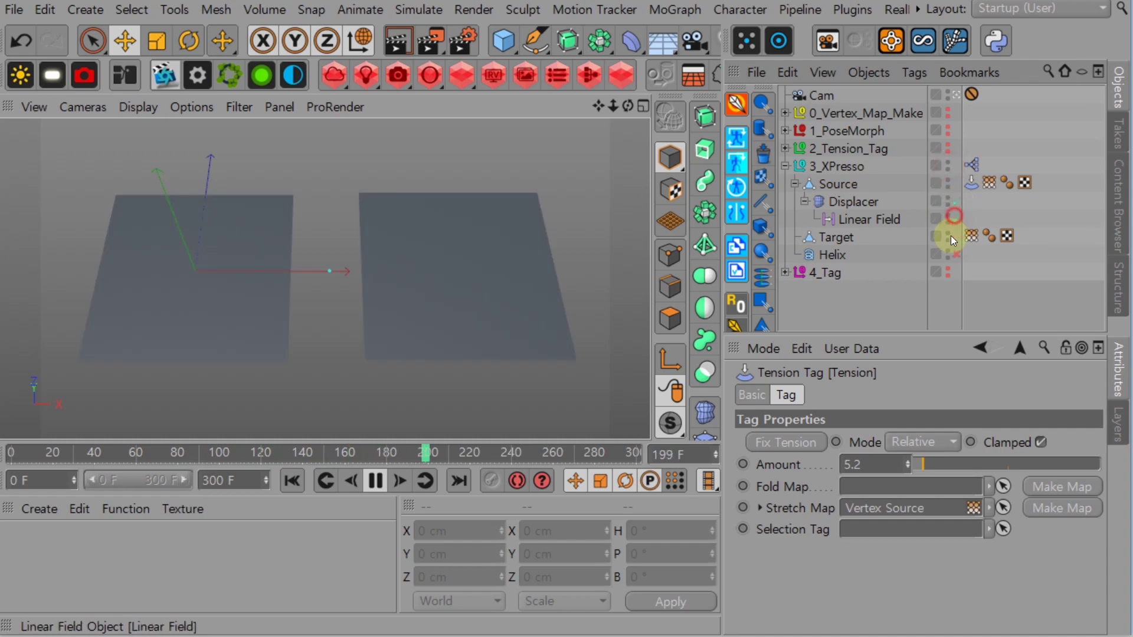
pyautogui.click(852, 202)
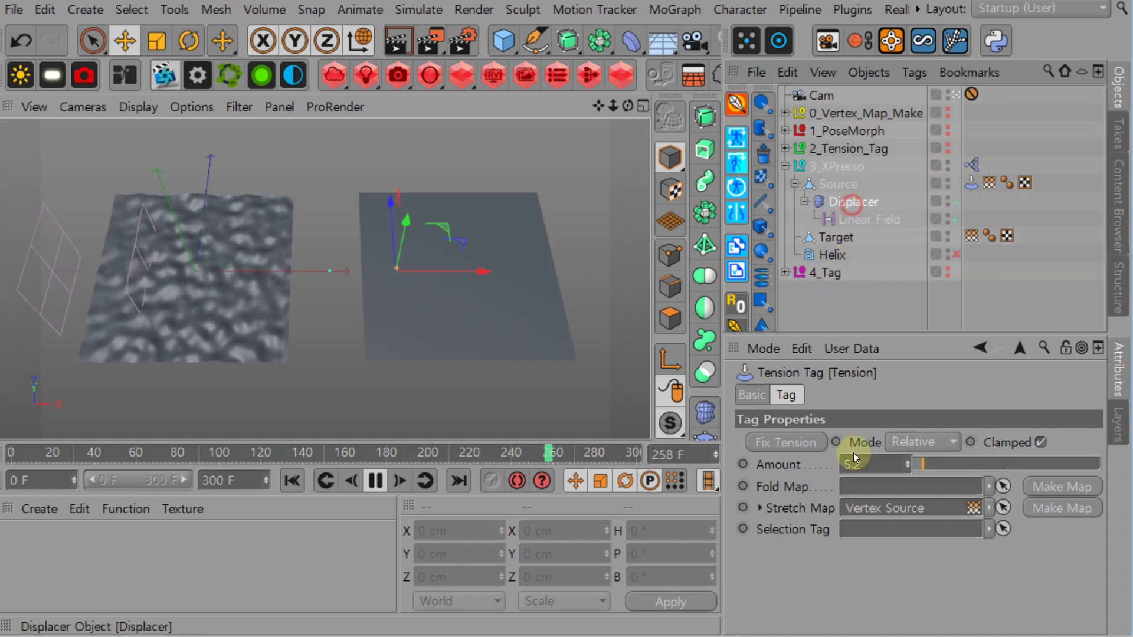
pyautogui.click(745, 505)
pyautogui.click(745, 484)
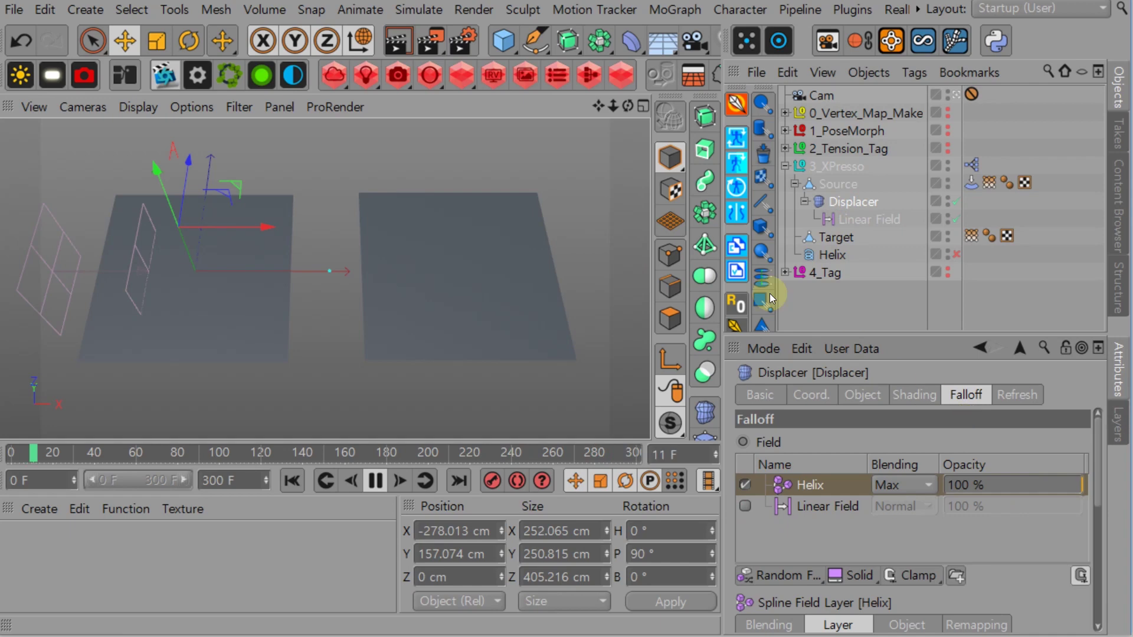
pyautogui.click(947, 253)
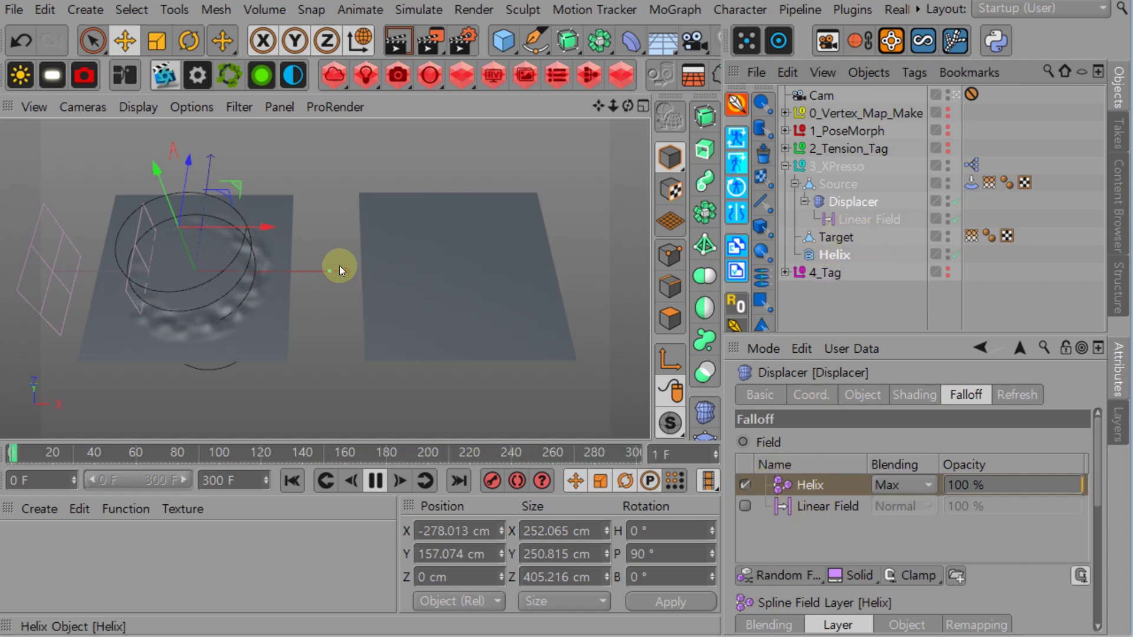
# Display Target's Vertex Target map and move the Helix slightly along its Y axis during playback
pyautogui.click(970, 236)
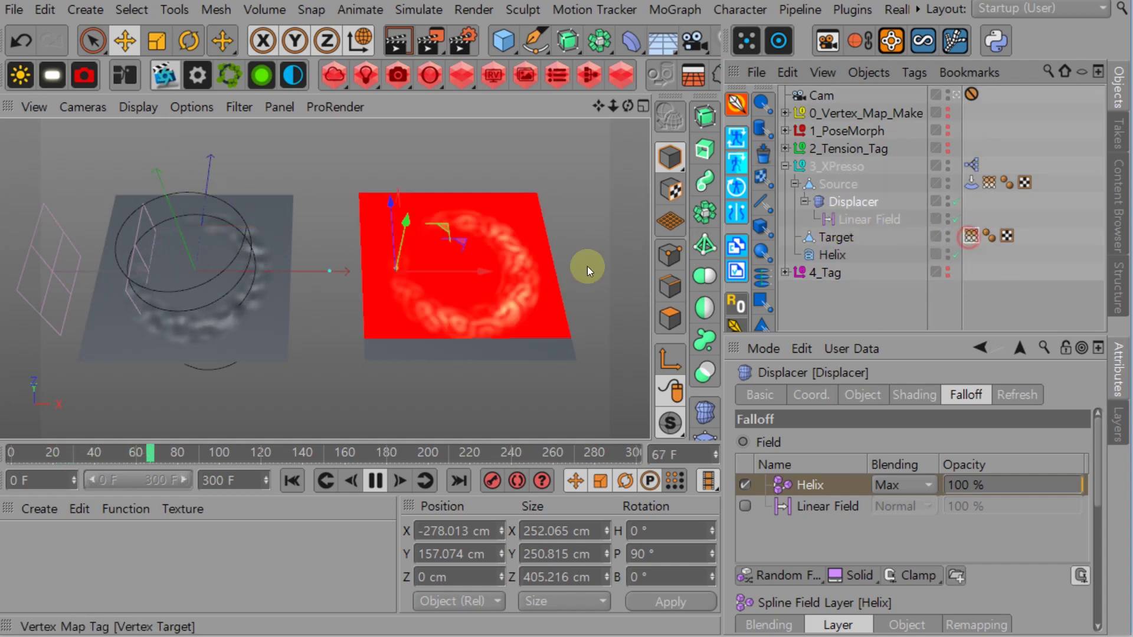
pyautogui.click(837, 257)
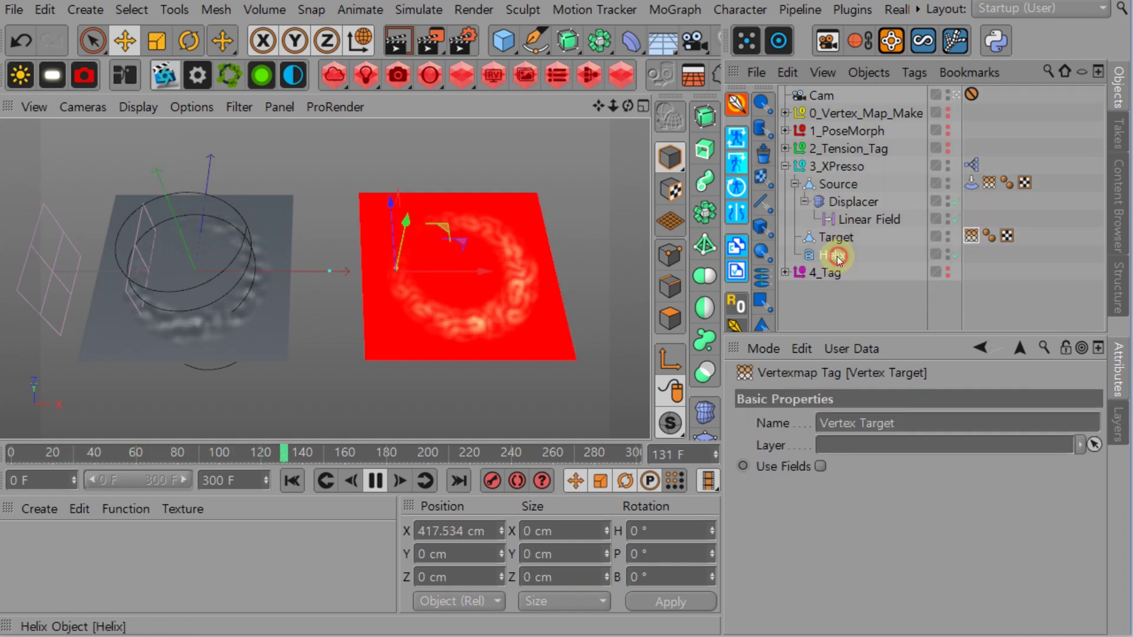
pyautogui.moveTo(159, 182)
pyautogui.mouseDown()
pyautogui.moveTo(166, 222)
pyautogui.moveTo(162, 165)
pyautogui.moveTo(172, 177)
pyautogui.mouseUp()
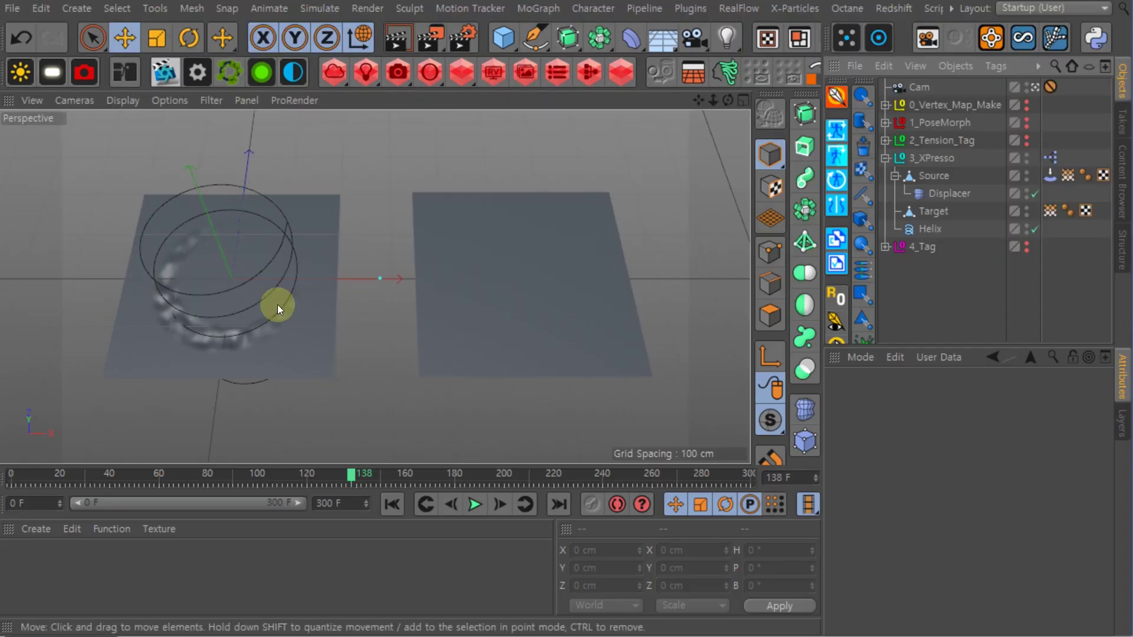
# Review the Source Displacer's falloff shapes, keep the Source shape and assign Helix as its Source Link
pyautogui.click(955, 195)
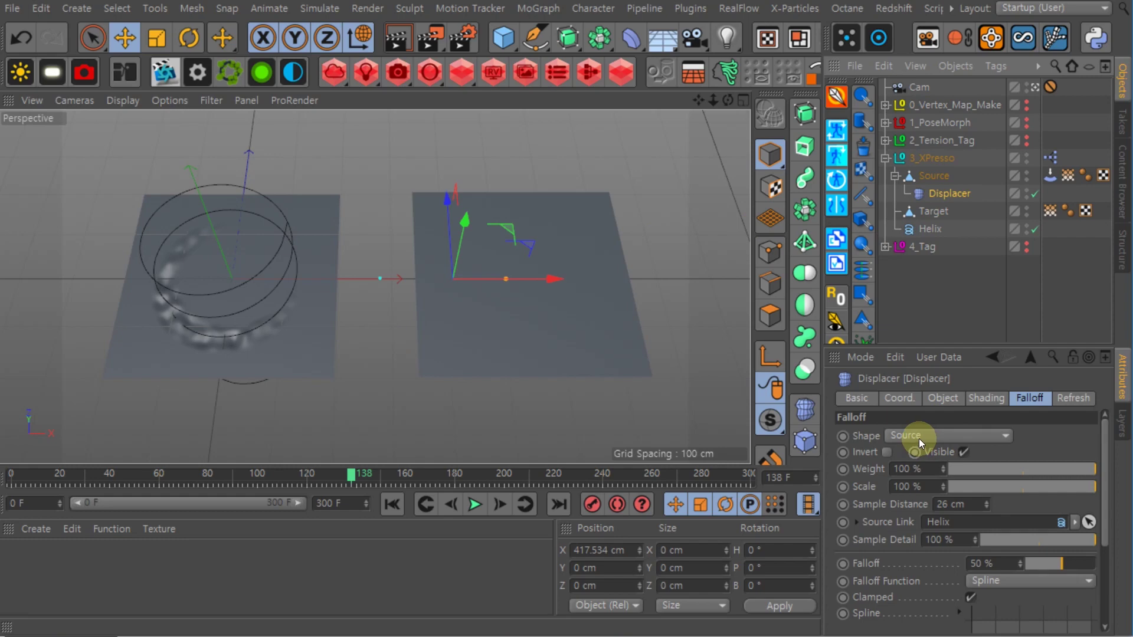
pyautogui.click(903, 437)
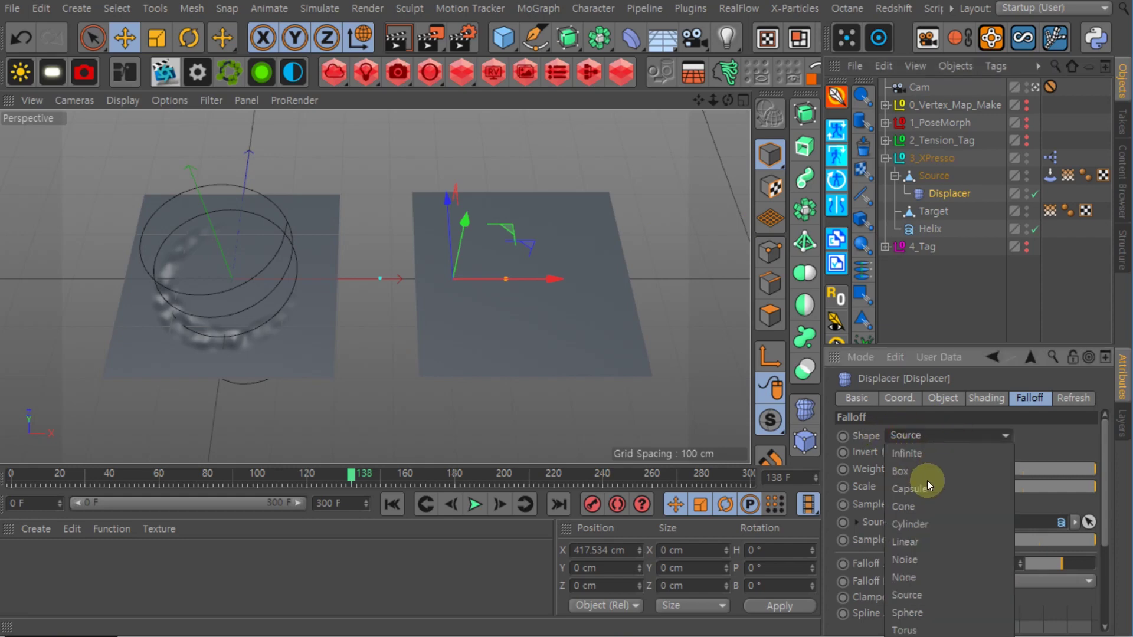
pyautogui.click(1057, 448)
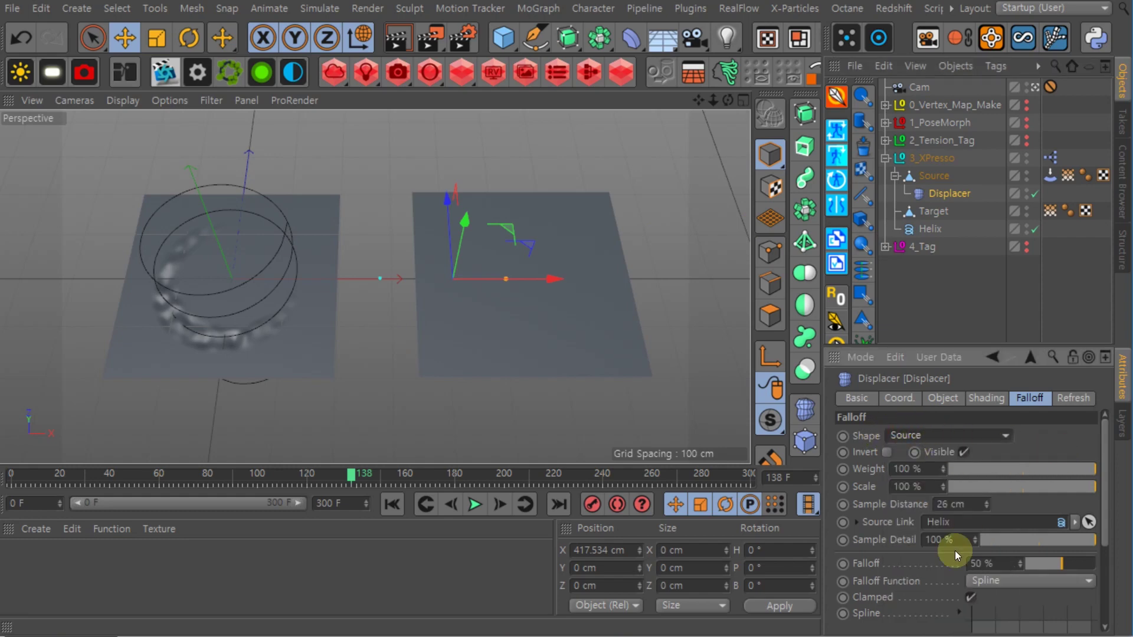
pyautogui.moveTo(915, 227); pyautogui.dragTo(962, 531)
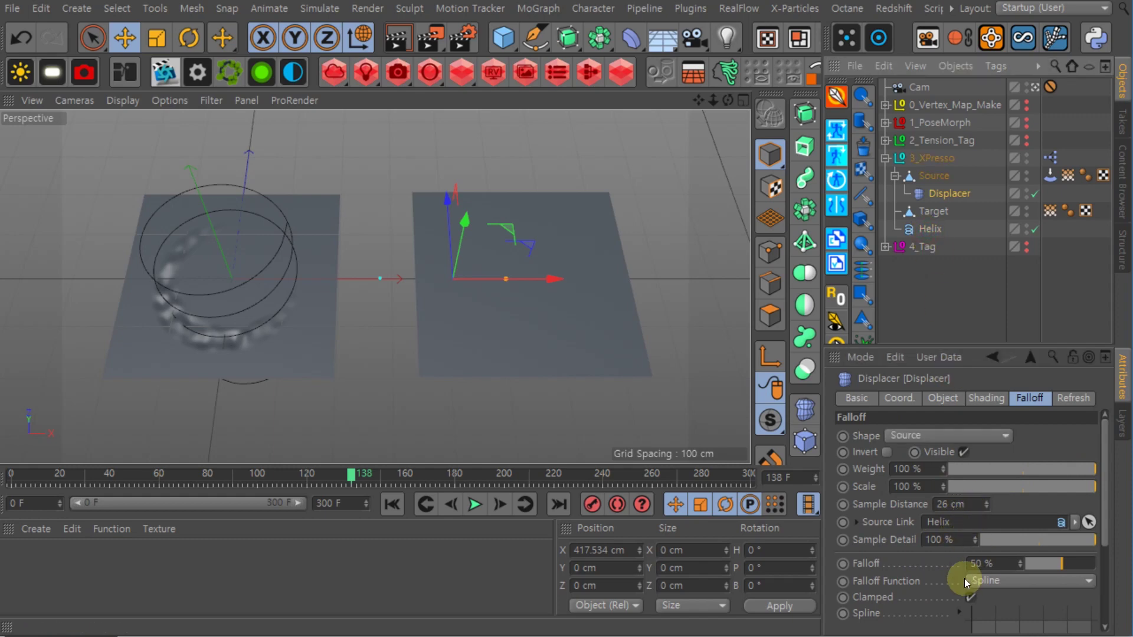
# Test the falloff's Sample Detail at 1 %, restore it to 100 %, and set the Sample Distance to 27 cm
pyautogui.moveTo(1002, 537); pyautogui.dragTo(981, 544)
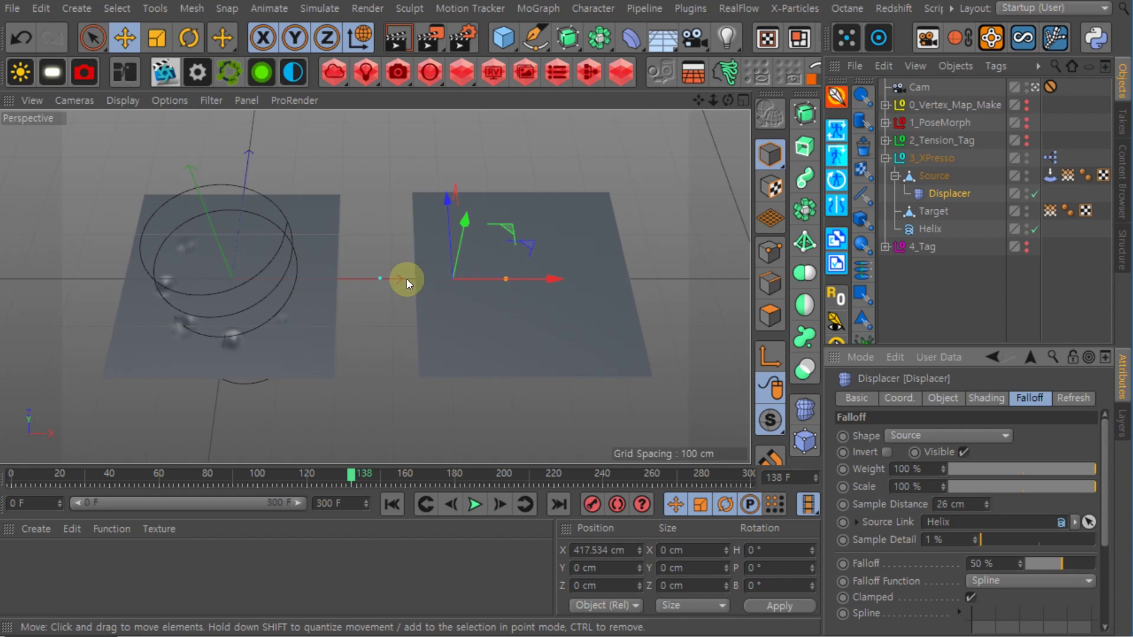
pyautogui.moveTo(982, 540); pyautogui.dragTo(1121, 538)
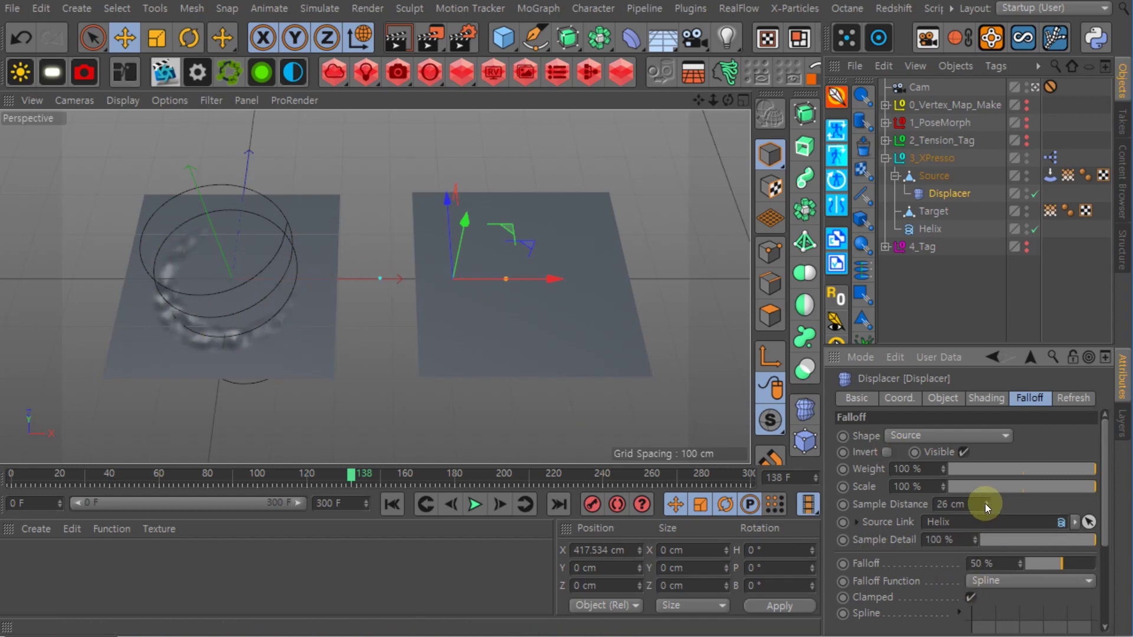
pyautogui.moveTo(986, 505); pyautogui.dragTo(984, 515)
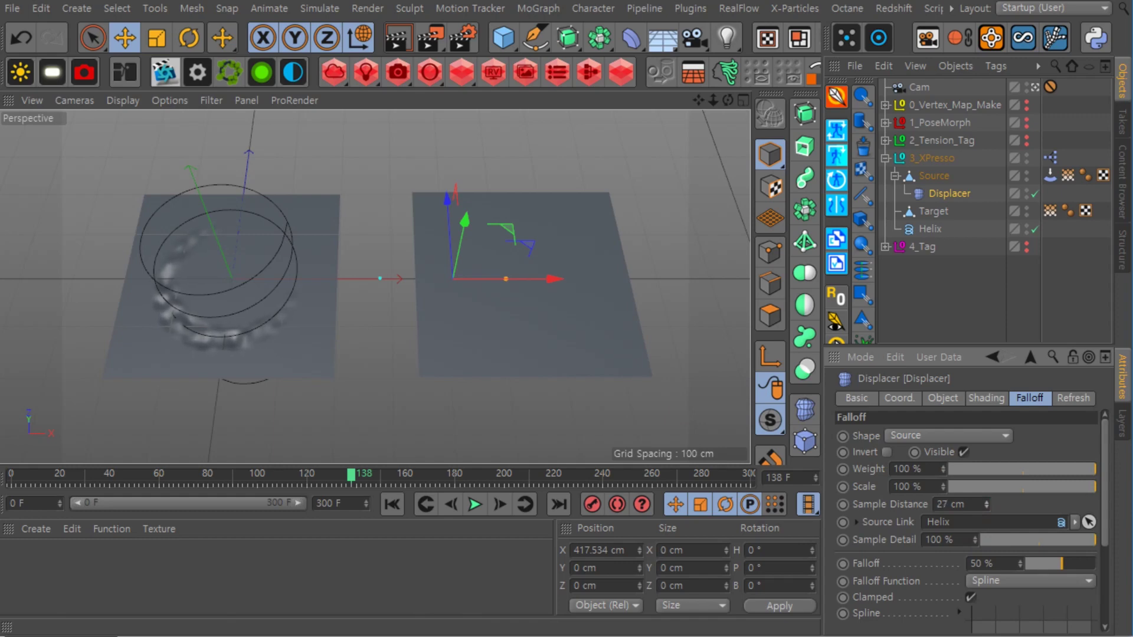
# Move the Helix to about 211 cm in Y, display Target's Vertex Target map, return the Helix to about 179 cm and briefly play the animation
pyautogui.click(930, 229)
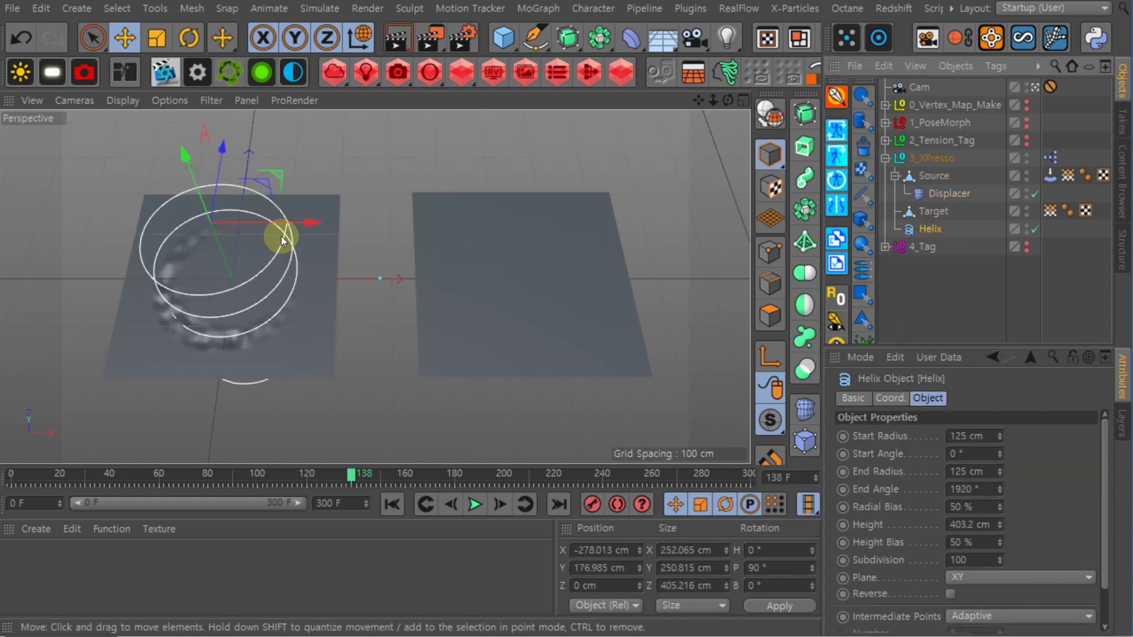
pyautogui.moveTo(195, 183)
pyautogui.mouseDown()
pyautogui.moveTo(196, 147)
pyautogui.moveTo(194, 175)
pyautogui.mouseUp()
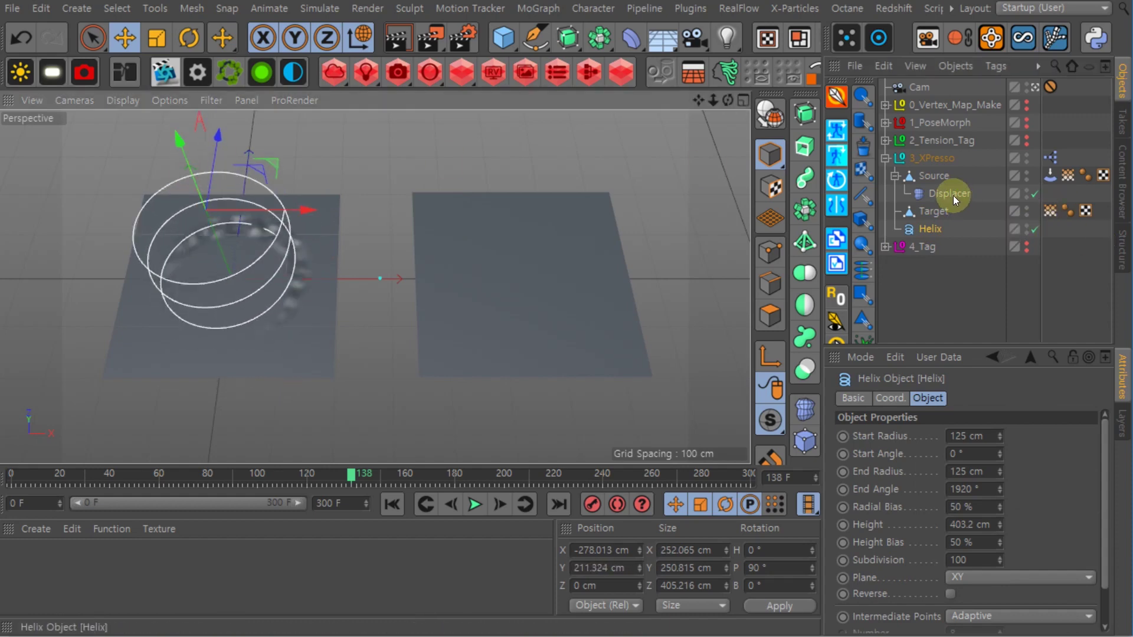
pyautogui.click(1051, 214)
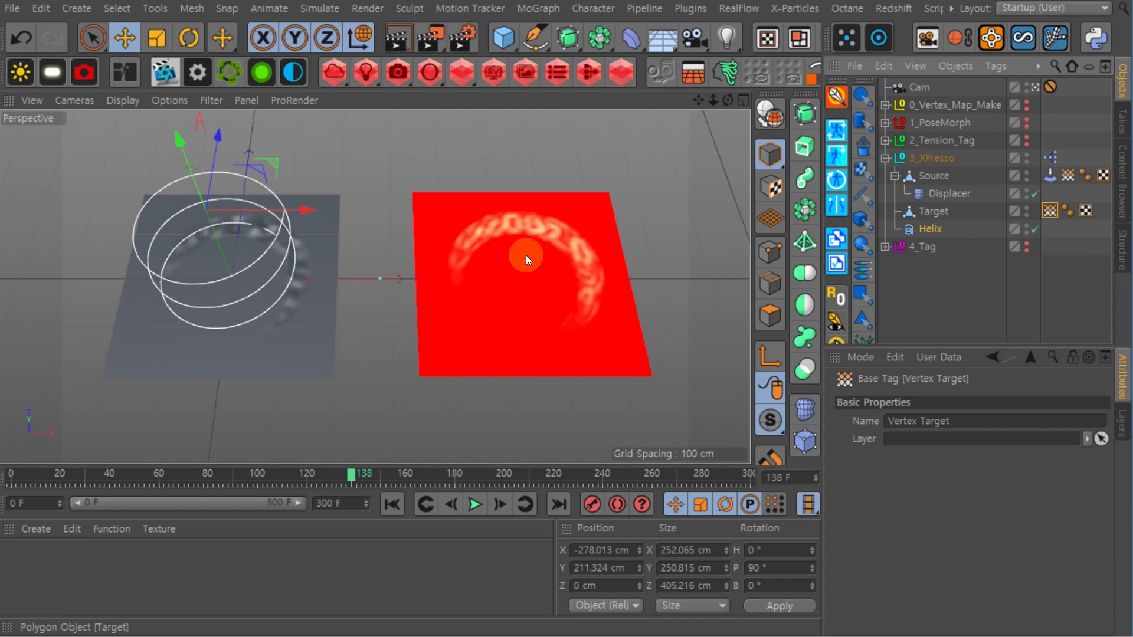
pyautogui.moveTo(183, 157)
pyautogui.mouseDown()
pyautogui.moveTo(186, 181)
pyautogui.moveTo(190, 157)
pyautogui.mouseUp()
pyautogui.press('F8')
pyautogui.press('F8')
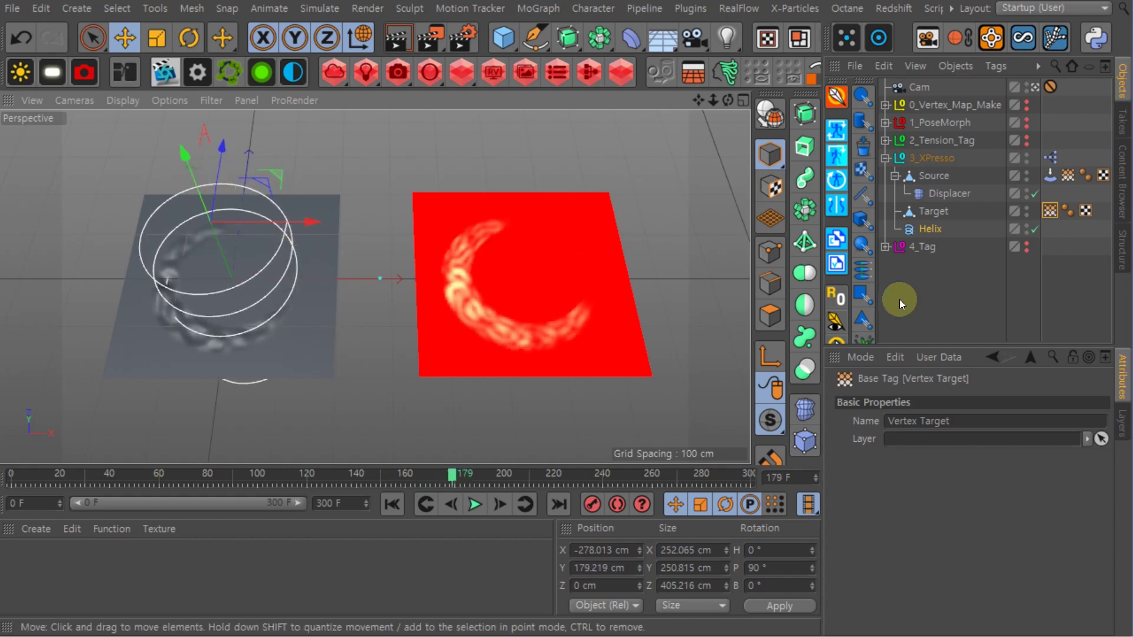
# Clear the selection and expand the 2_Tension_Tag and 0_Vertex_Map_Make groups
pyautogui.click(962, 293)
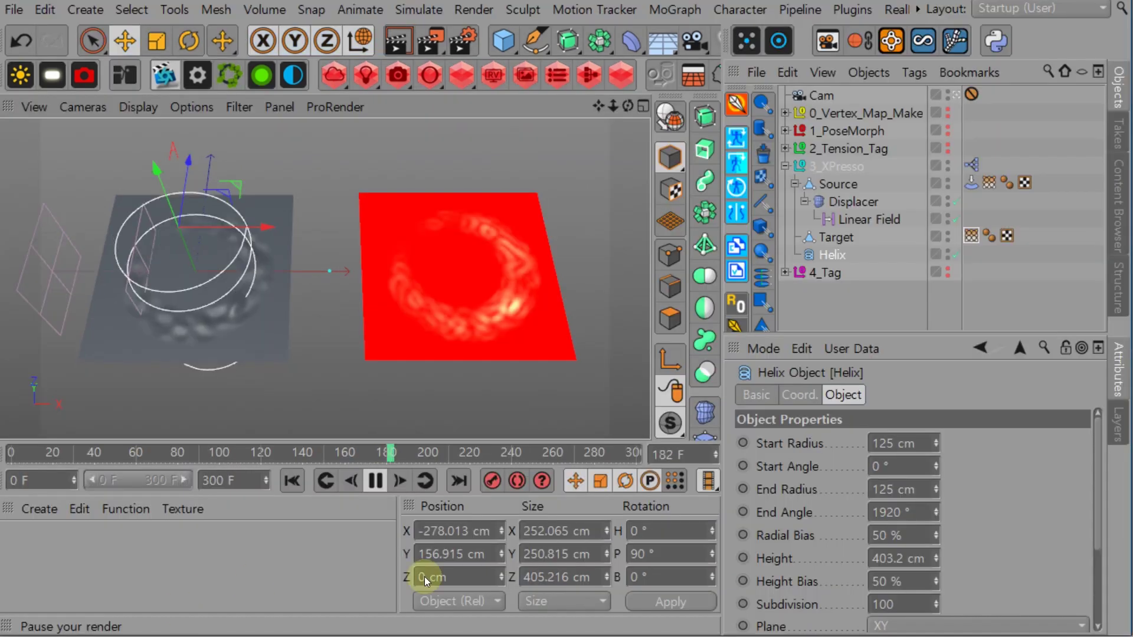
pyautogui.click(818, 297)
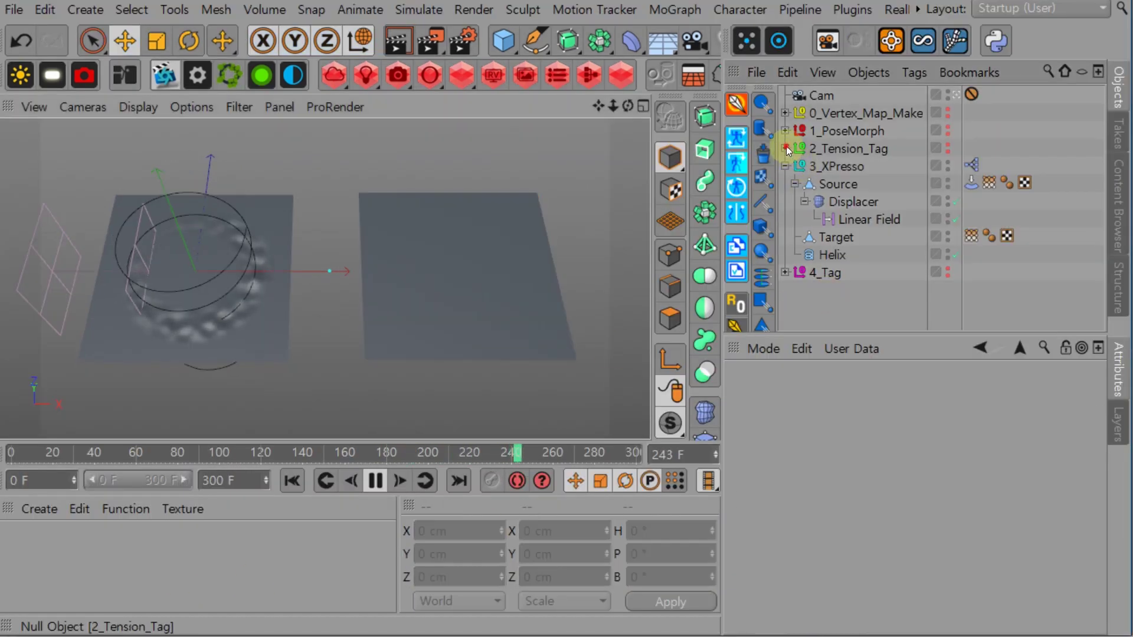
pyautogui.click(785, 149)
pyautogui.click(785, 112)
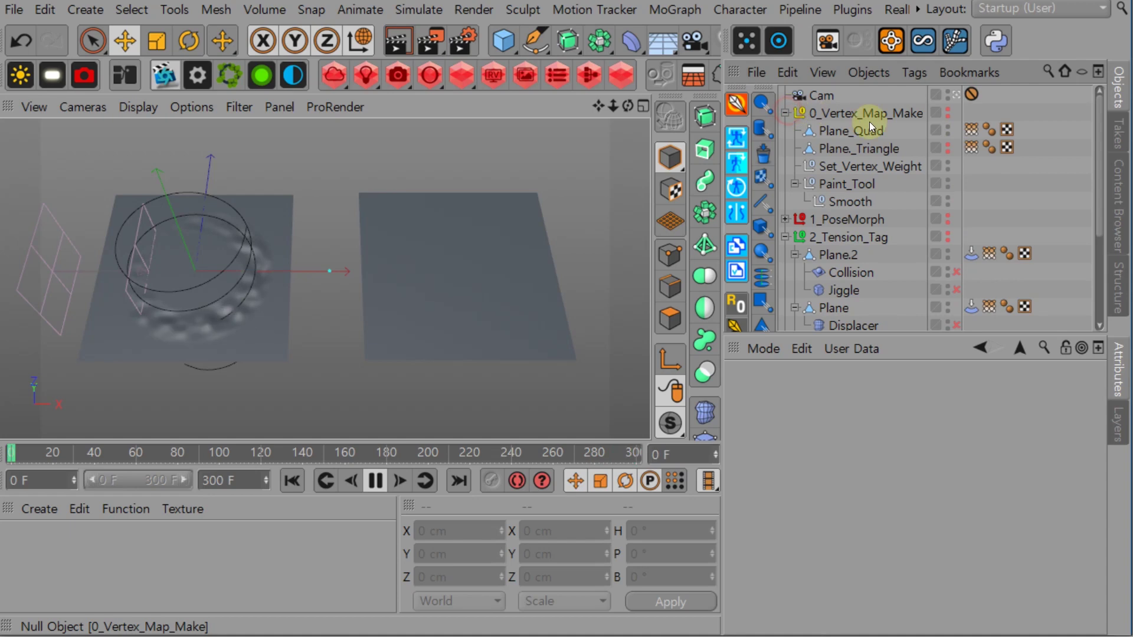
# Collapse the 0_Vertex_Map_Make and 2_Tension_Tag groups and hide the 3_XPresso group
pyautogui.click(849, 131)
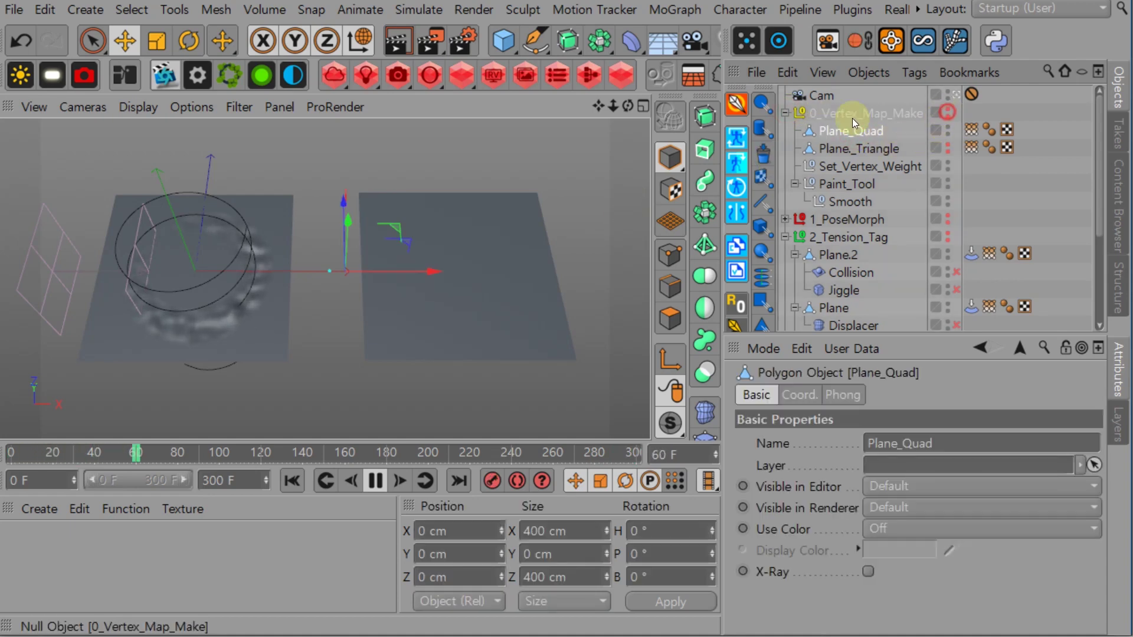
pyautogui.click(786, 113)
pyautogui.click(785, 149)
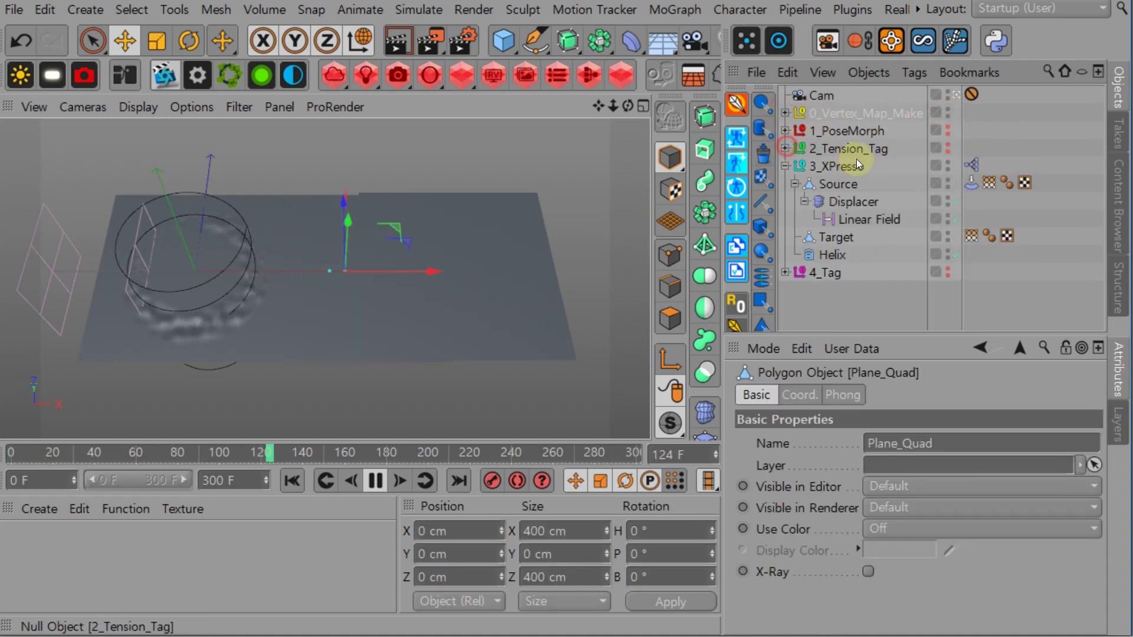
pyautogui.click(943, 167)
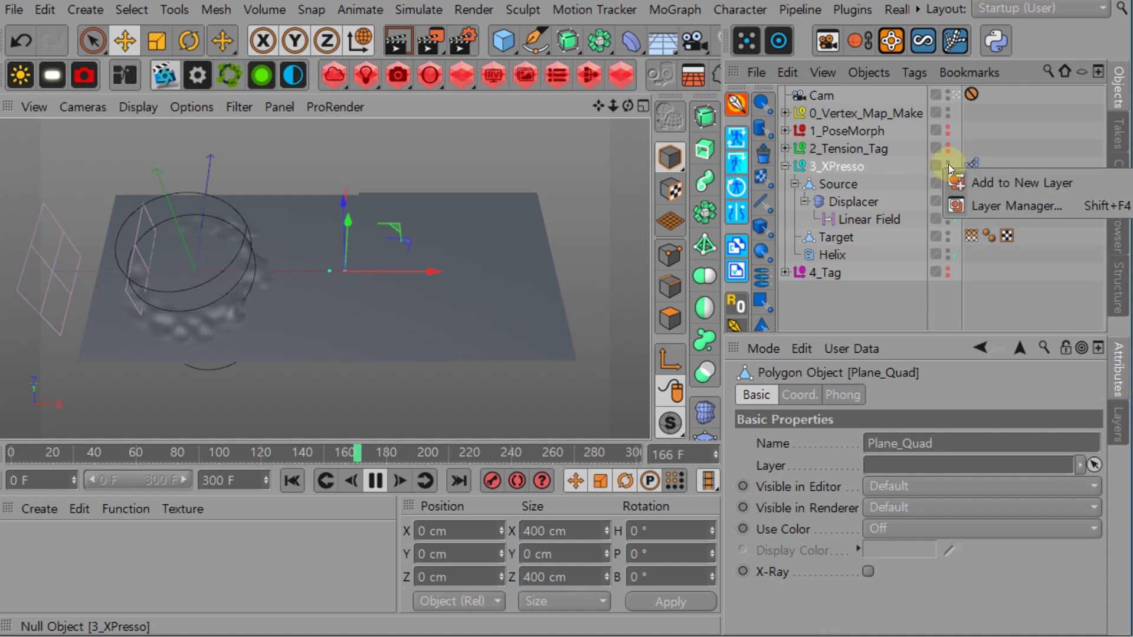
pyautogui.click(943, 167)
# Reopen 0_Vertex_Map_Make, leave the Cam view for a close-up, and display Plane_Quad's vertex map in Points mode
pyautogui.click(786, 113)
pyautogui.click(838, 114)
pyautogui.click(850, 131)
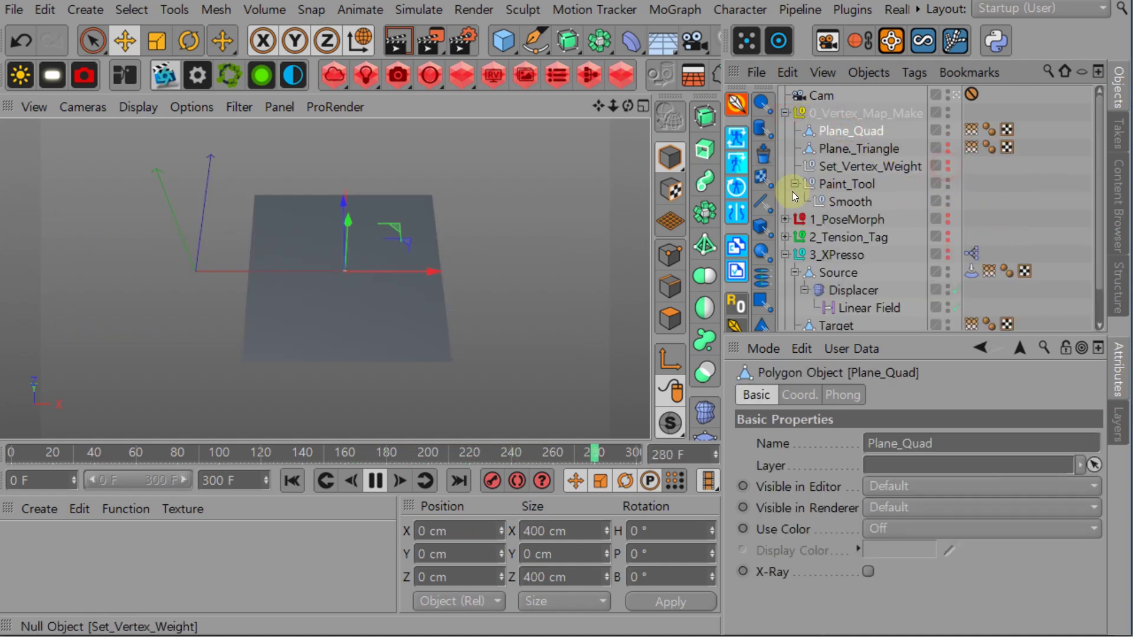
pyautogui.click(956, 94)
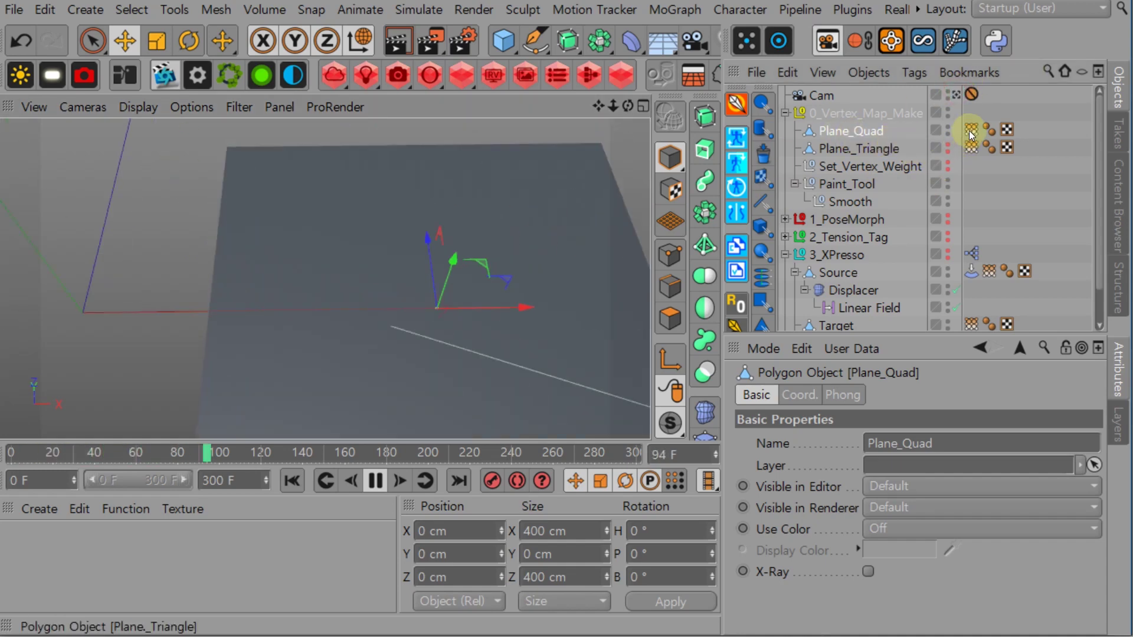
pyautogui.click(971, 130)
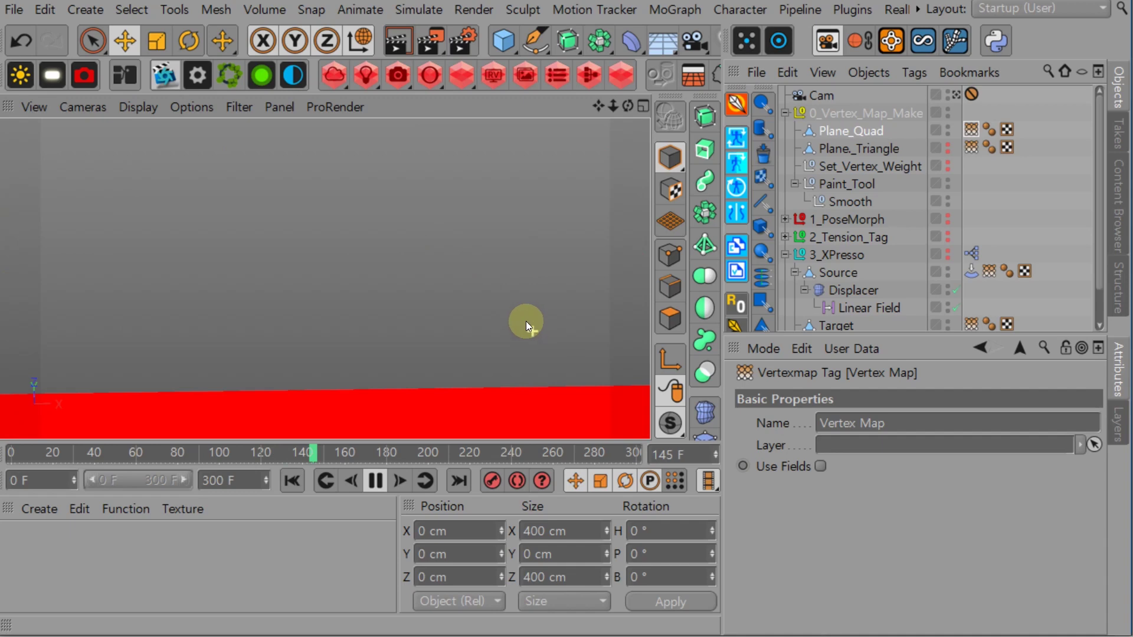
pyautogui.click(670, 255)
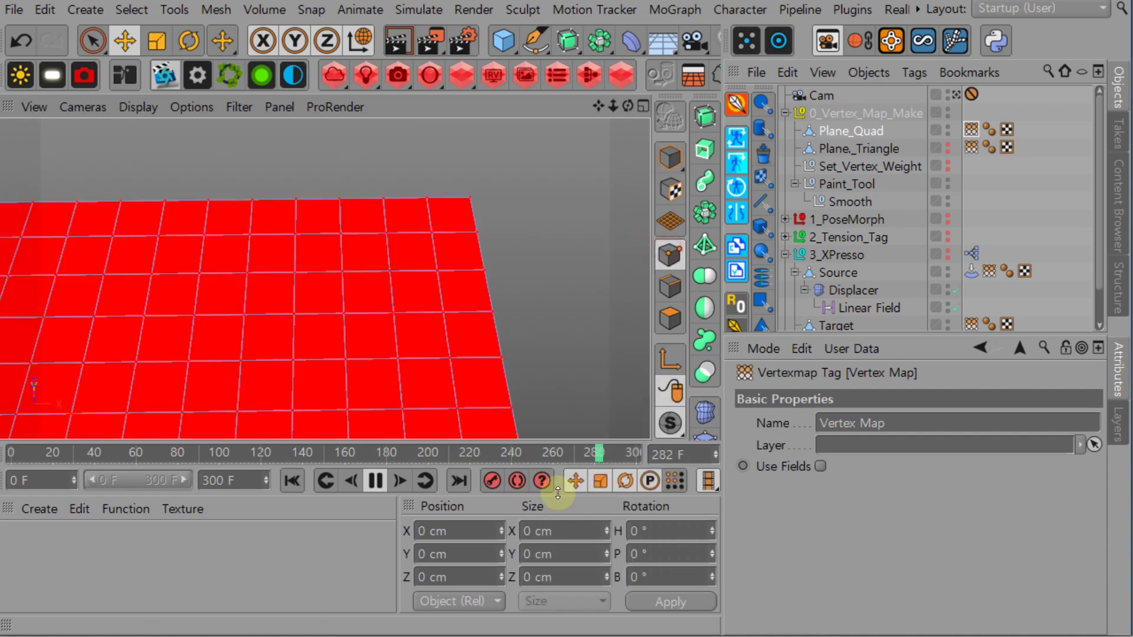
# Stop playback and use the Paint Tool in Add mode to paint vertex weight near Plane_Quad's corner
pyautogui.hotkey('shift', 'c')
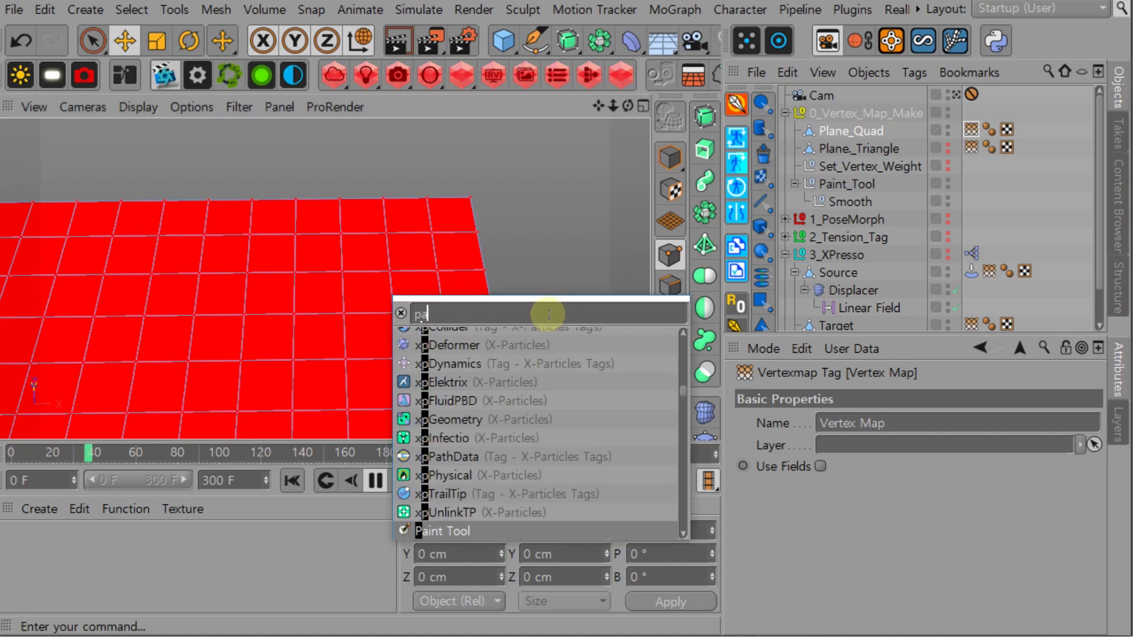
pyautogui.write('paint')
pyautogui.click(462, 347)
pyautogui.click(375, 480)
pyautogui.click(444, 223)
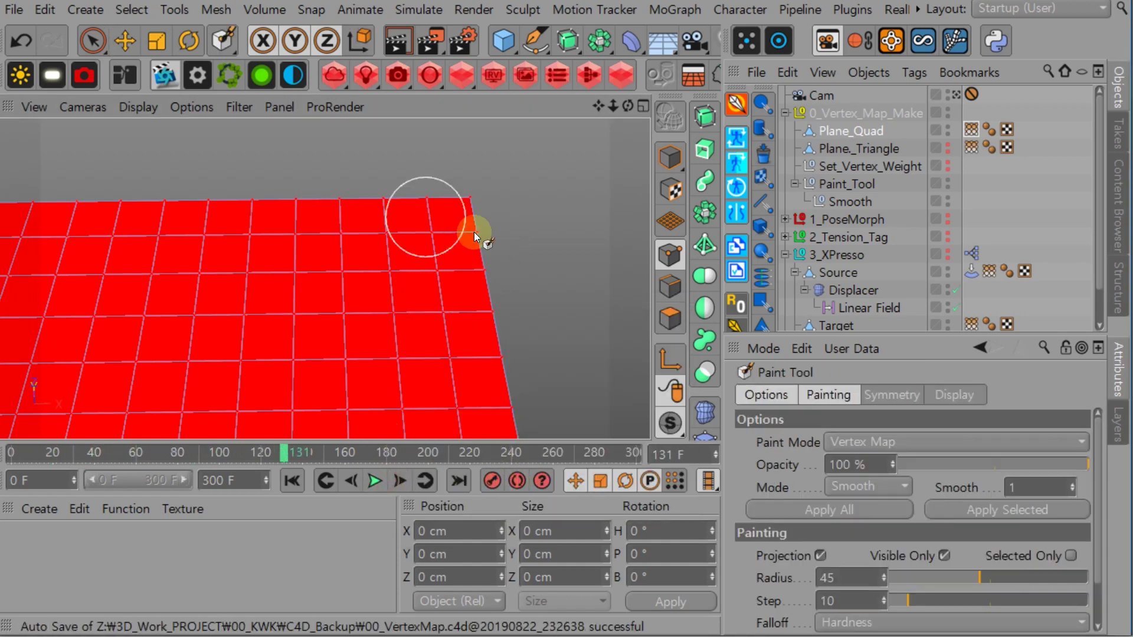
pyautogui.scroll(4, 444, 223)
pyautogui.click(840, 487)
pyautogui.click(830, 509)
pyautogui.moveTo(390, 232)
pyautogui.mouseDown()
pyautogui.moveTo(337, 225)
pyautogui.moveTo(352, 228)
pyautogui.mouseUp()
# Outline the painted corner area with Doodle Paint, undo the strokes and return to the Move tool
pyautogui.hotkey('shift', 'c')
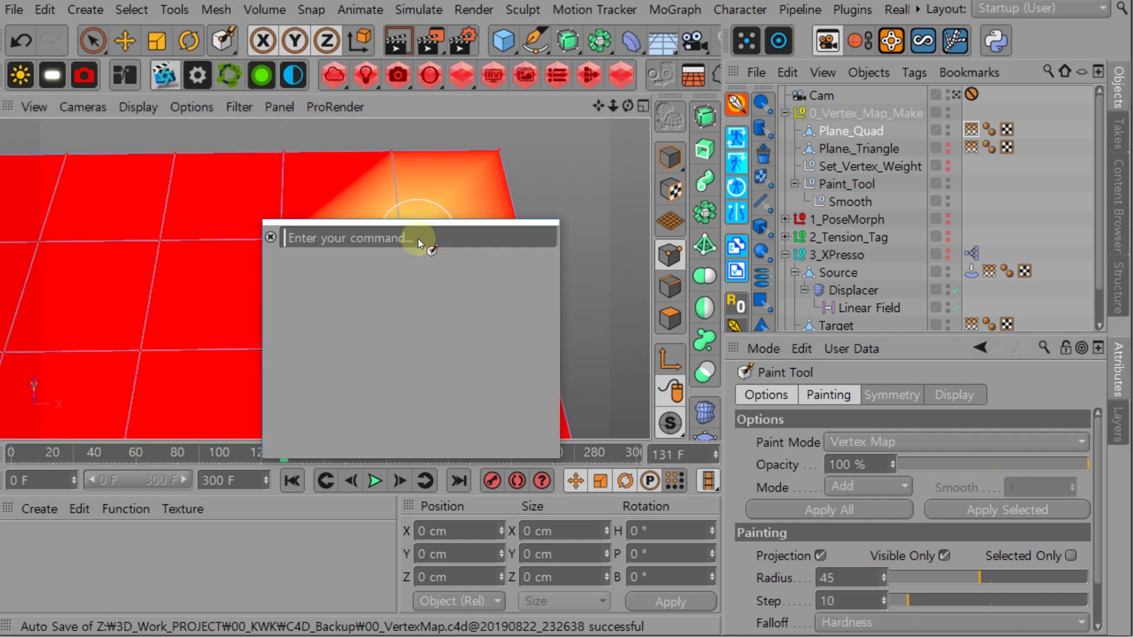
pyautogui.write('doodle')
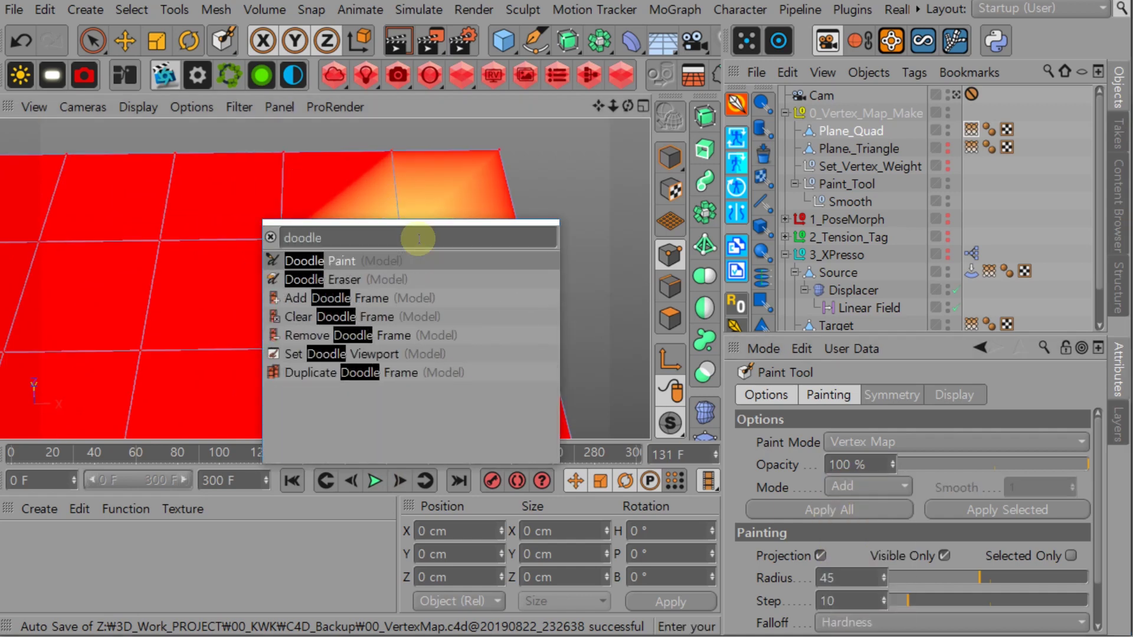
pyautogui.click(324, 263)
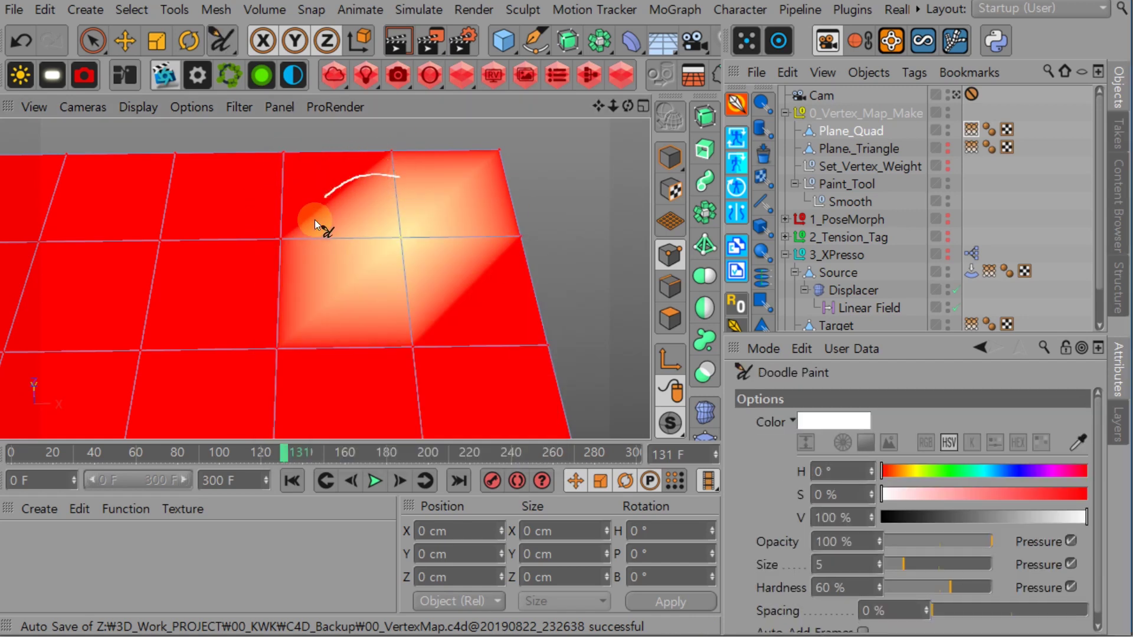
pyautogui.moveTo(466, 199)
pyautogui.mouseDown()
pyautogui.moveTo(399, 151)
pyautogui.moveTo(306, 226)
pyautogui.mouseUp()
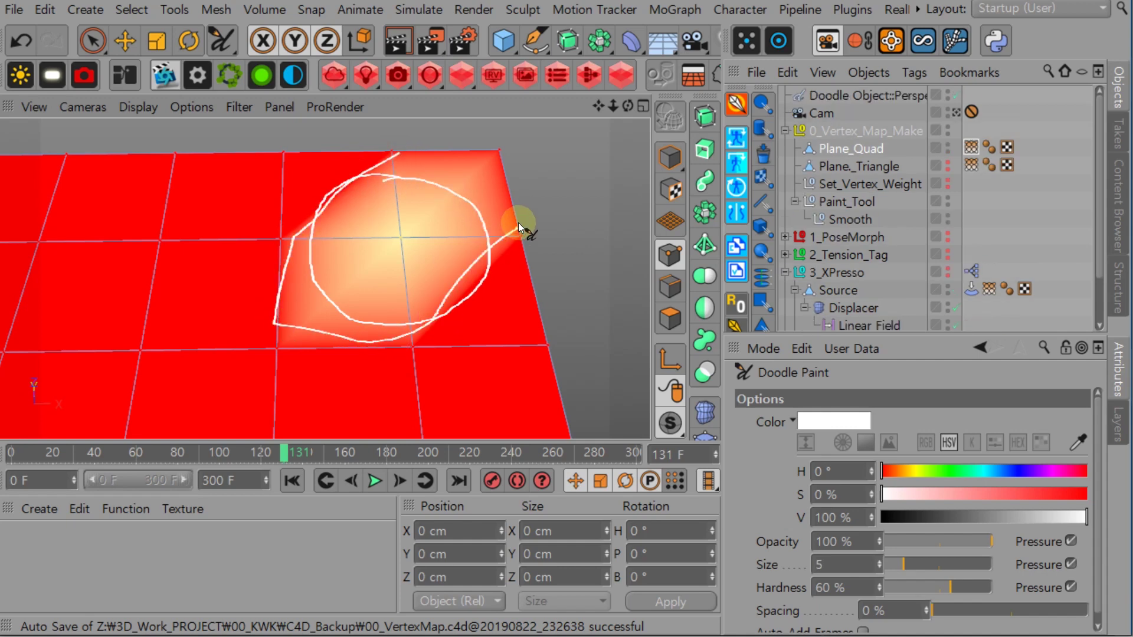
pyautogui.hotkey('ctrl', 'z')
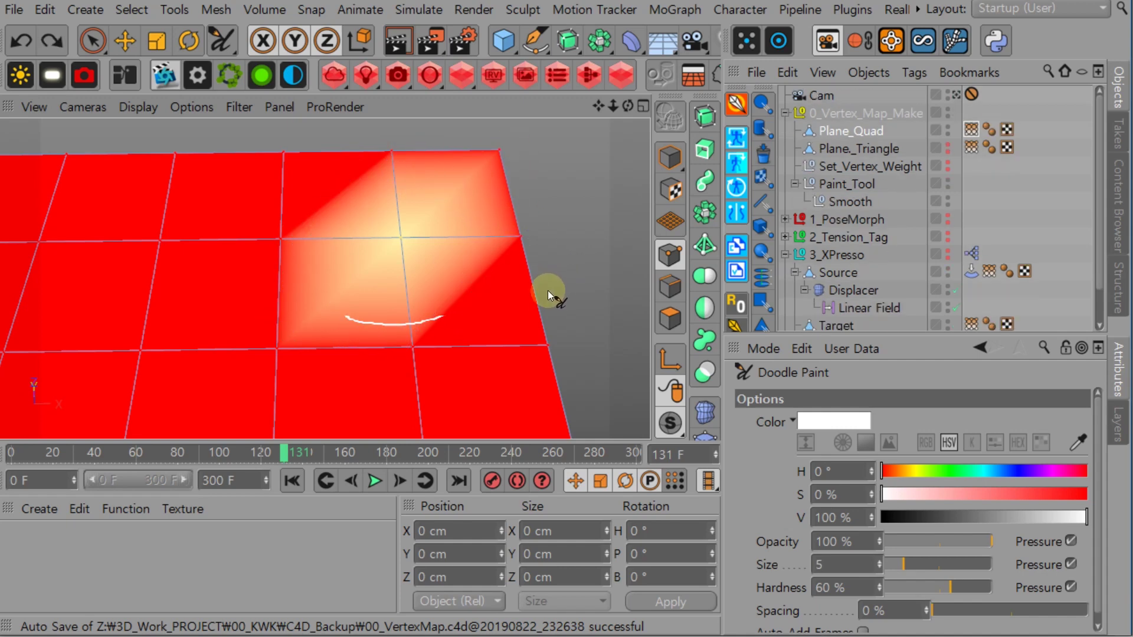
pyautogui.press('e')
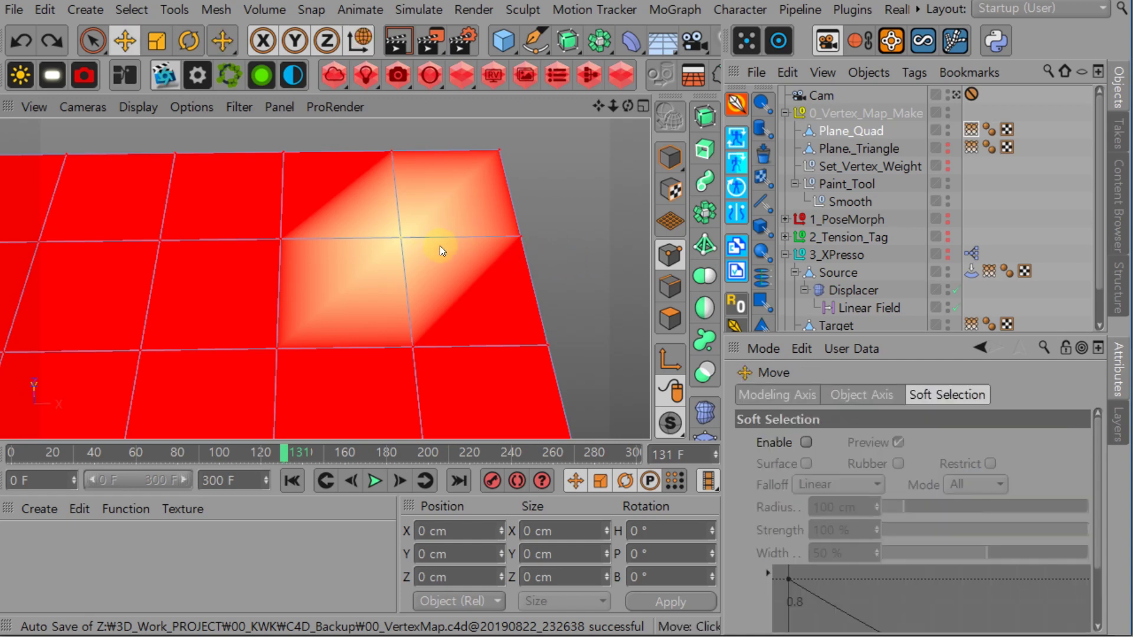
# Triangulate all of Plane_Quad's polygons in Polygons mode
pyautogui.click(667, 284)
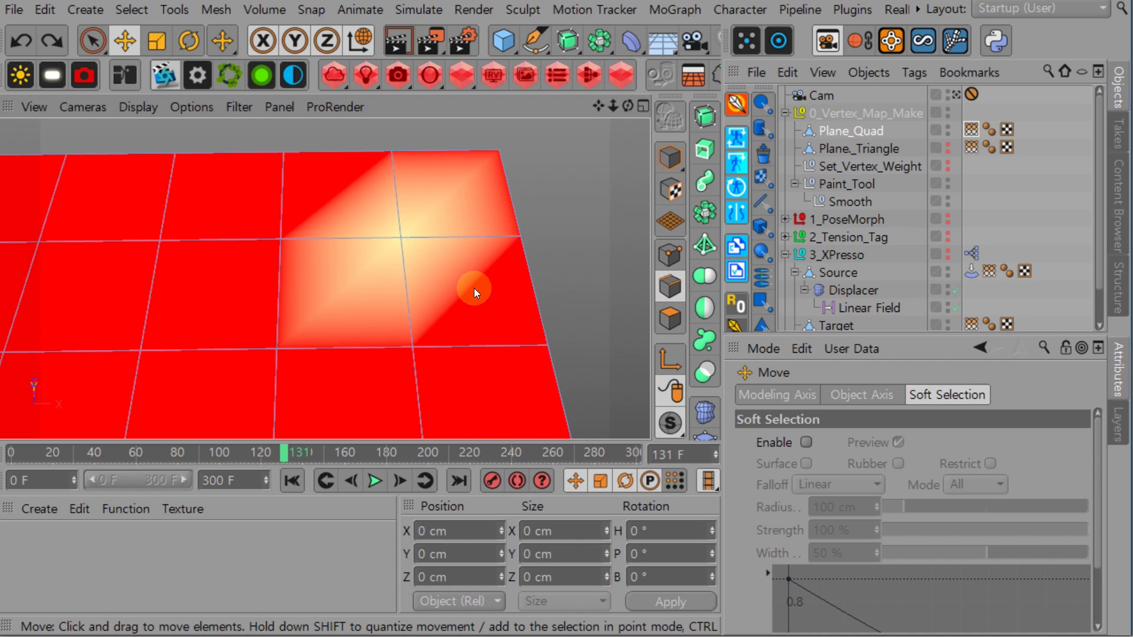
pyautogui.click(670, 318)
pyautogui.click(381, 302)
pyautogui.hotkey('shift', 'c')
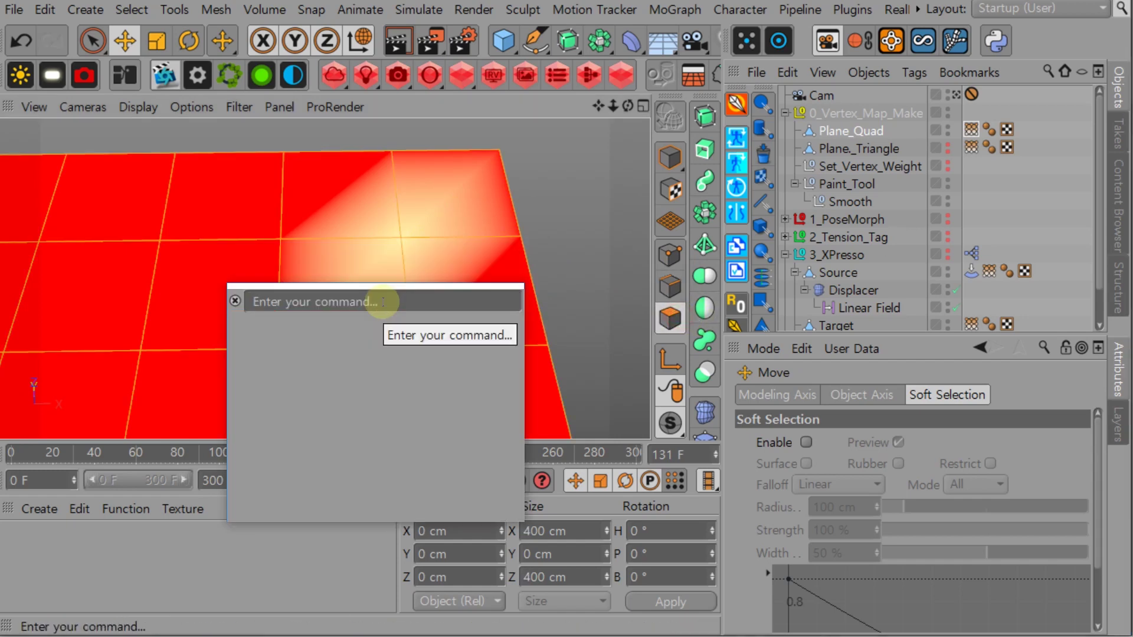
pyautogui.write('tr')
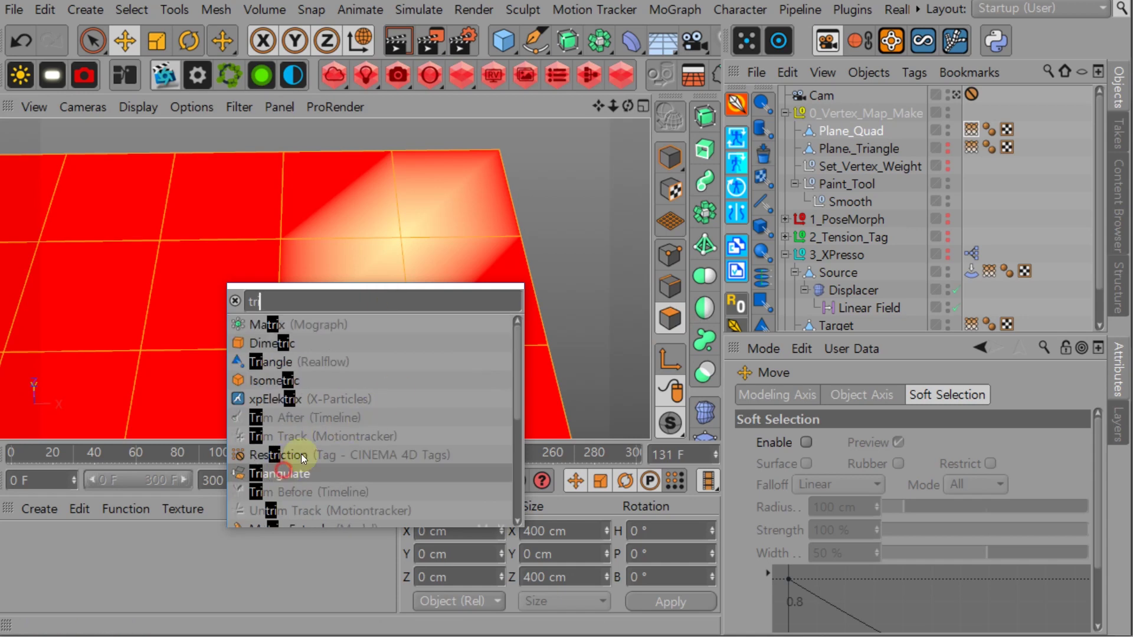
pyautogui.click(283, 471)
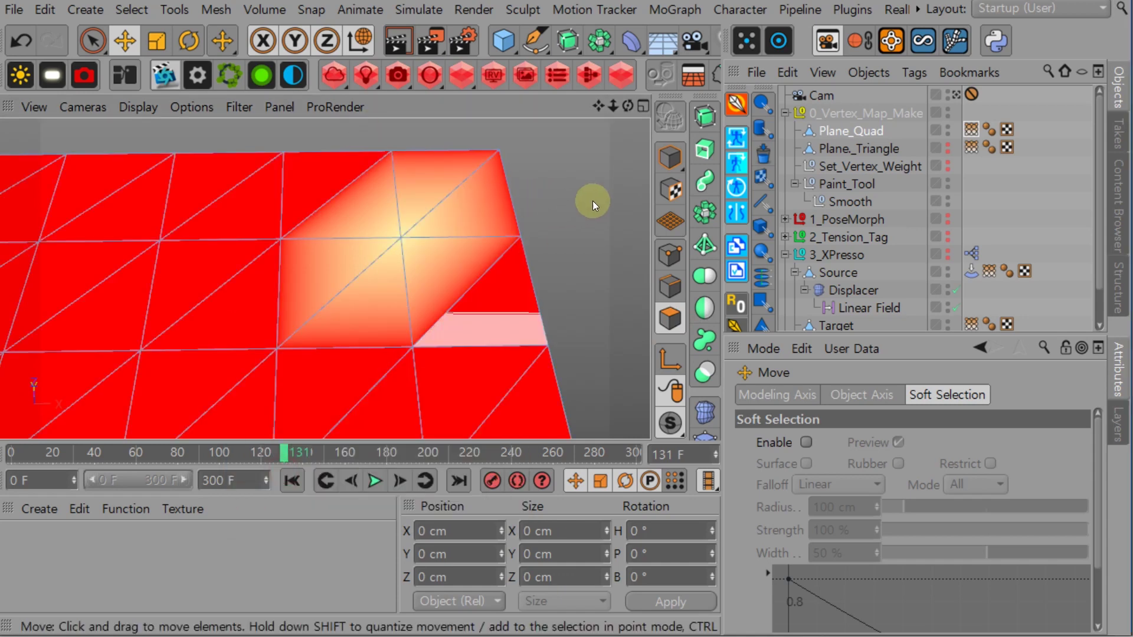
# Paint more weight across Plane_Quad's triangulated corner in Add mode with opacity 40 % and radius 24, and return to the Cam view
pyautogui.click(669, 156)
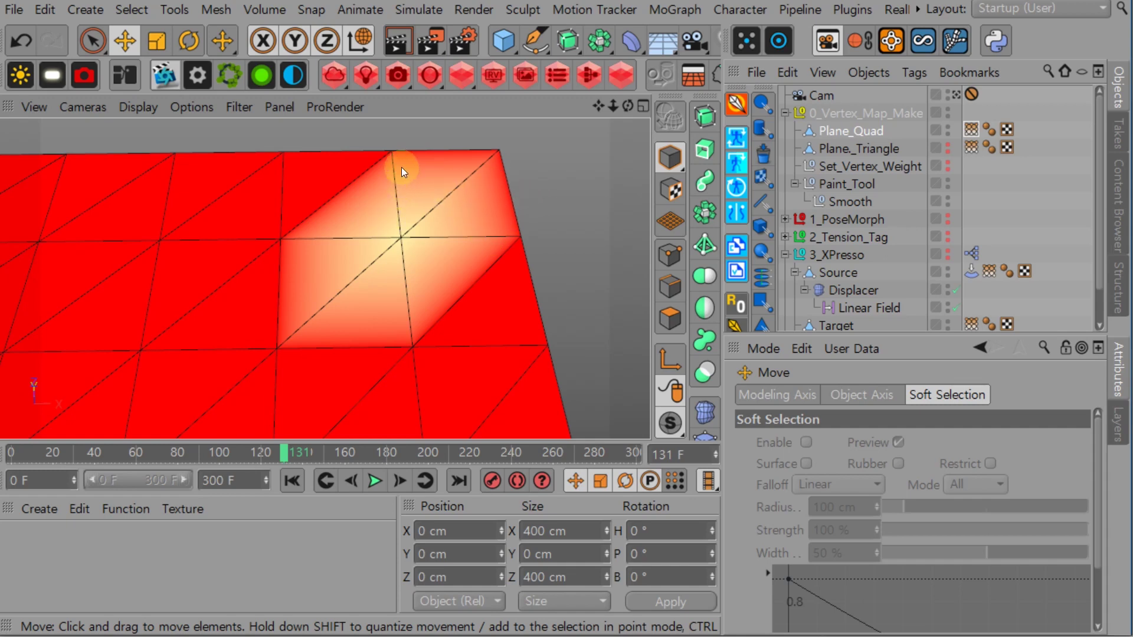
pyautogui.click(970, 130)
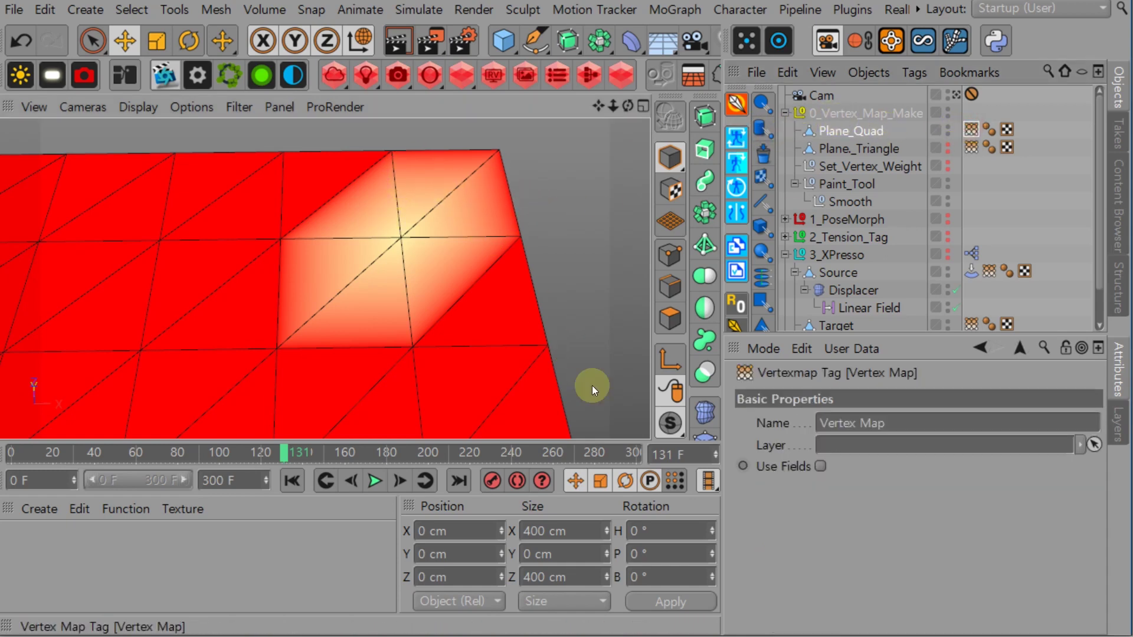
pyautogui.hotkey('shift', 'c')
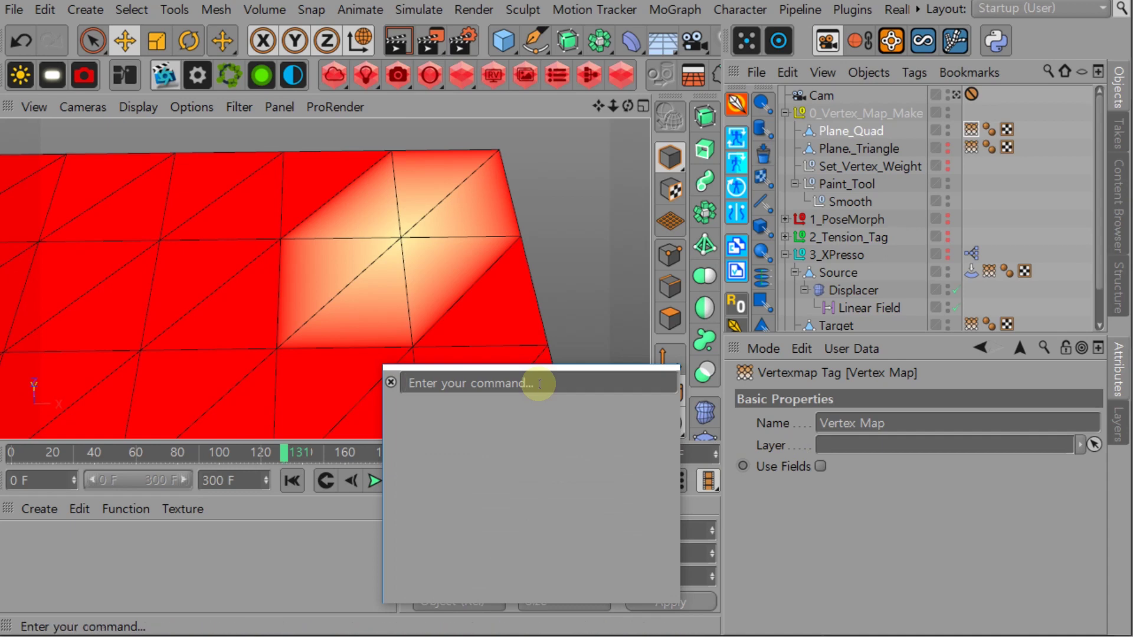
pyautogui.write('pain')
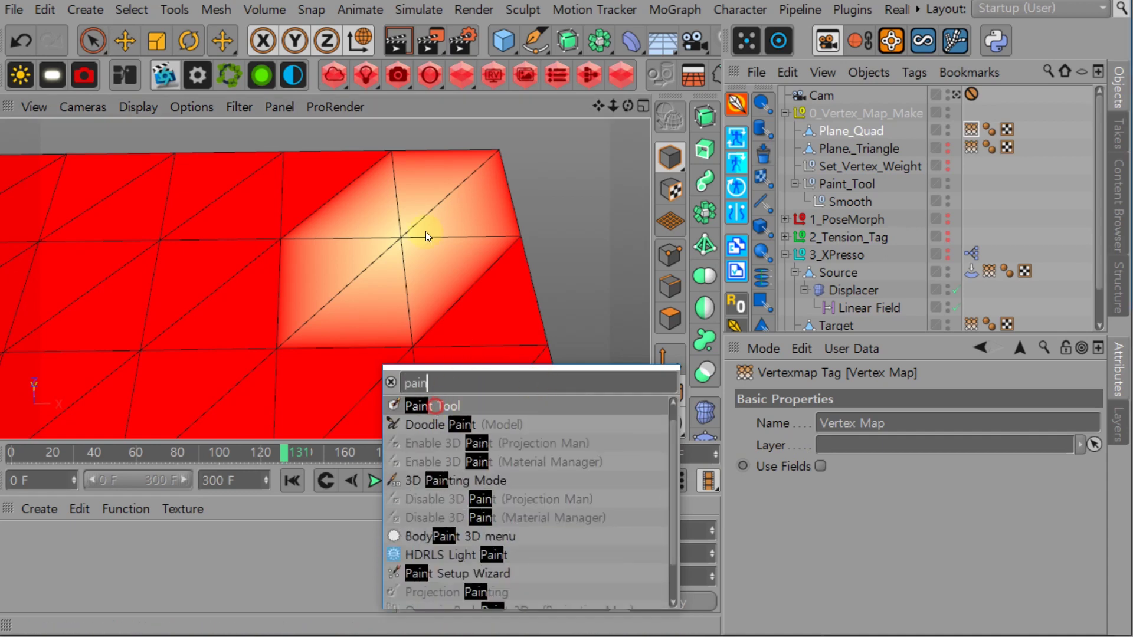
pyautogui.press('Return')
pyautogui.click(673, 254)
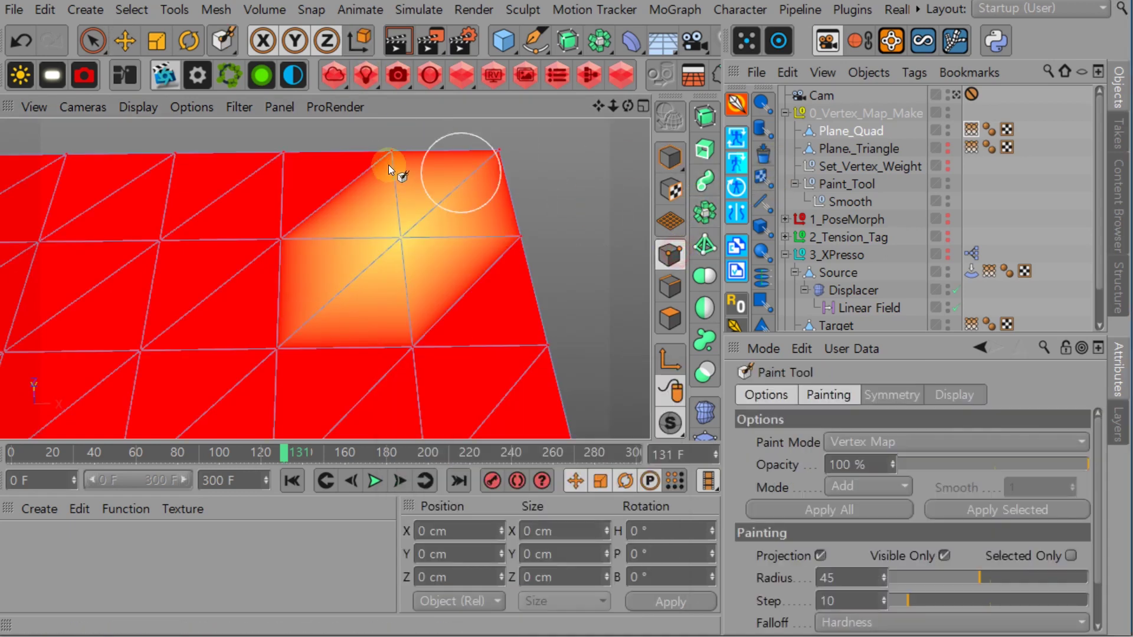
pyautogui.moveTo(388, 164); pyautogui.dragTo(395, 147)
pyautogui.moveTo(339, 162); pyautogui.dragTo(313, 162, button='middle')
pyautogui.moveTo(1022, 463); pyautogui.dragTo(975, 466)
pyautogui.moveTo(433, 352)
pyautogui.mouseDown()
pyautogui.moveTo(421, 342)
pyautogui.moveTo(451, 376)
pyautogui.moveTo(360, 437)
pyautogui.moveTo(272, 353)
pyautogui.moveTo(197, 314)
pyautogui.moveTo(153, 323)
pyautogui.moveTo(157, 248)
pyautogui.moveTo(230, 238)
pyautogui.moveTo(286, 250)
pyautogui.moveTo(123, 345)
pyautogui.moveTo(142, 362)
pyautogui.mouseUp()
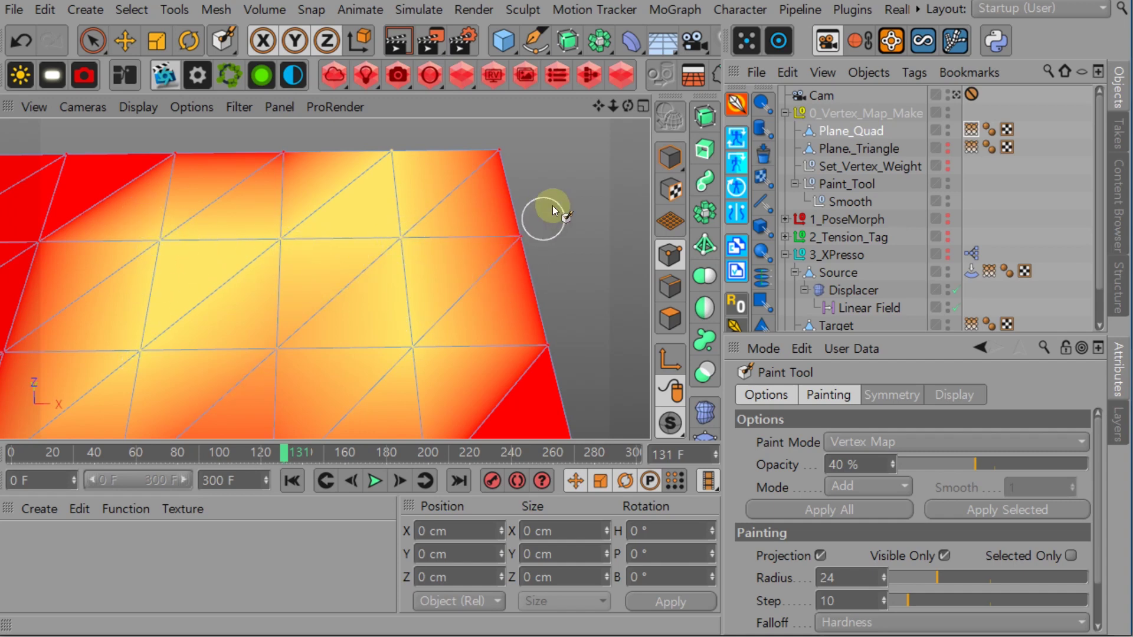
pyautogui.press('e')
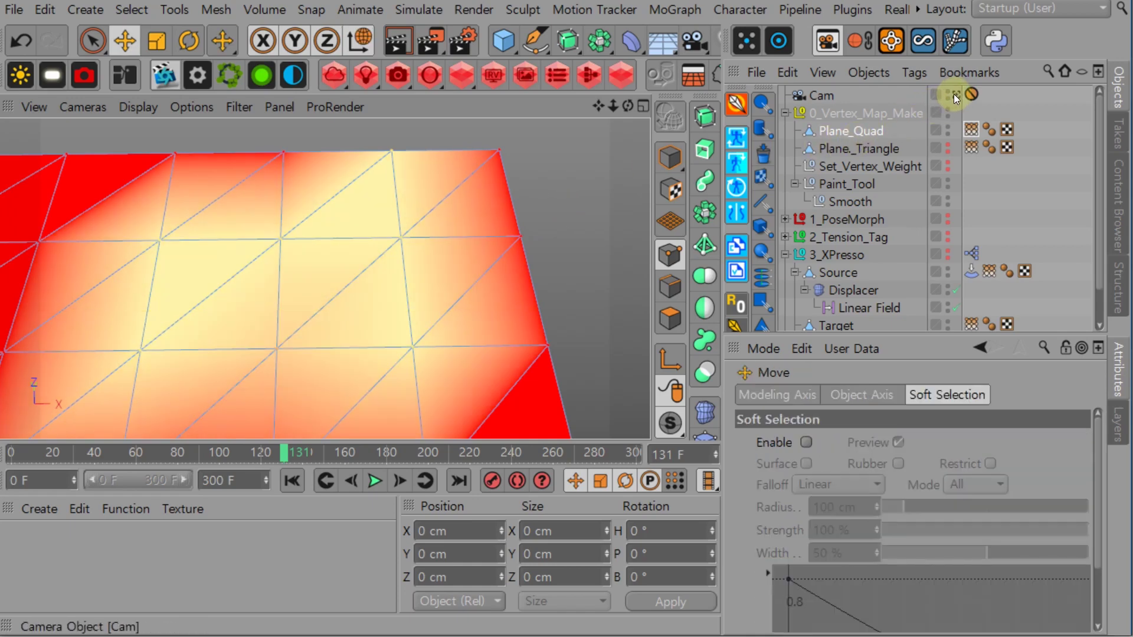
pyautogui.click(955, 94)
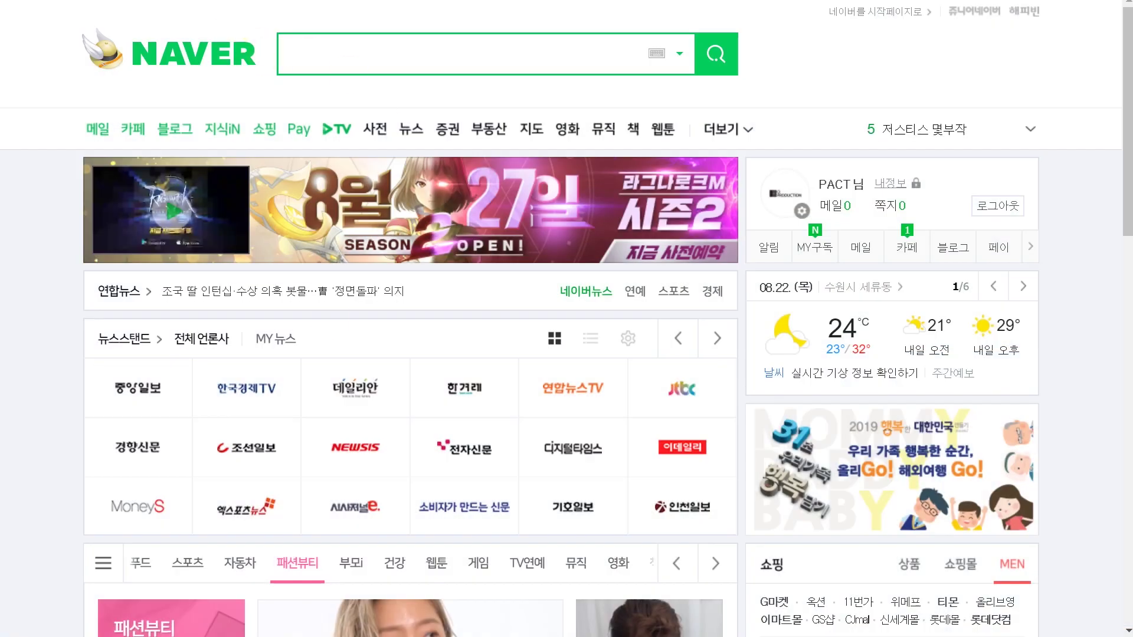
# Switch to the web browser, search Google for "3d triangulation theory" and look through the results
pyautogui.write('3d tri')
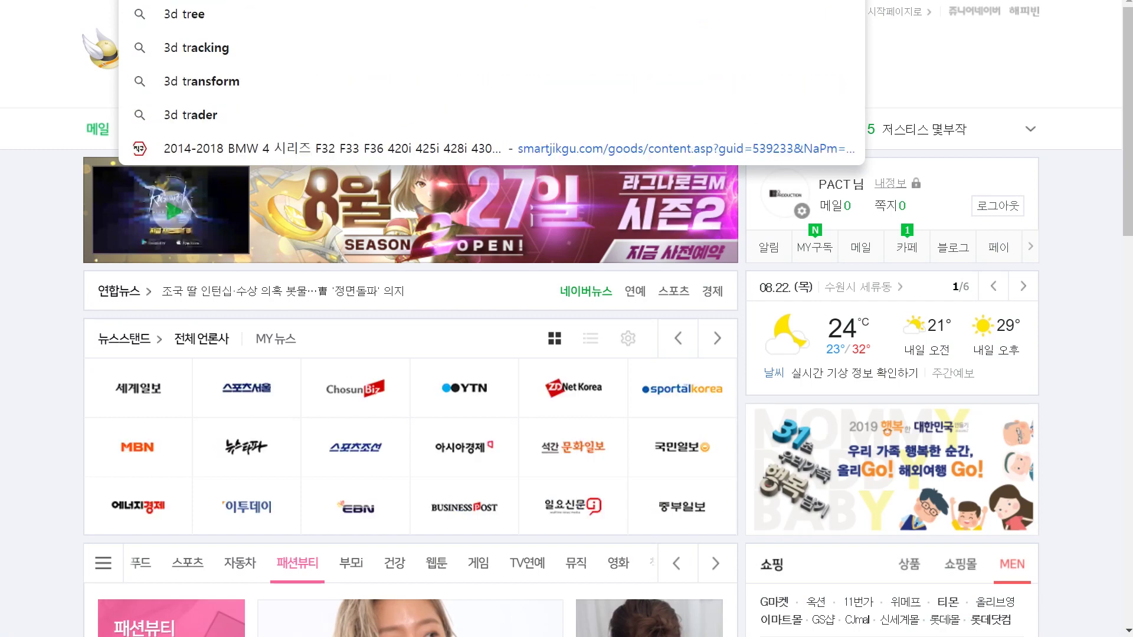
pyautogui.write('ang')
pyautogui.press('Down')
pyautogui.press('Return')
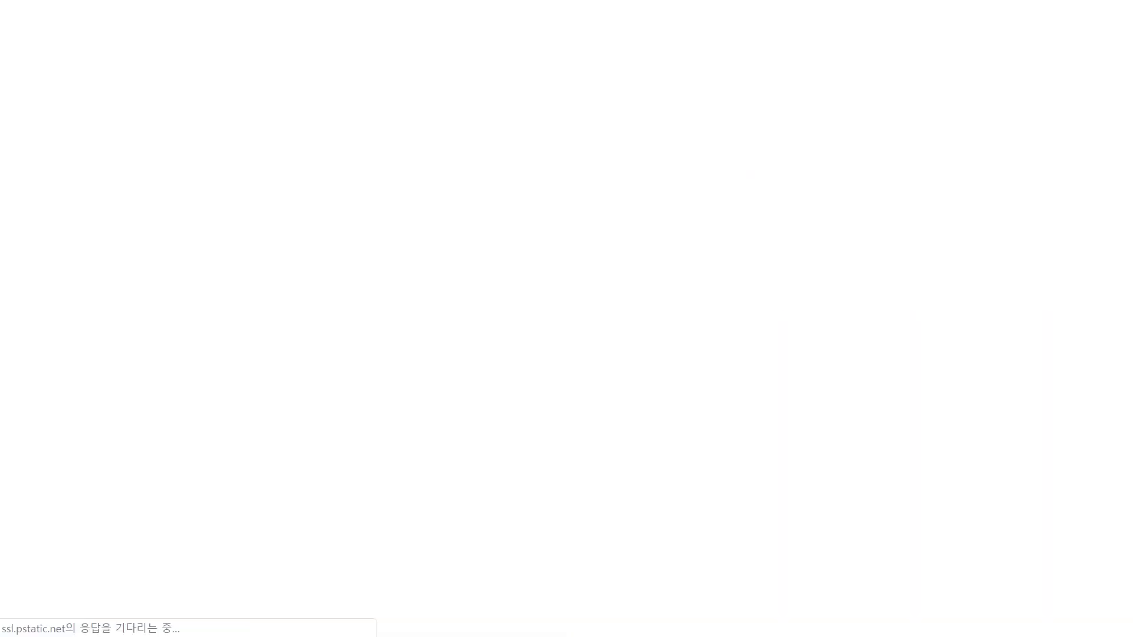
pyautogui.click(277, 42)
pyautogui.write('theory')
pyautogui.press('Return')
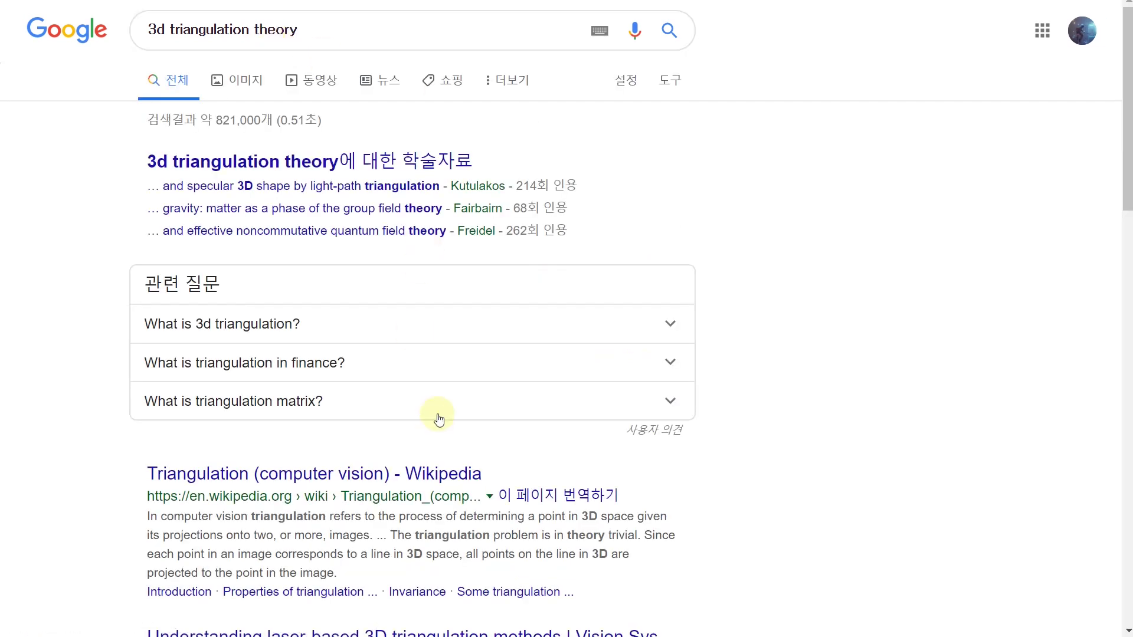
pyautogui.scroll(-7, 710, 354)
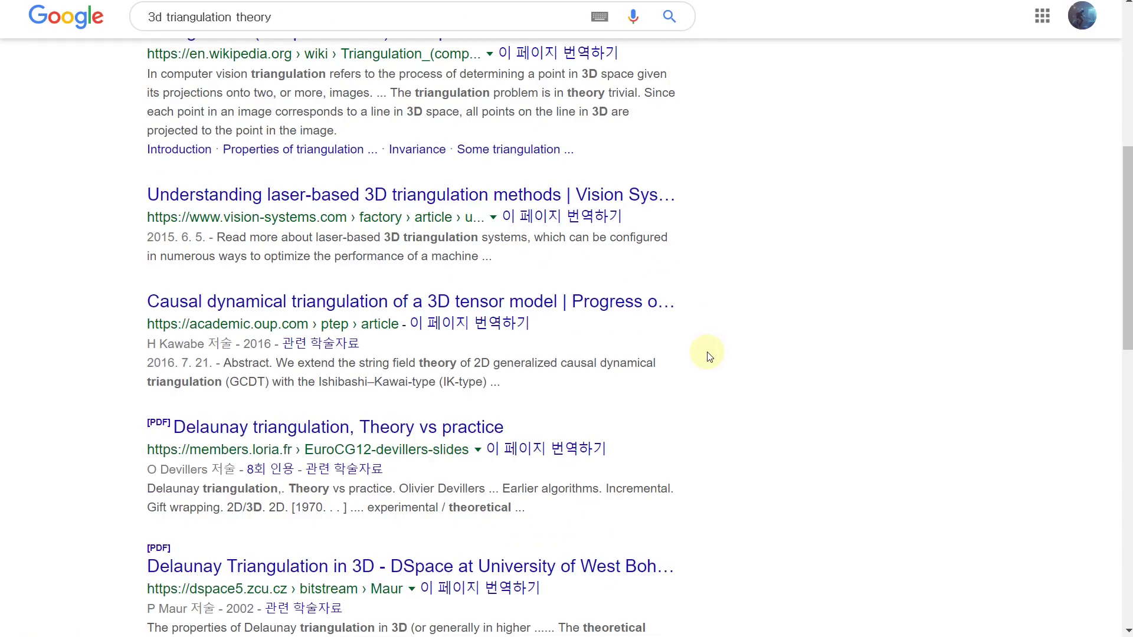
pyautogui.scroll(-7, 678, 359)
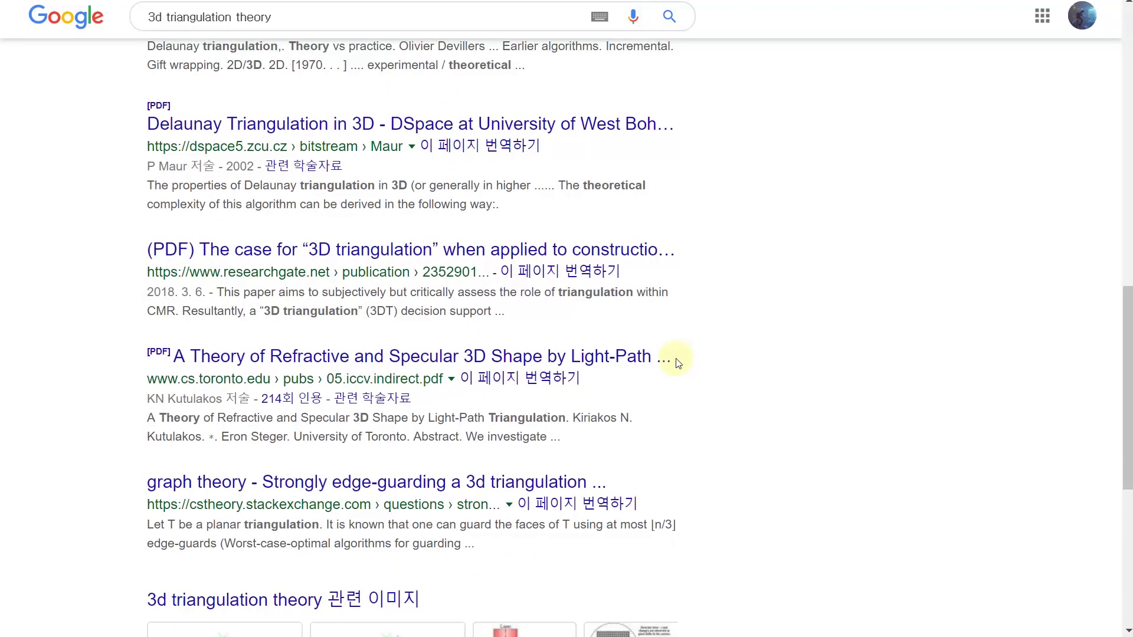
pyautogui.scroll(15, 670, 396)
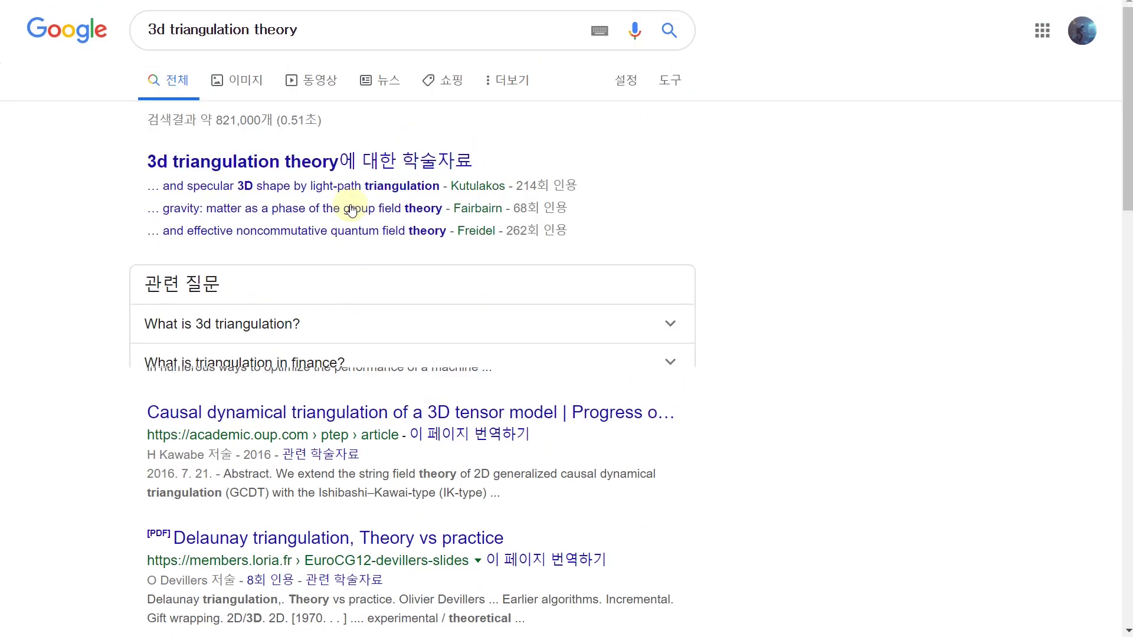
# Change the Google search query to "3d triangulation algorithm" and run the search
pyautogui.click(254, 29)
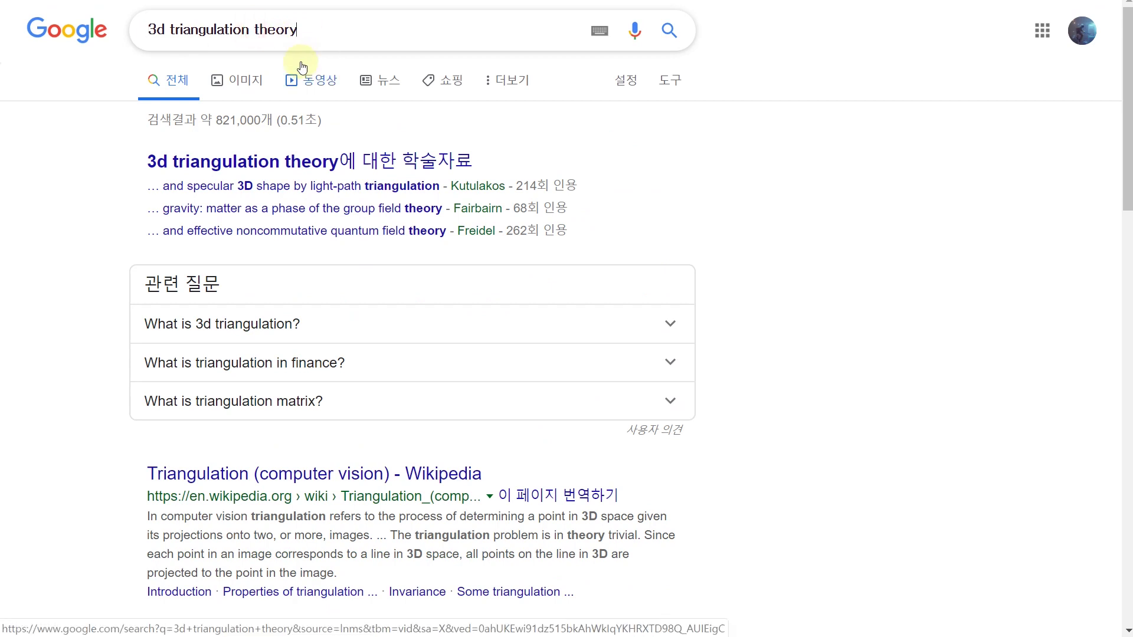
pyautogui.press('BackSpace')
pyautogui.press('BackSpace')
pyautogui.press('BackSpace')
pyautogui.press('BackSpace')
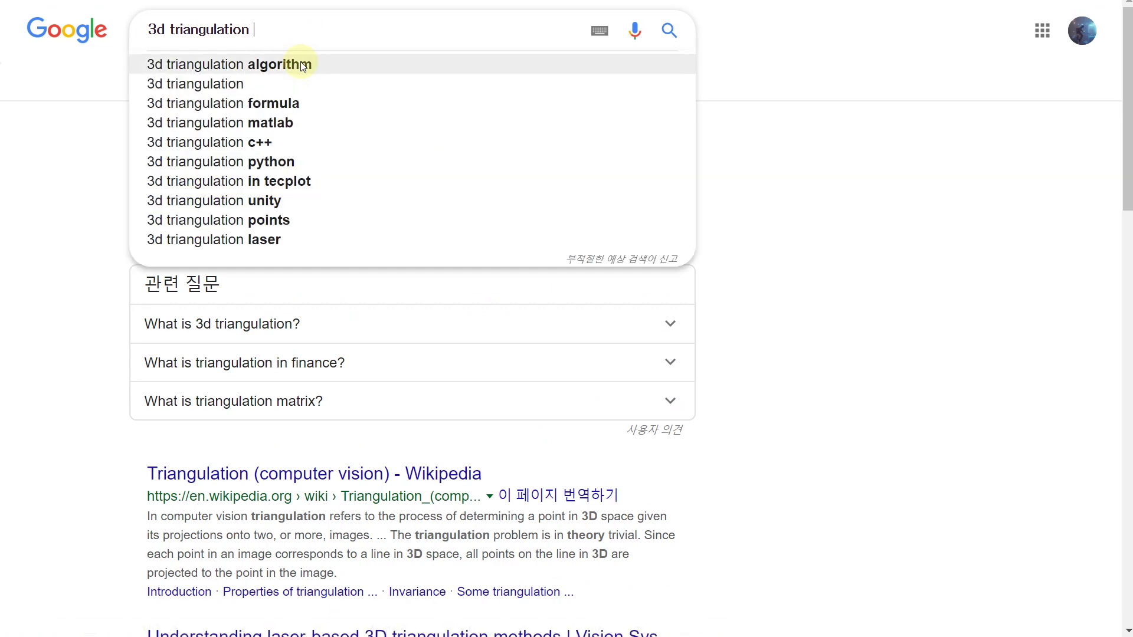
pyautogui.click(303, 65)
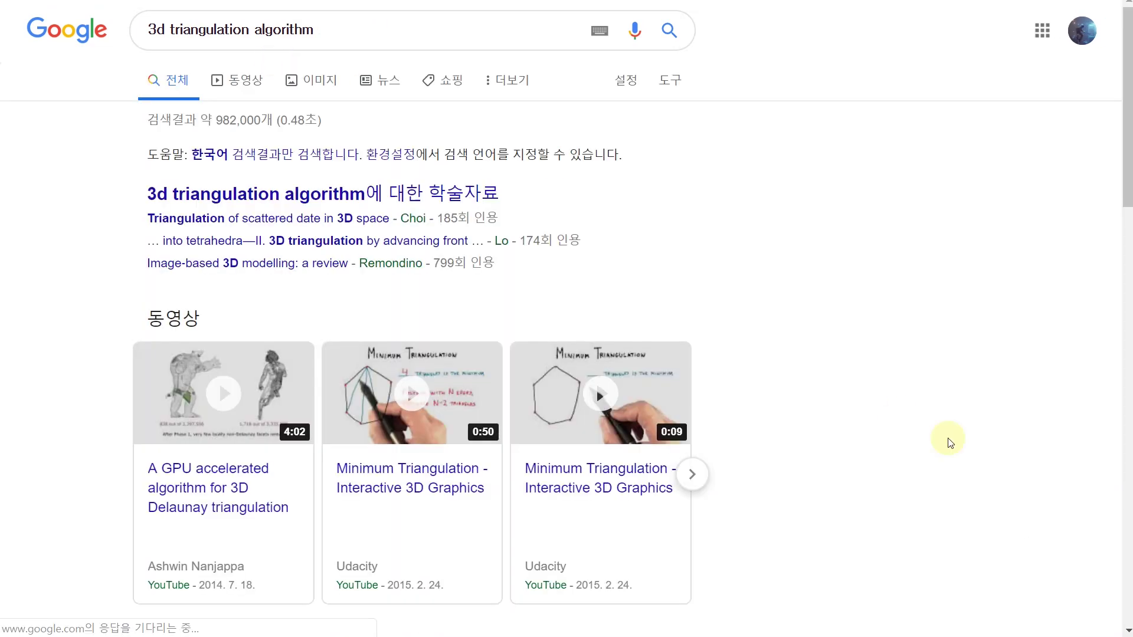
# View the scholarly articles for "3d triangulation algorithm", return to the web results and look through them
pyautogui.click(329, 194)
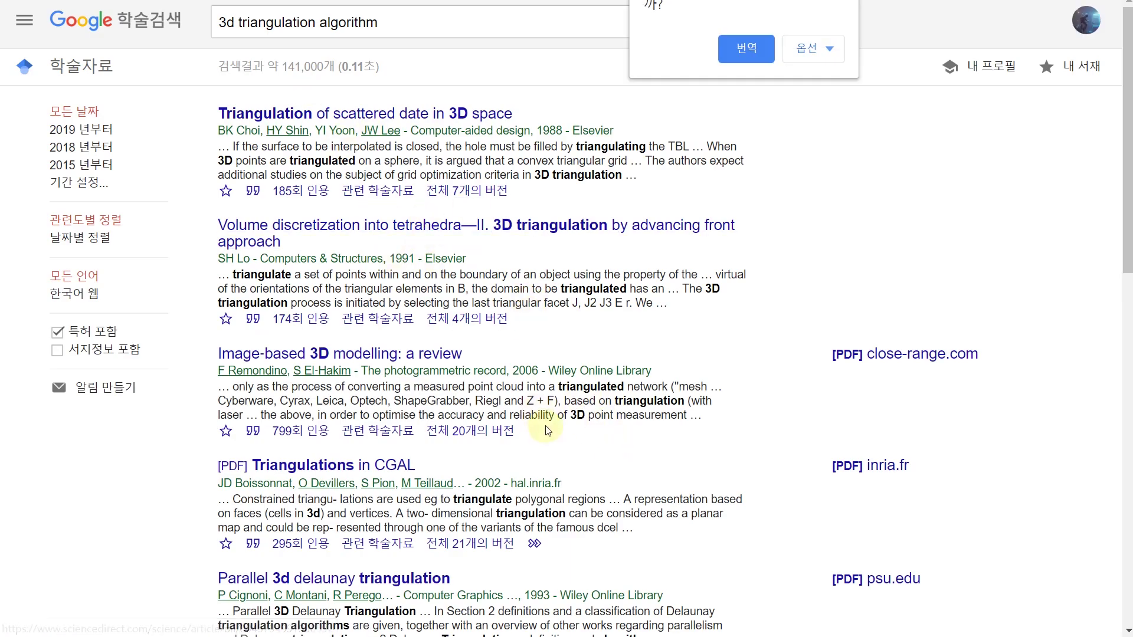
pyautogui.hotkey('alt', 'Left')
pyautogui.scroll(-10, 488, 223)
pyautogui.scroll(3, 493, 215)
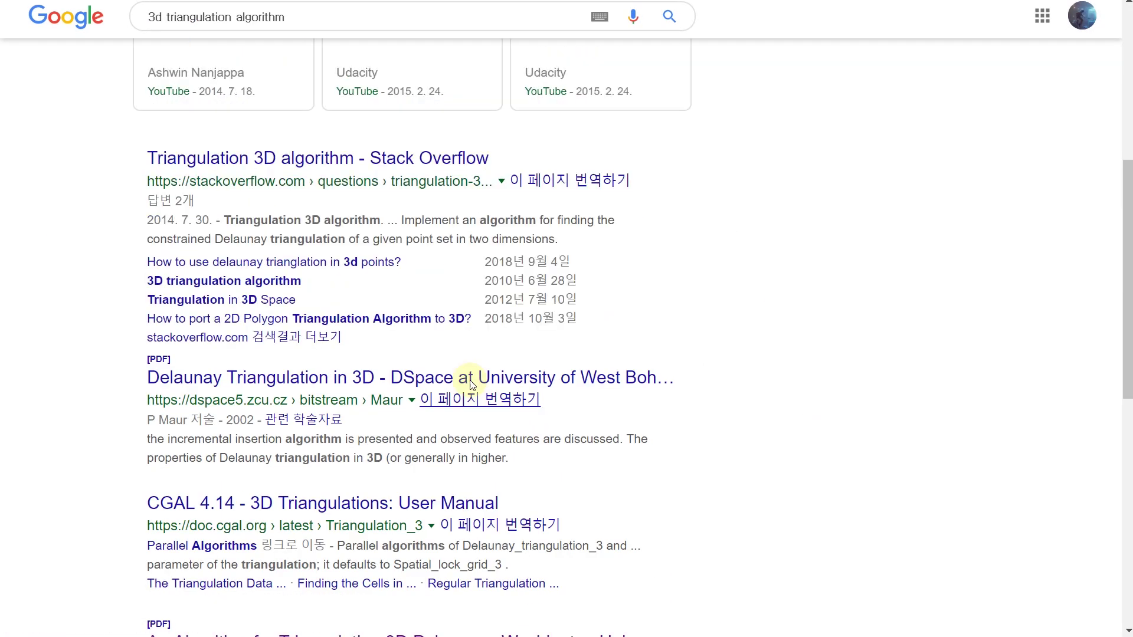
pyautogui.scroll(-10, 437, 224)
pyautogui.scroll(3, 508, 363)
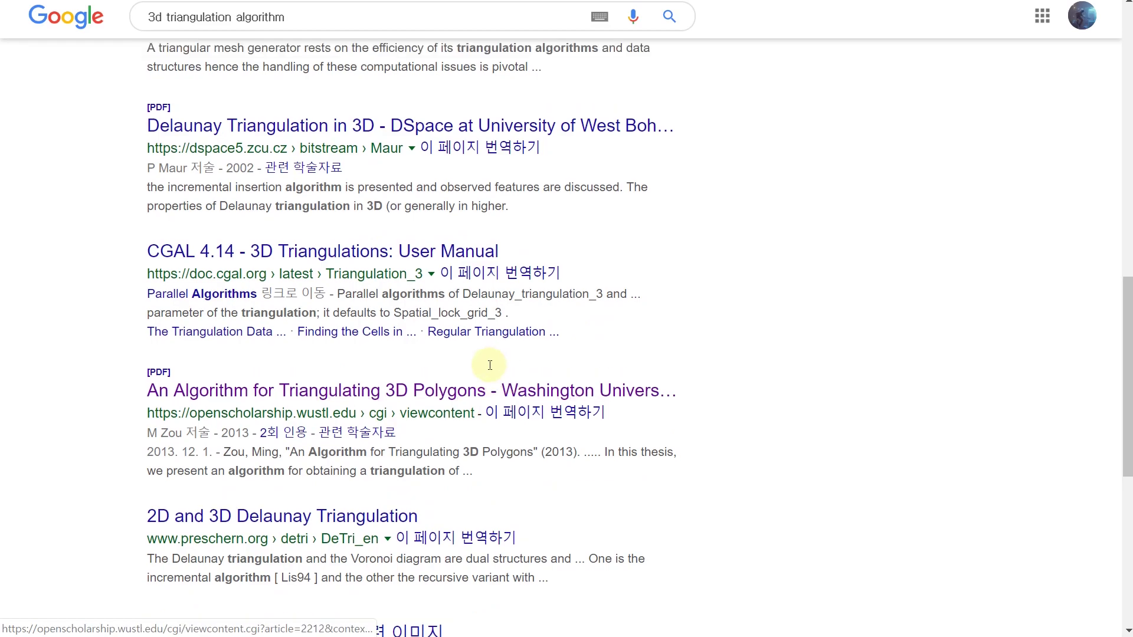
pyautogui.scroll(9, 445, 367)
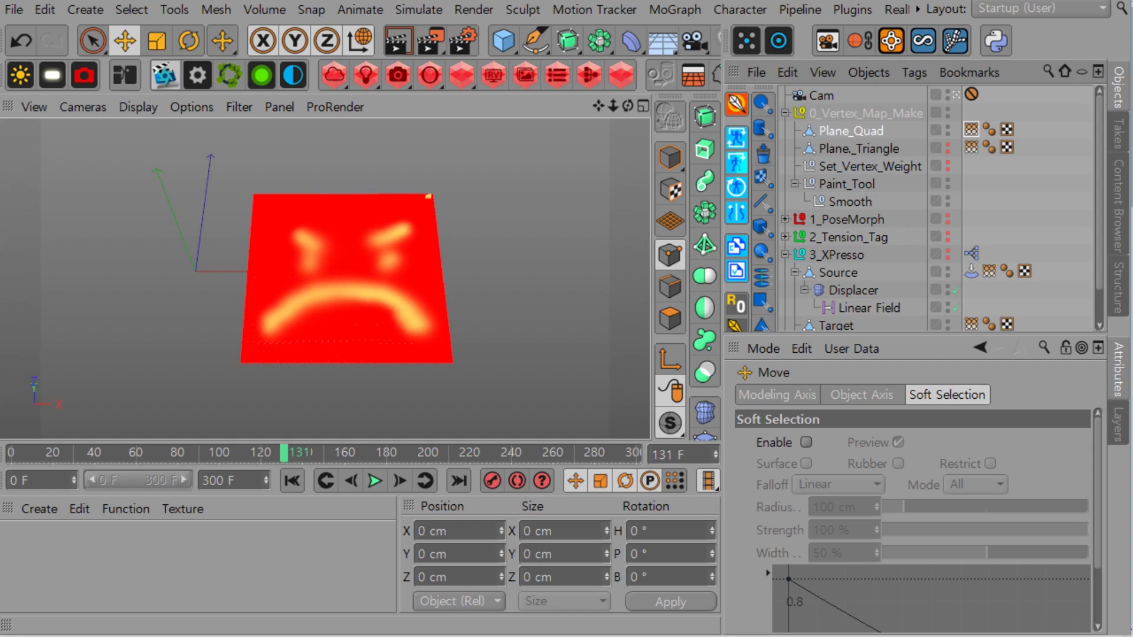
# Switch to Cinema 4D, collapse the 0_Vertex_Map_Make and 3_XPresso groups, and toggle 0_Vertex_Map_Make's visibility off and back on
pyautogui.click(785, 113)
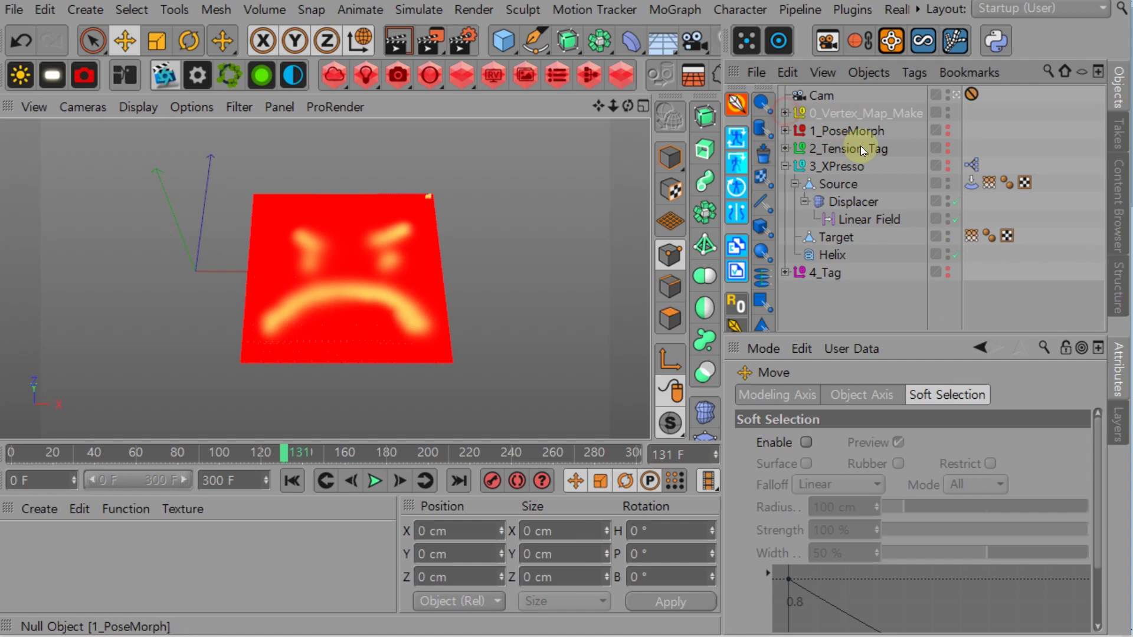
pyautogui.click(783, 167)
pyautogui.click(945, 112)
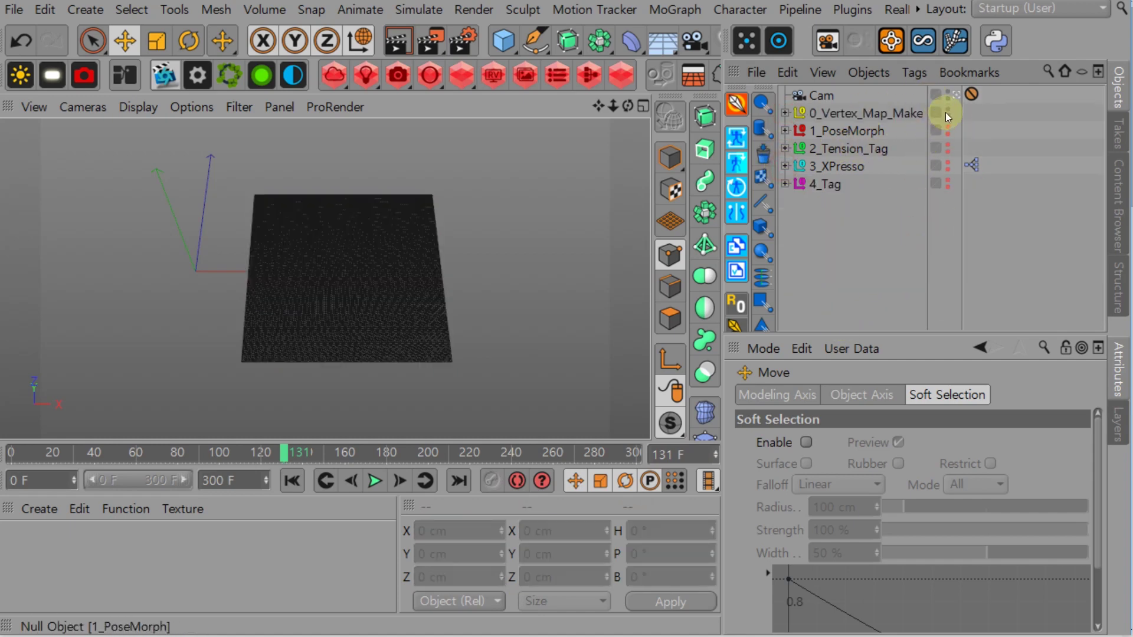
pyautogui.click(1022, 128)
pyautogui.keyDown('alt'); pyautogui.click(947, 113); pyautogui.keyUp('alt')
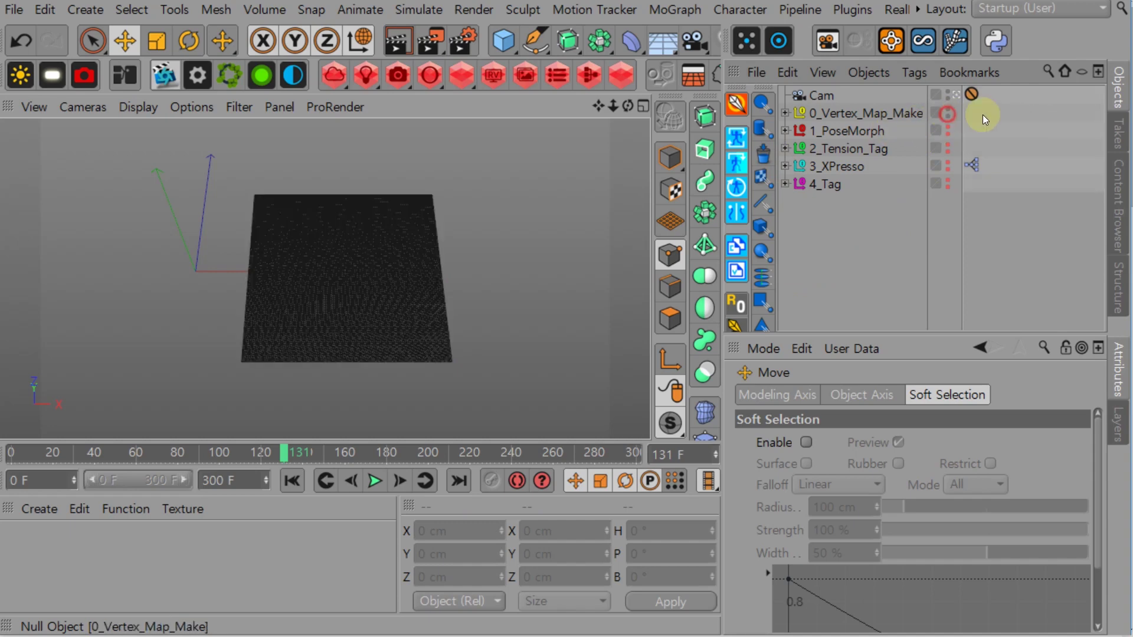
pyautogui.click(1016, 123)
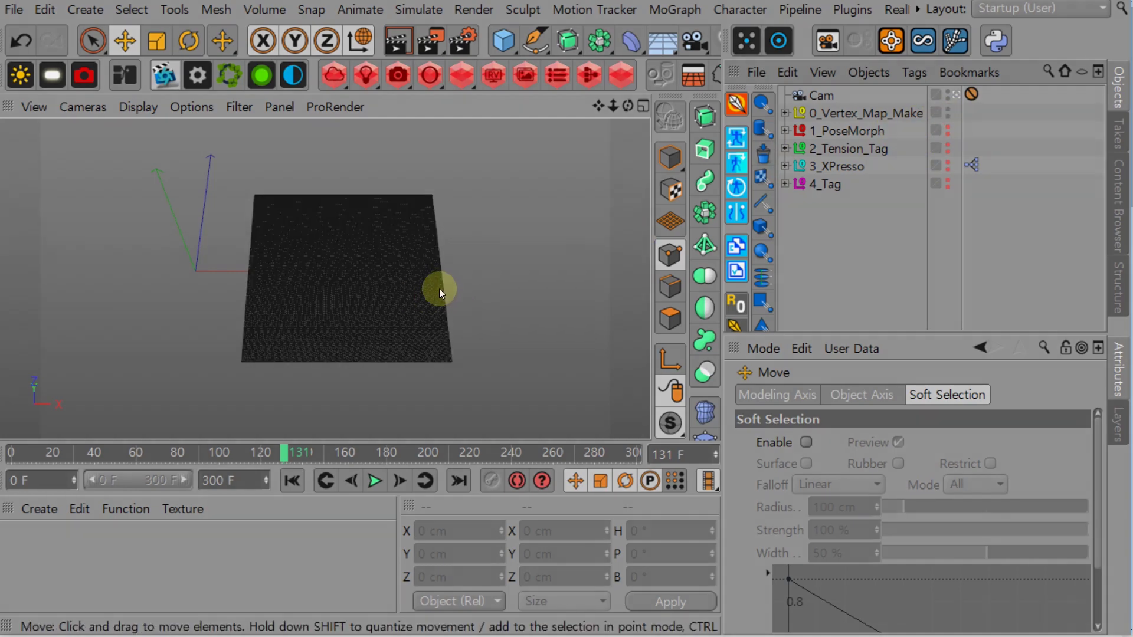
# Switch the viewport display to Gouraud Shading without wireframe lines
pyautogui.press('n')
pyautogui.press('a')
pyautogui.click(869, 230)
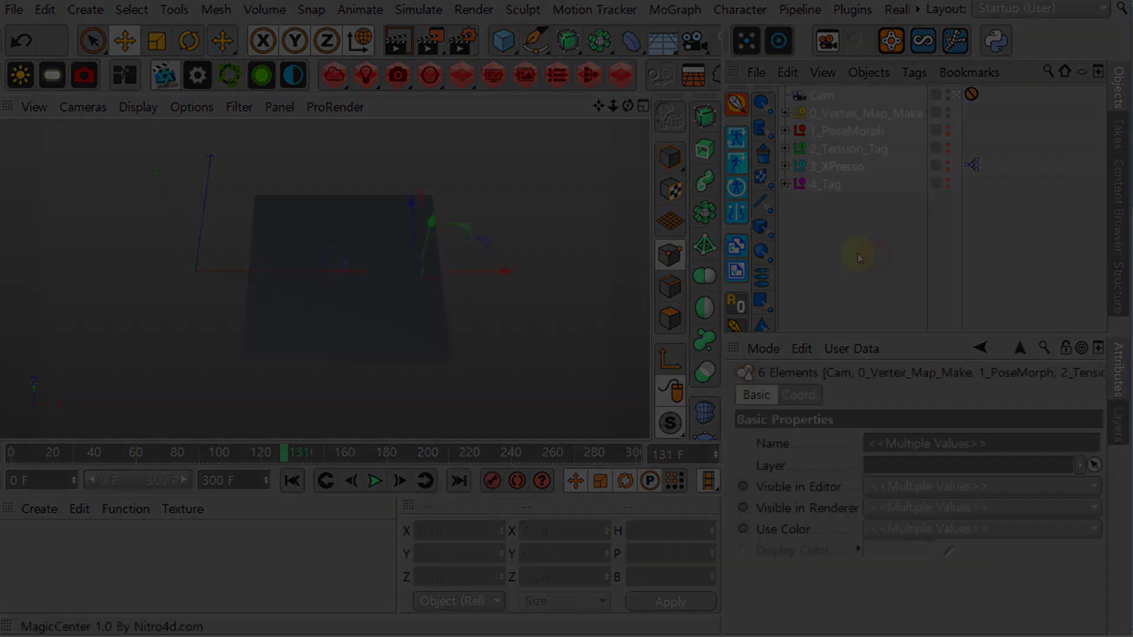